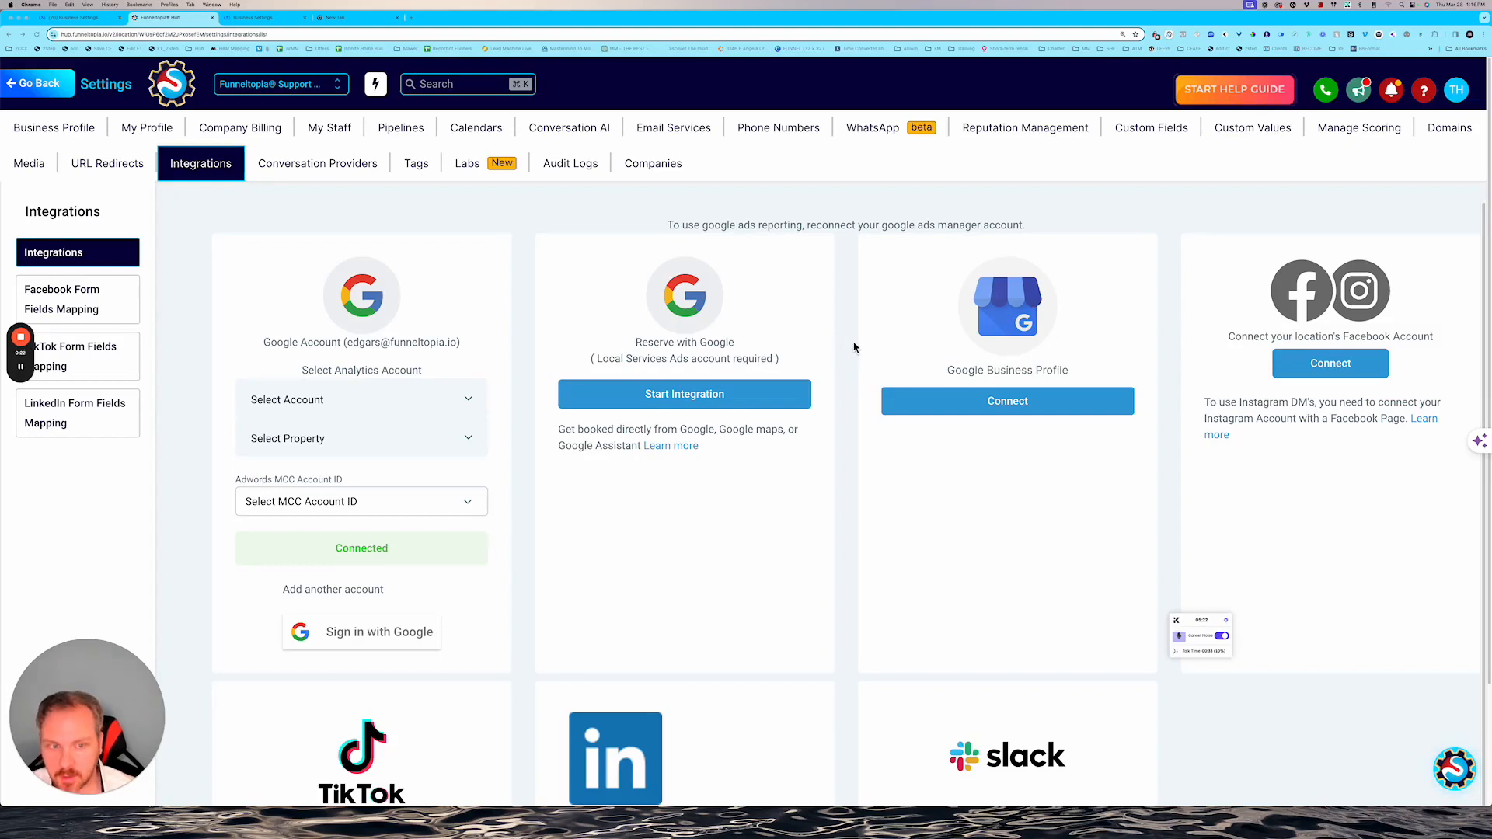
- Leave the location's settings, reopen them and bring up the Integrations page
click(1327, 374)
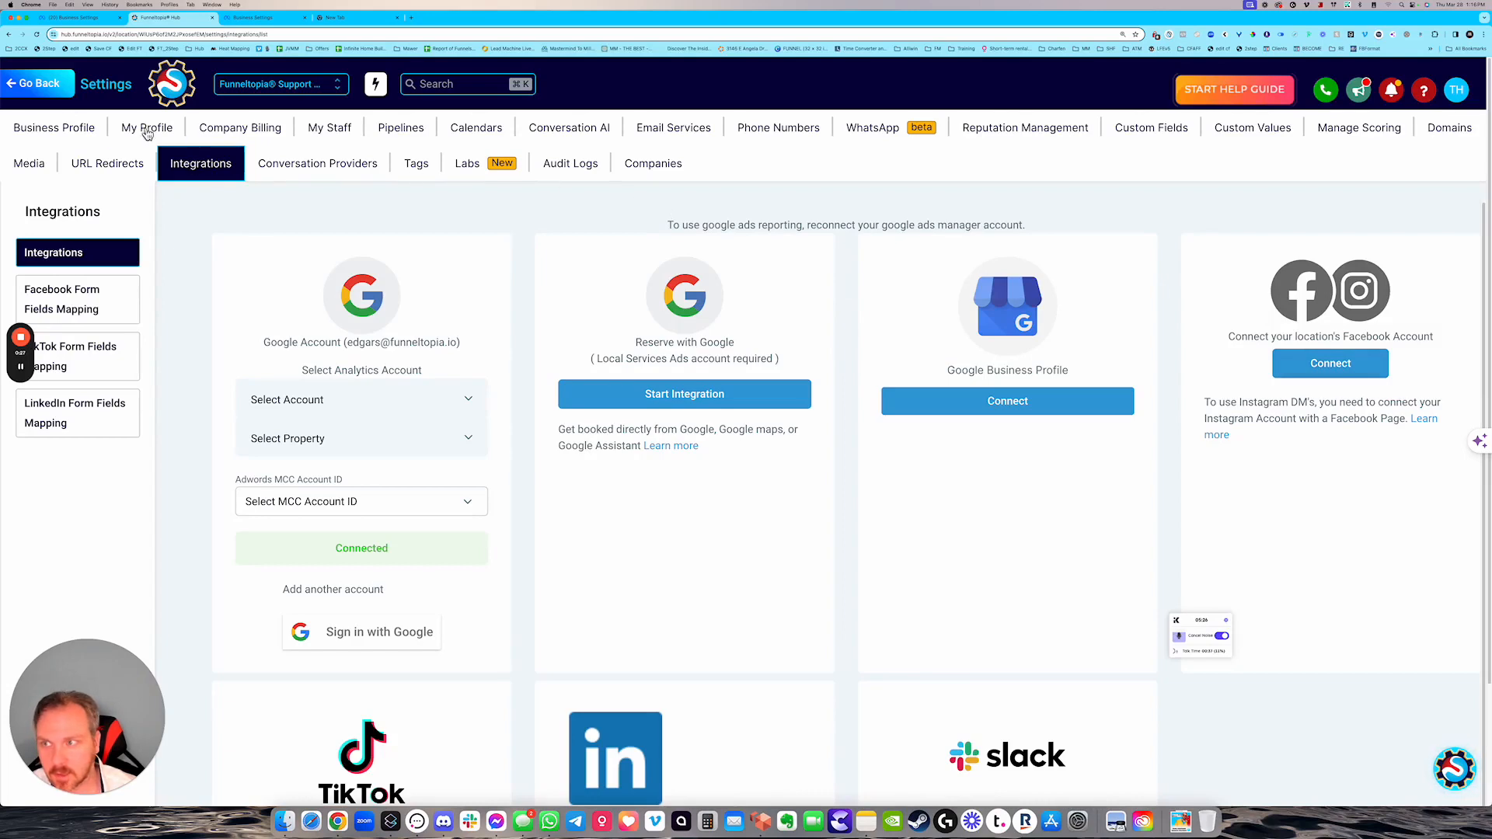
click(62, 92)
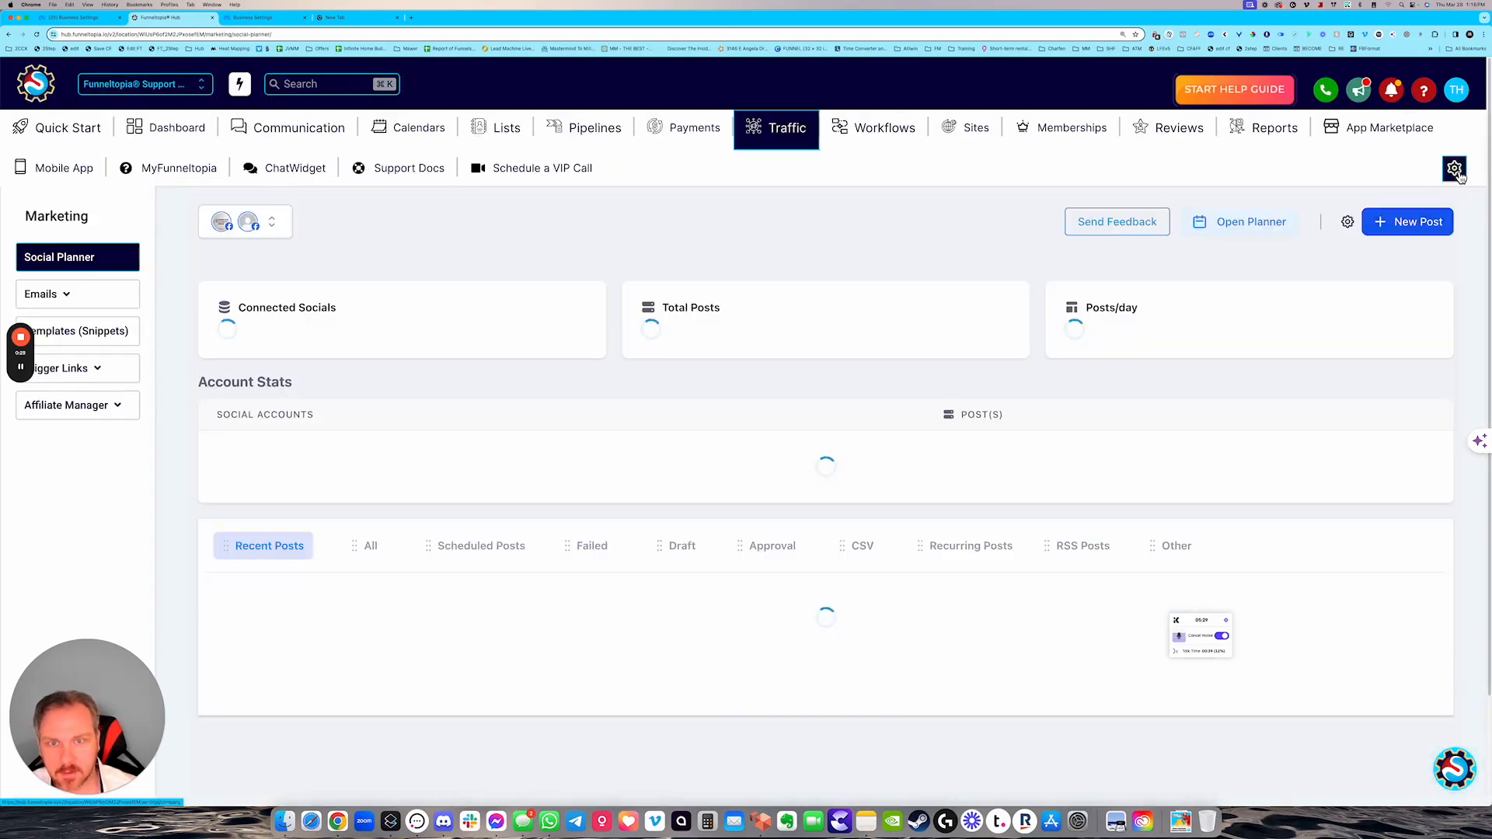
click(1454, 171)
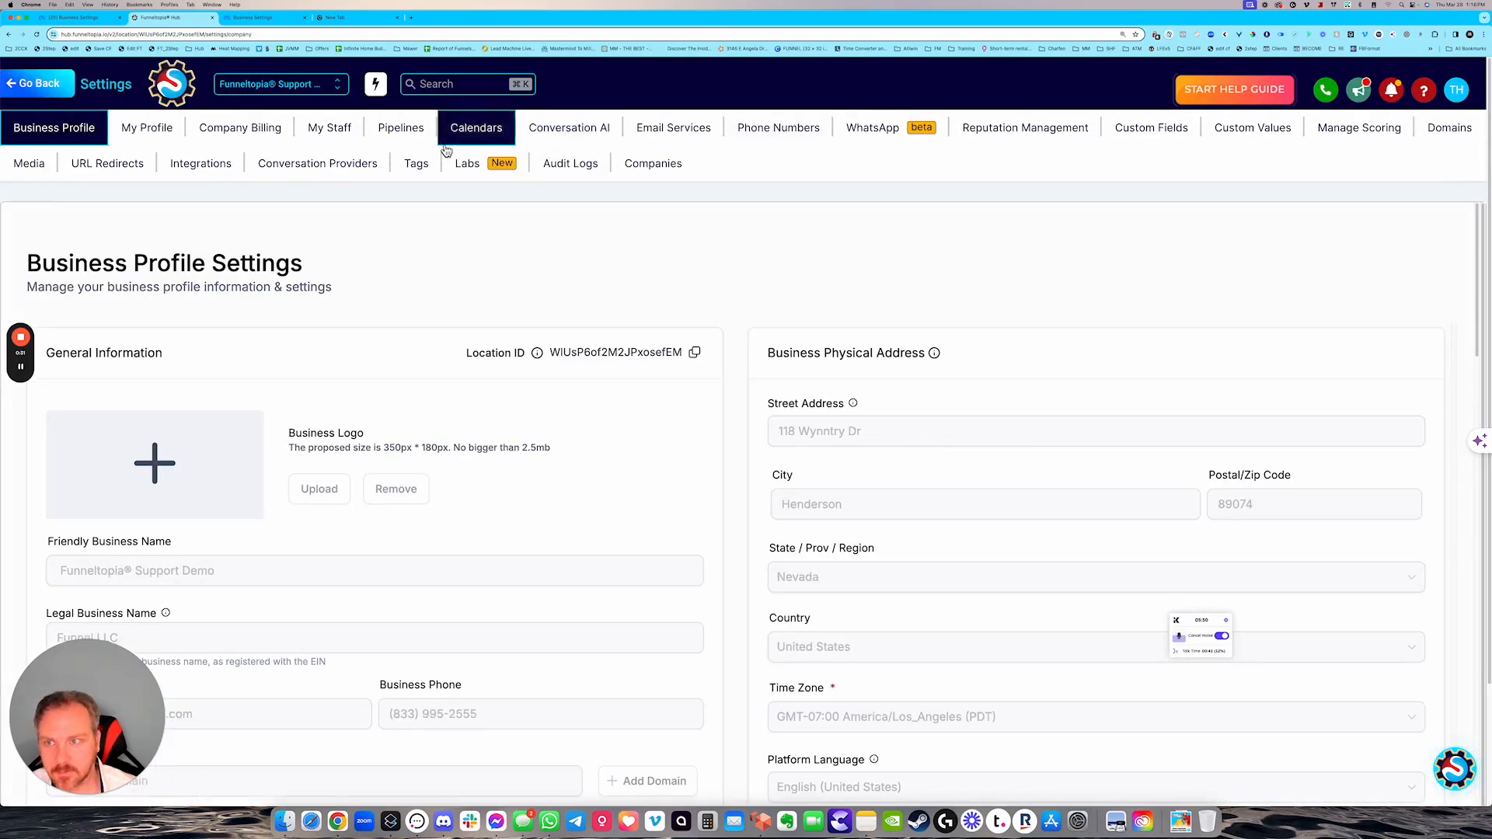
click(201, 165)
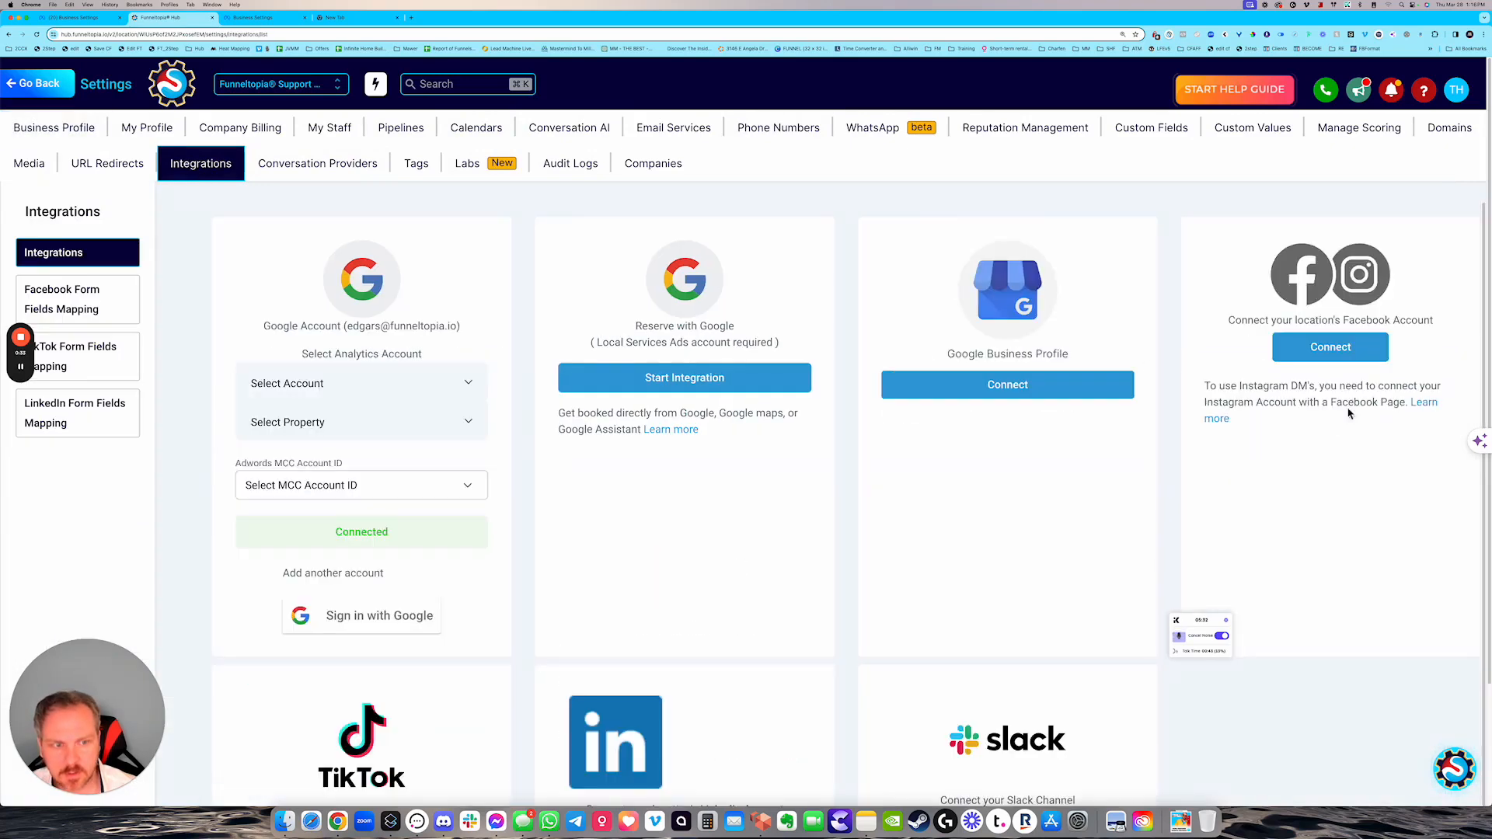
- Leave the settings and review the Facebook Ads report, from its charts down to the campaign table
click(32, 94)
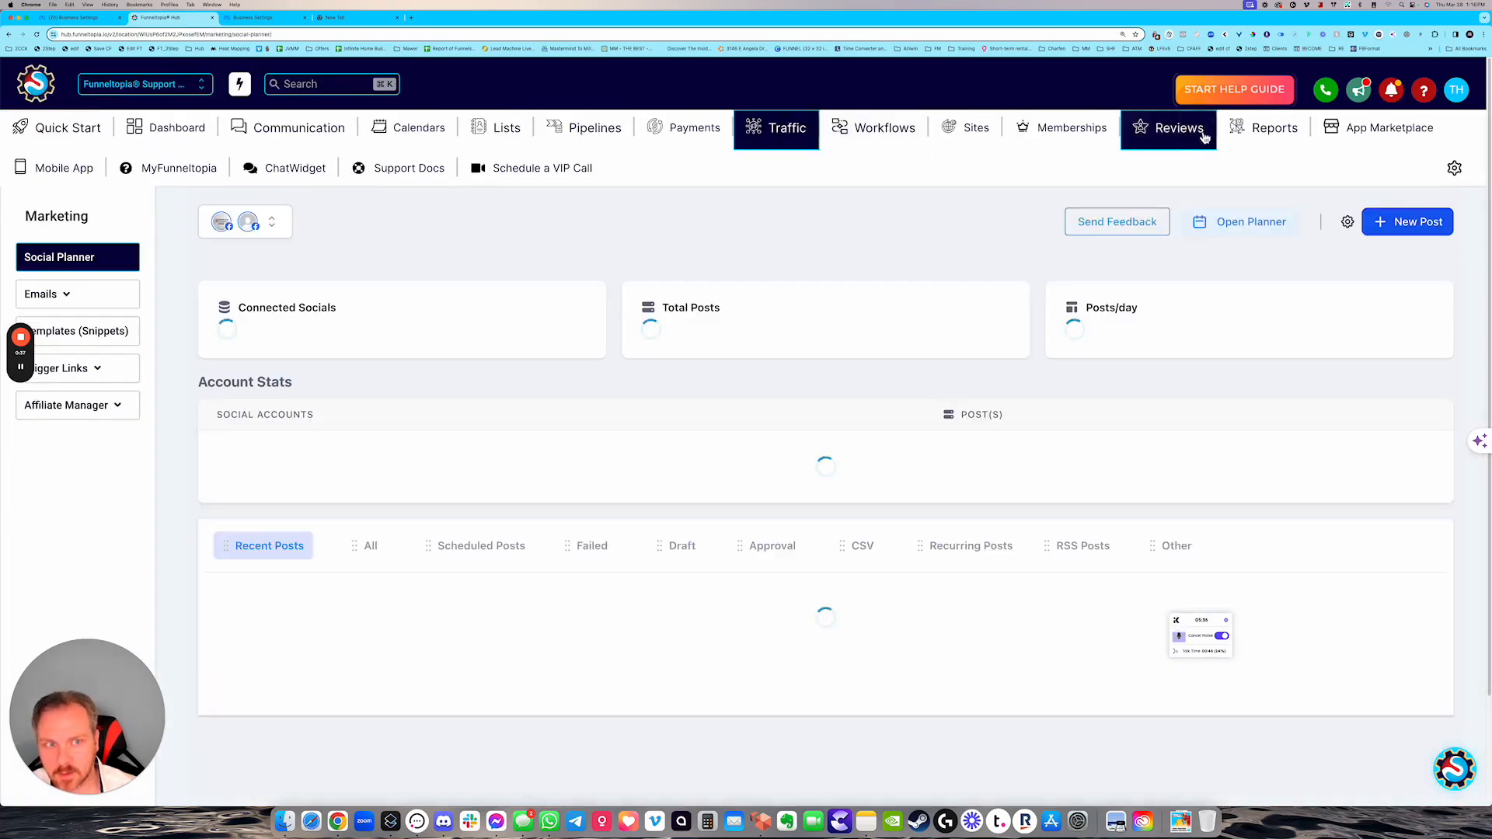
click(1275, 134)
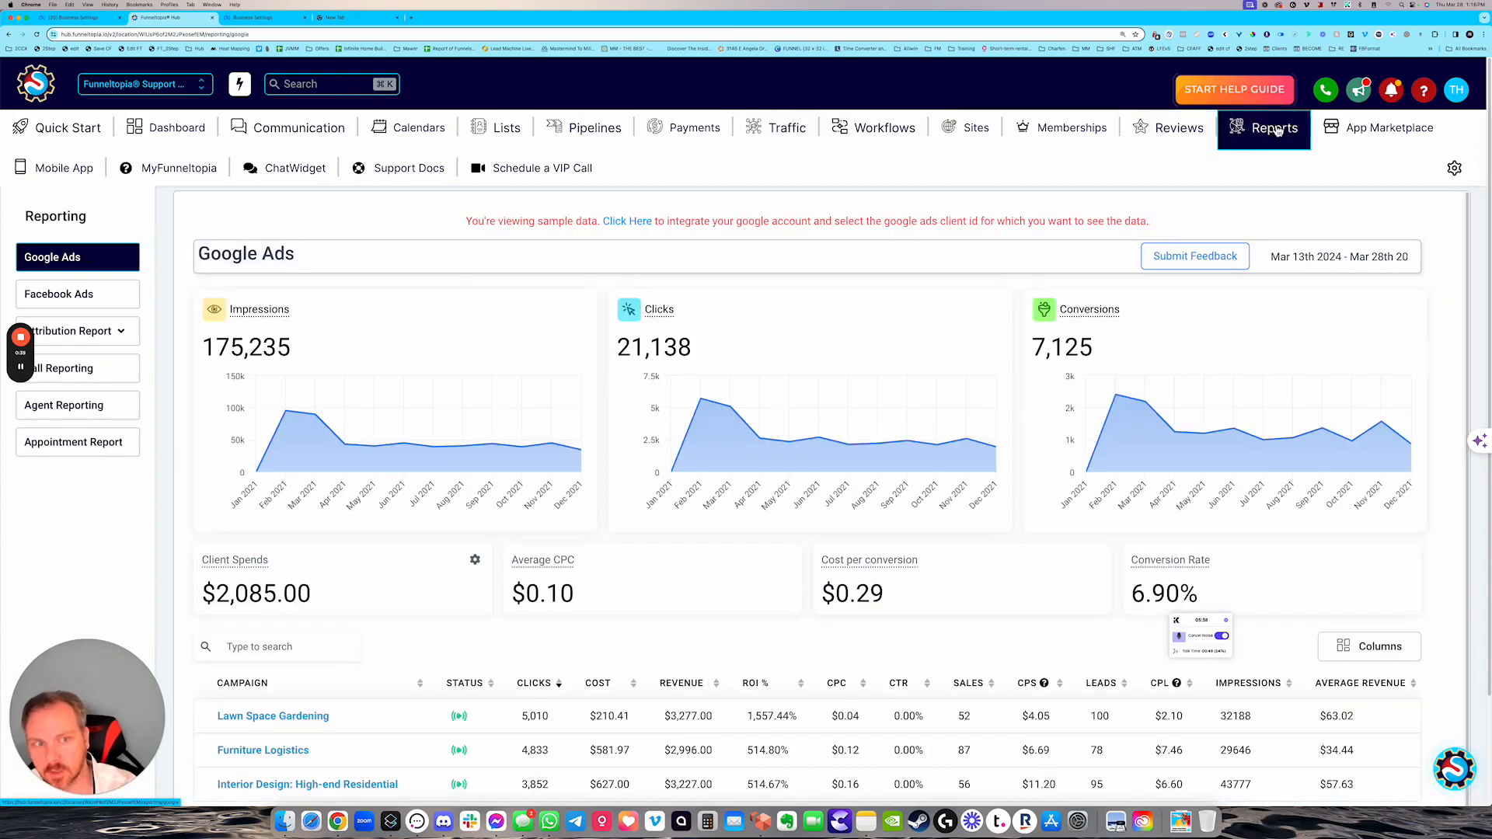
click(99, 296)
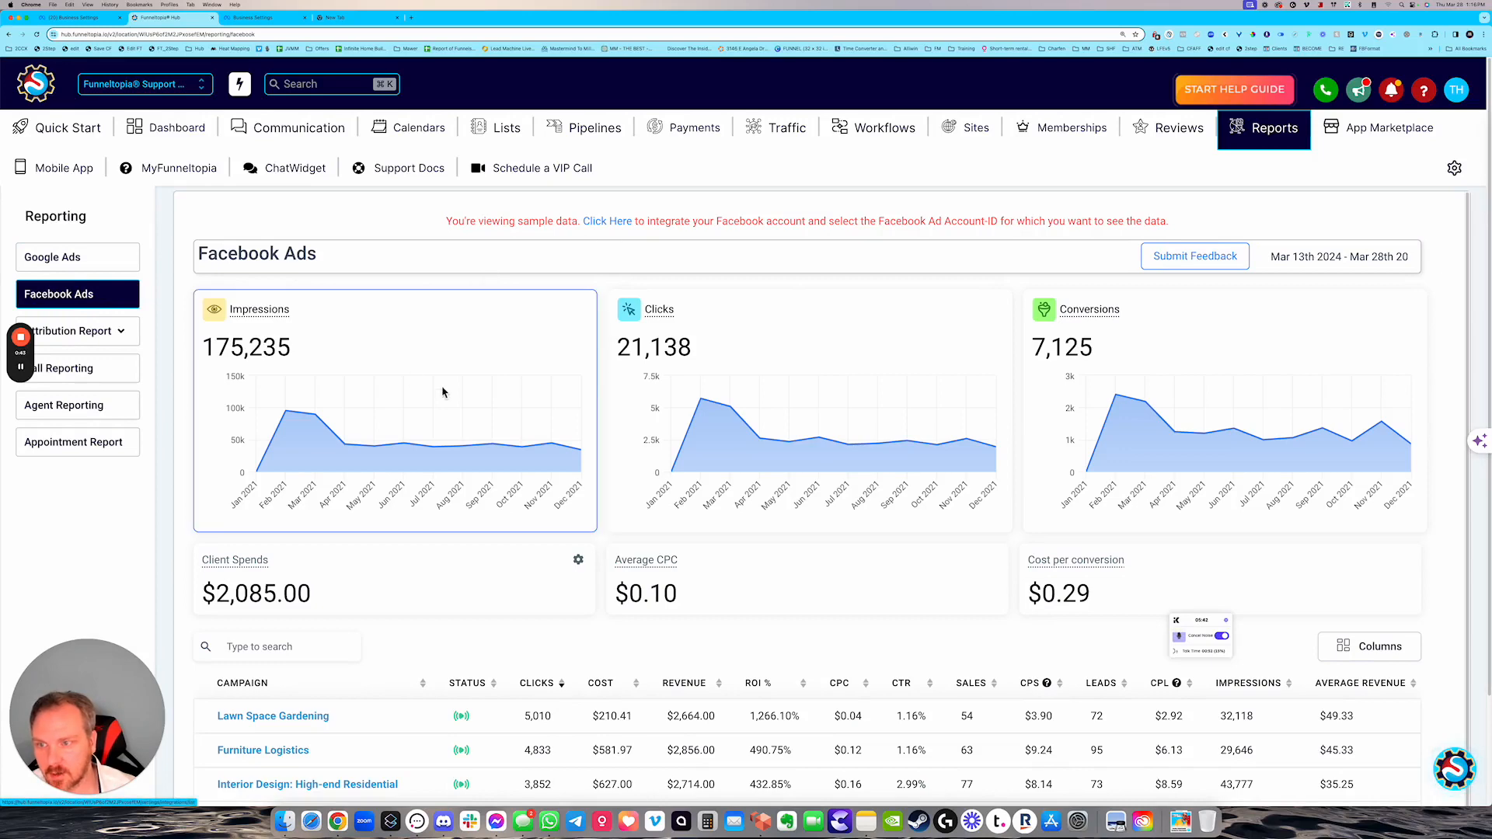
scroll(505, 381, down, 4)
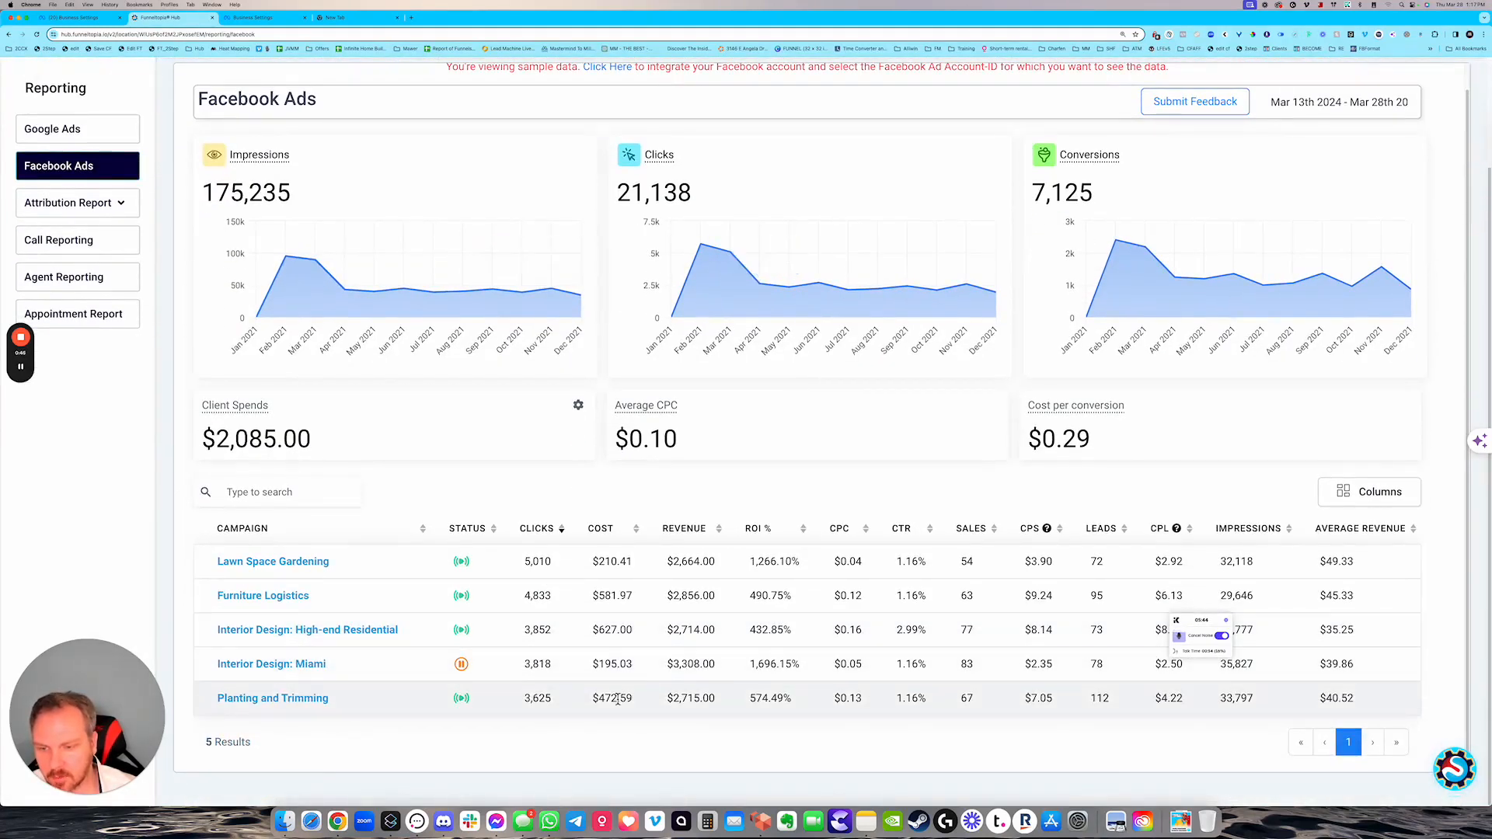
scroll(645, 640, up, 1)
scroll(785, 636, up, 4)
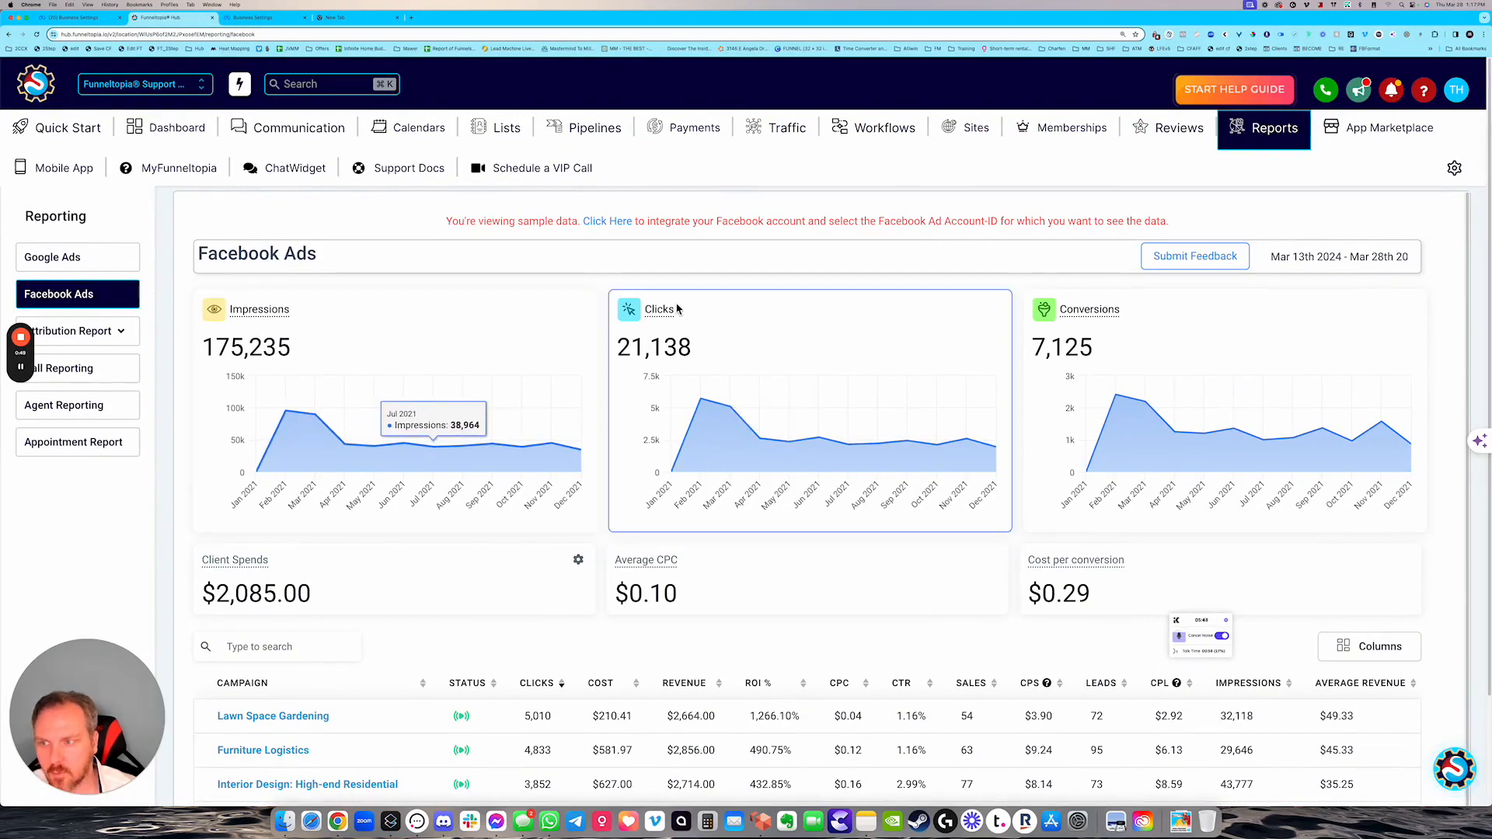
- Follow the report's integration link and start connecting the location's Facebook account
click(603, 226)
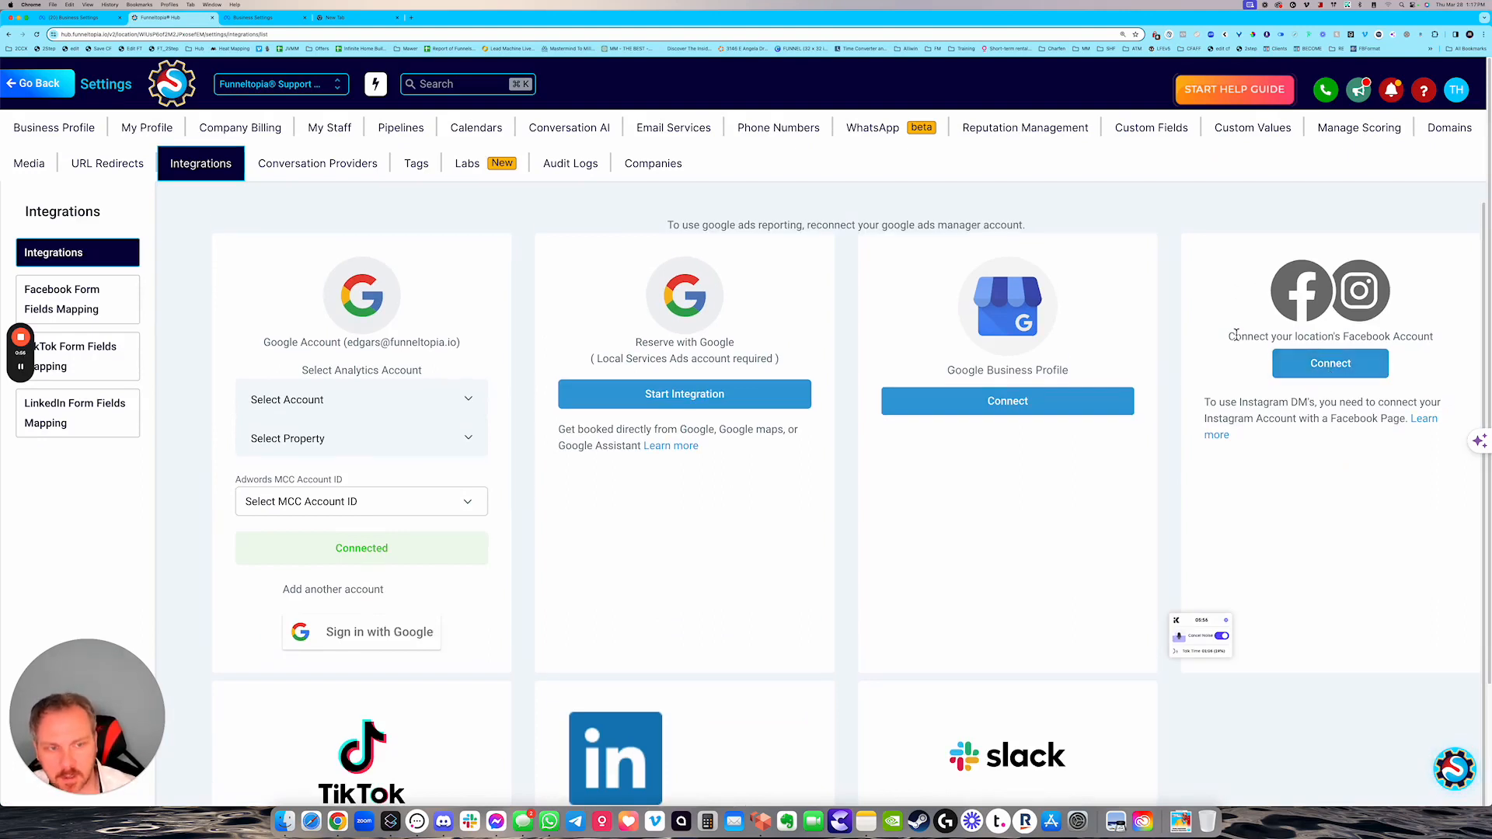
drag(1235, 335, 1429, 342)
click(1362, 369)
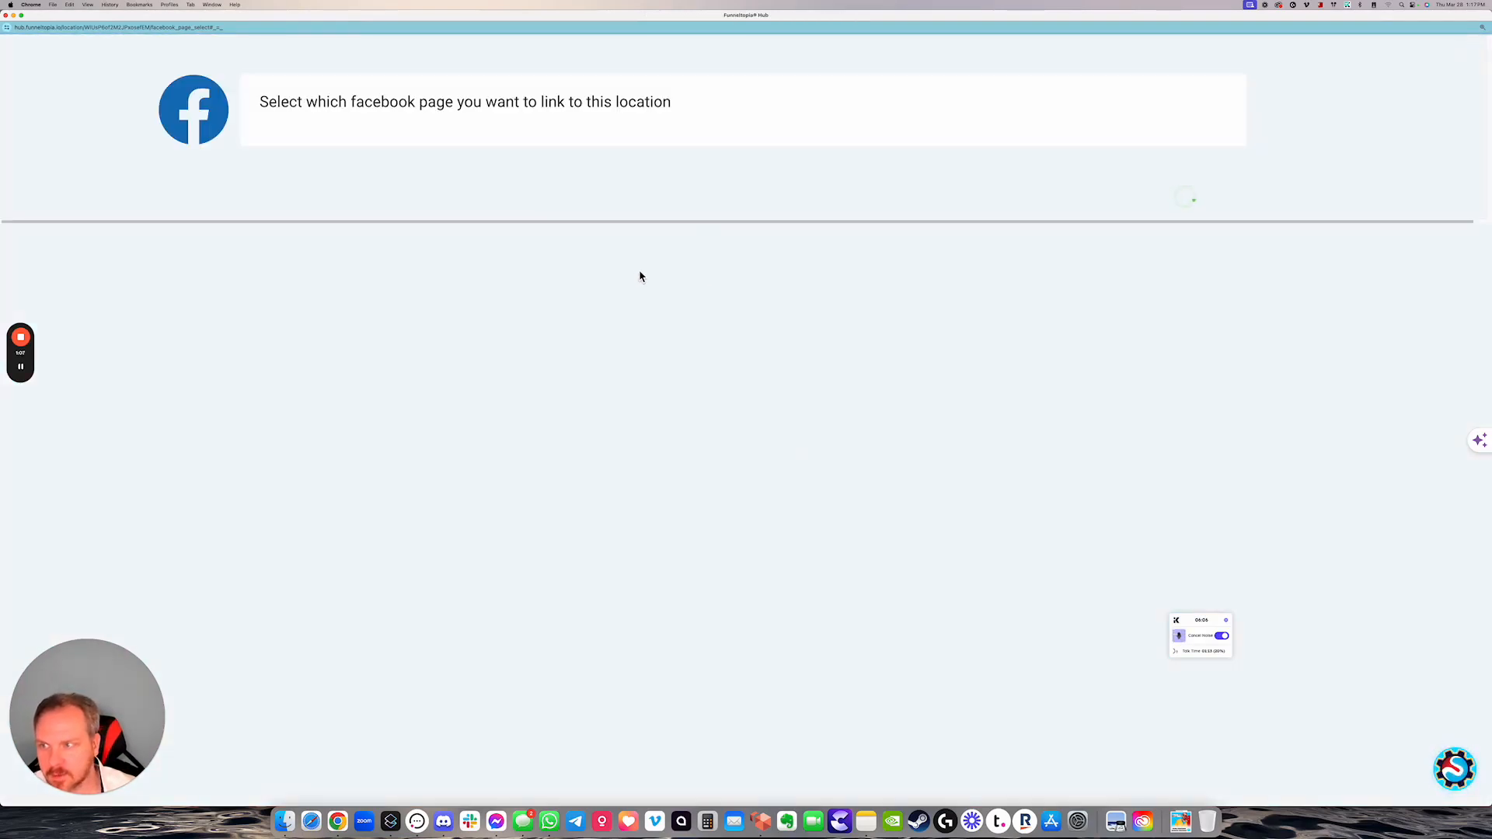
- Browse the list of Facebook pages and select one that offers an Instagram connection
scroll(493, 256, down, 5)
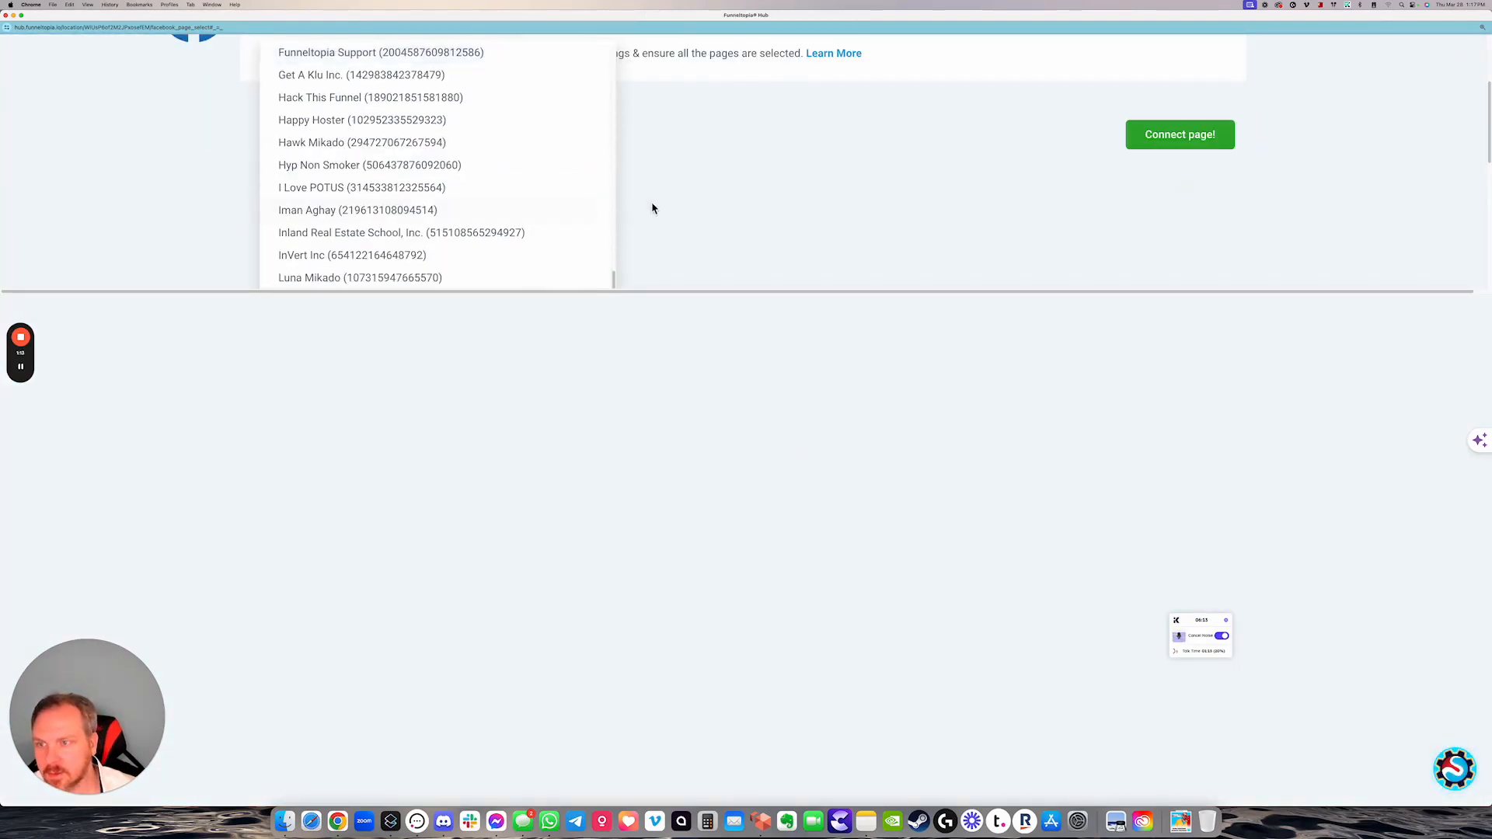
scroll(653, 208, down, 2)
scroll(543, 236, down, 5)
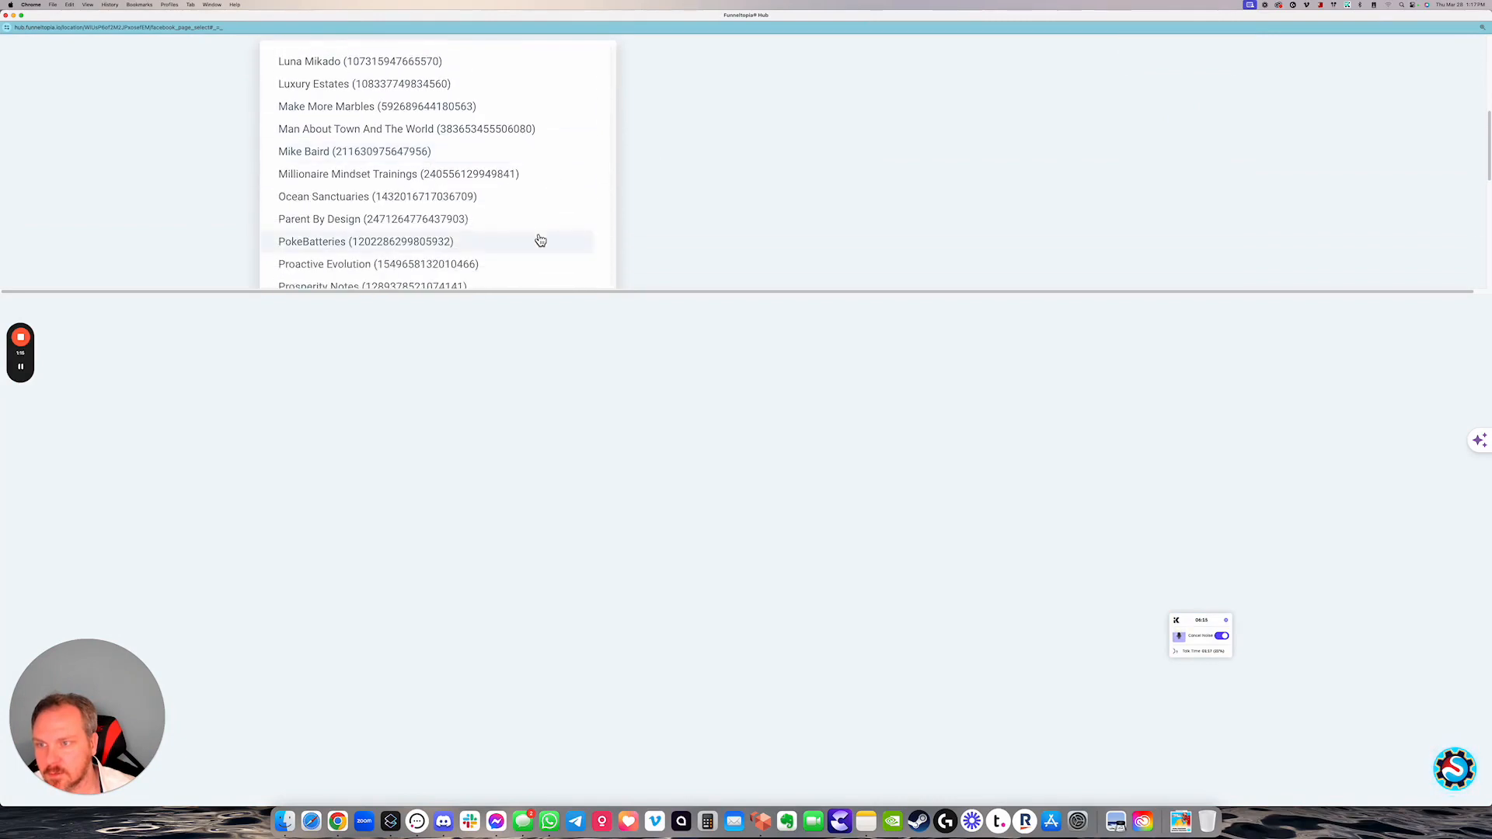
scroll(536, 240, up, 10)
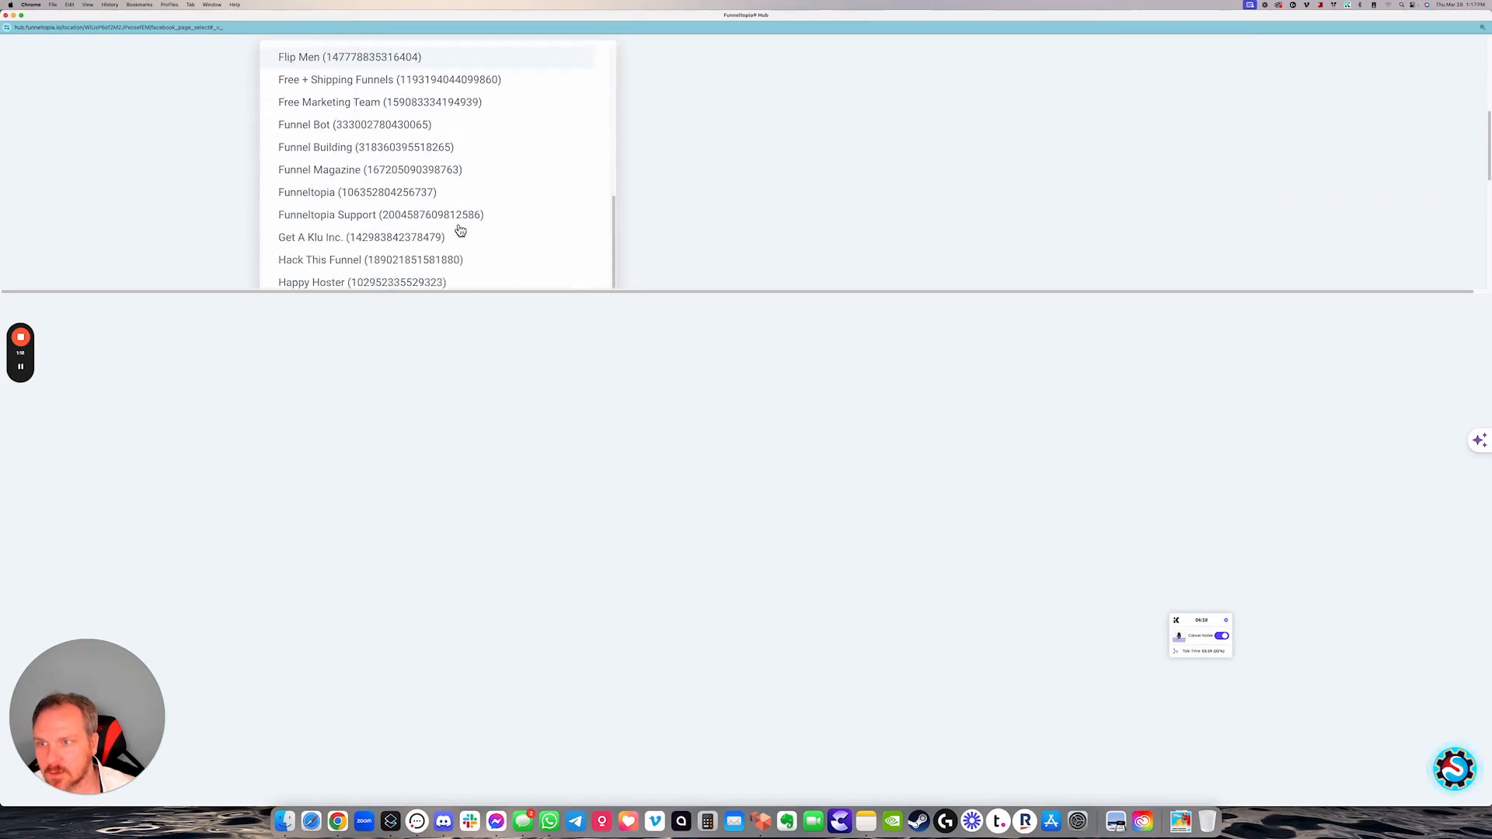
scroll(459, 231, down, 3)
scroll(461, 231, up, 8)
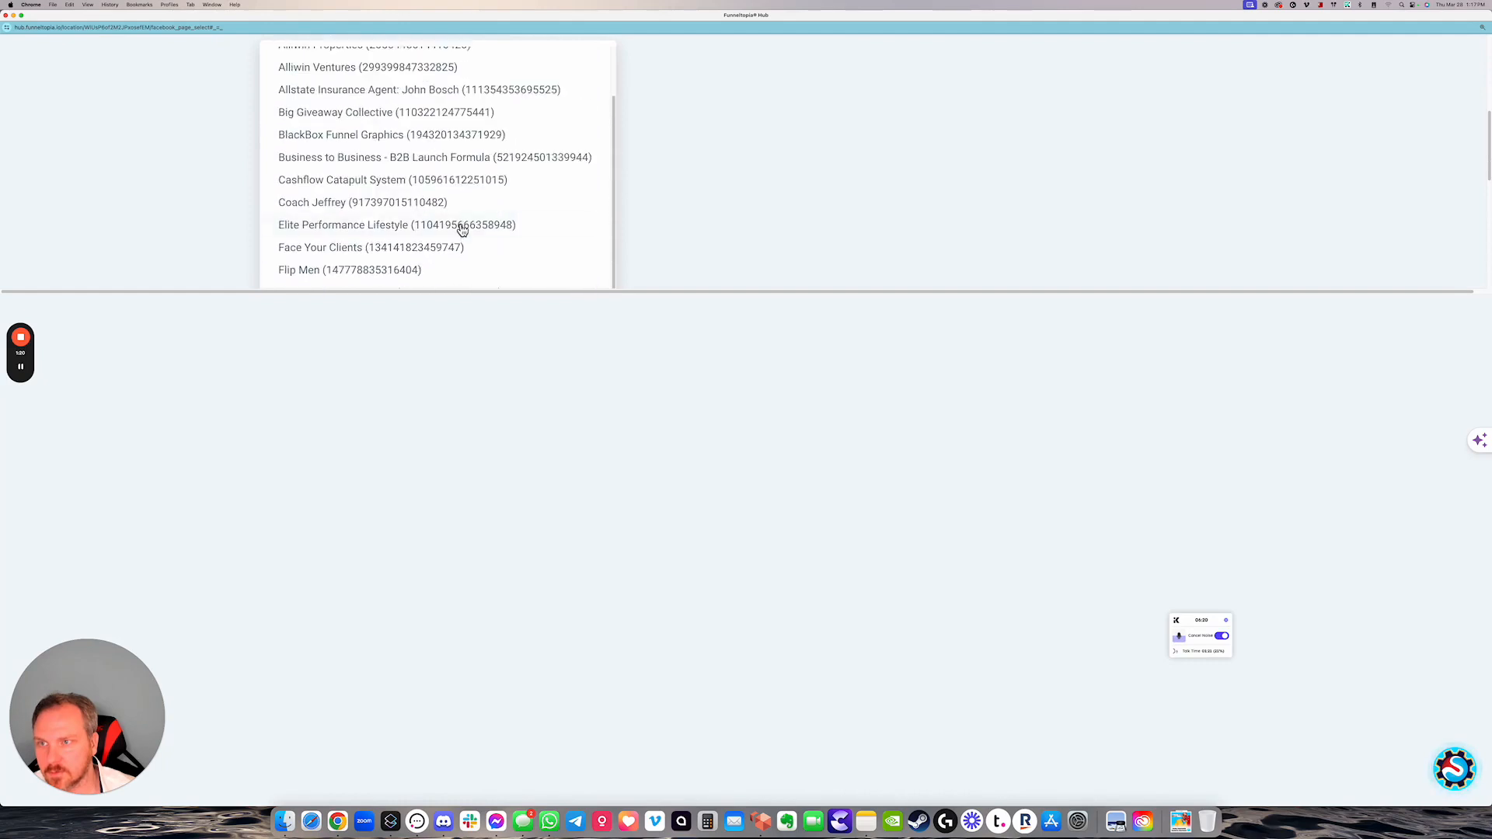
scroll(461, 231, up, 5)
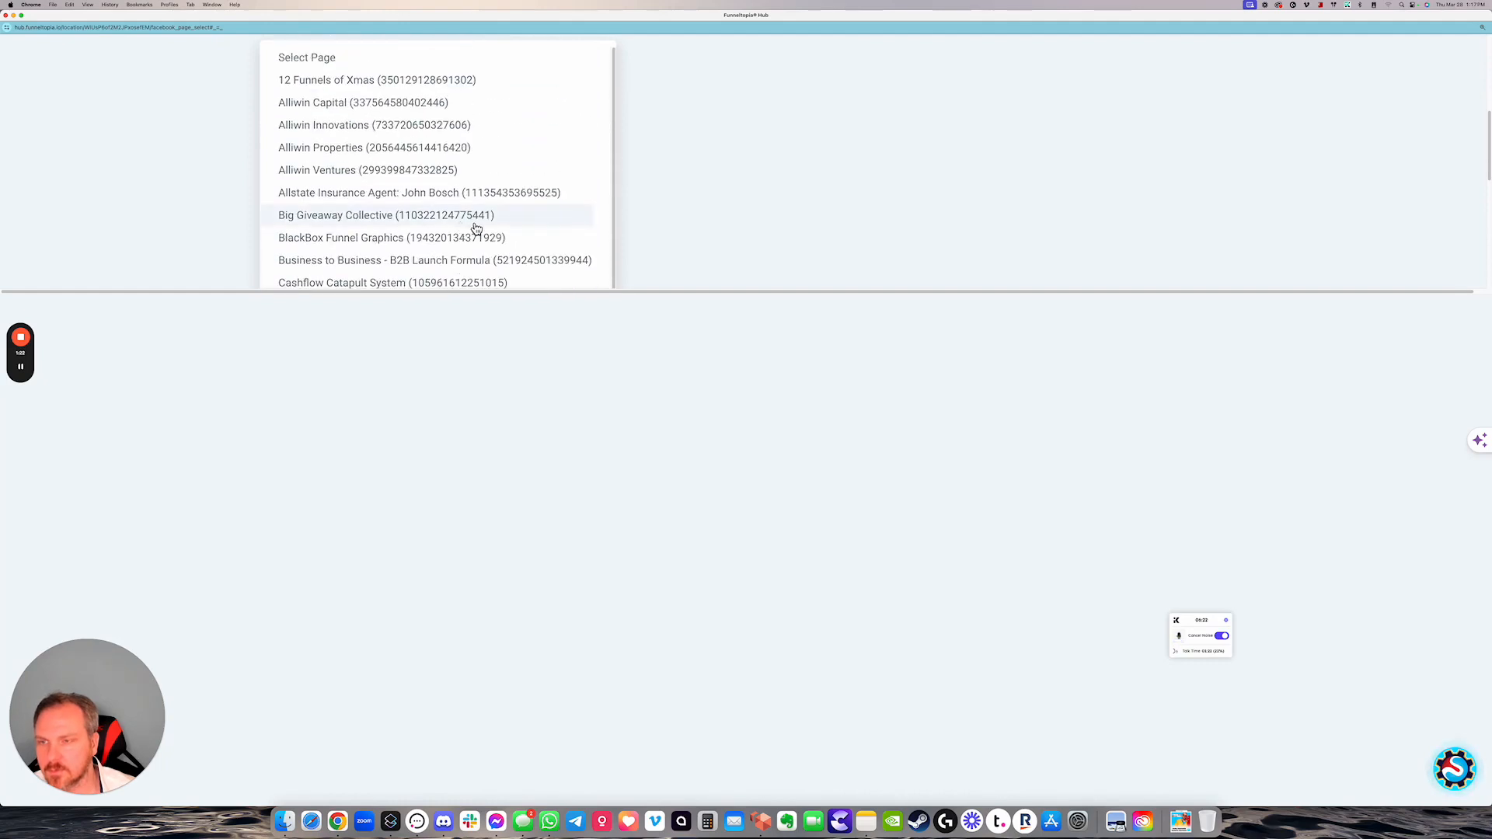
scroll(467, 227, down, 7)
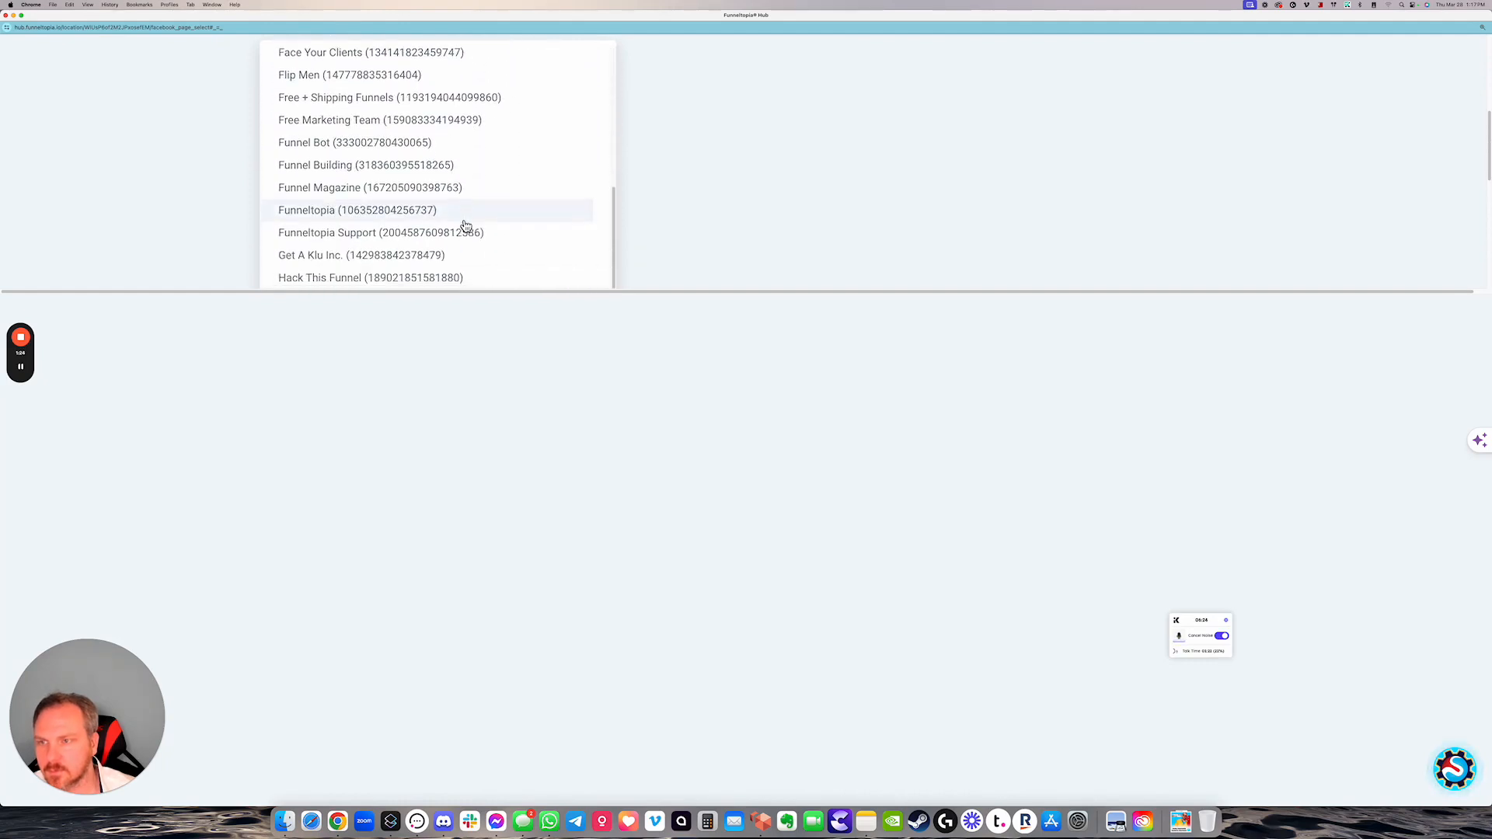
scroll(467, 228, down, 5)
scroll(418, 228, down, 3)
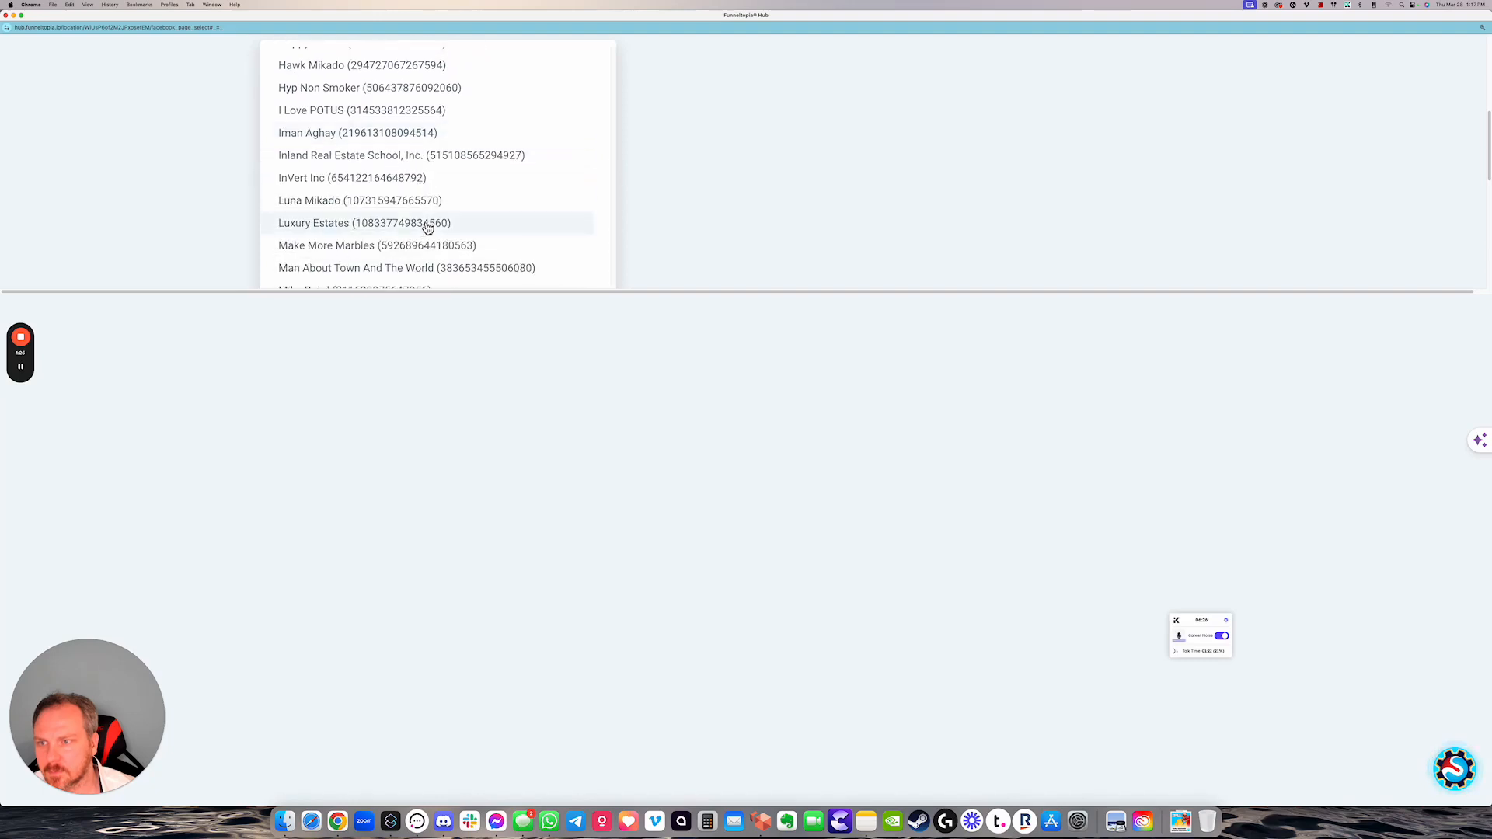
click(322, 204)
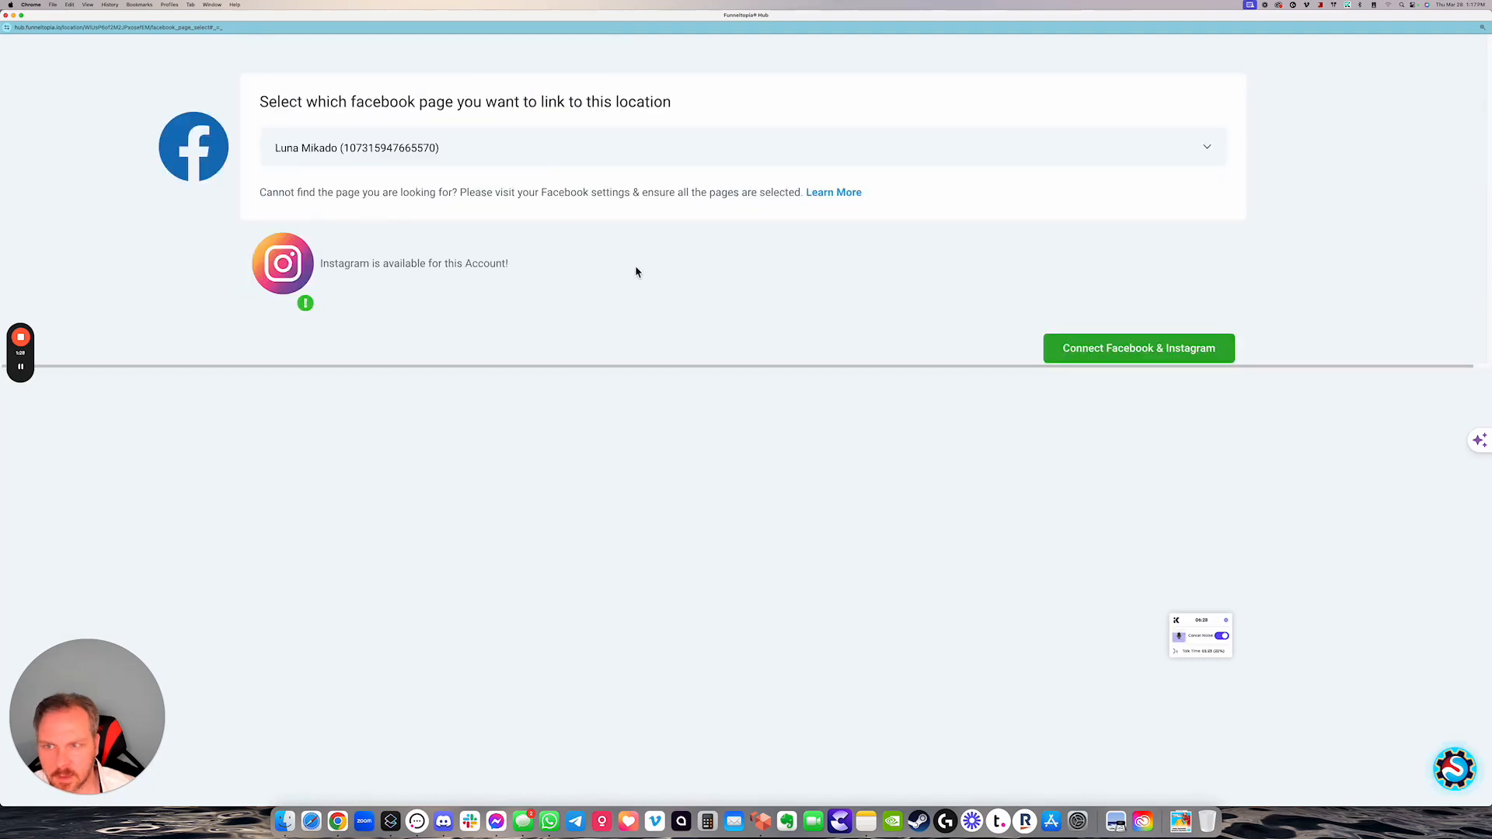
drag(322, 268, 506, 266)
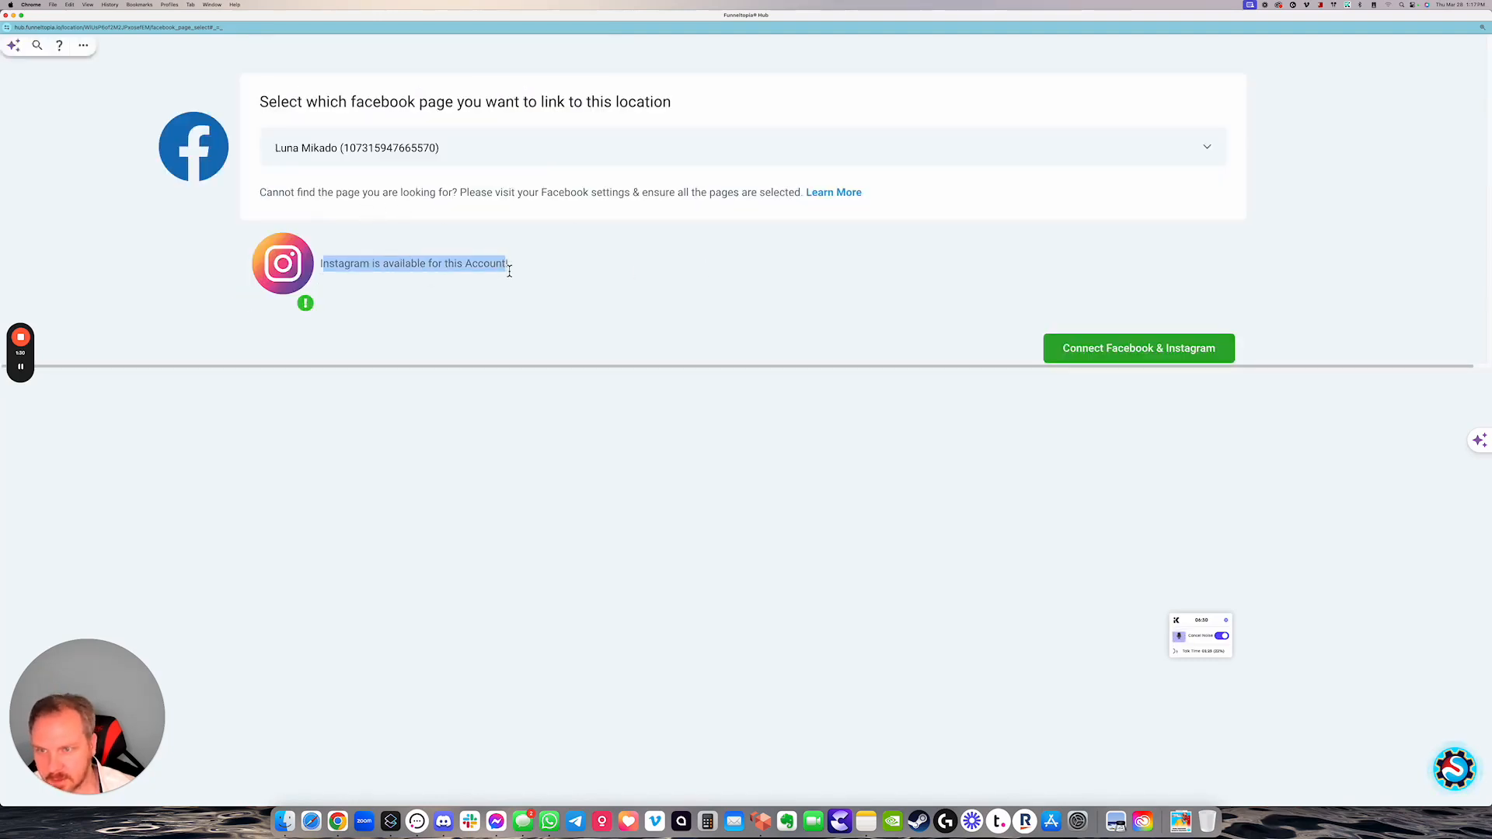
- Choose the Millionaire Mindset Trainings Facebook page and connect it to this location
click(493, 163)
scroll(481, 186, up, 10)
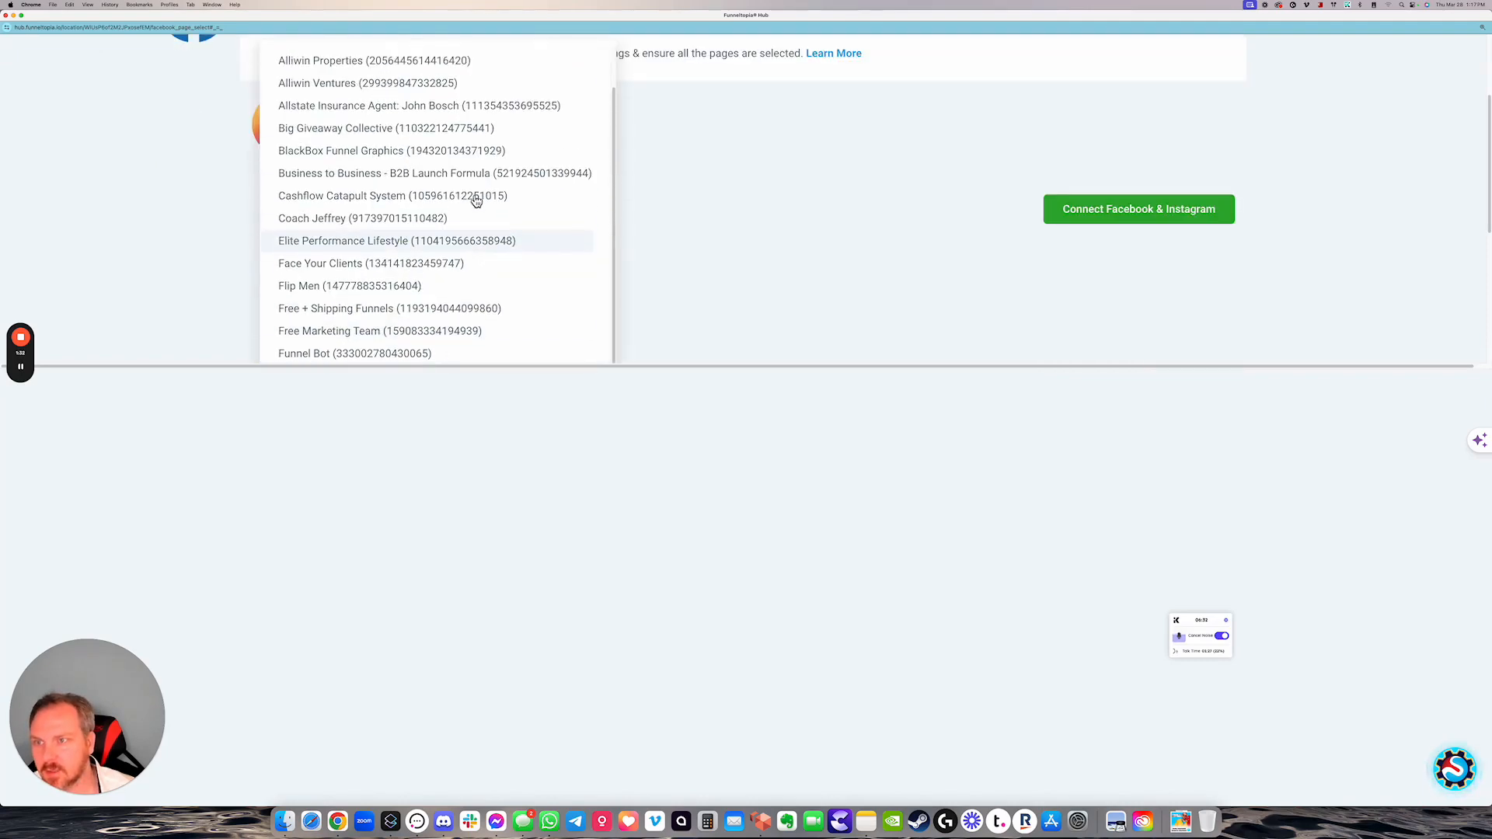
scroll(371, 194, up, 1)
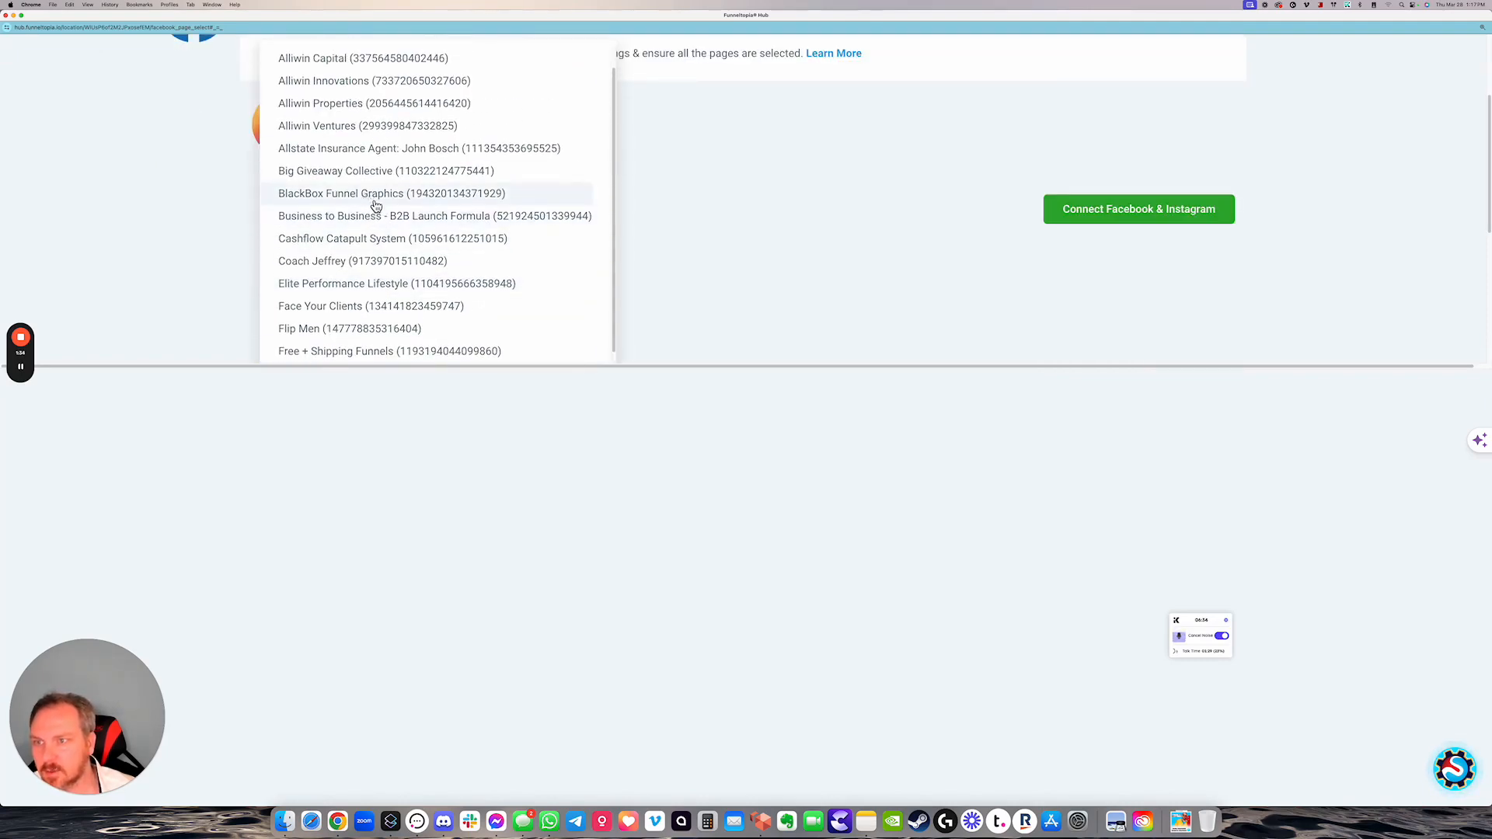
scroll(375, 204, down, 12)
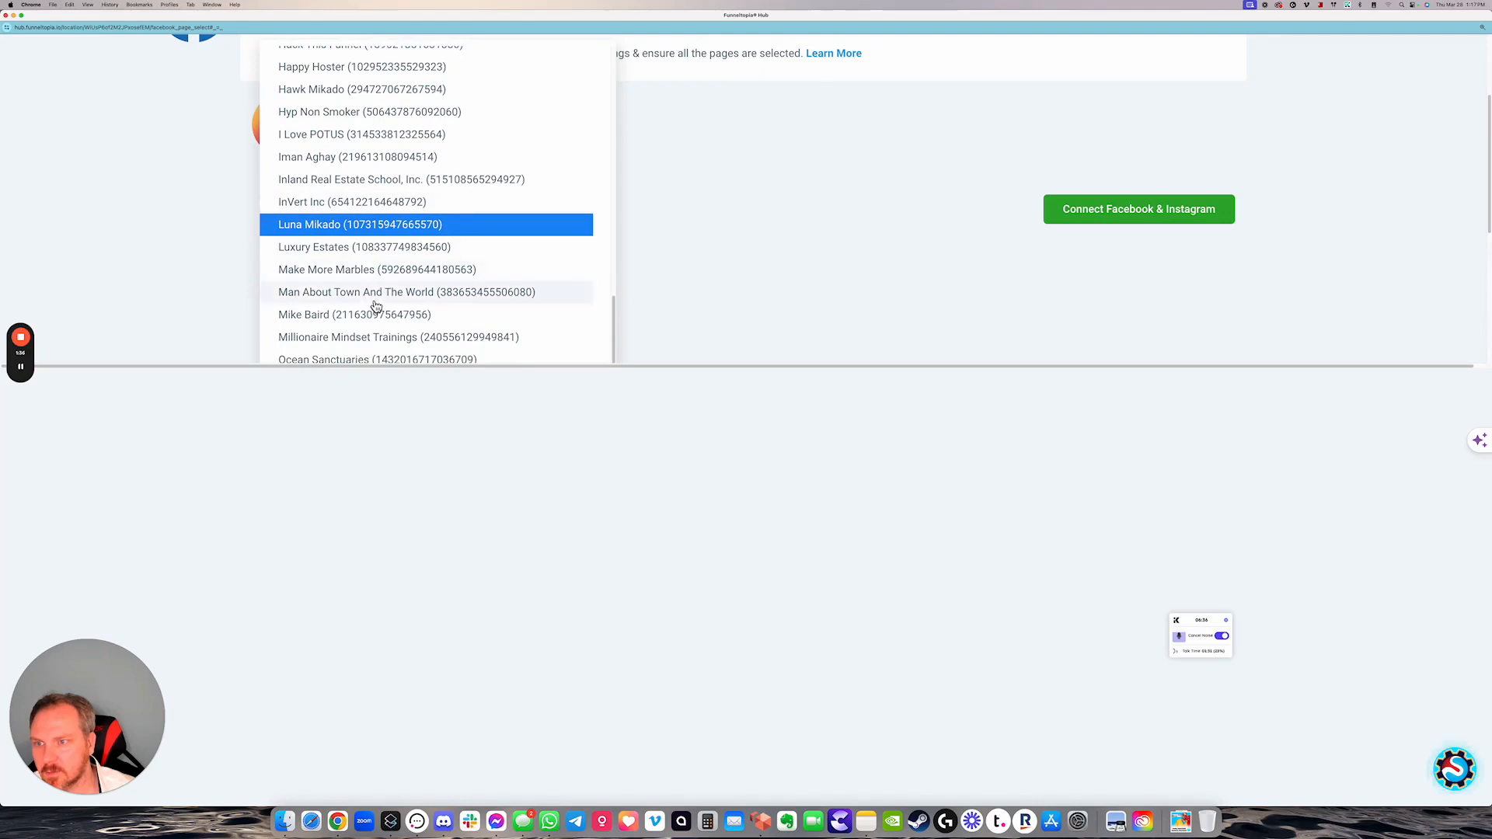
scroll(372, 315, down, 1)
click(360, 326)
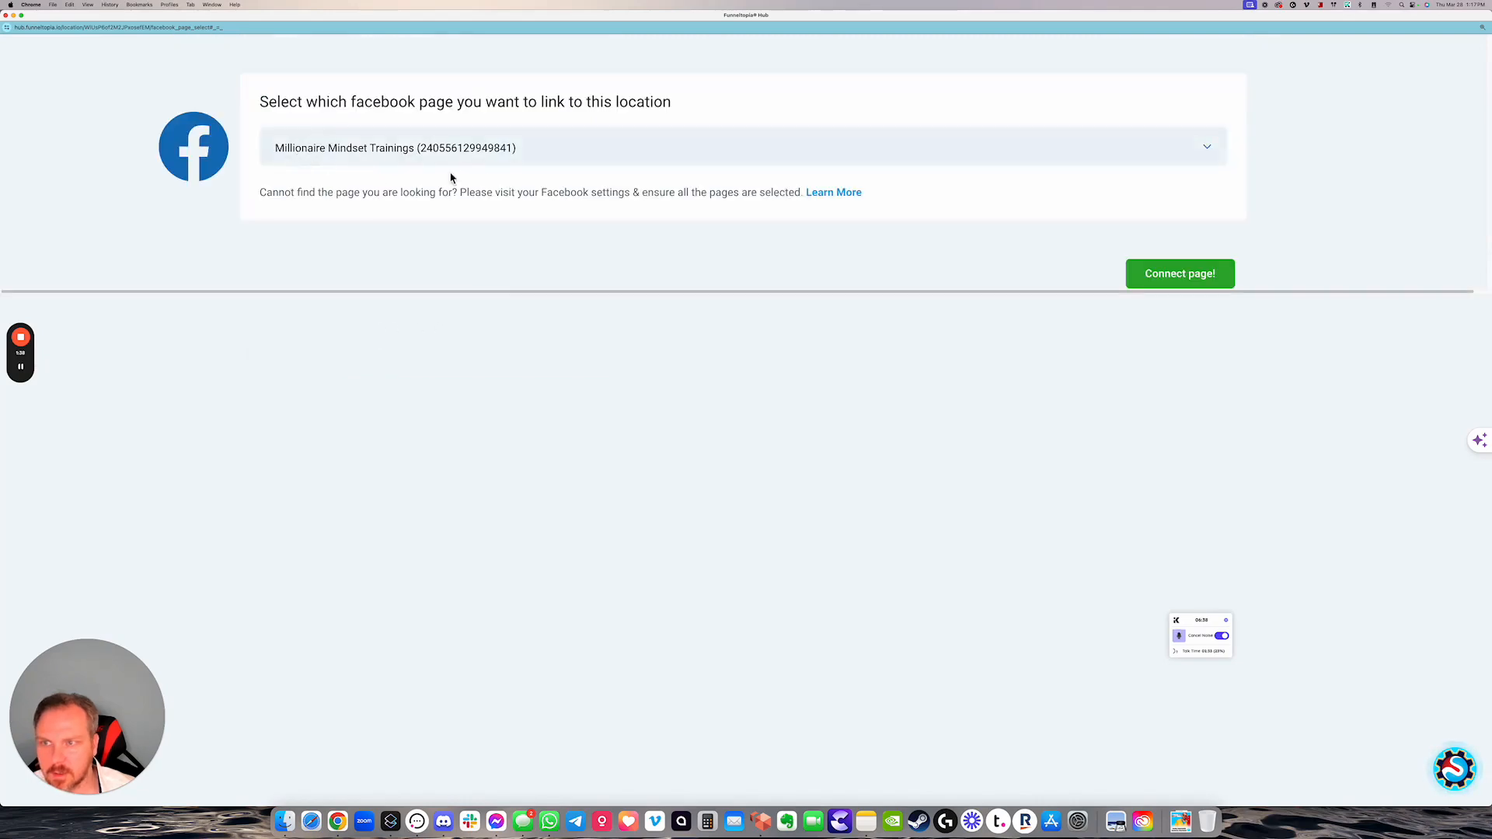
click(1179, 275)
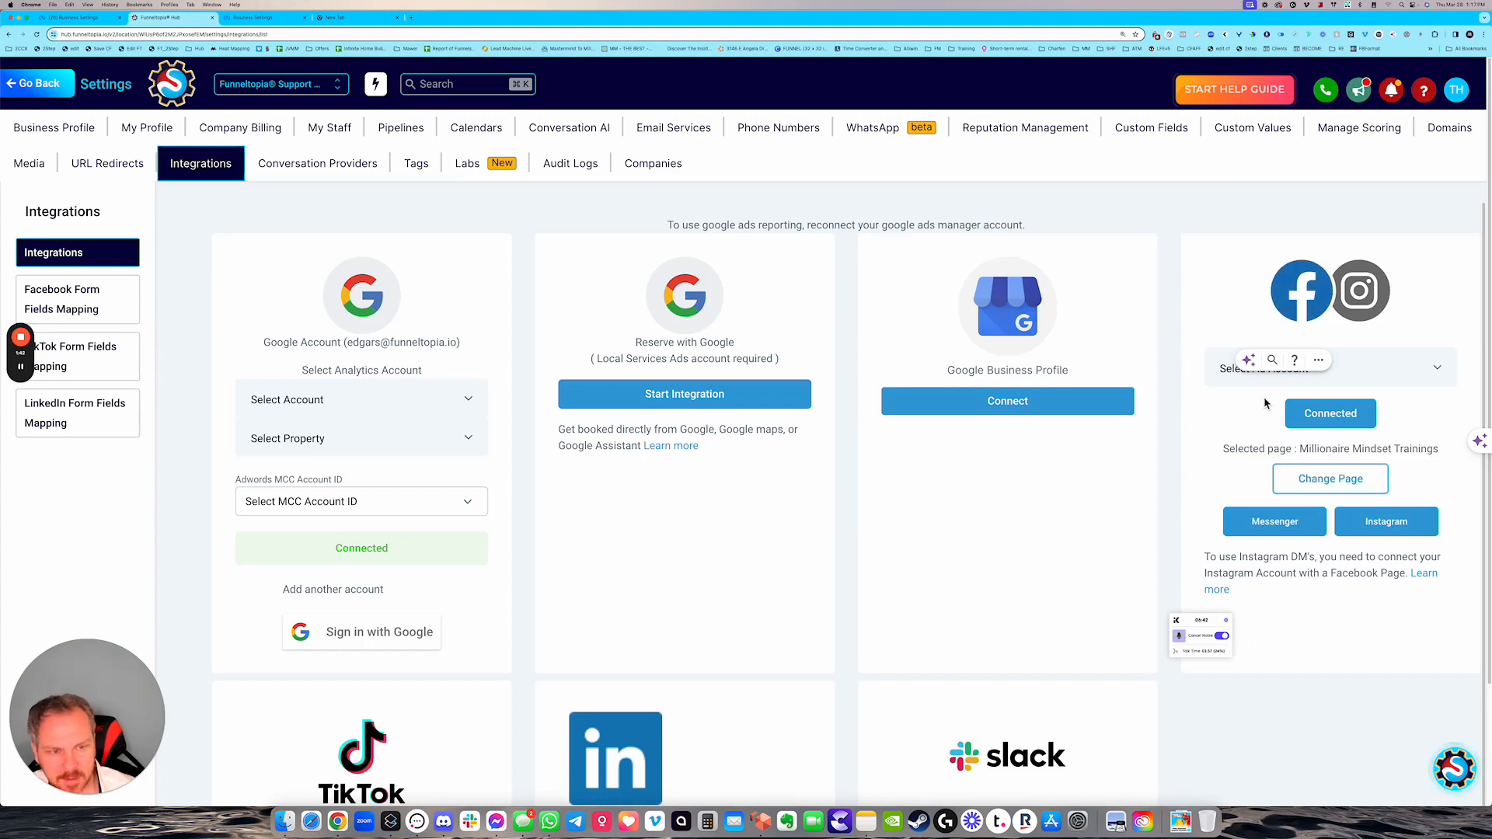
drag(1303, 453, 1448, 459)
click(1434, 451)
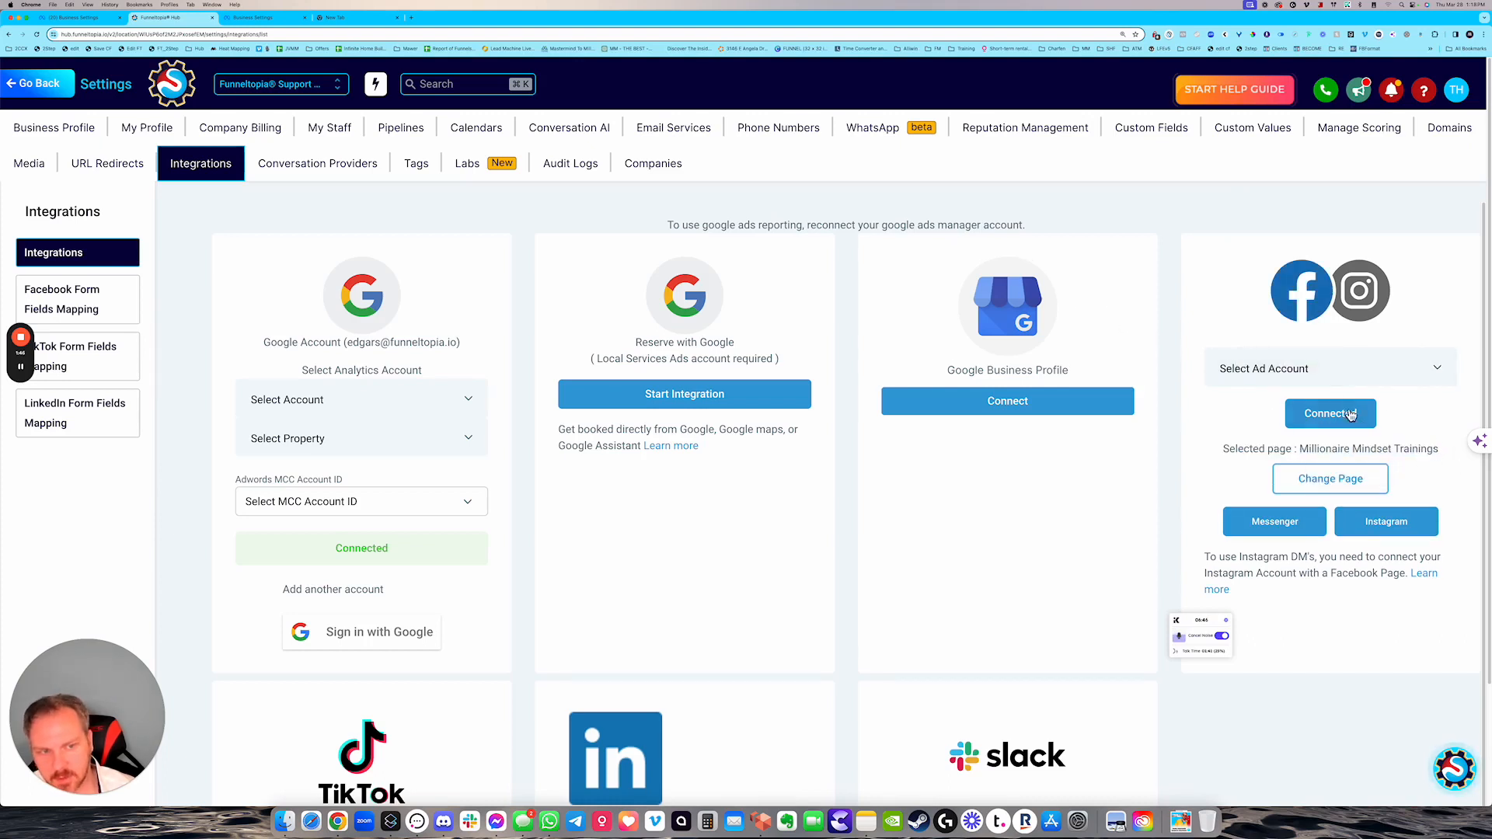
- Select Funnel Mag US as the ad account for the connected Facebook integration
click(1256, 378)
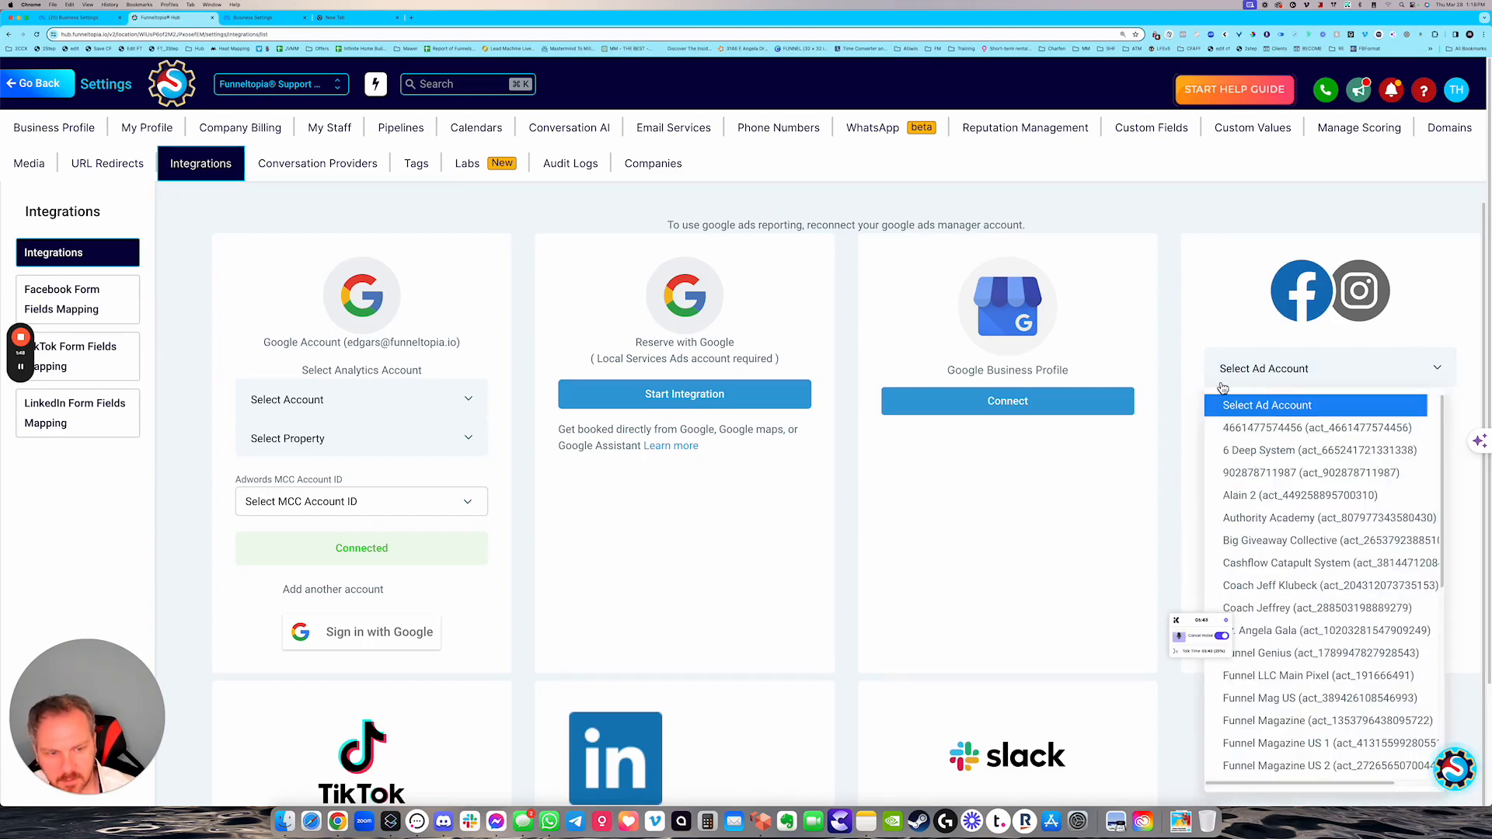
scroll(1292, 471, down, 5)
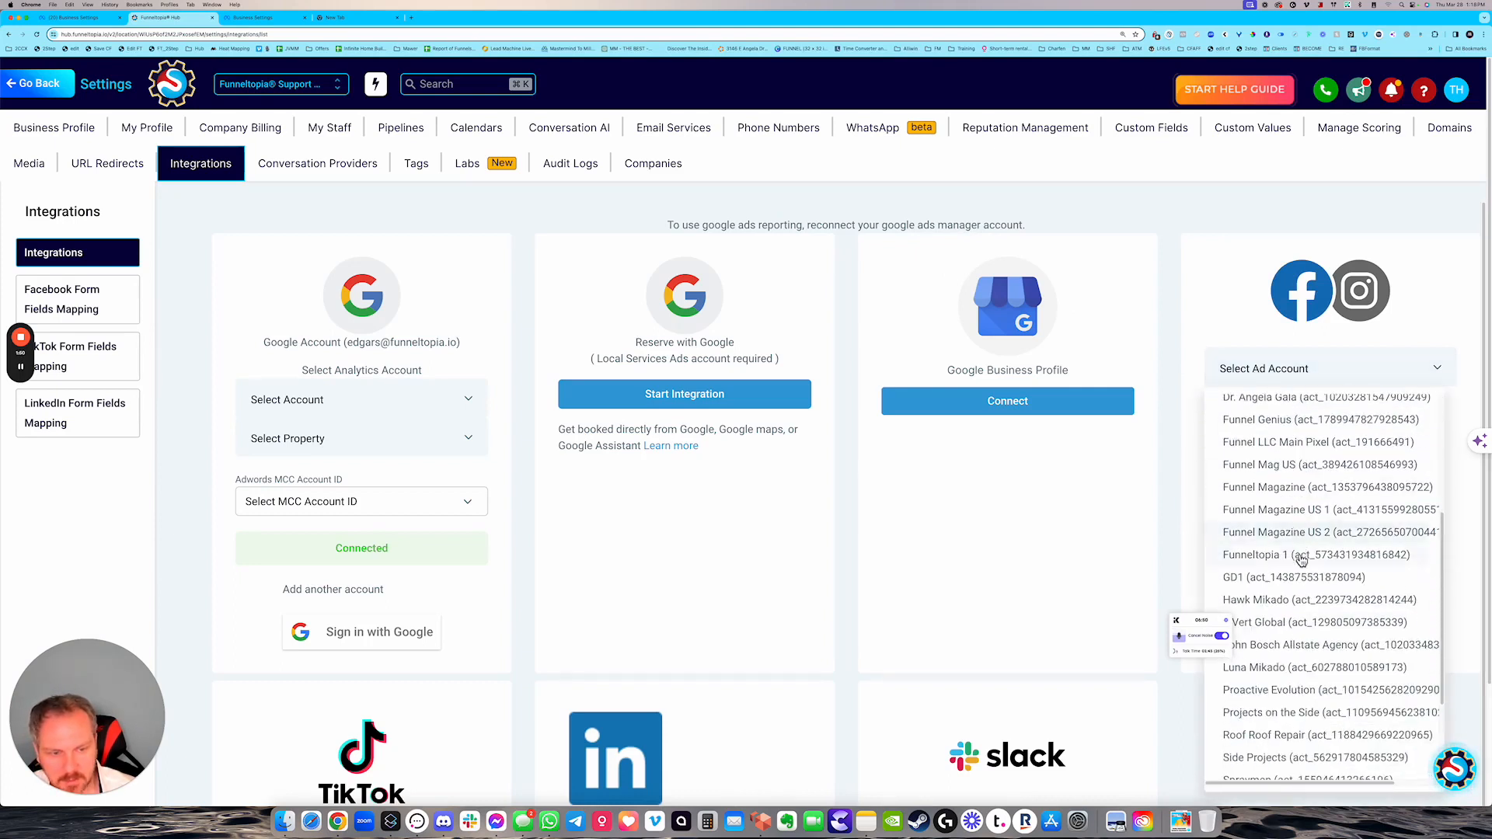
scroll(1256, 447, up, 1)
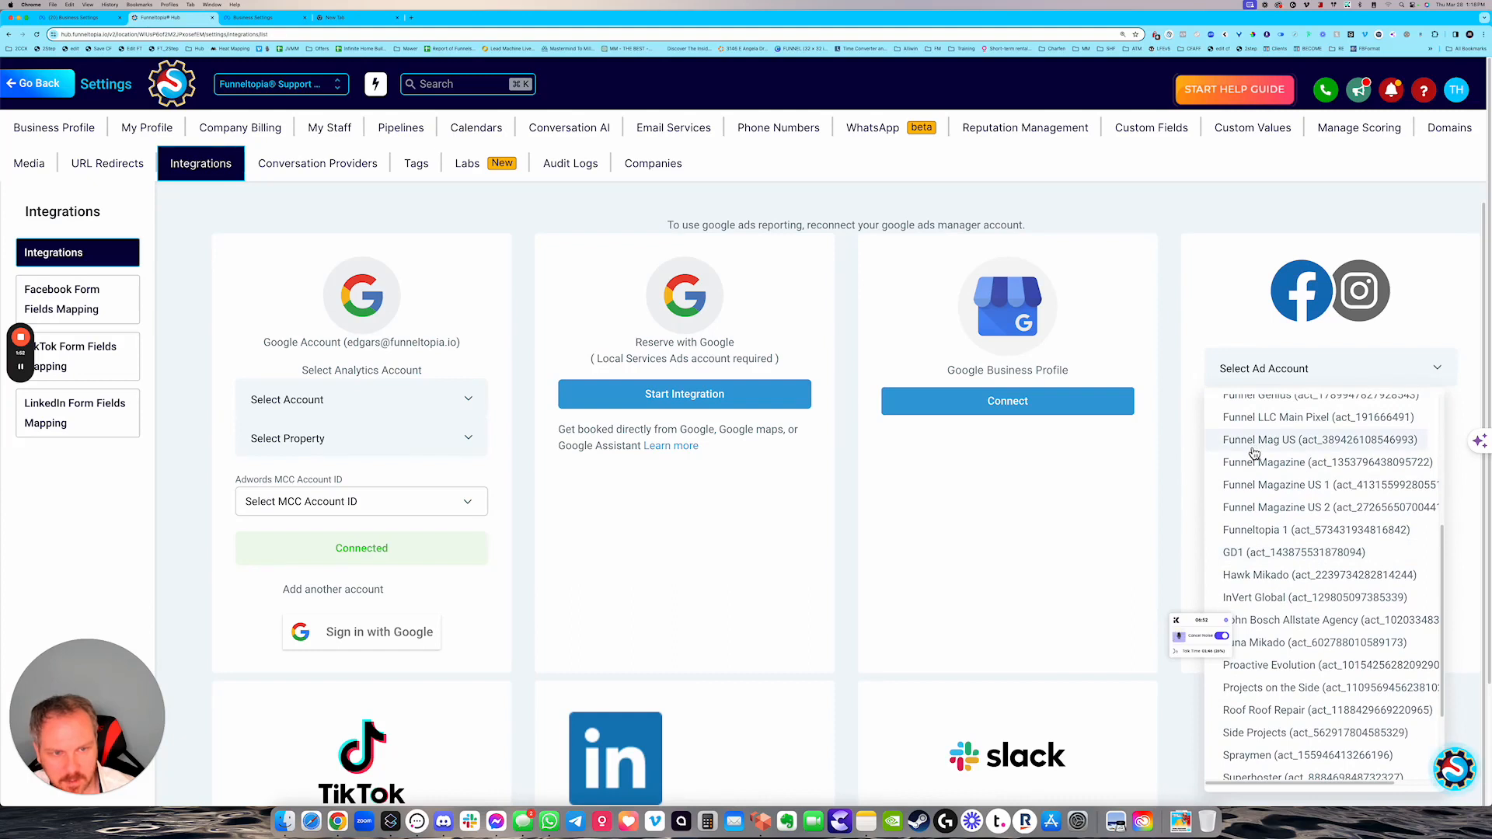
click(1262, 450)
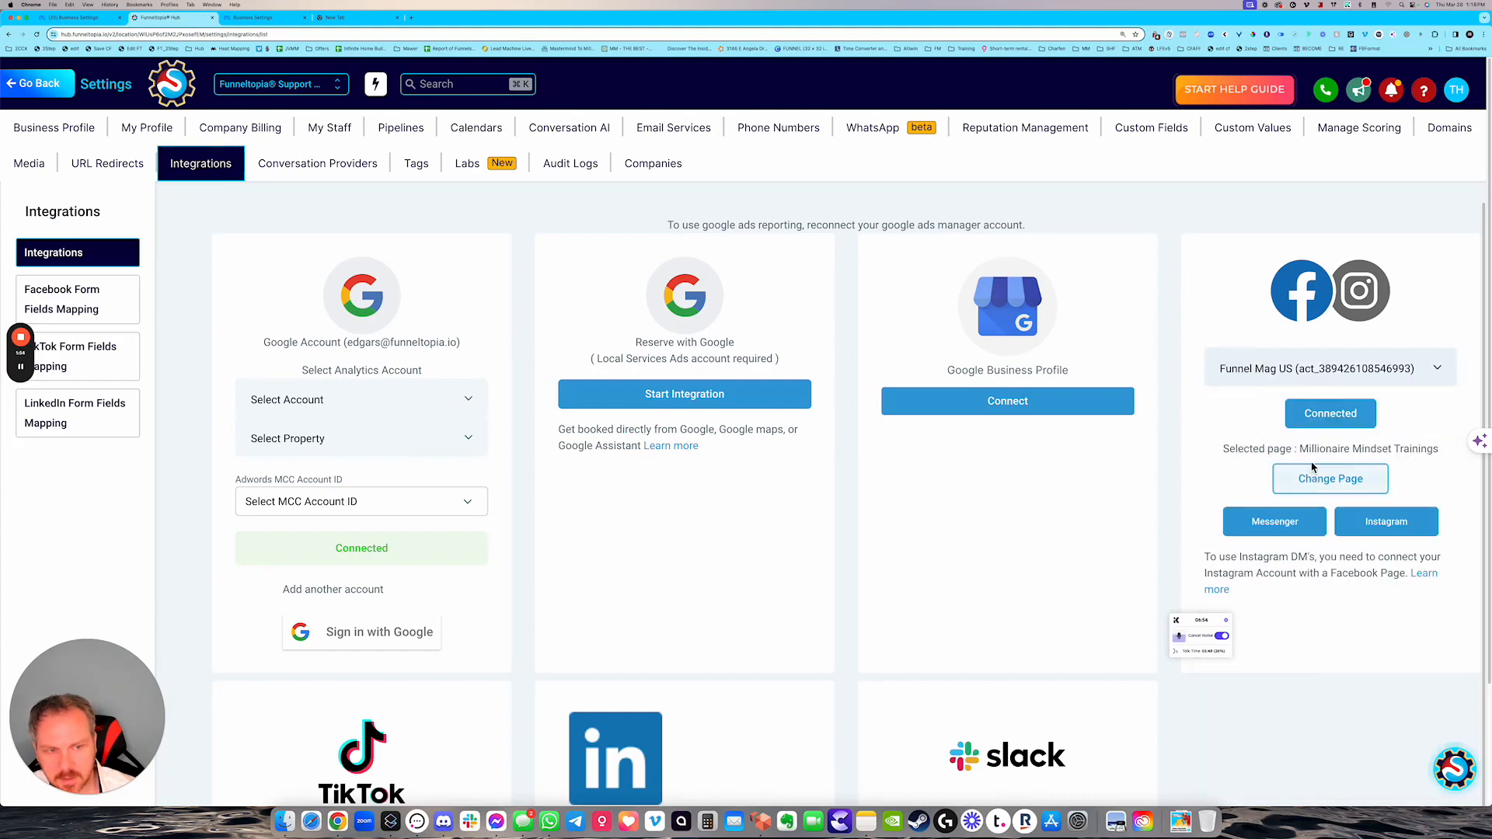
drag(1302, 452, 1392, 450)
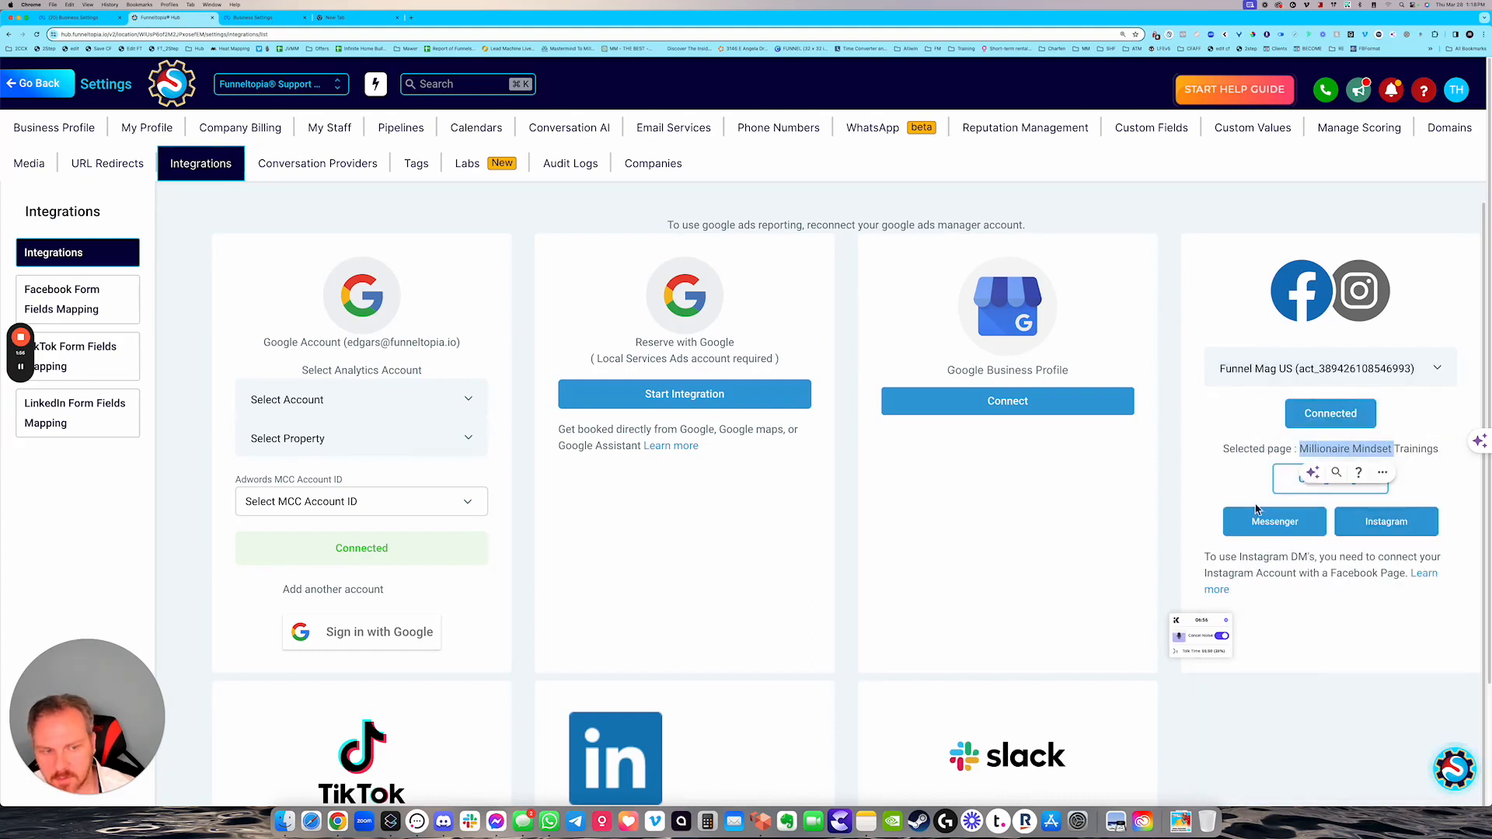
click(1243, 449)
- Switch to Meta Business settings and check the business's pages and its Funnel Mag US ad account
click(257, 17)
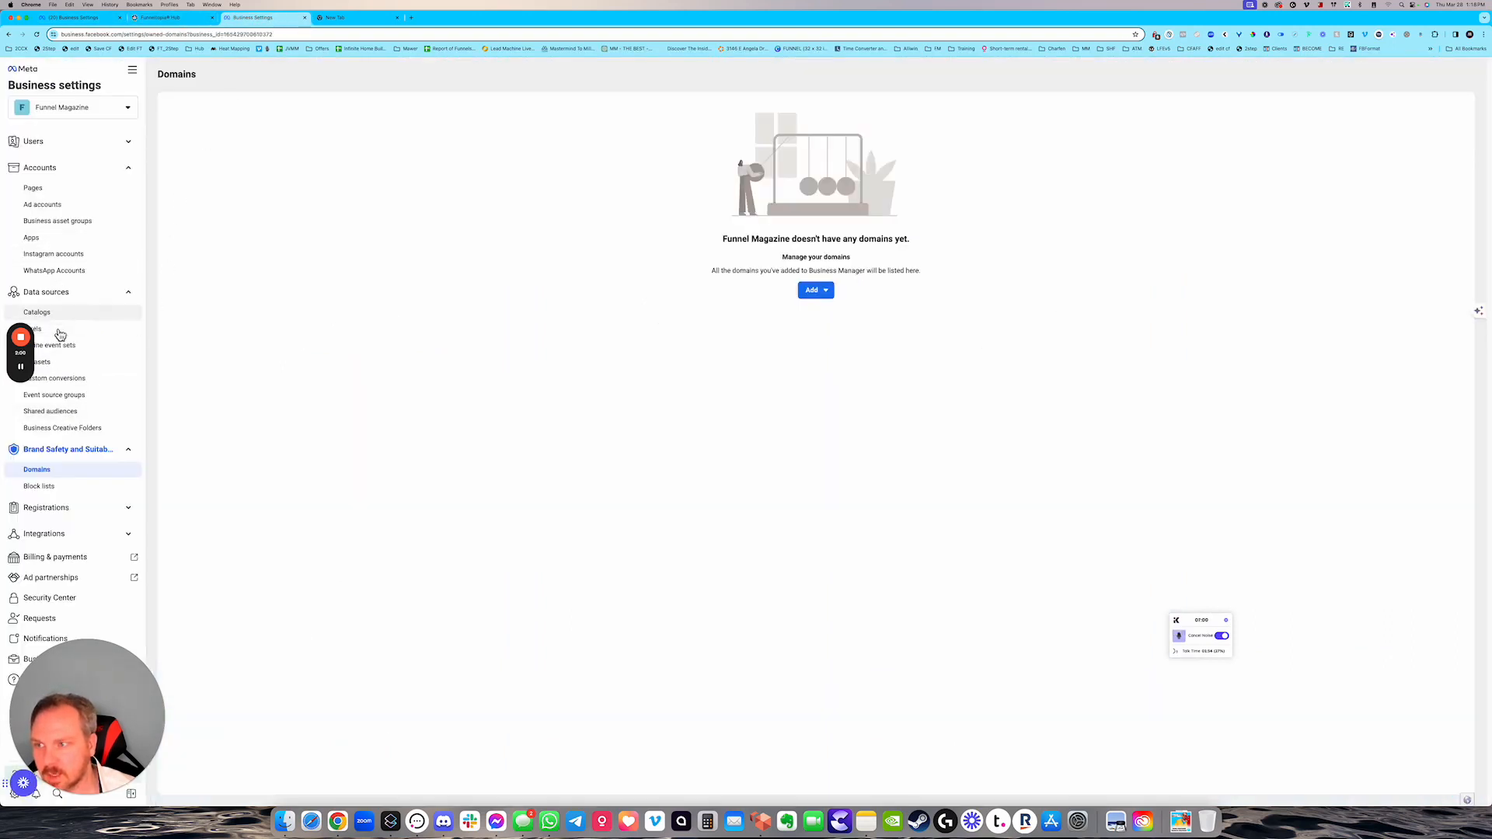
click(48, 195)
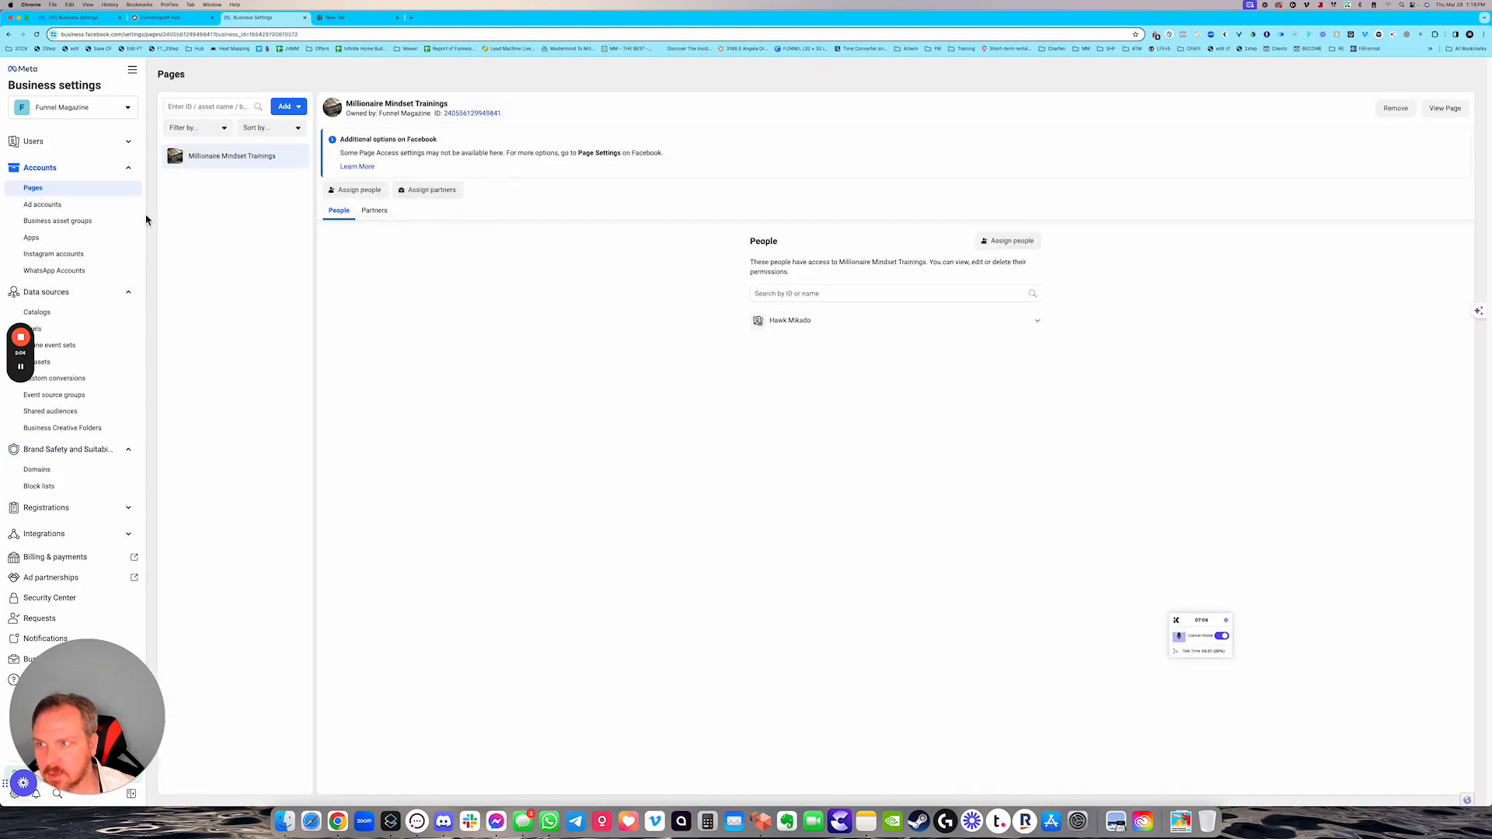
click(48, 206)
drag(266, 227, 154, 230)
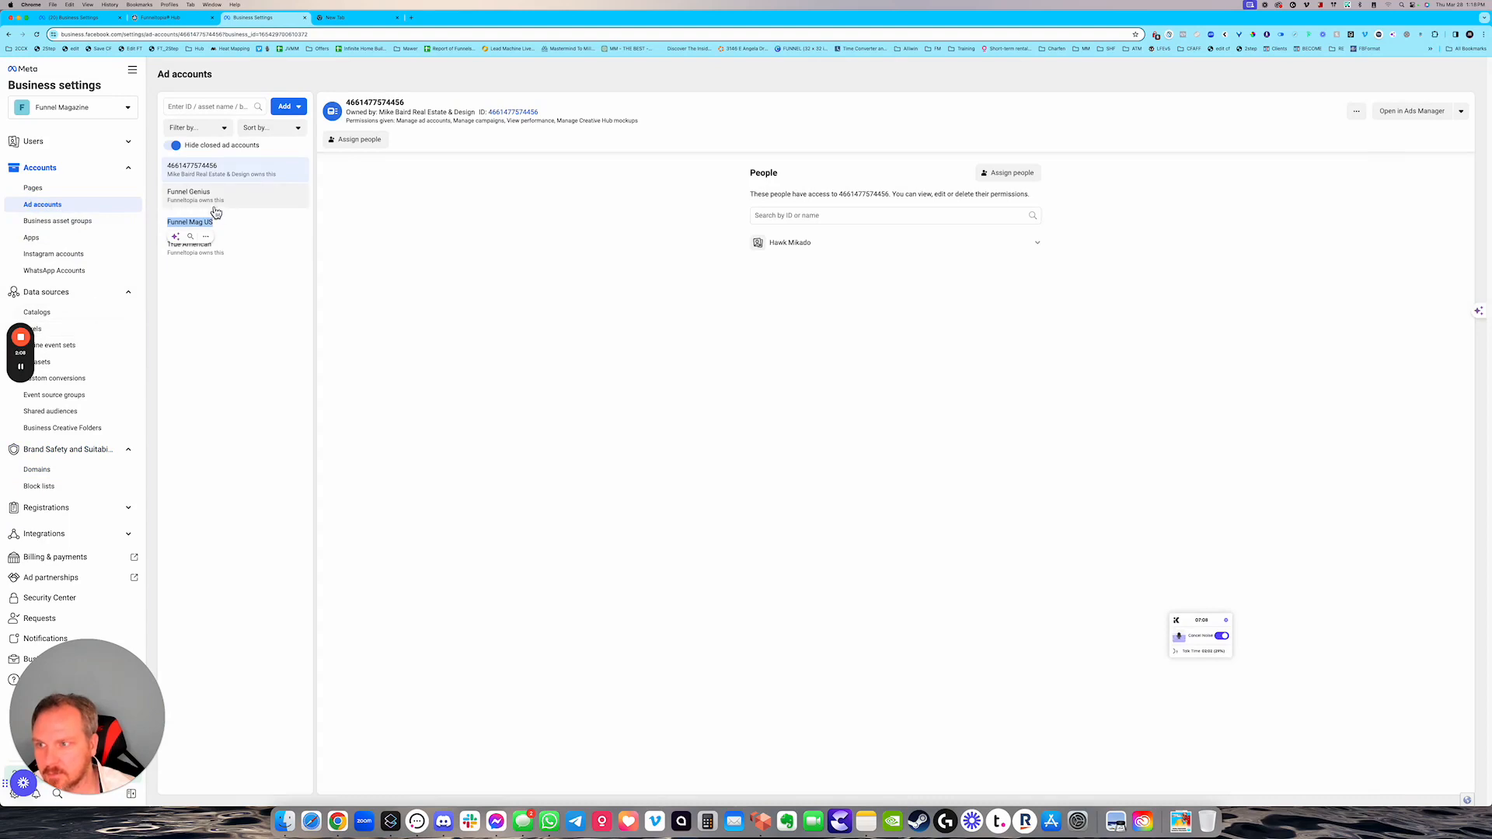
click(221, 231)
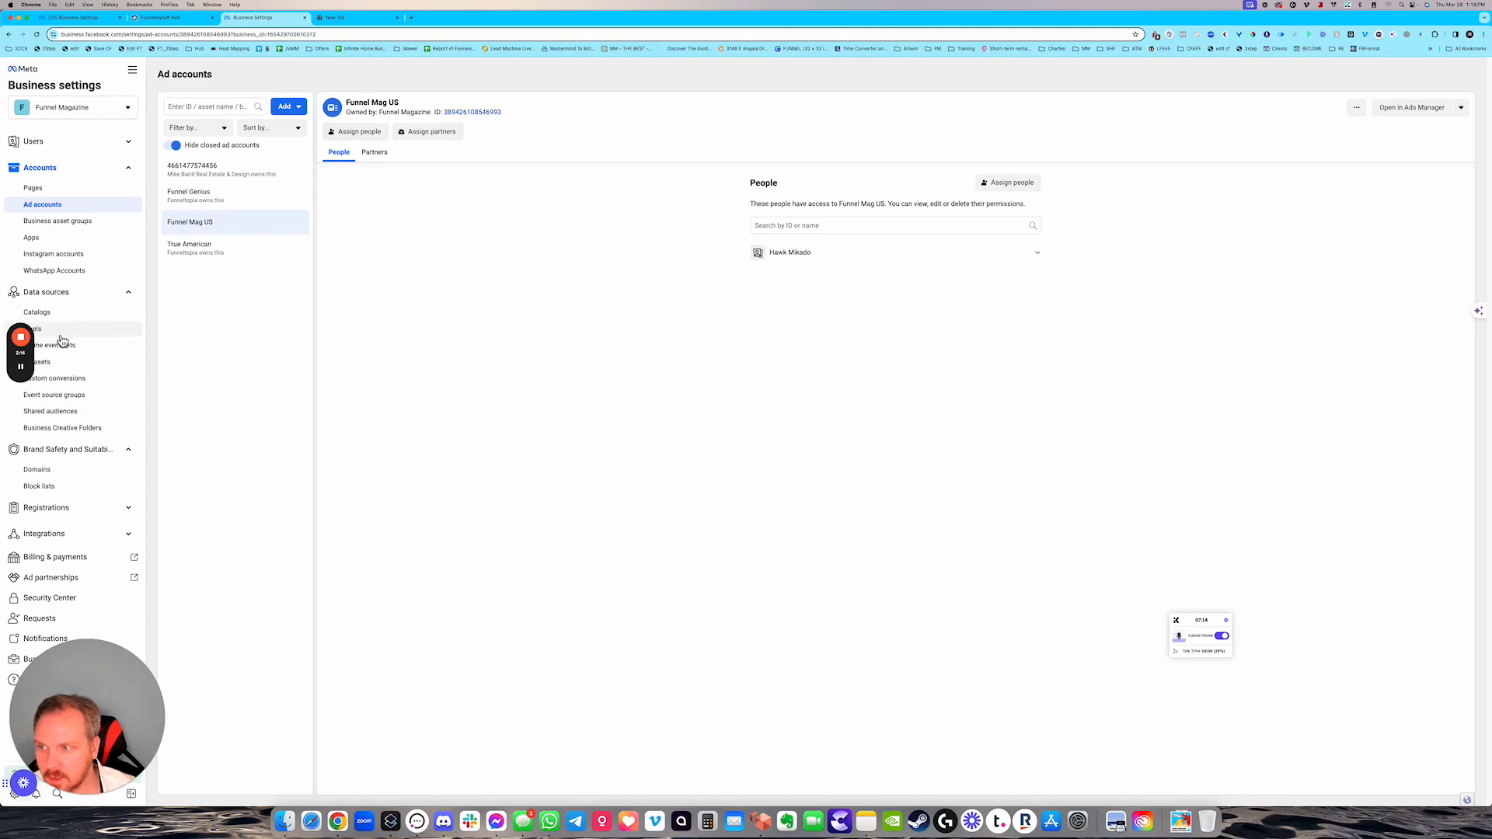
- Create a new dataset named Demo Pixel under the business's data sources
click(72, 364)
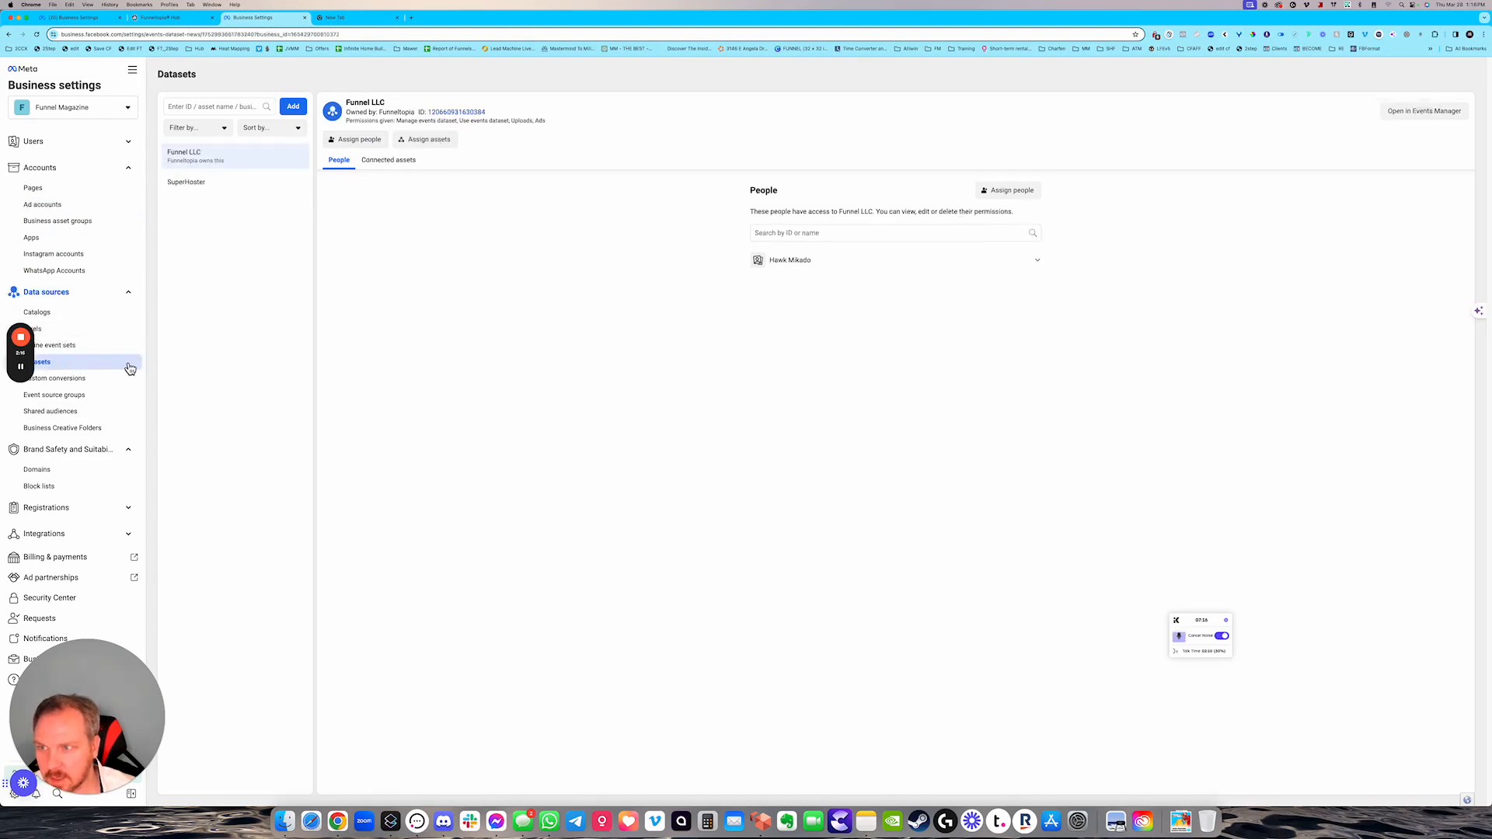
click(293, 107)
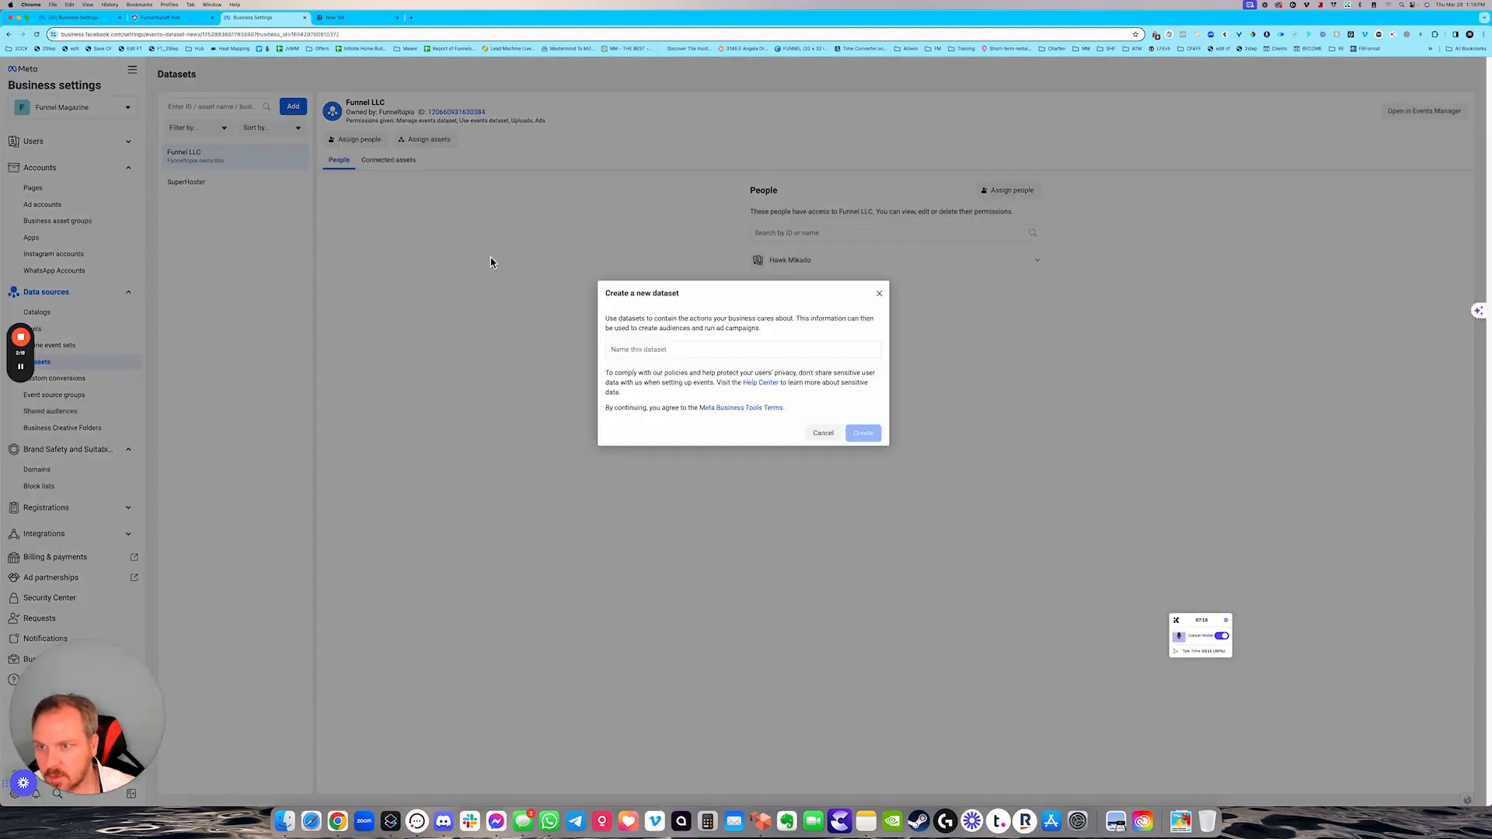
click(711, 356)
text(Demo Pixel)
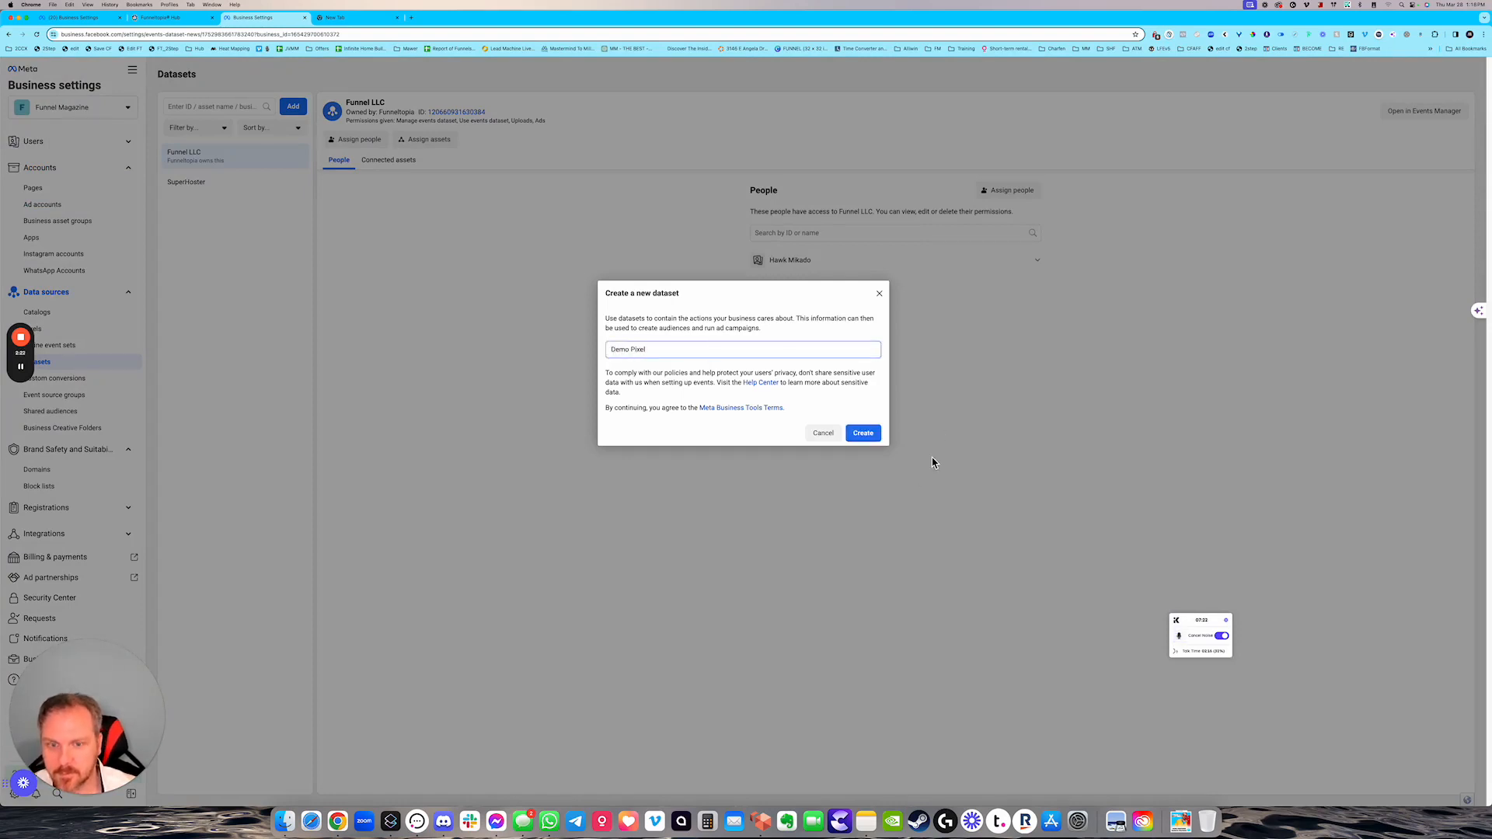
click(863, 433)
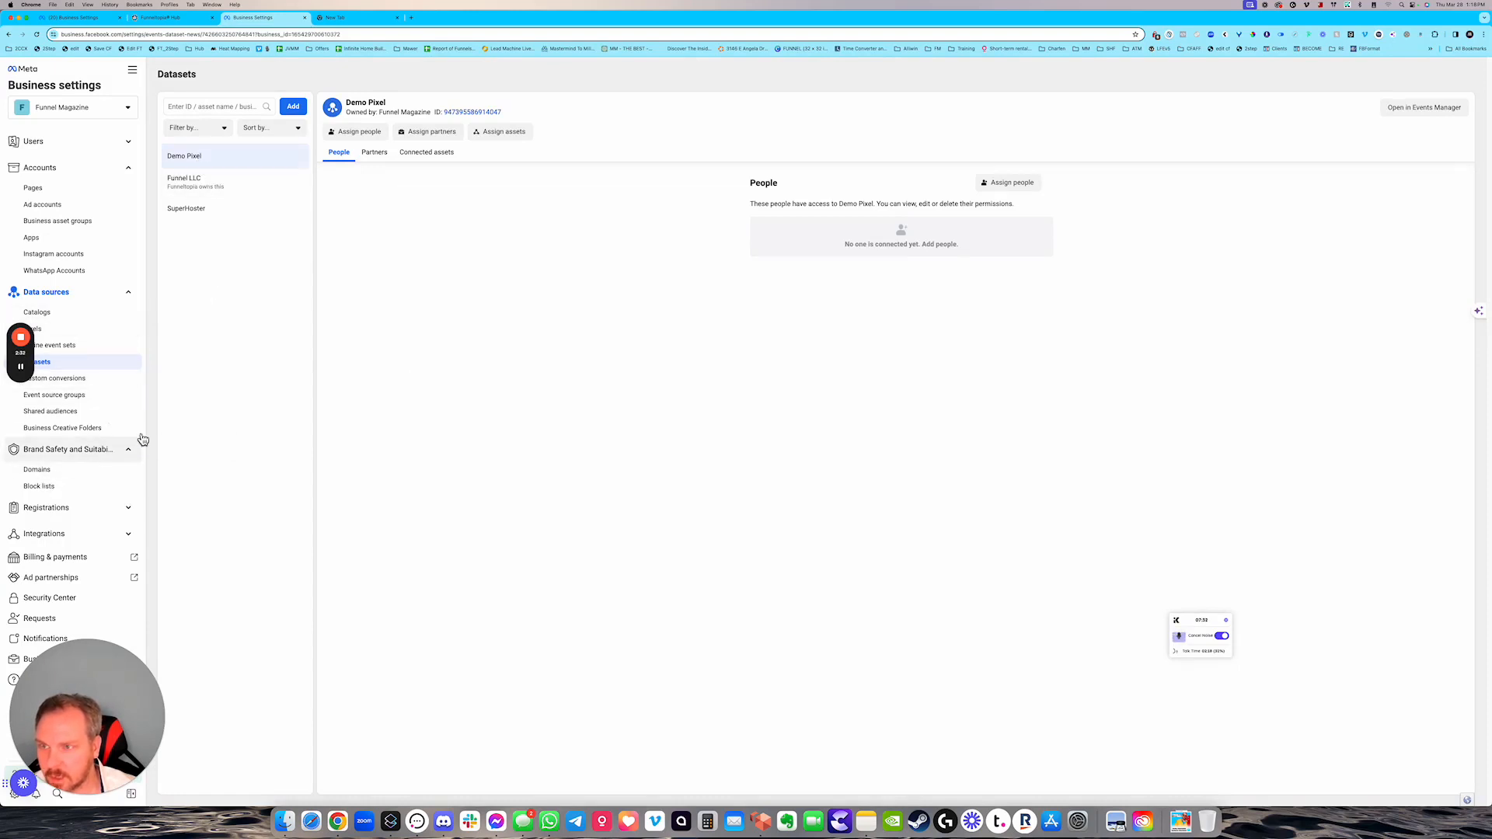
- Assign the Funnel Mag US ad account to the Demo Pixel dataset as a connected asset
click(424, 153)
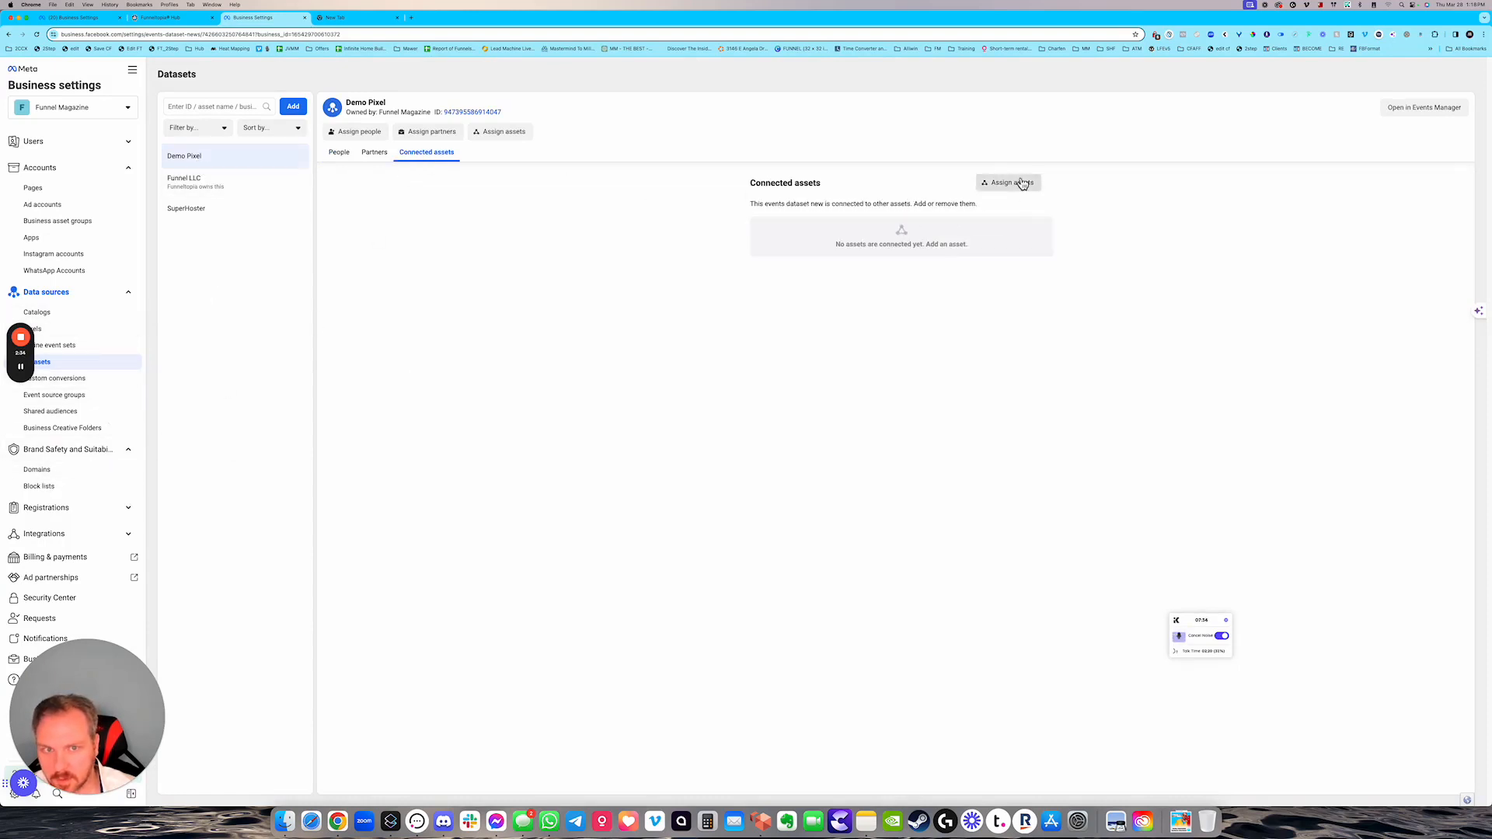
click(1018, 183)
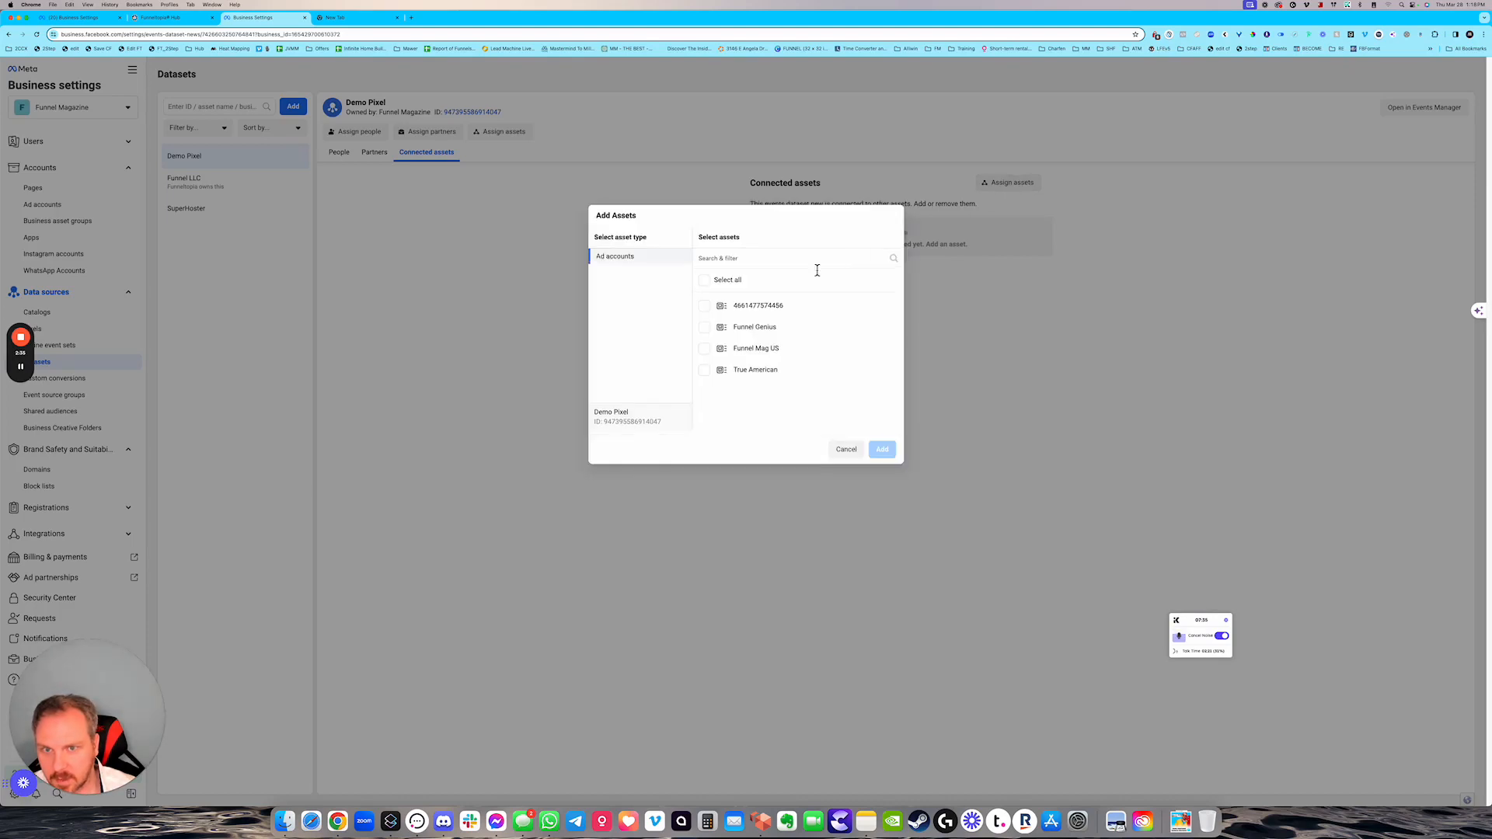
click(715, 351)
drag(778, 353, 732, 352)
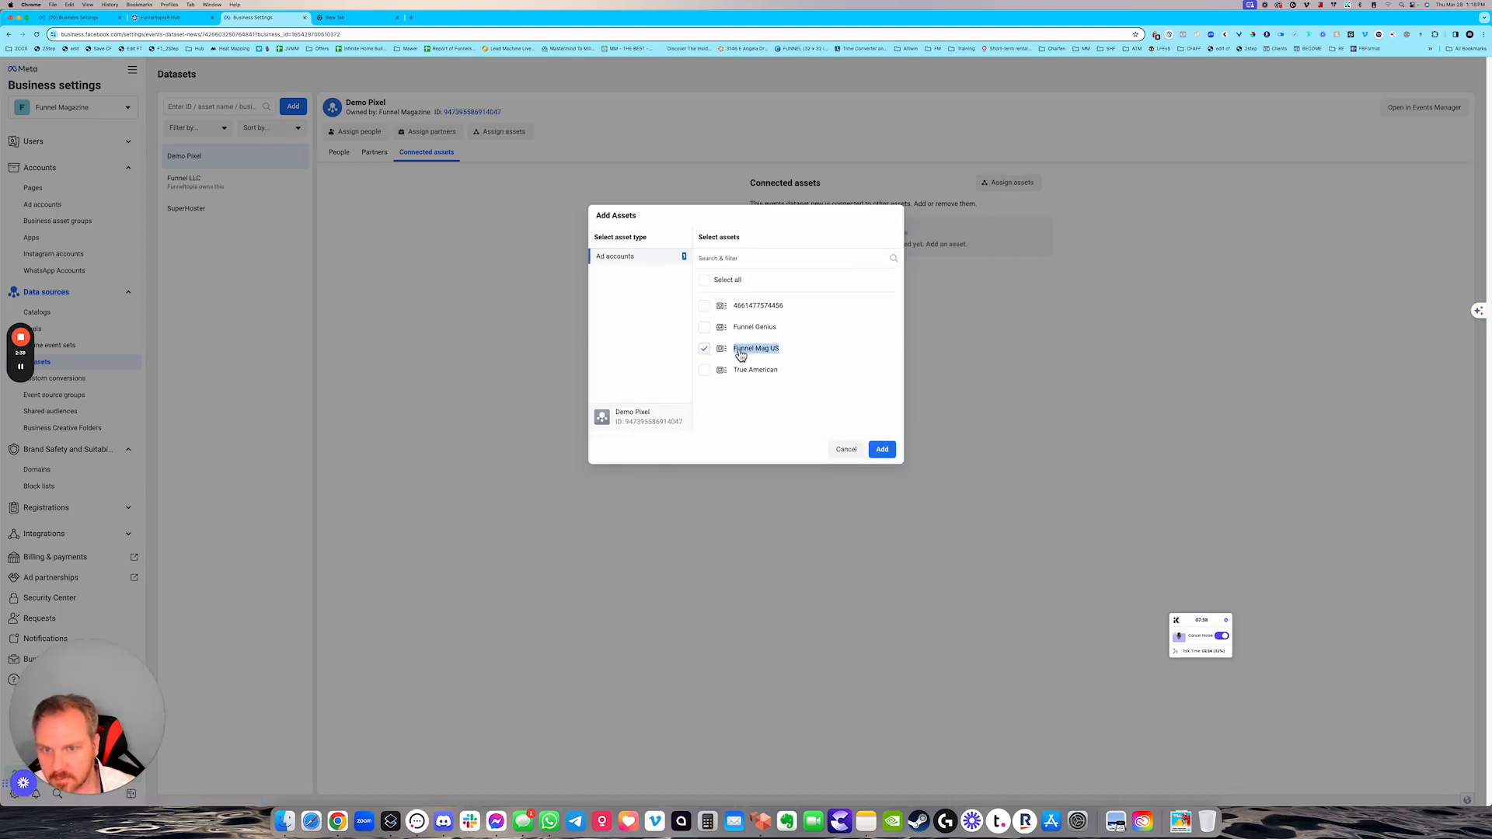
click(880, 449)
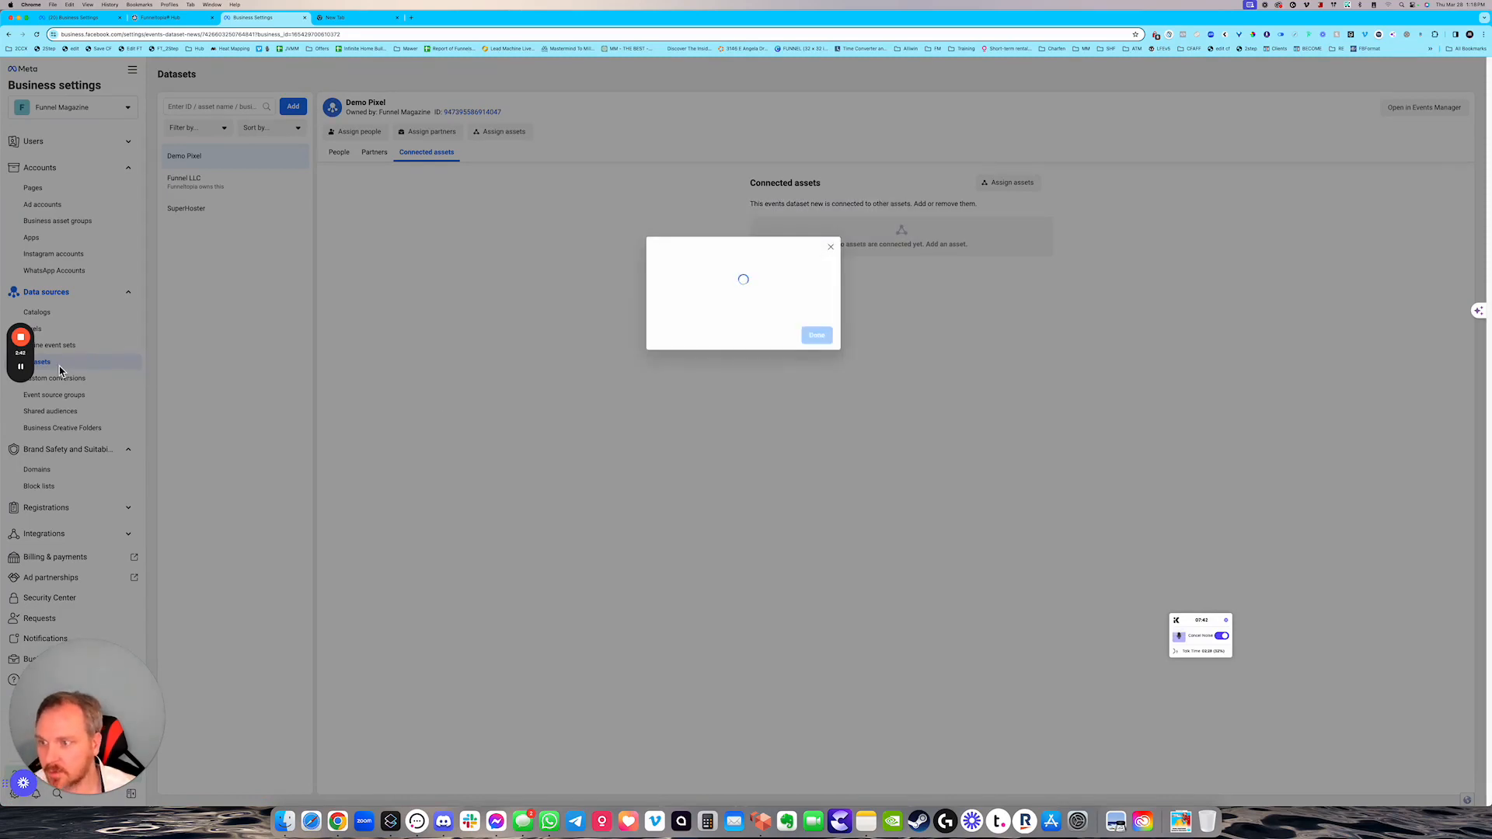
click(820, 321)
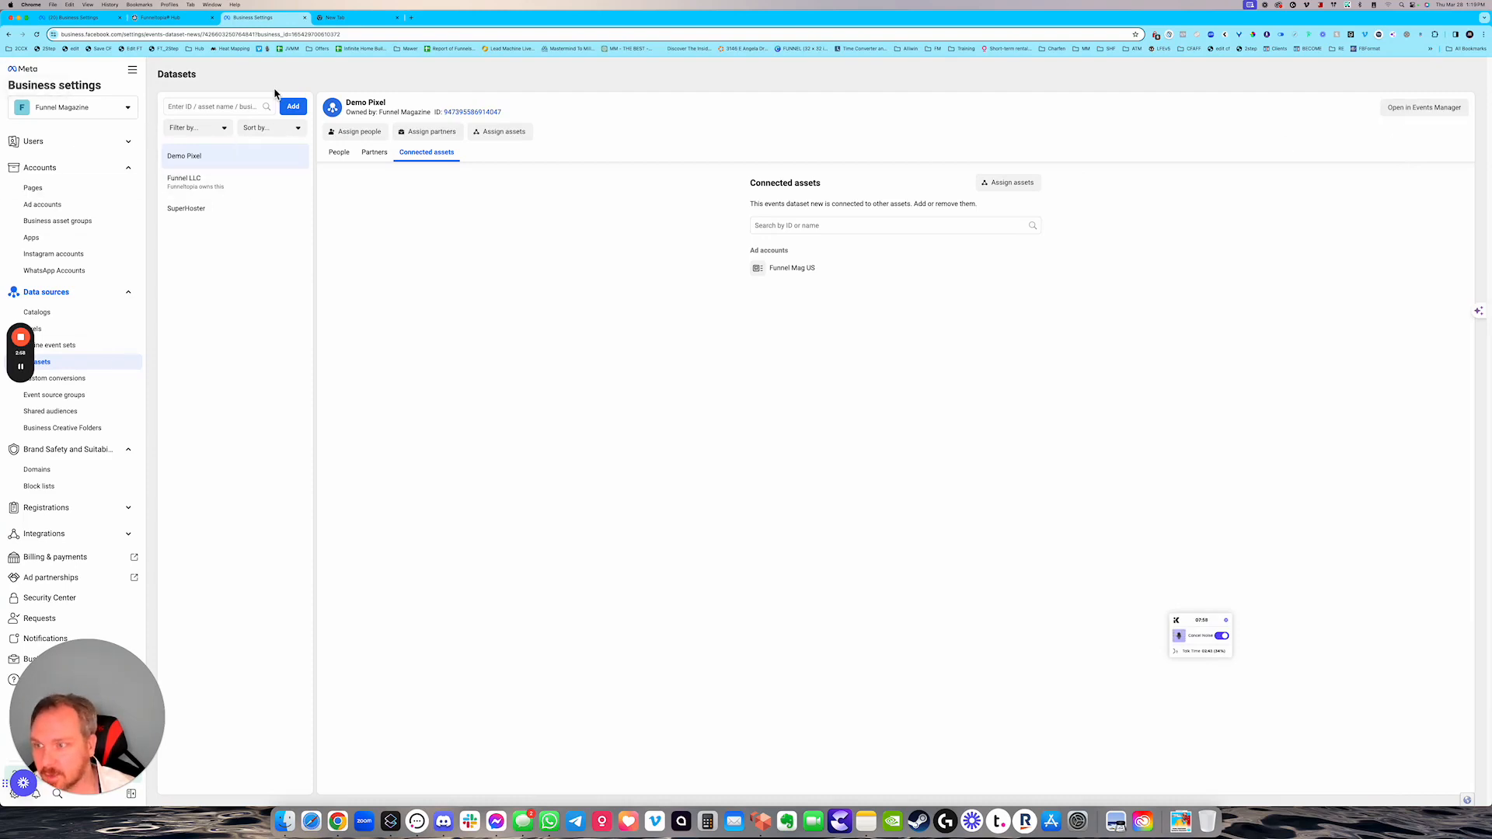
- Open business.facebook.com/settings in the empty browser tab and choose the Funnel Magazine business
click(351, 20)
click(371, 35)
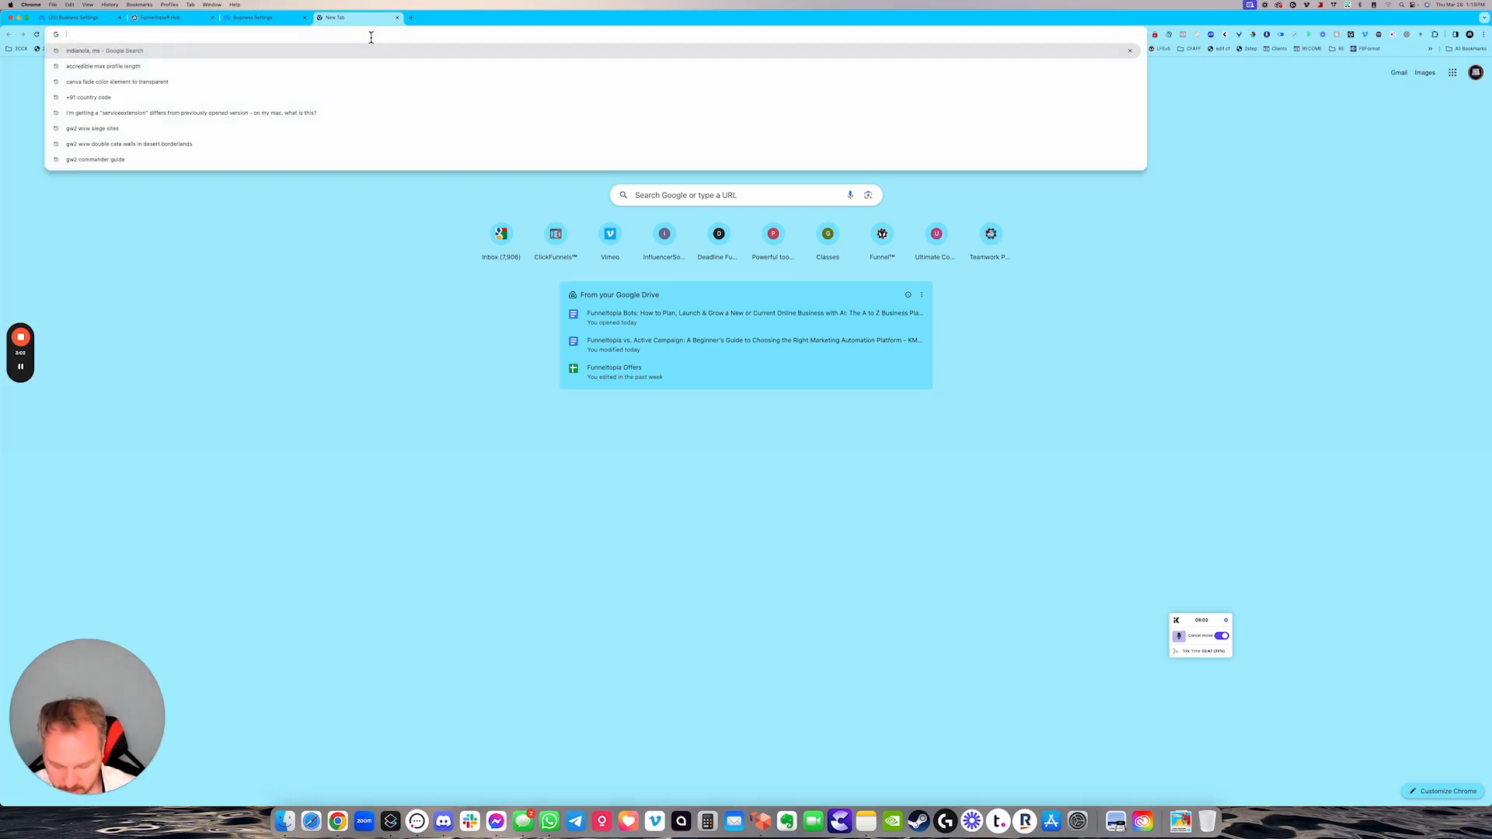
text(bu)
key(Right)
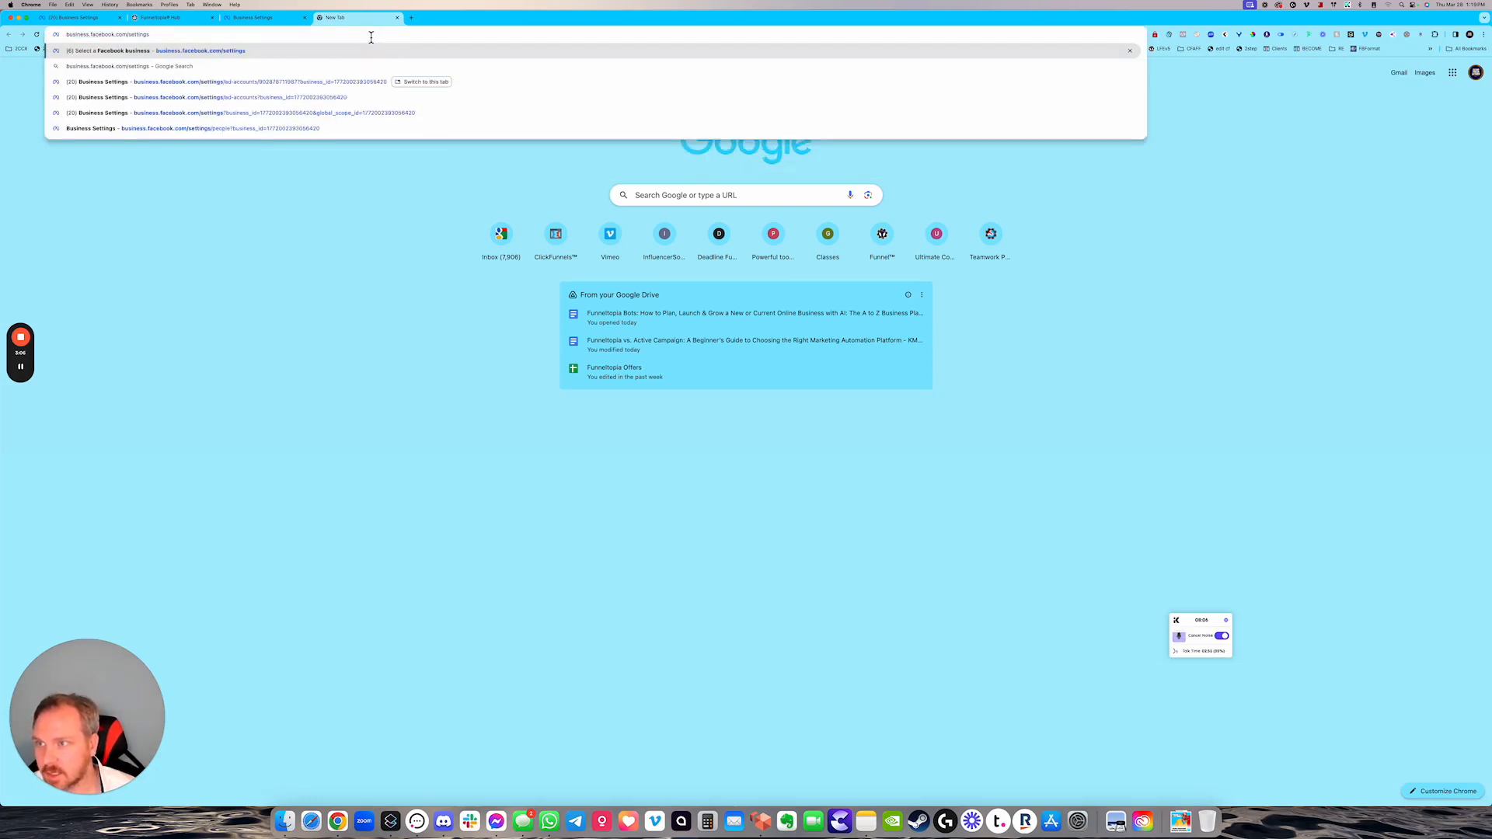
key(Return)
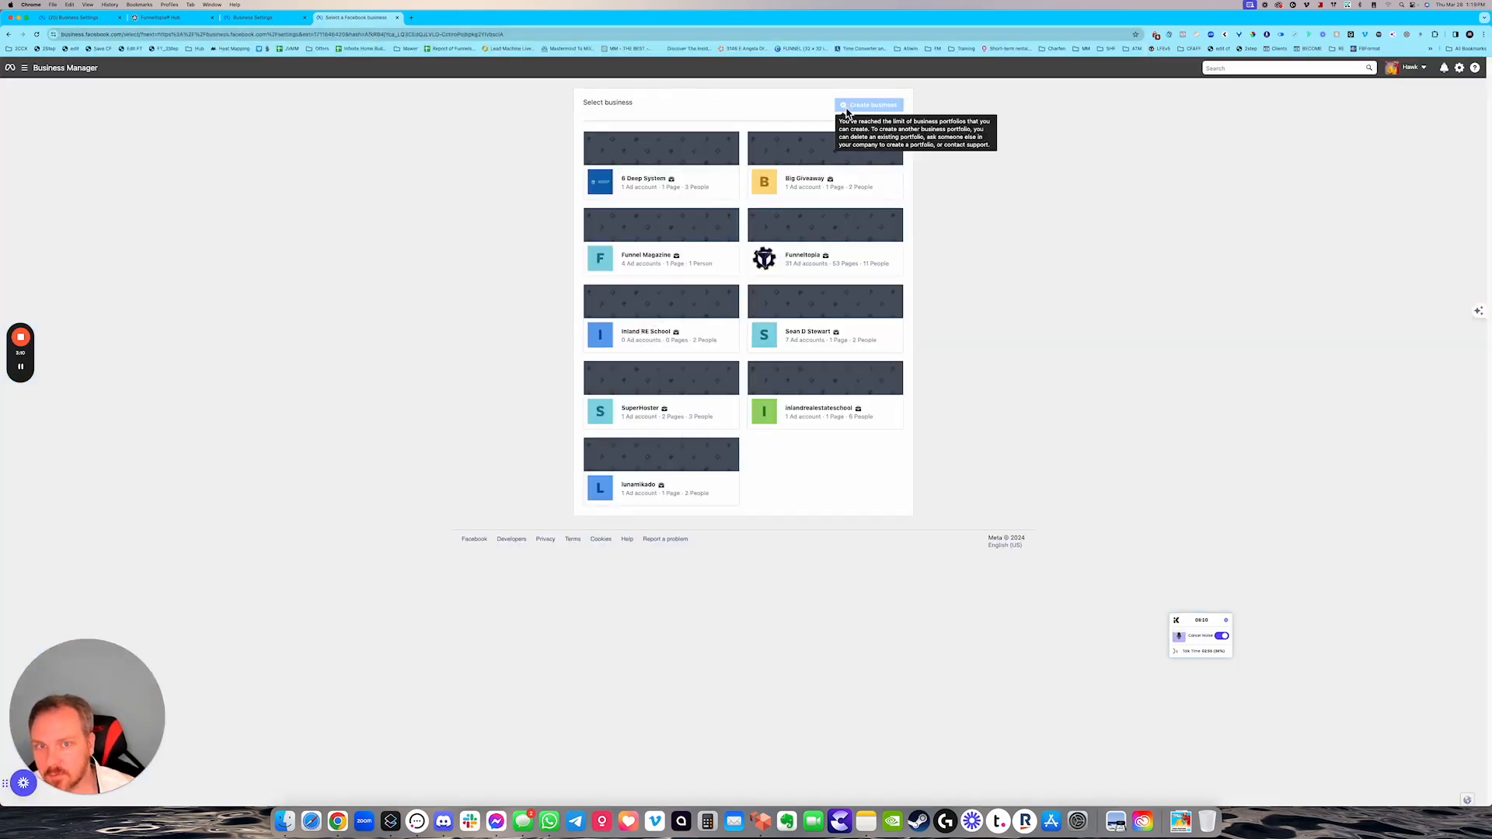
mouse_move(851, 113)
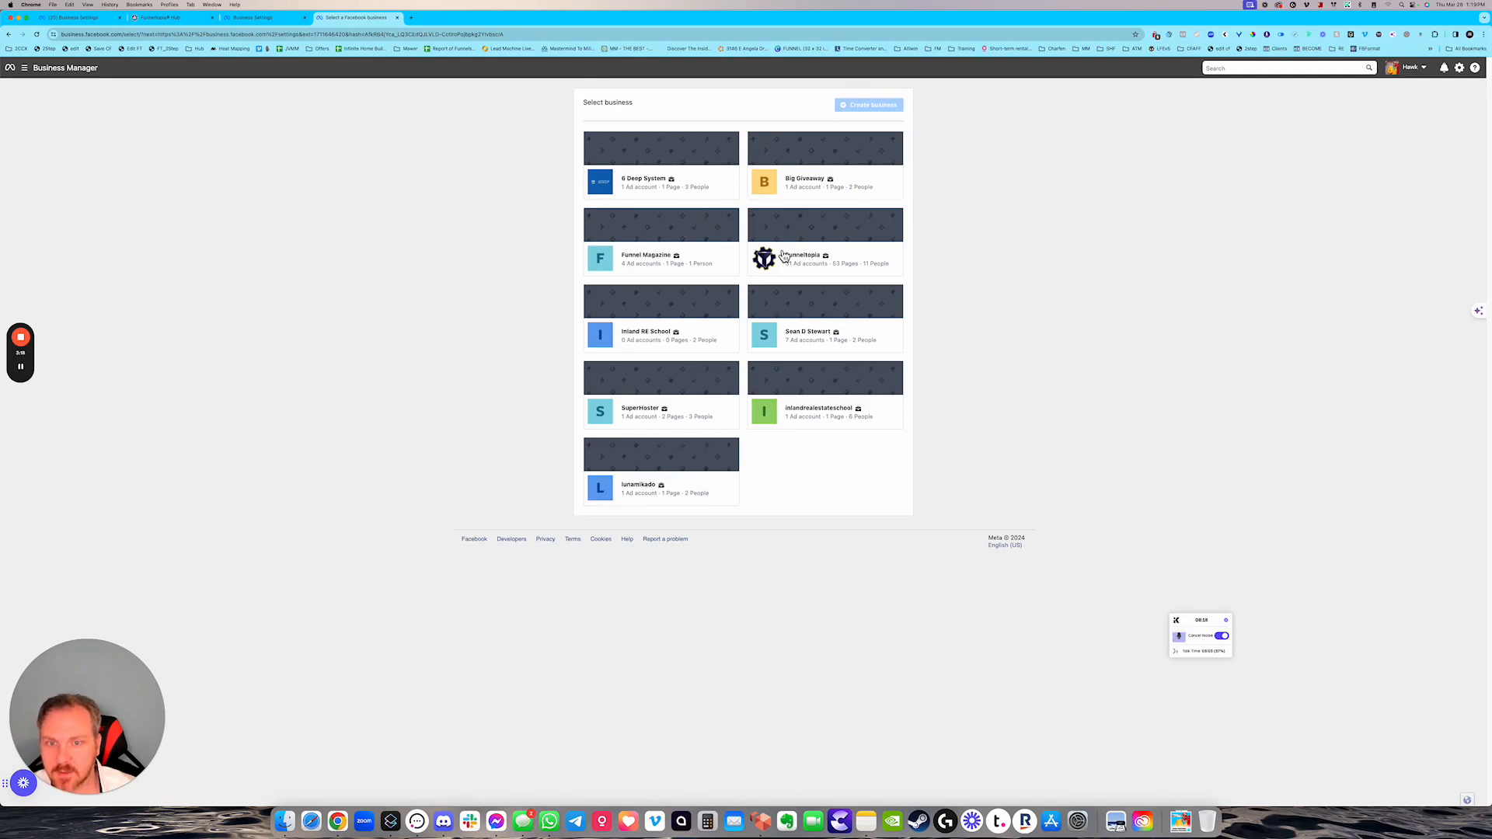
click(641, 242)
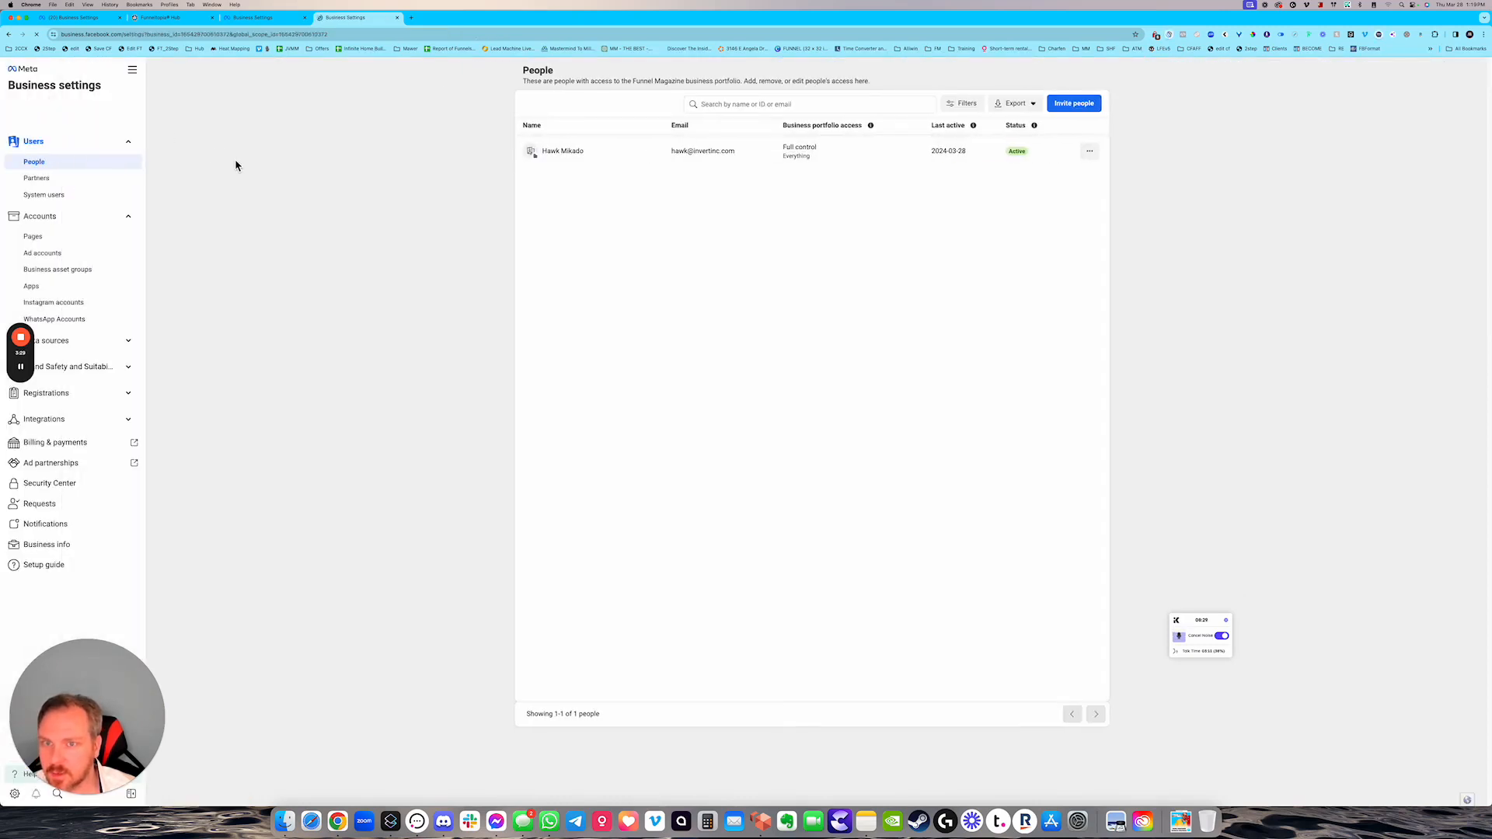
- Go to the Demo Pixel dataset, view its connected assets, and open the dataset in Events Manager
click(61, 255)
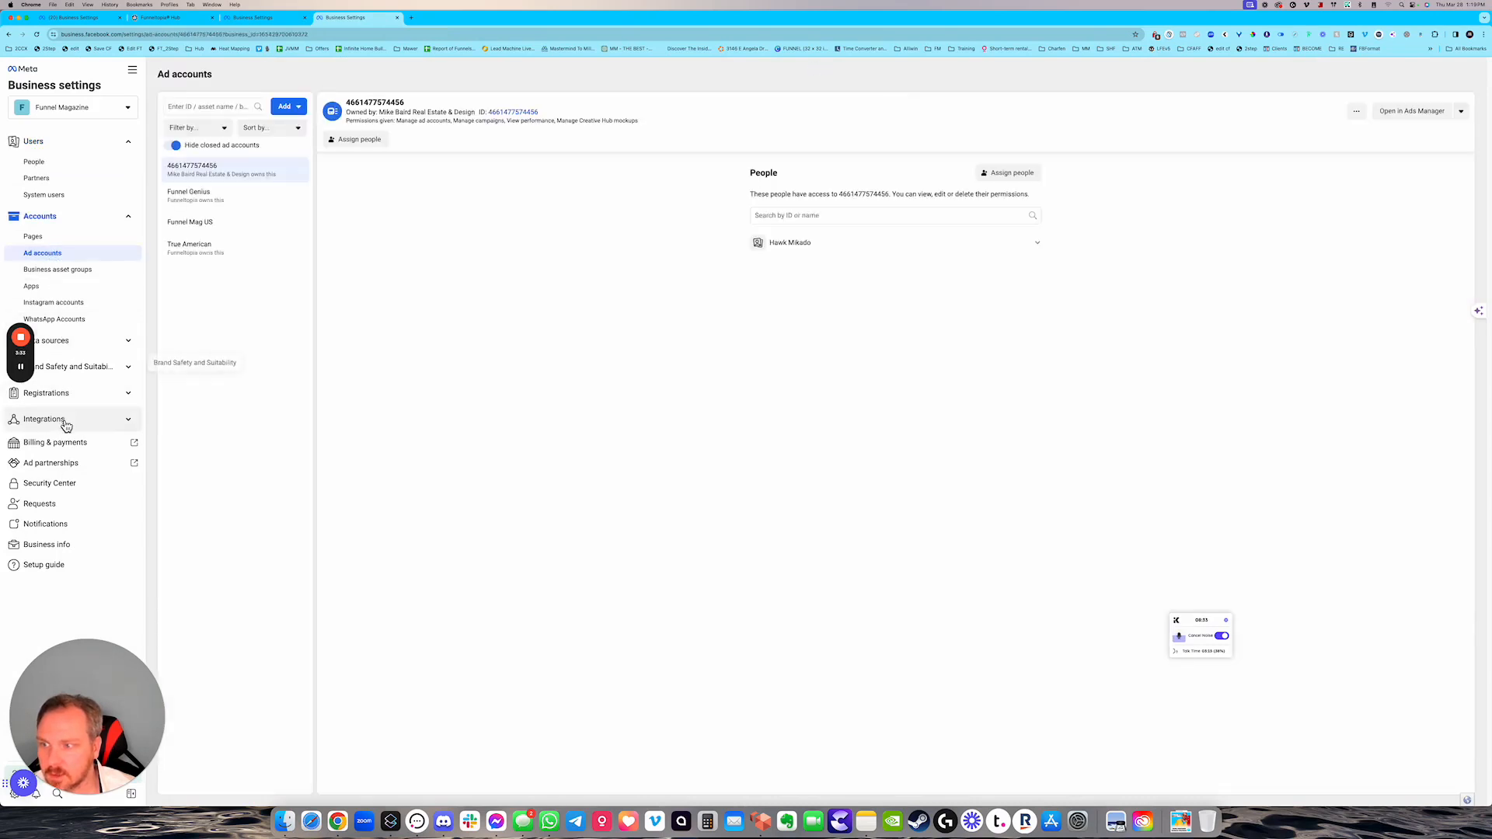
click(105, 397)
click(108, 367)
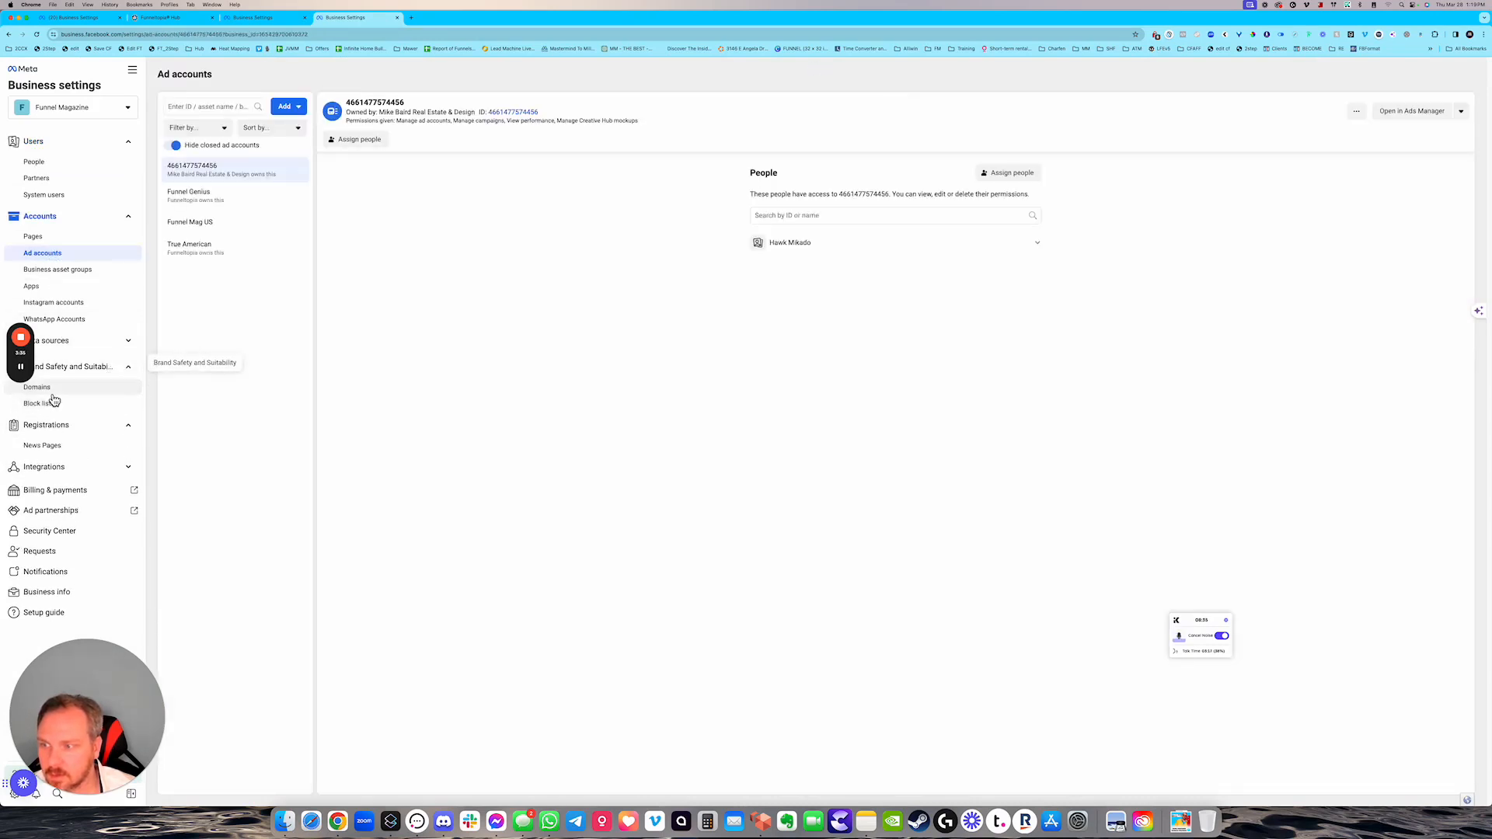
click(104, 343)
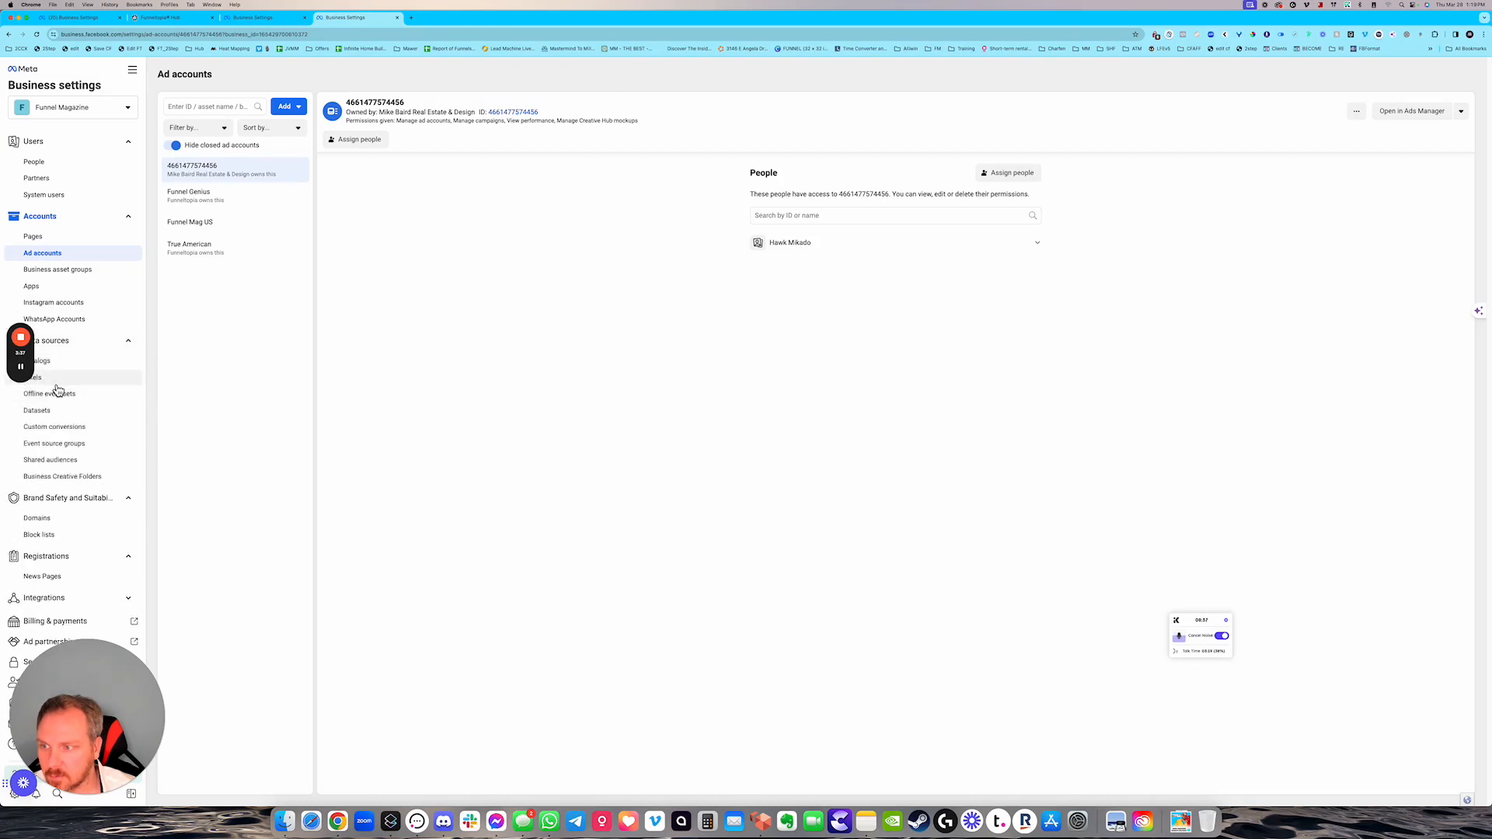
click(62, 412)
click(436, 155)
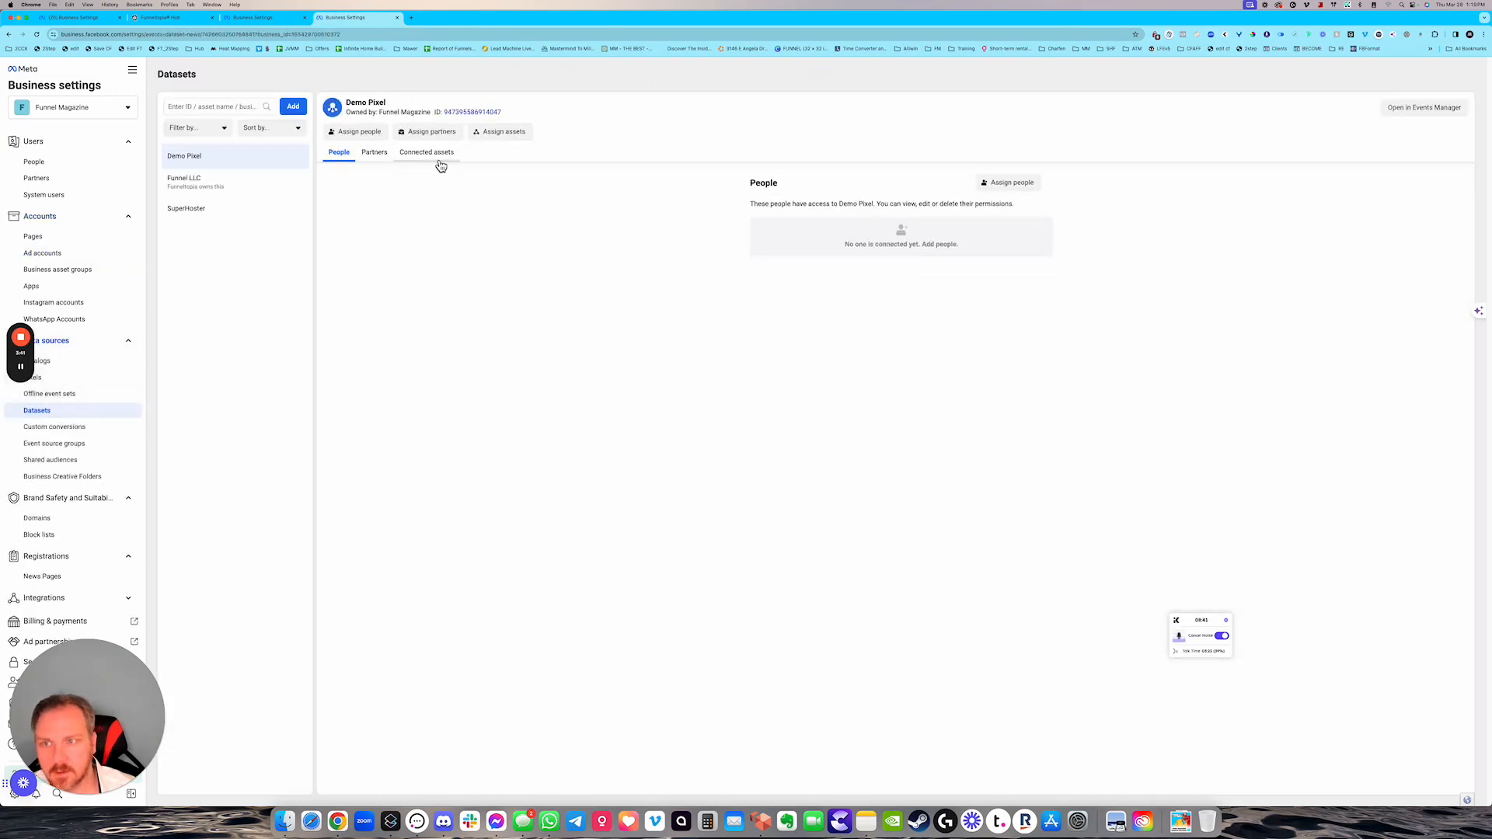
click(1412, 113)
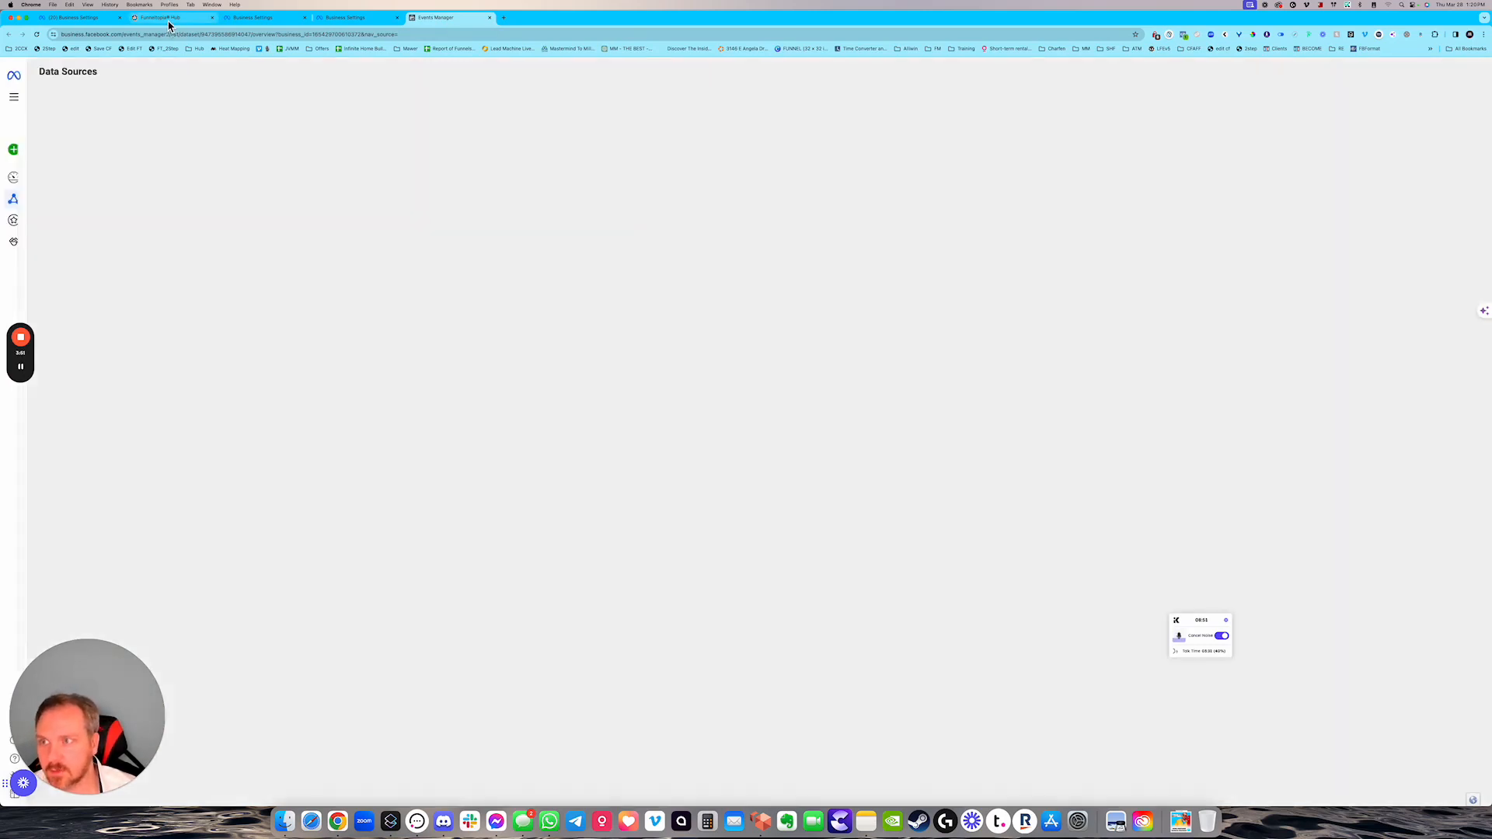
- Switch to Funneltopia and search the location's custom values for "meta" to locate meta_pixel and meta_pixel_api
click(176, 24)
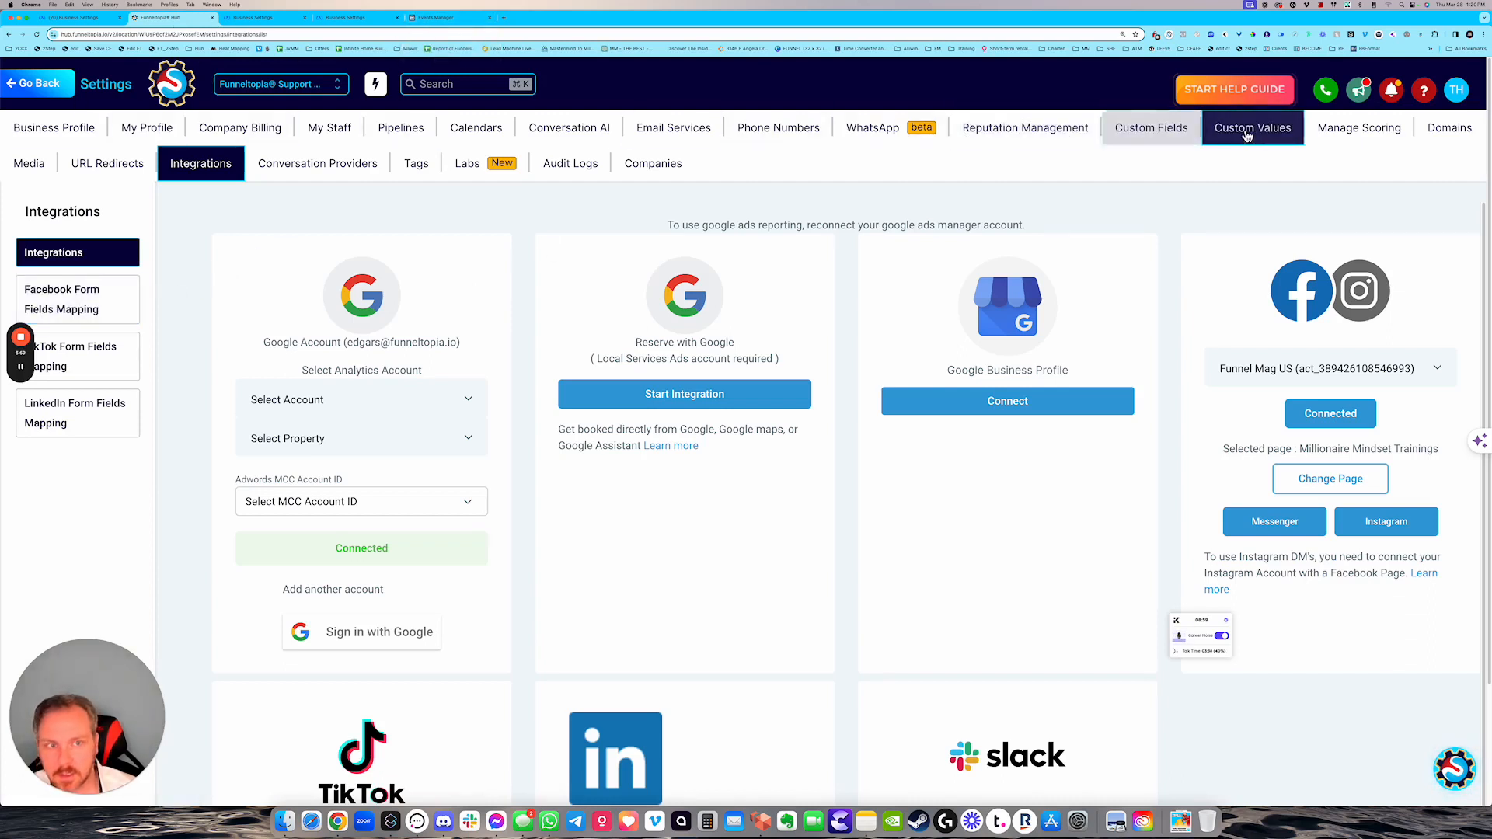
click(1267, 144)
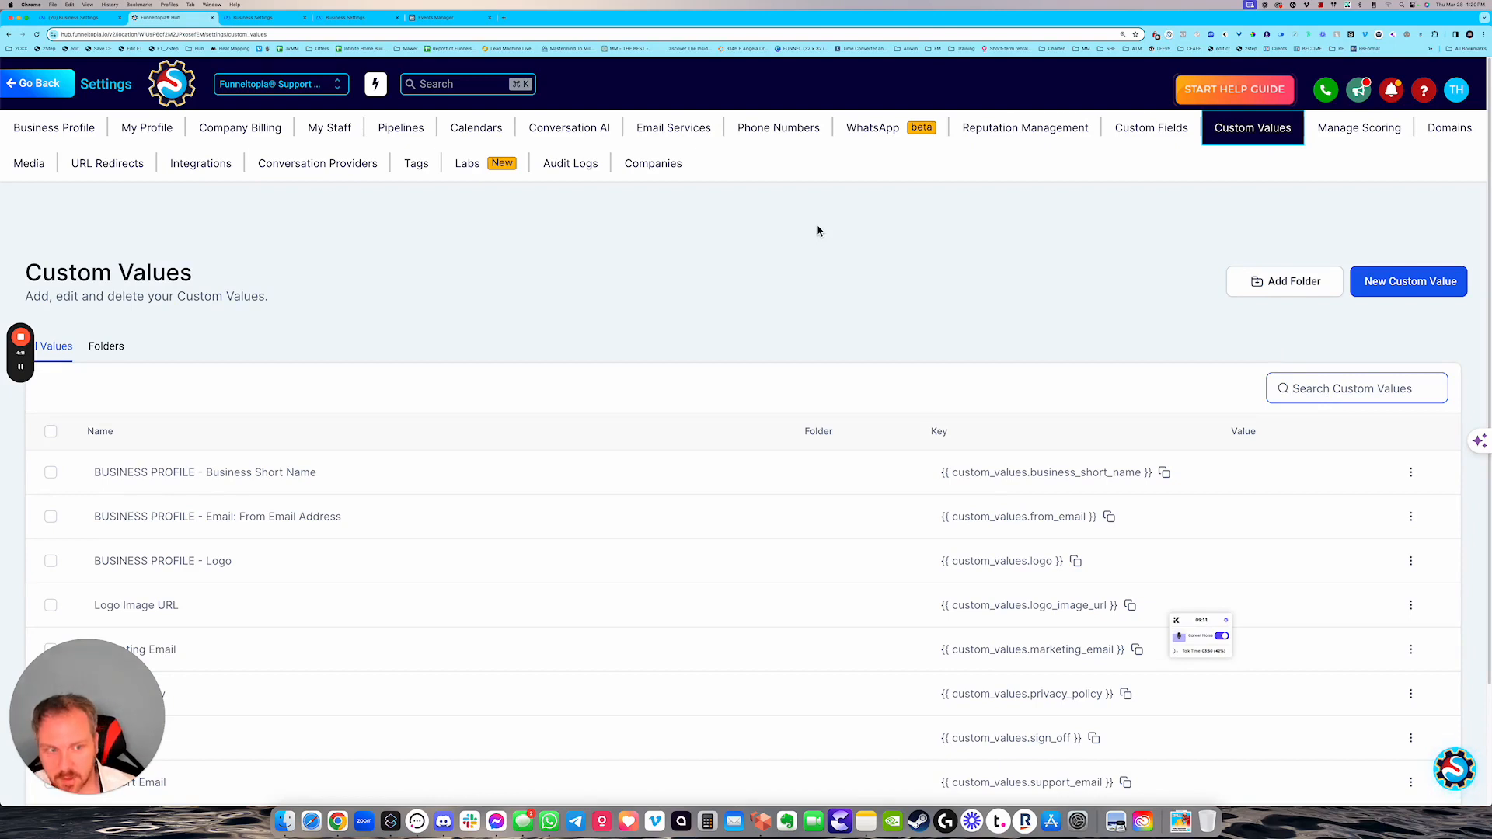
text(meta)
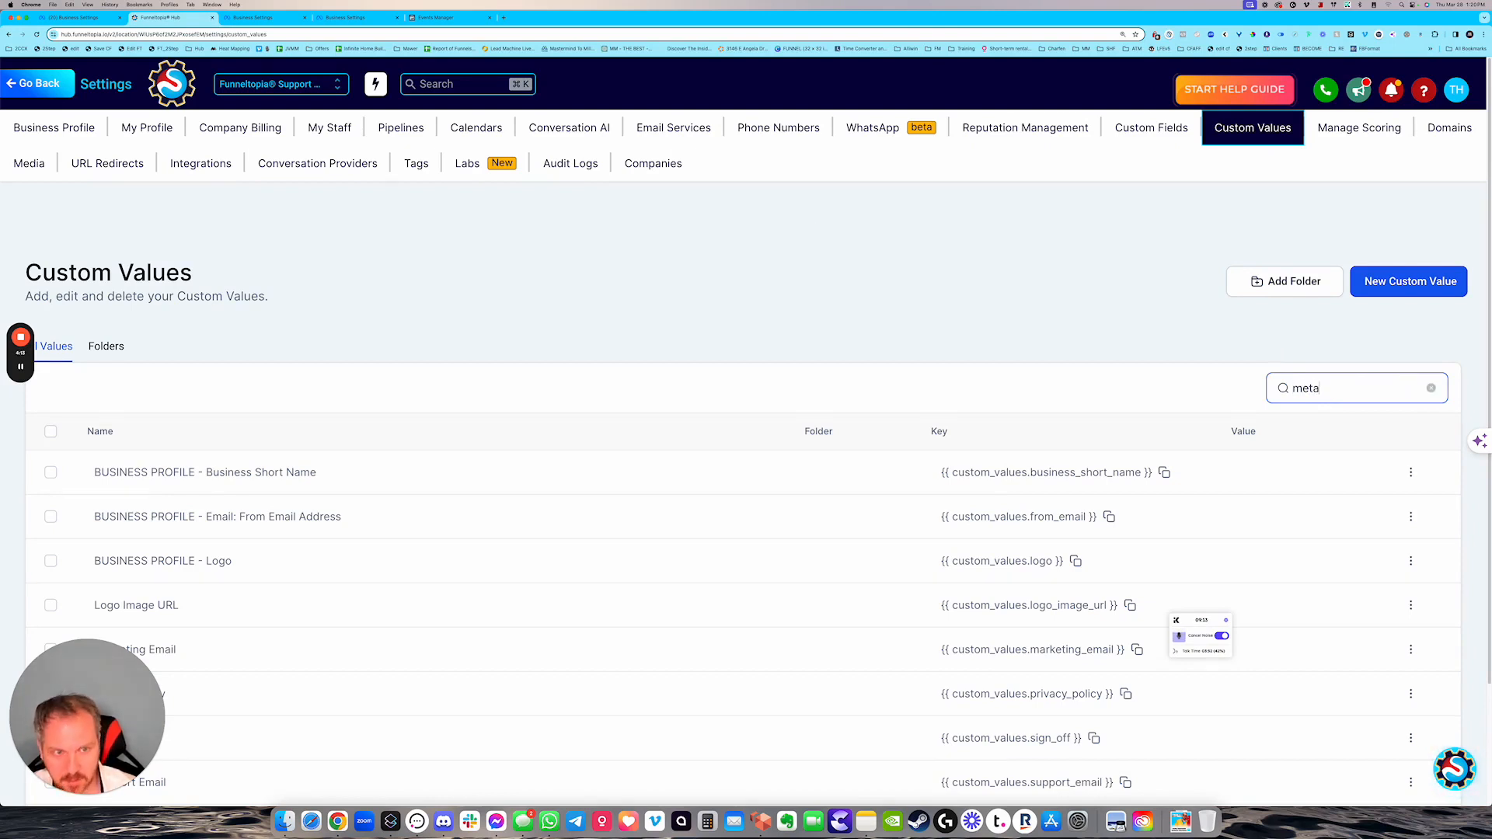
scroll(143, 443, down, 1)
drag(148, 445, 86, 449)
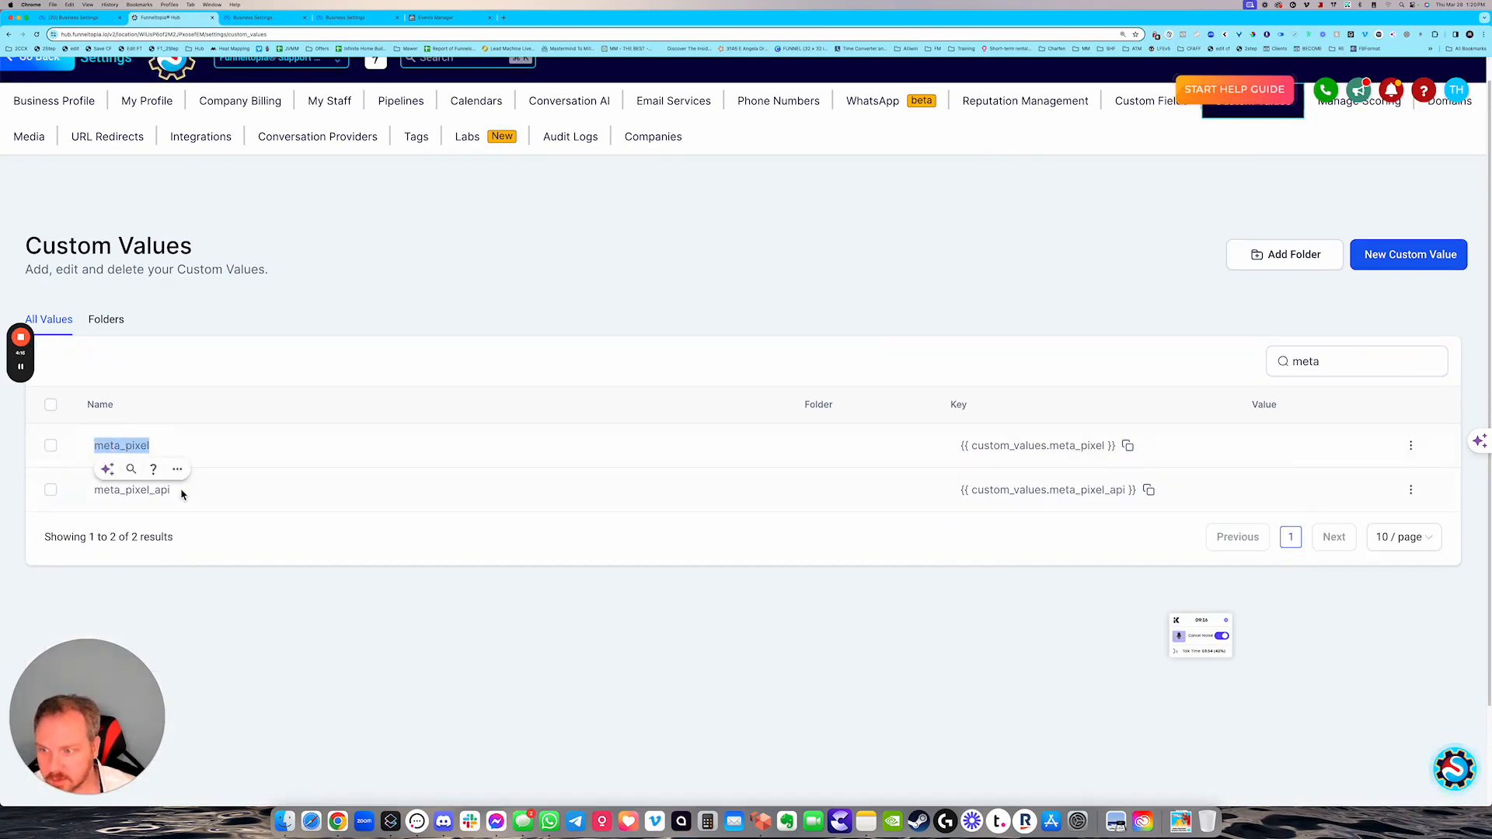
drag(178, 492, 93, 495)
click(298, 362)
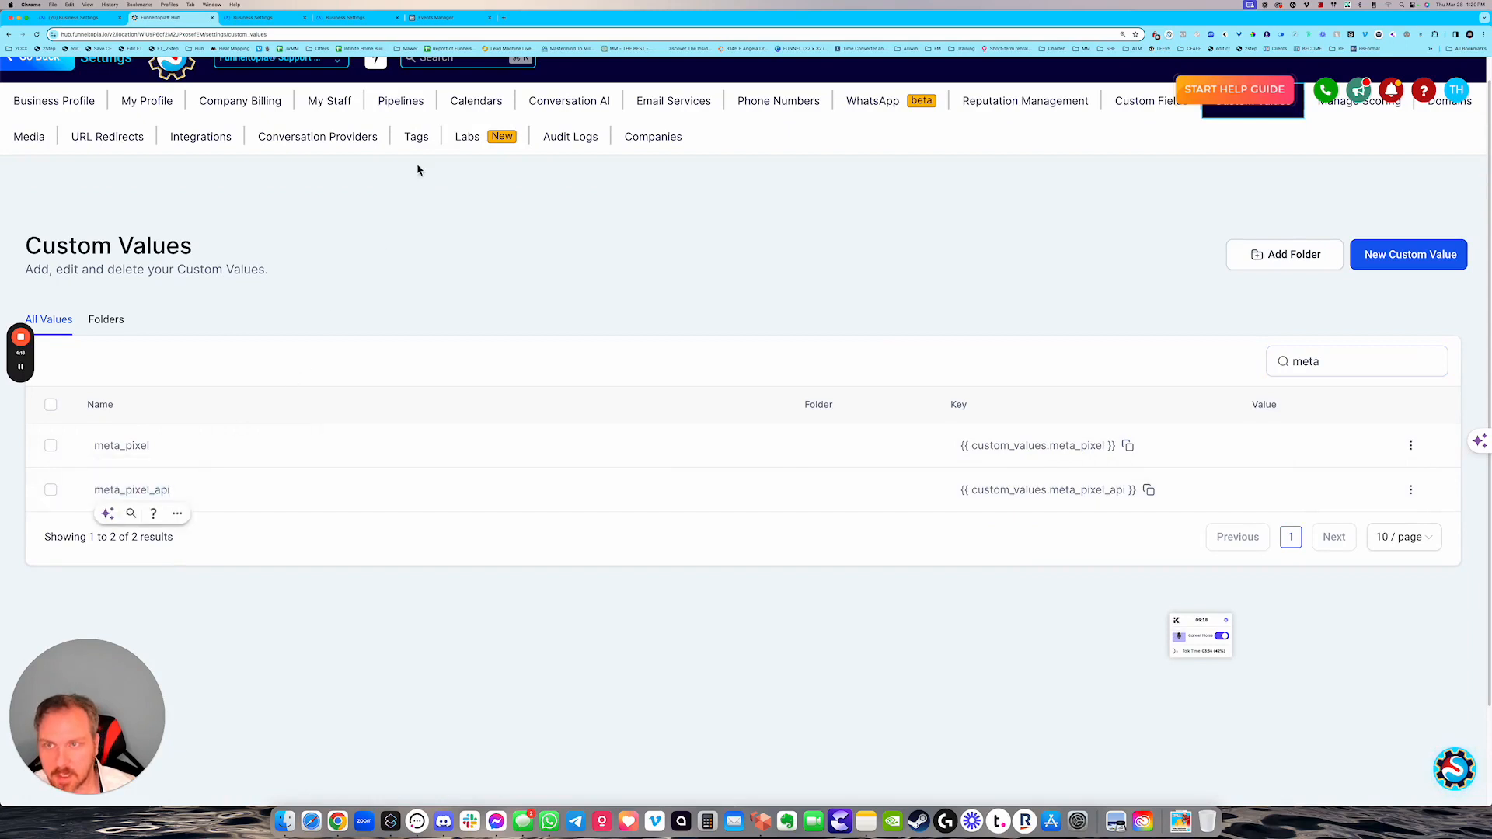
- Switch to Events Manager and copy the Demo Pixel dataset's ID
click(449, 19)
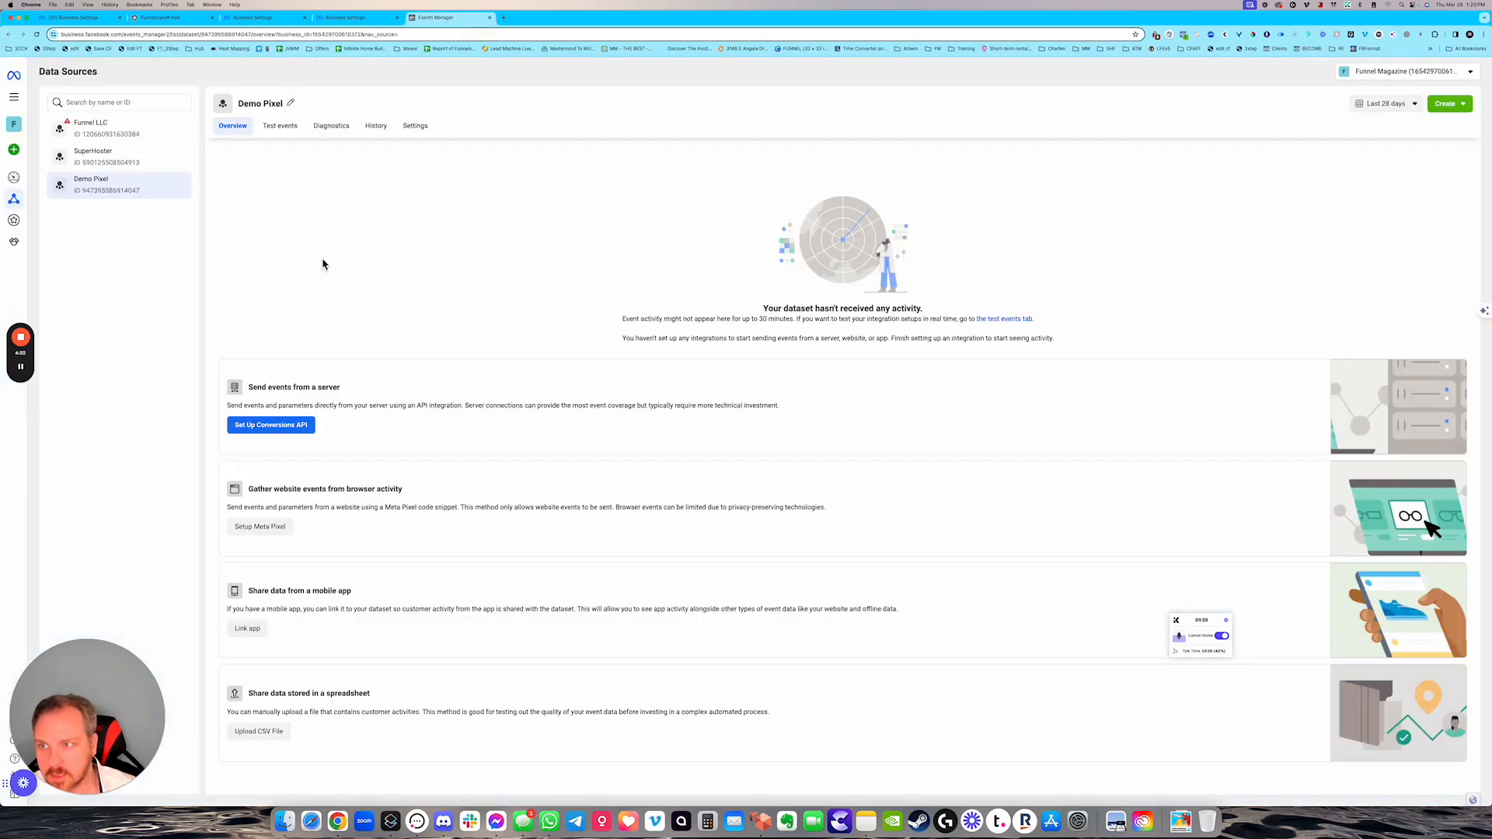
drag(149, 200, 93, 201)
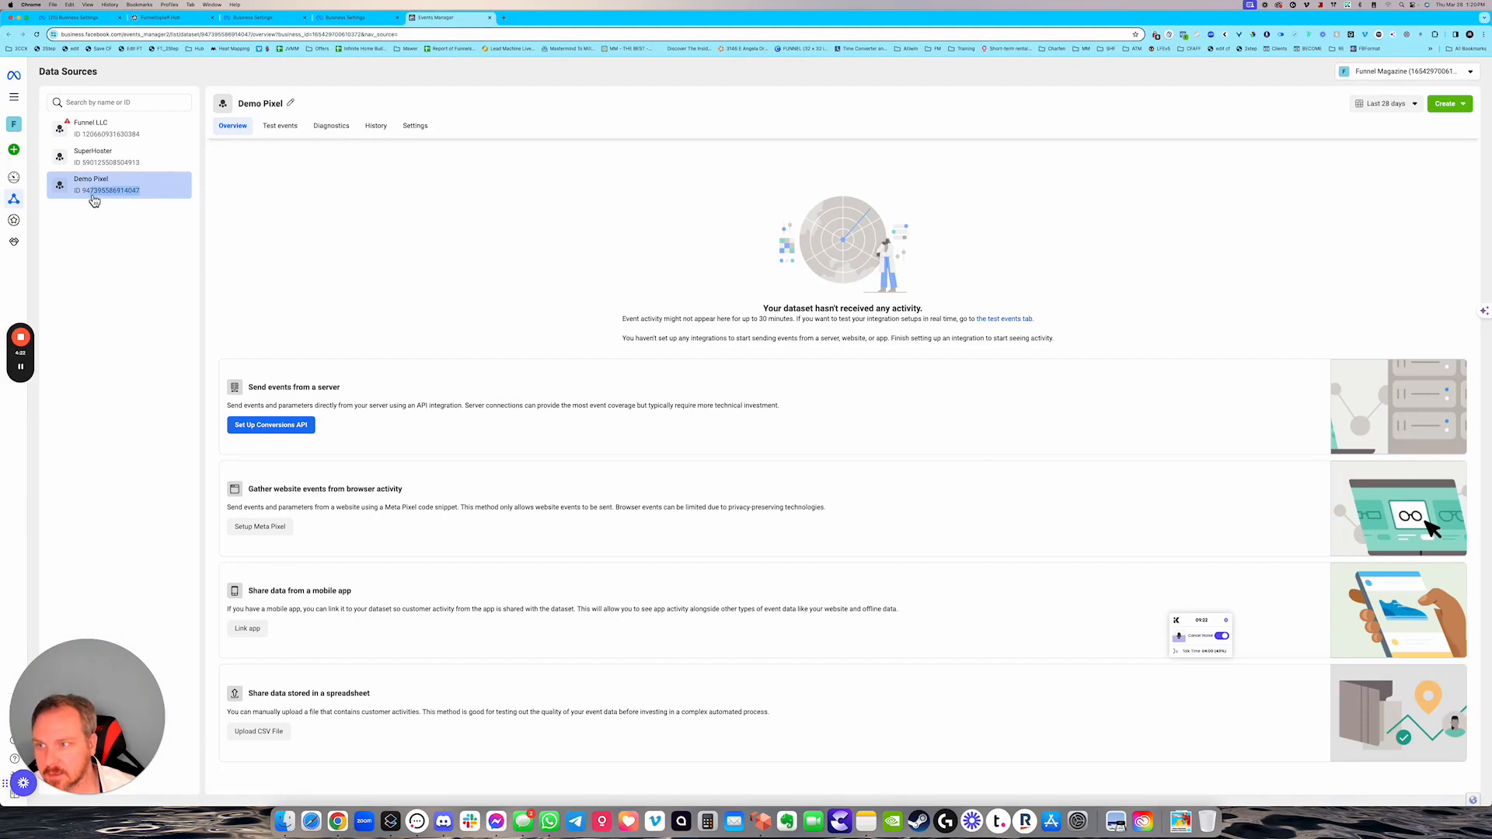
right_click(90, 201)
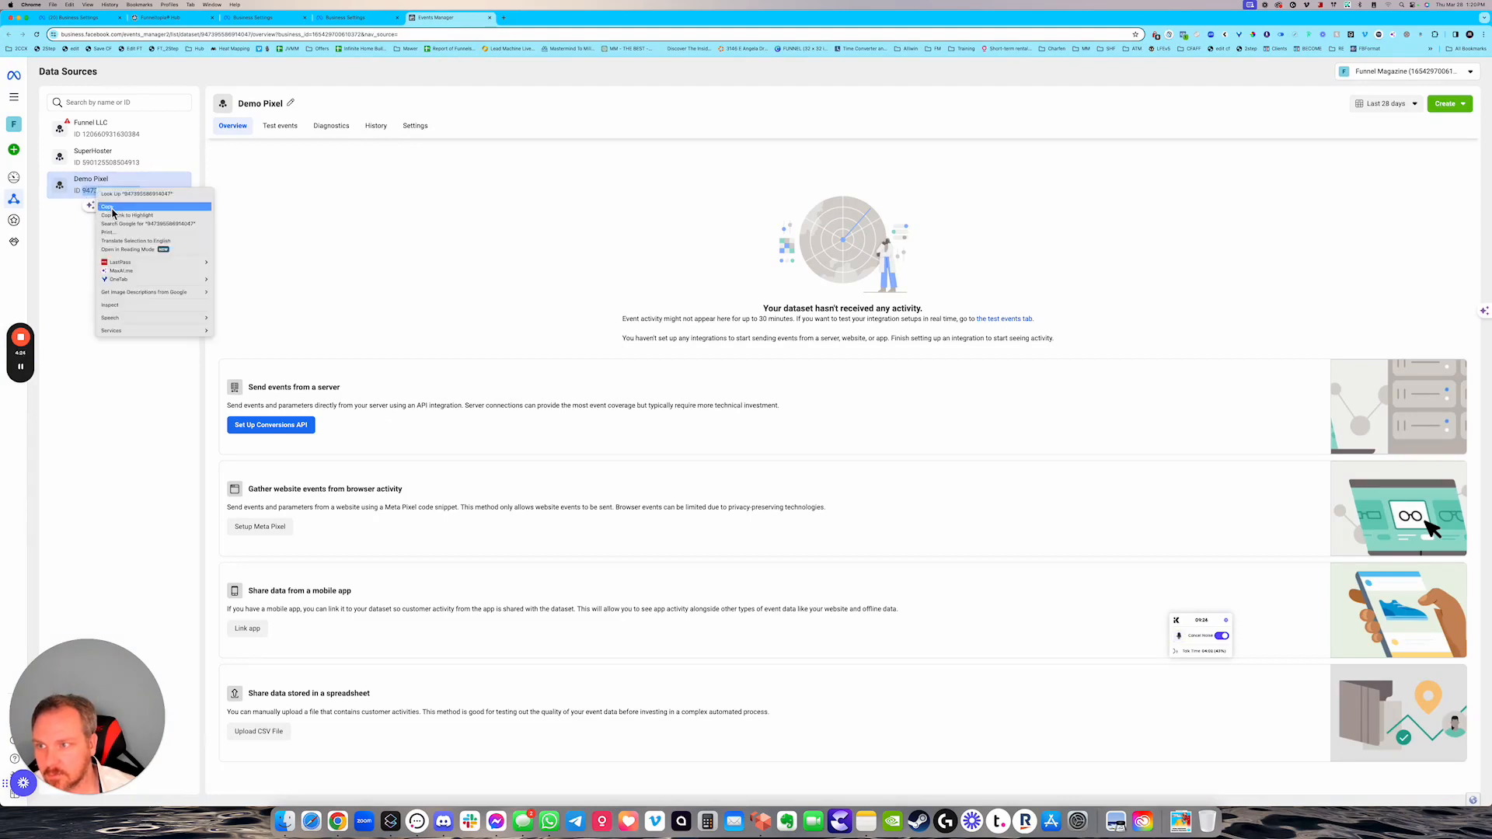
click(113, 211)
- Return to Funneltopia, paste the copied dataset ID as the value of the meta_pixel custom value, and save it
click(156, 18)
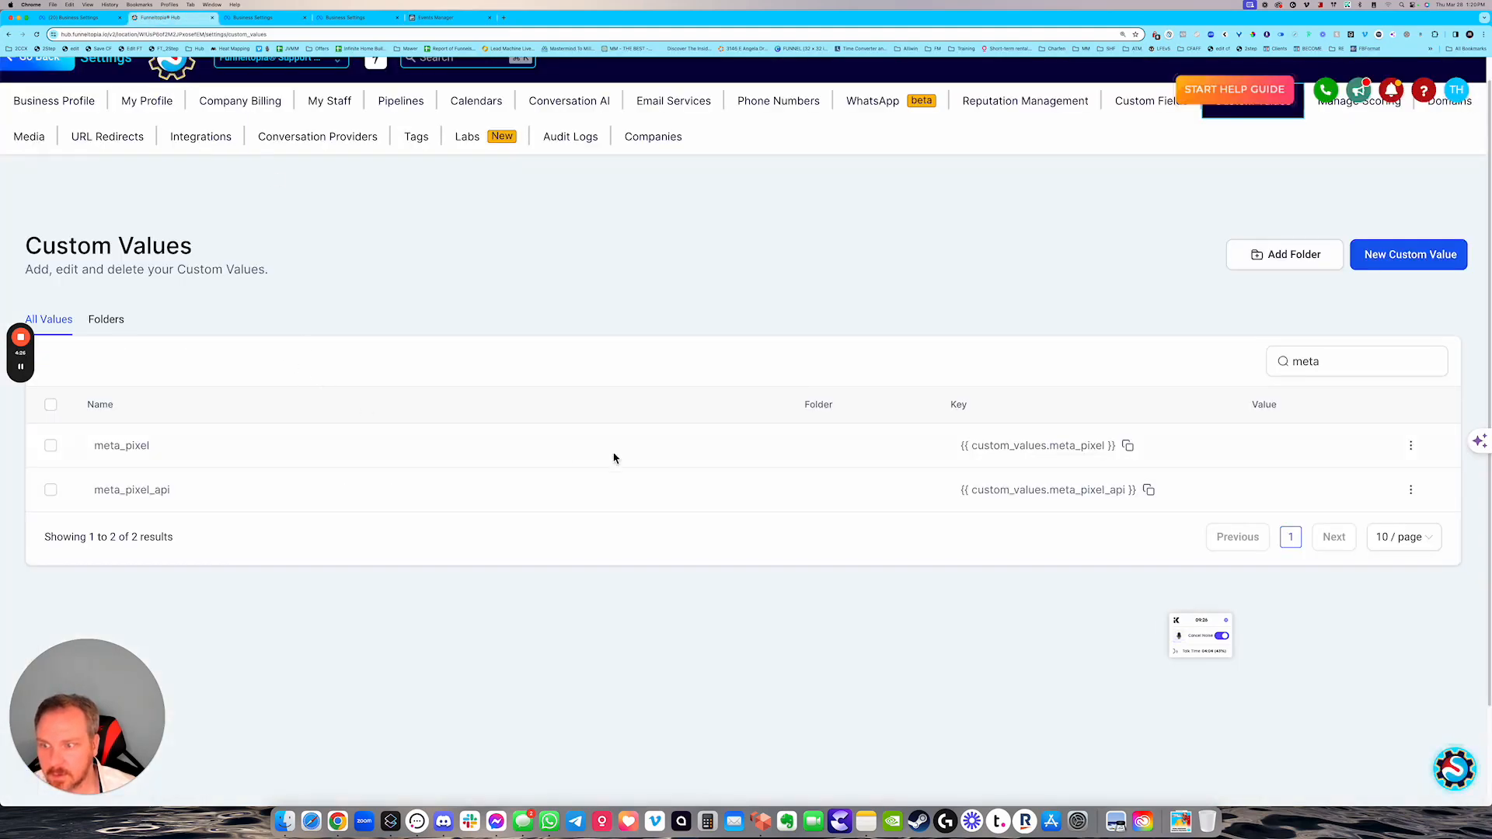
click(1411, 445)
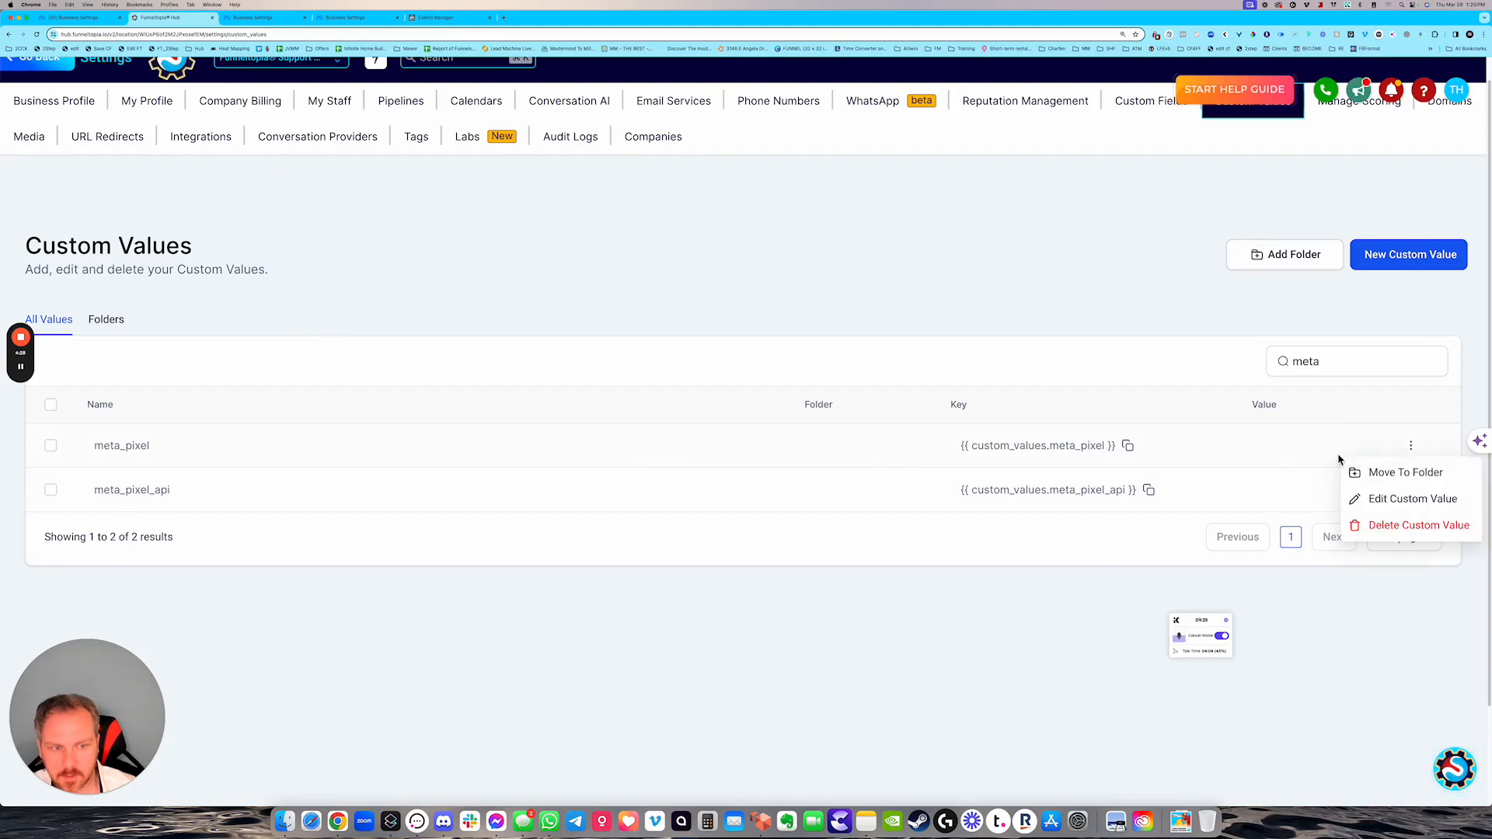
click(1396, 499)
click(669, 464)
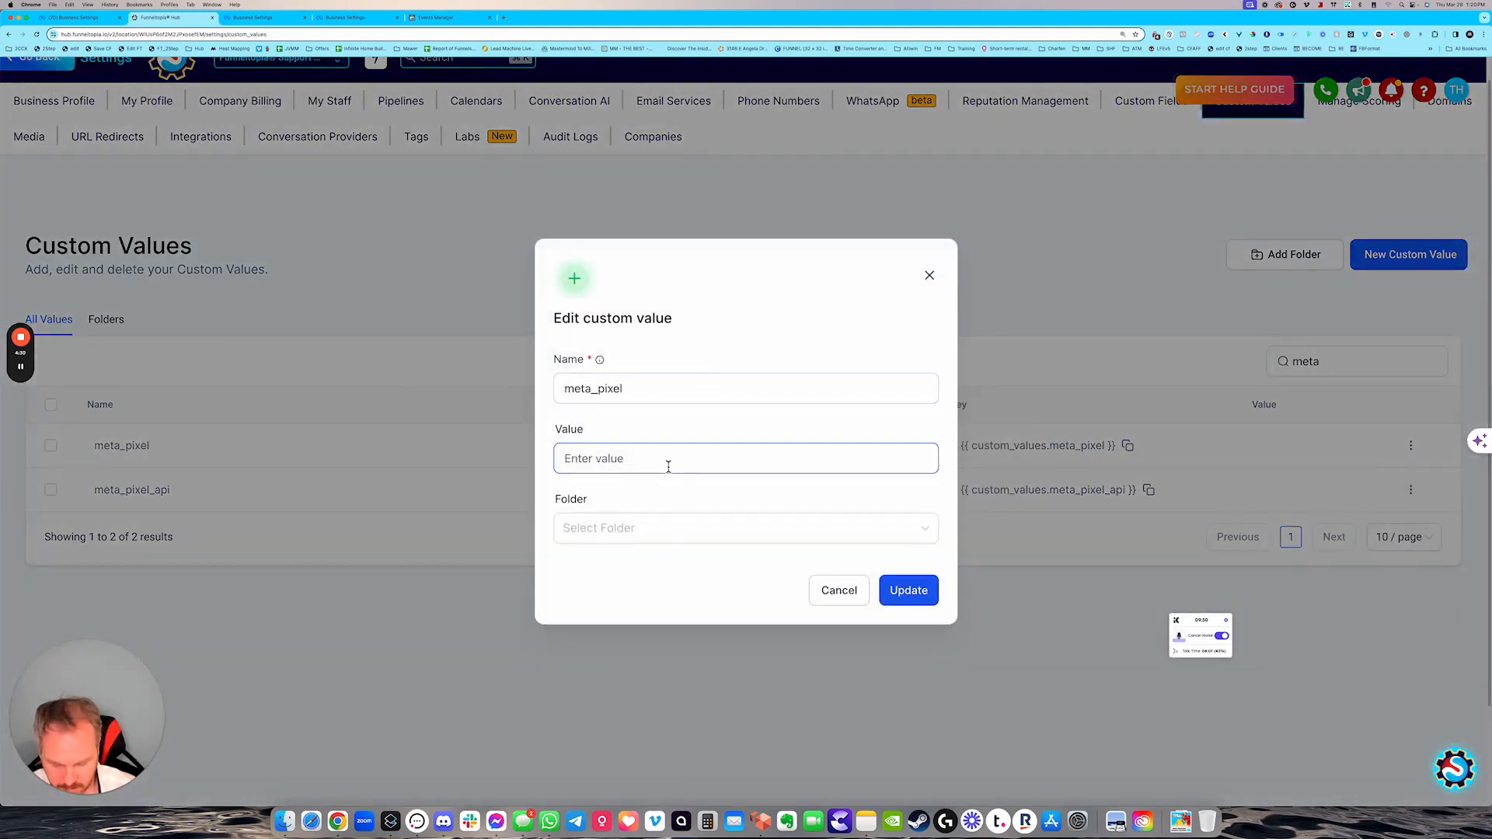
key(super+v)
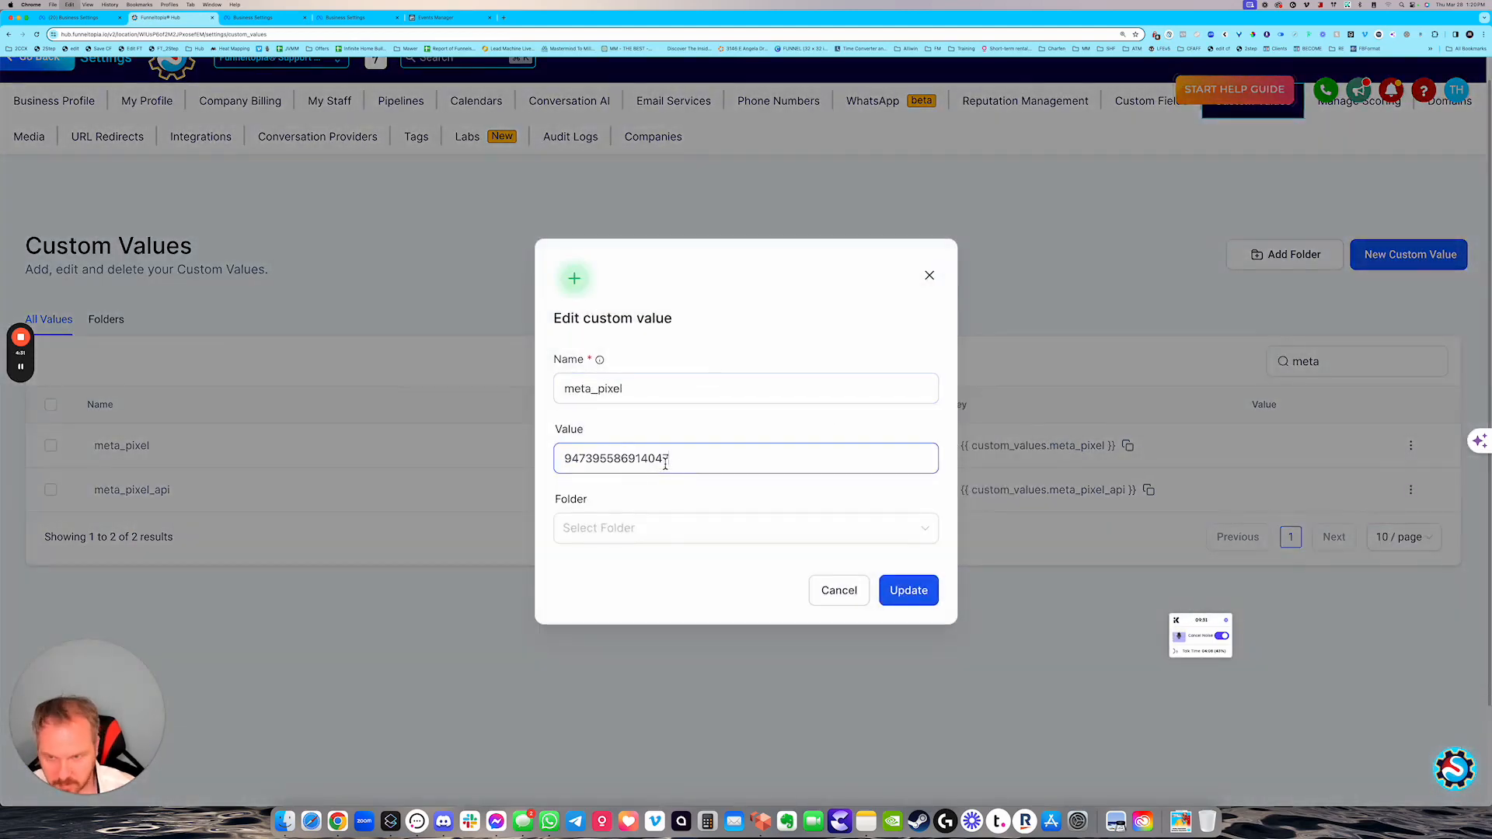
click(915, 594)
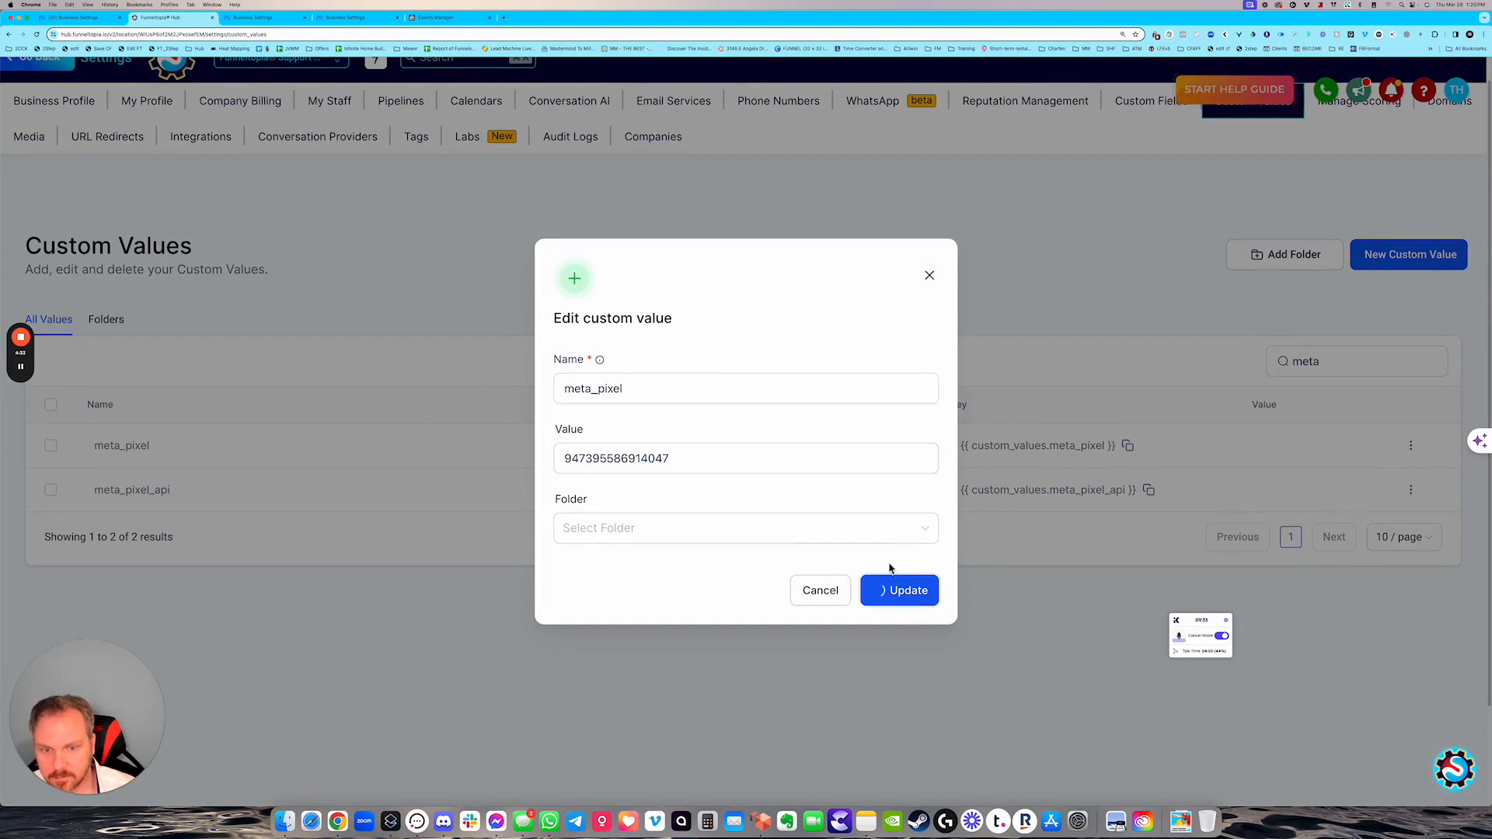
- Review where Demo Pixel opens from in Business settings and return to its overview in Events Manager
click(439, 20)
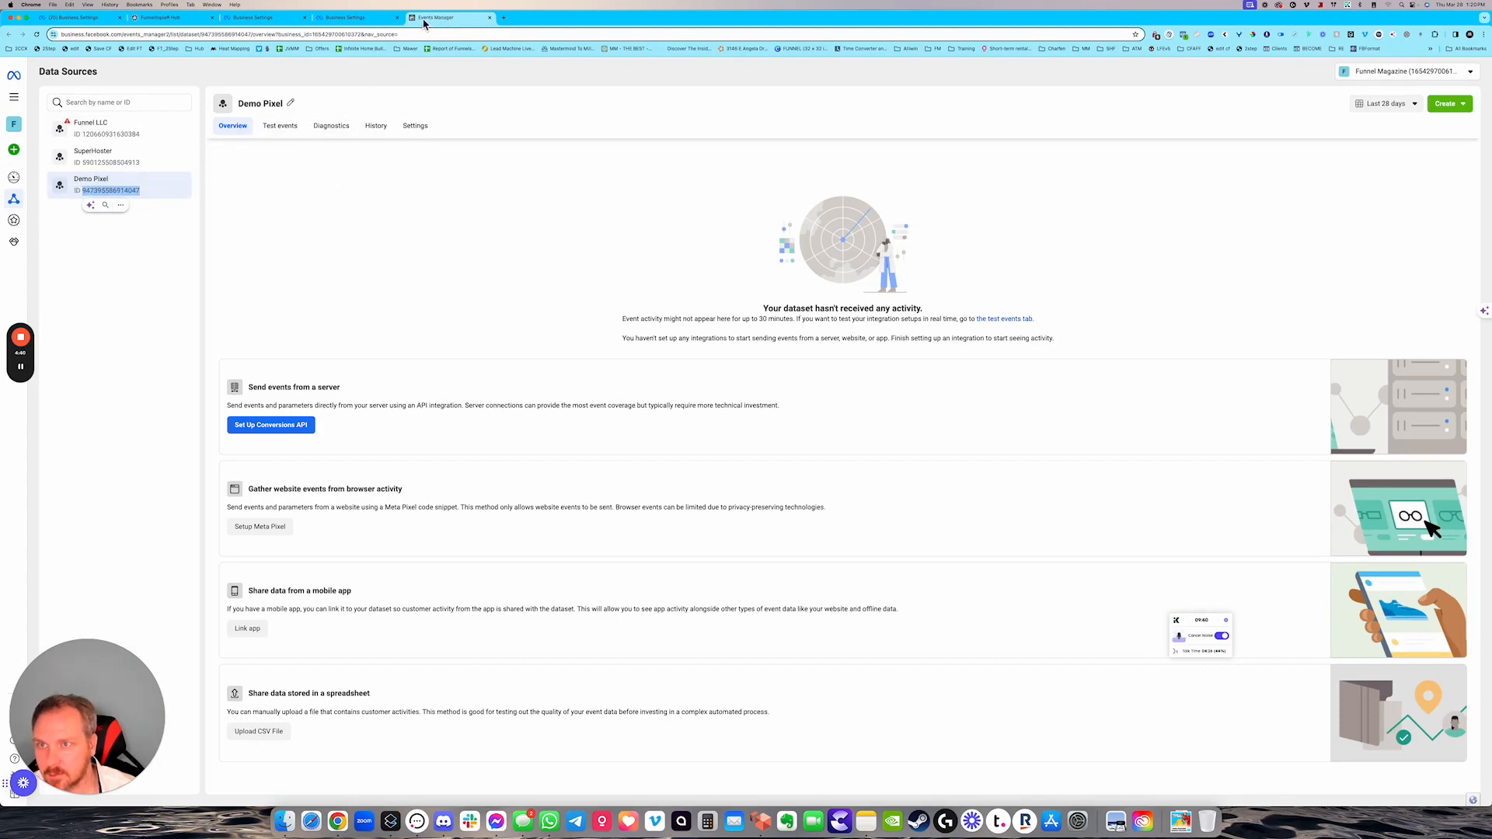
click(367, 26)
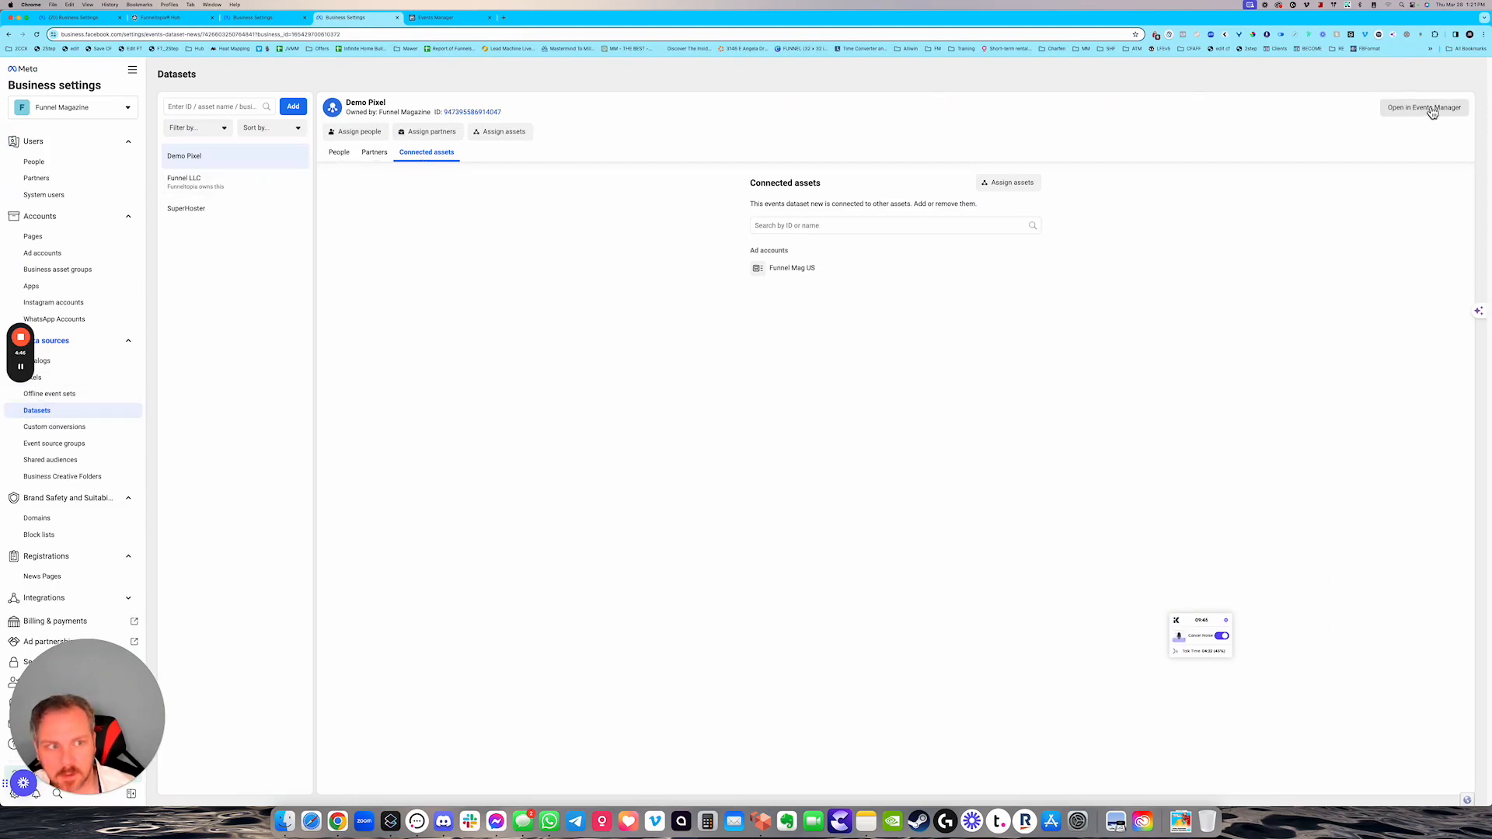
click(432, 20)
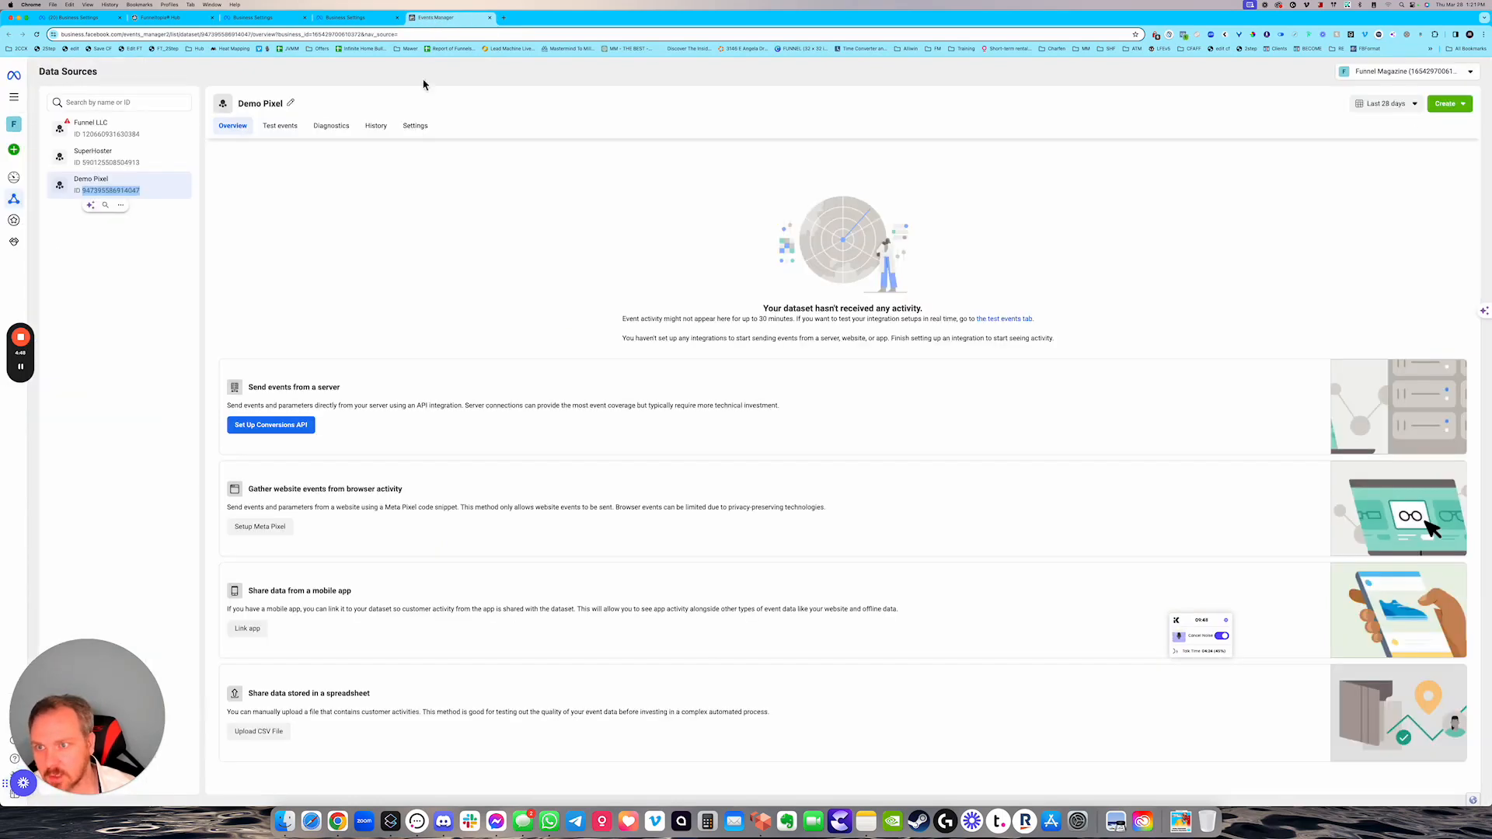
- Open Demo Pixel's settings, generate a Conversions API access token for direct integration, and copy the token
click(415, 126)
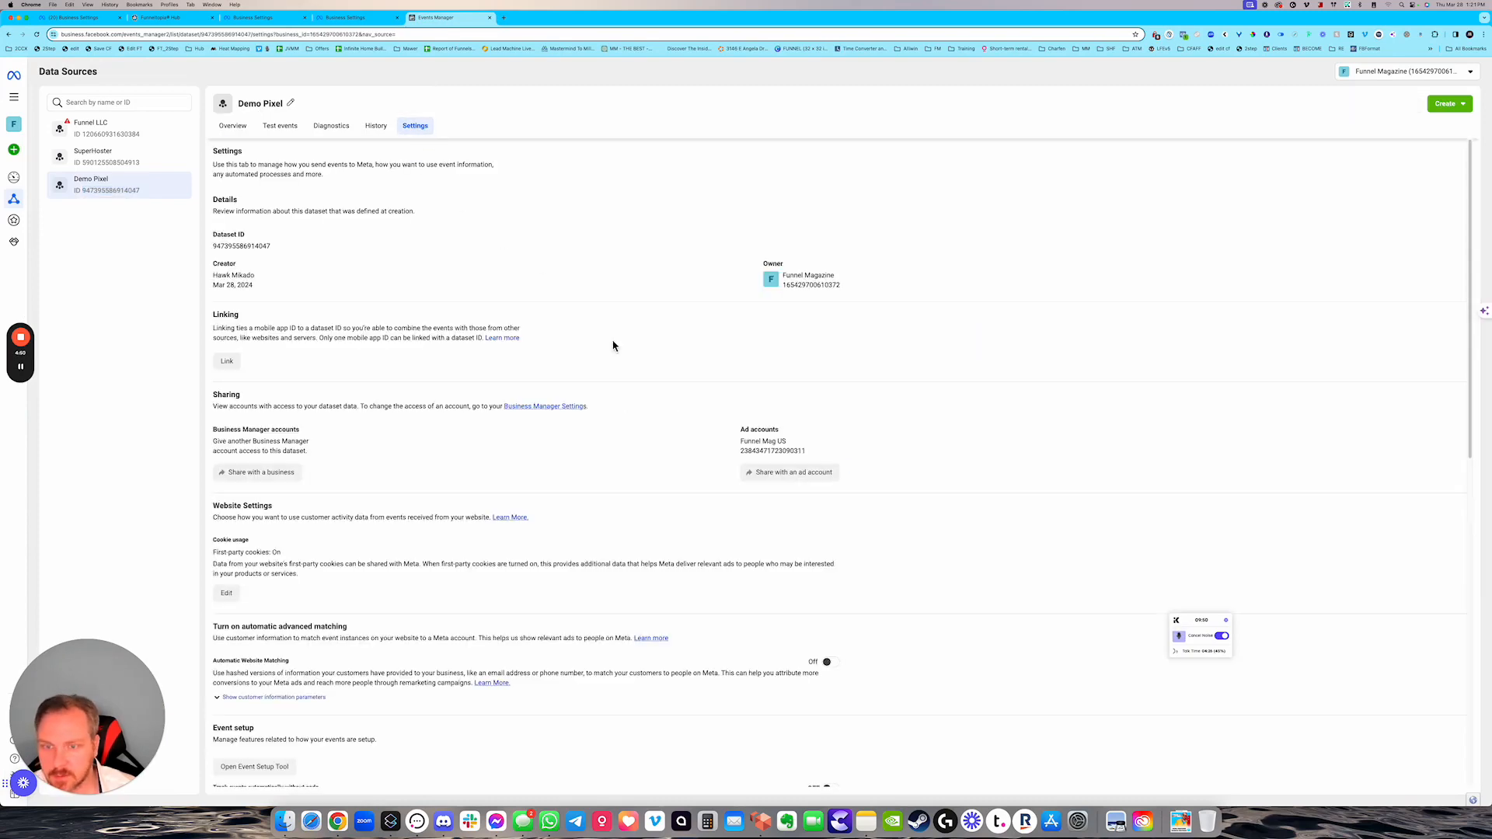
scroll(526, 359, down, 5)
scroll(515, 373, down, 4)
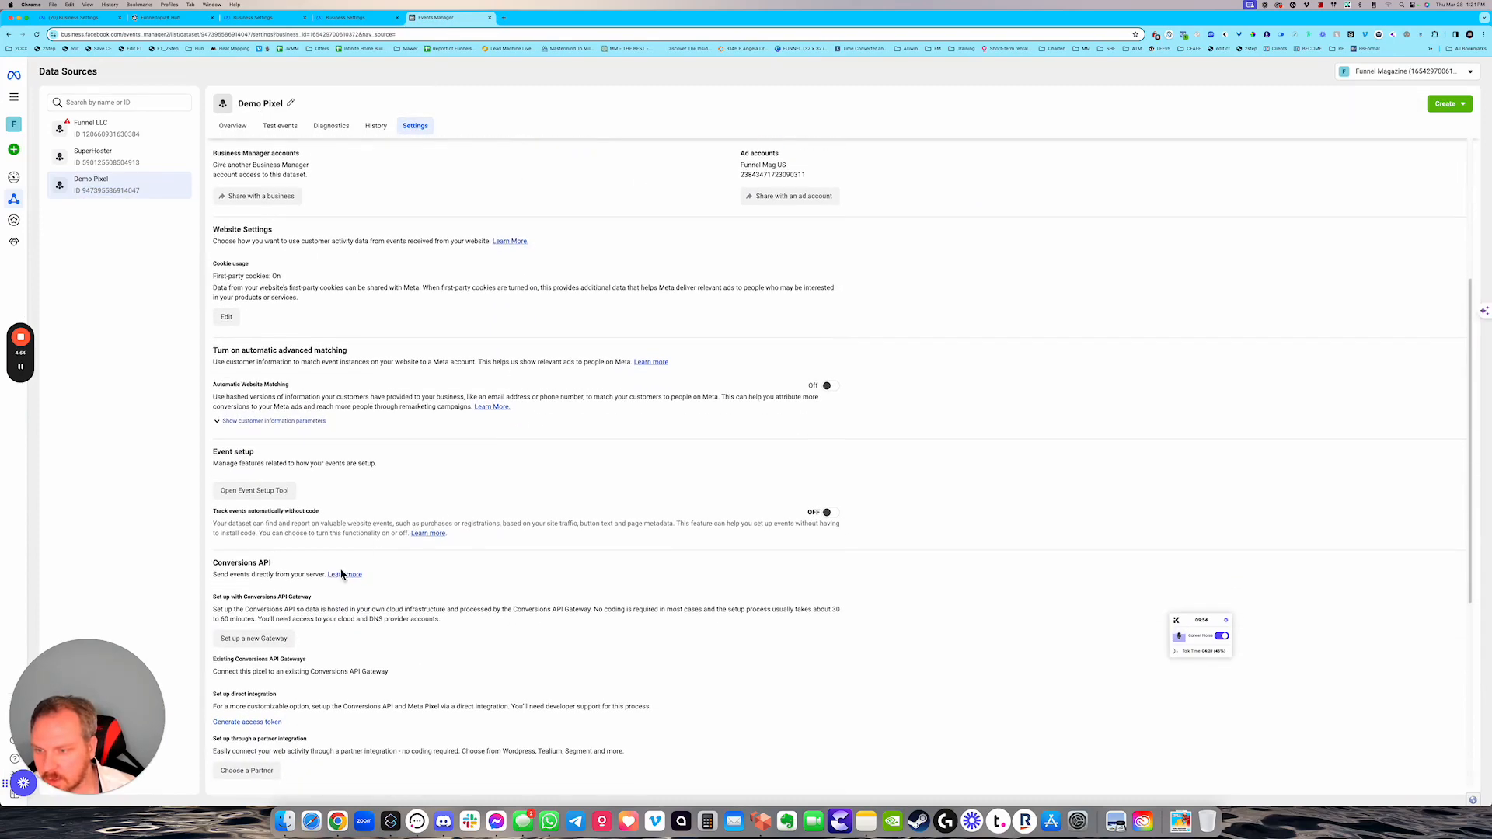
drag(302, 614, 214, 611)
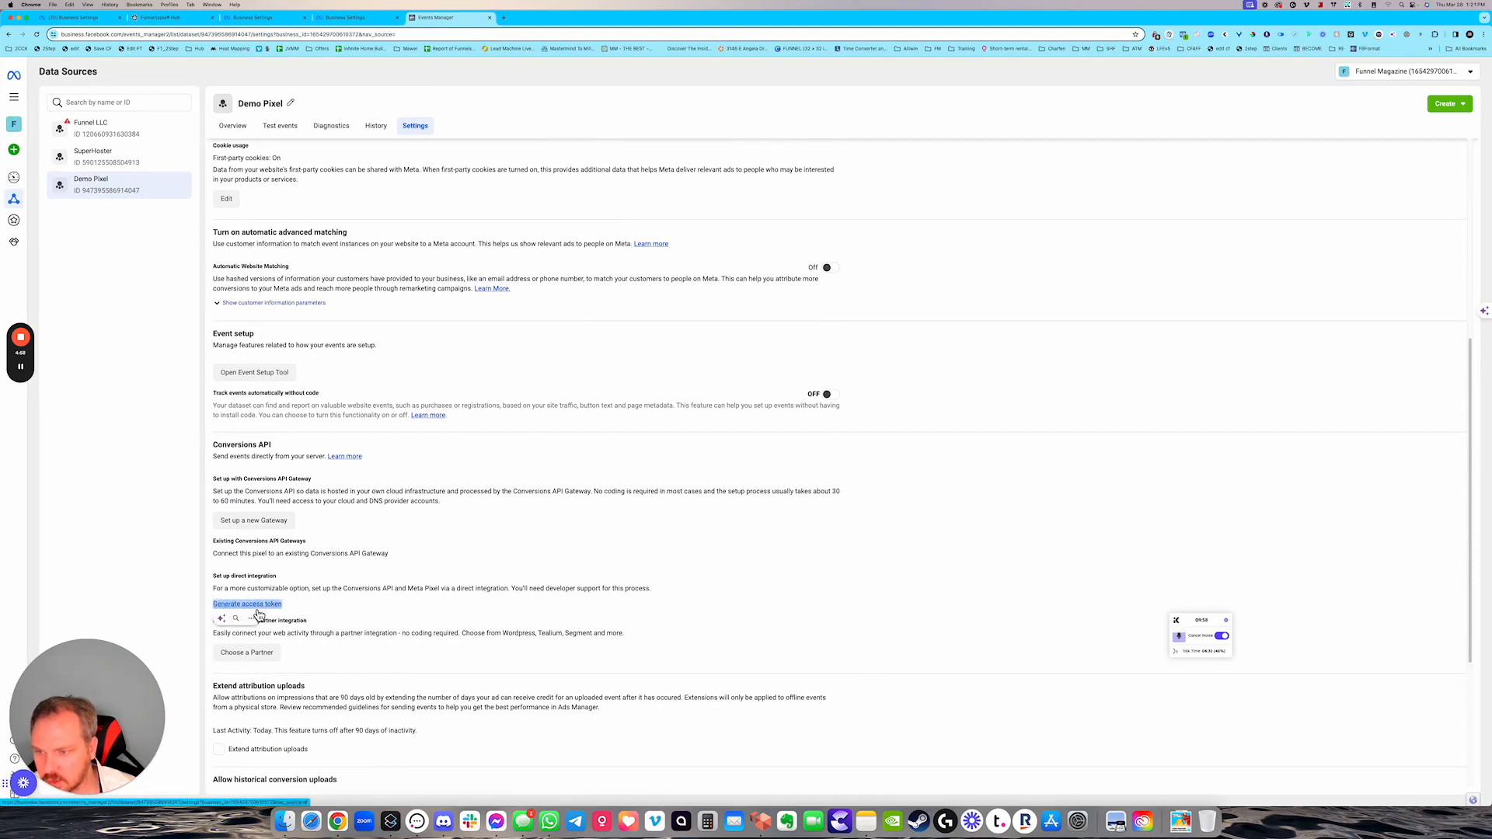
click(264, 607)
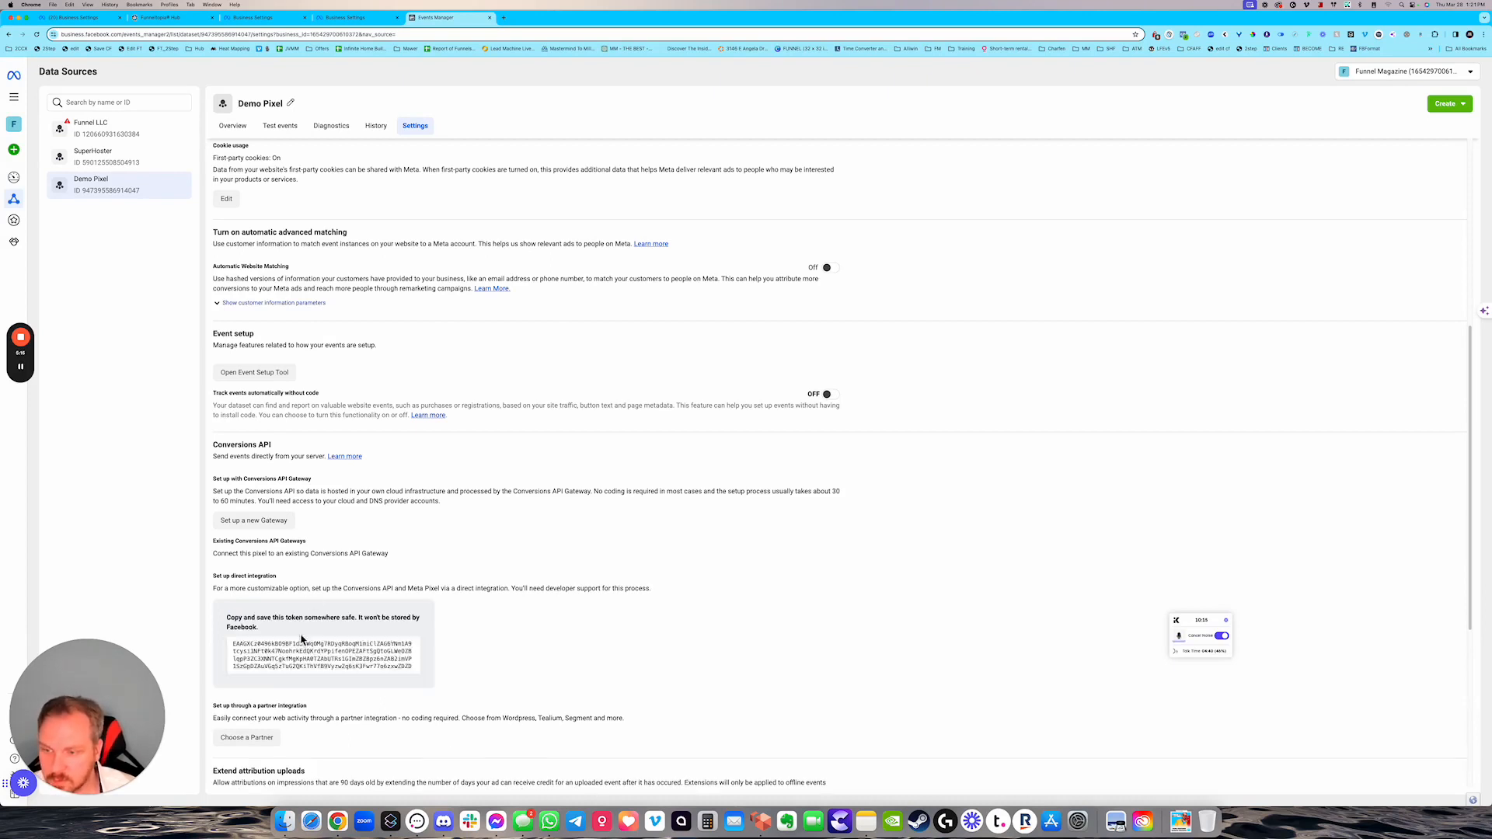
click(307, 645)
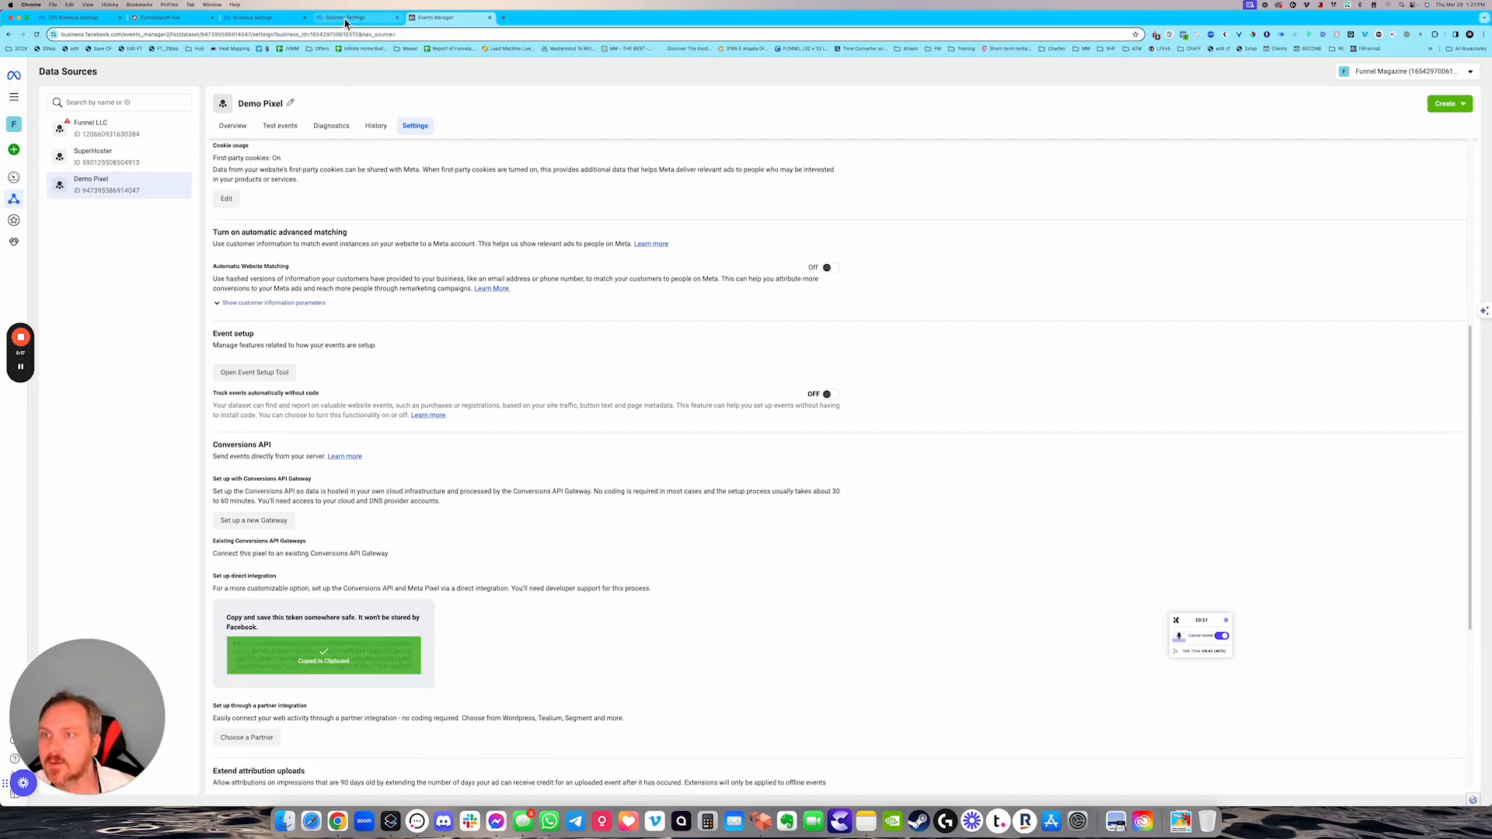
- Switch to Funneltopia, paste the copied access token as the value of the meta_pixel_api custom value, and save it
click(162, 23)
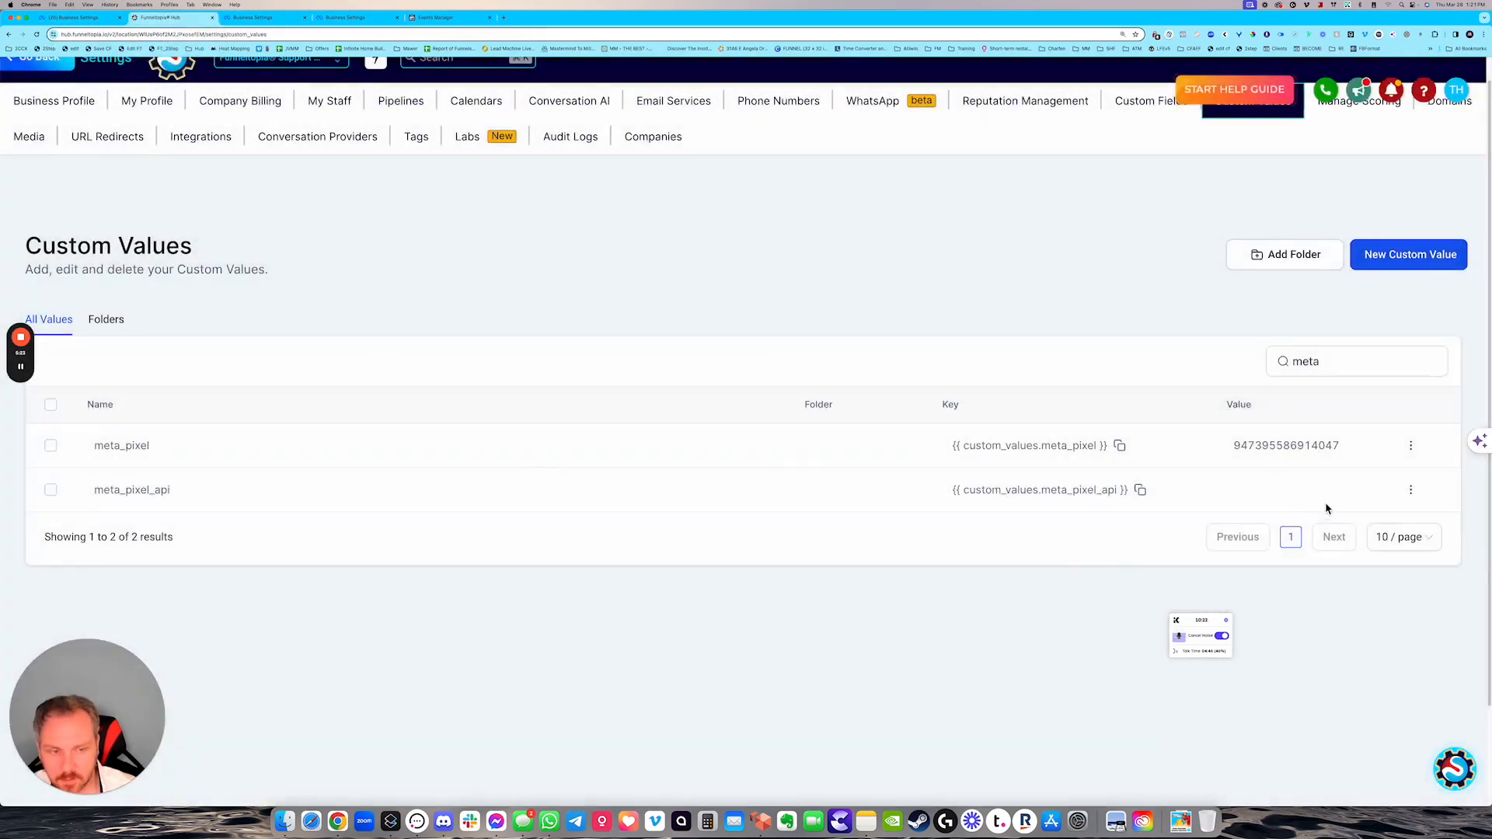
scroll(1158, 210, up, 1)
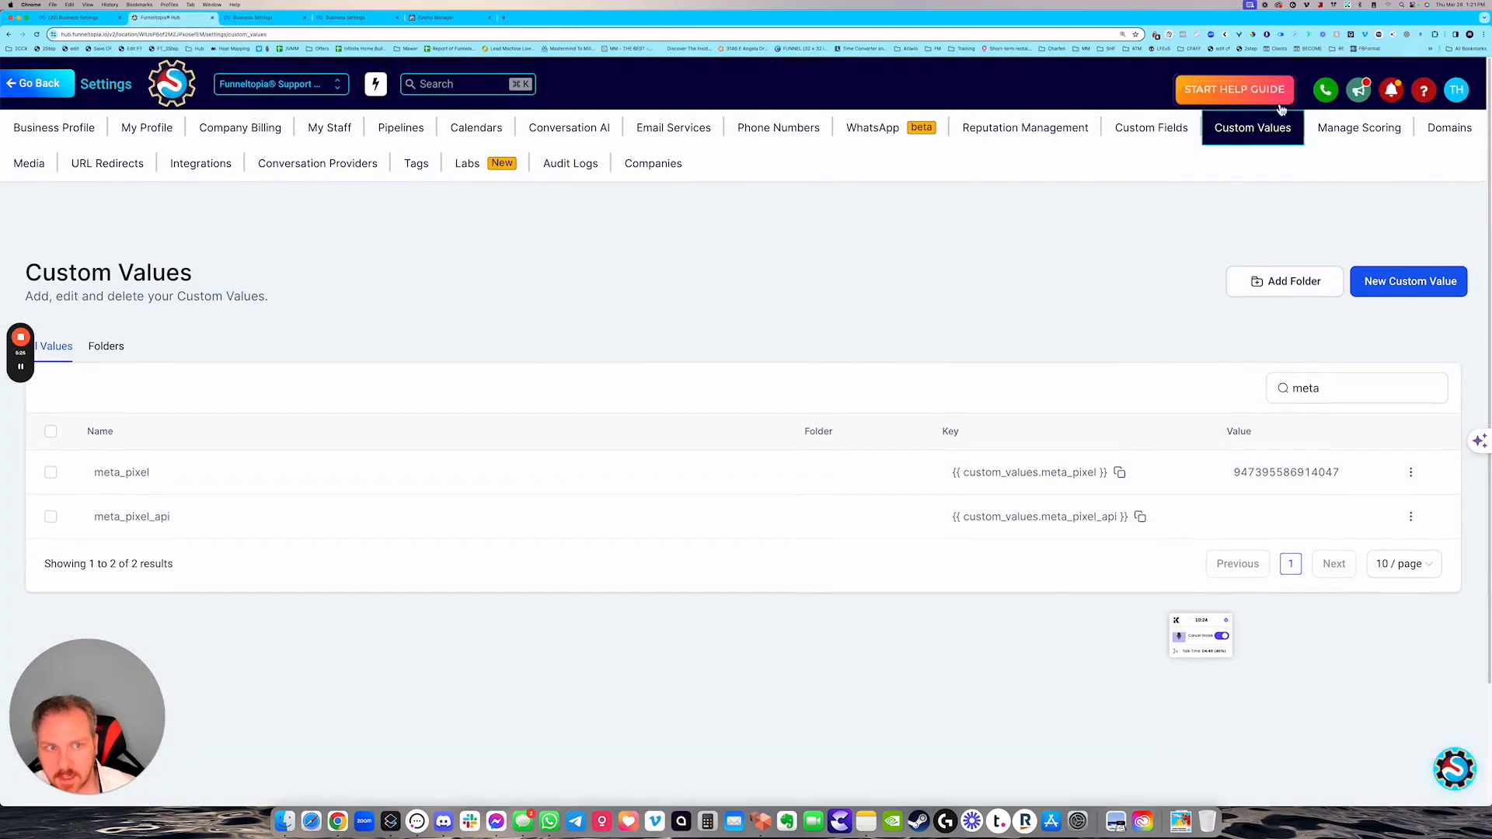
double_click(1306, 387)
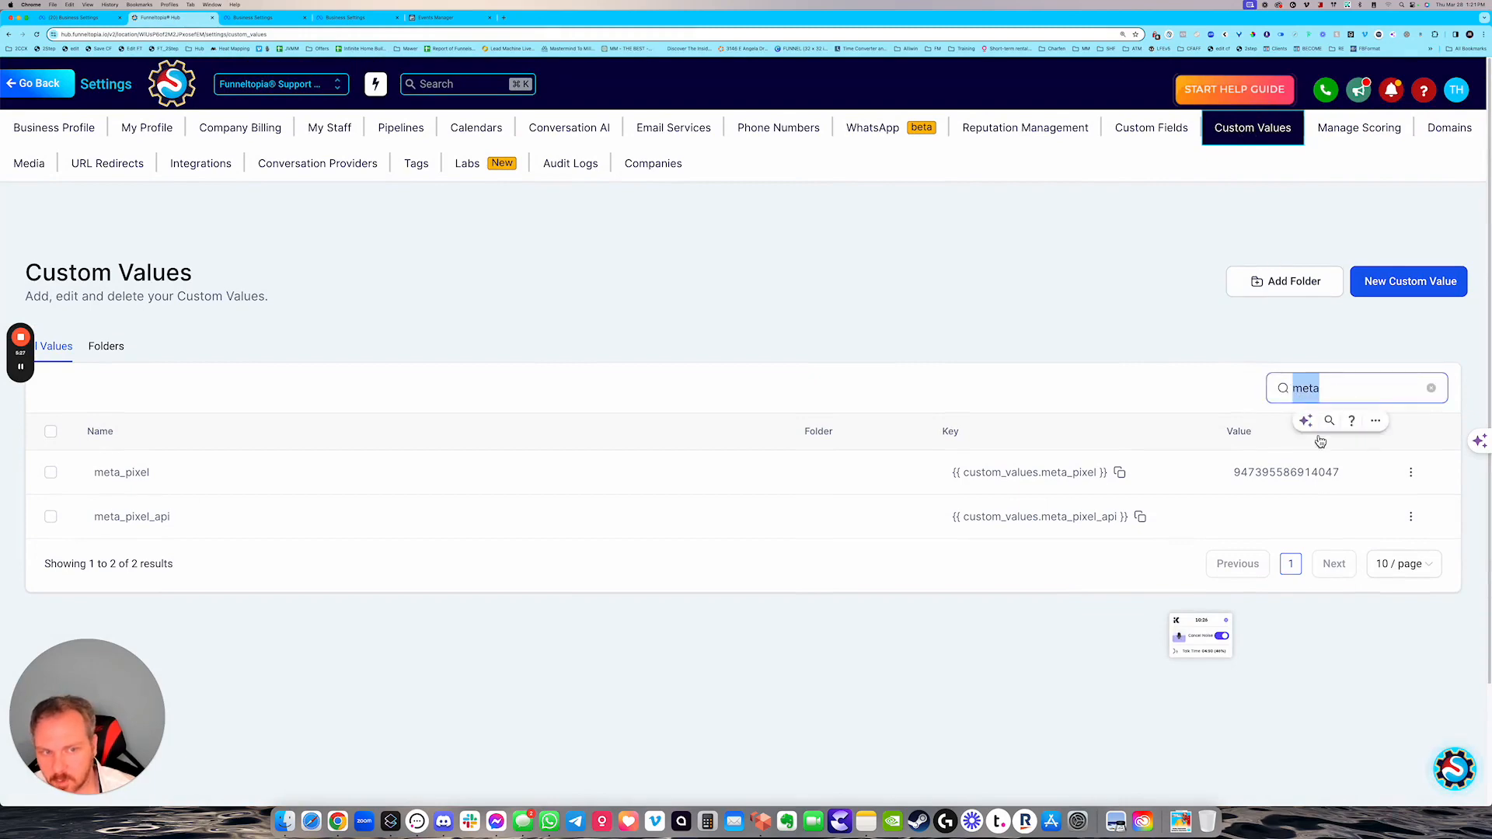
click(1411, 517)
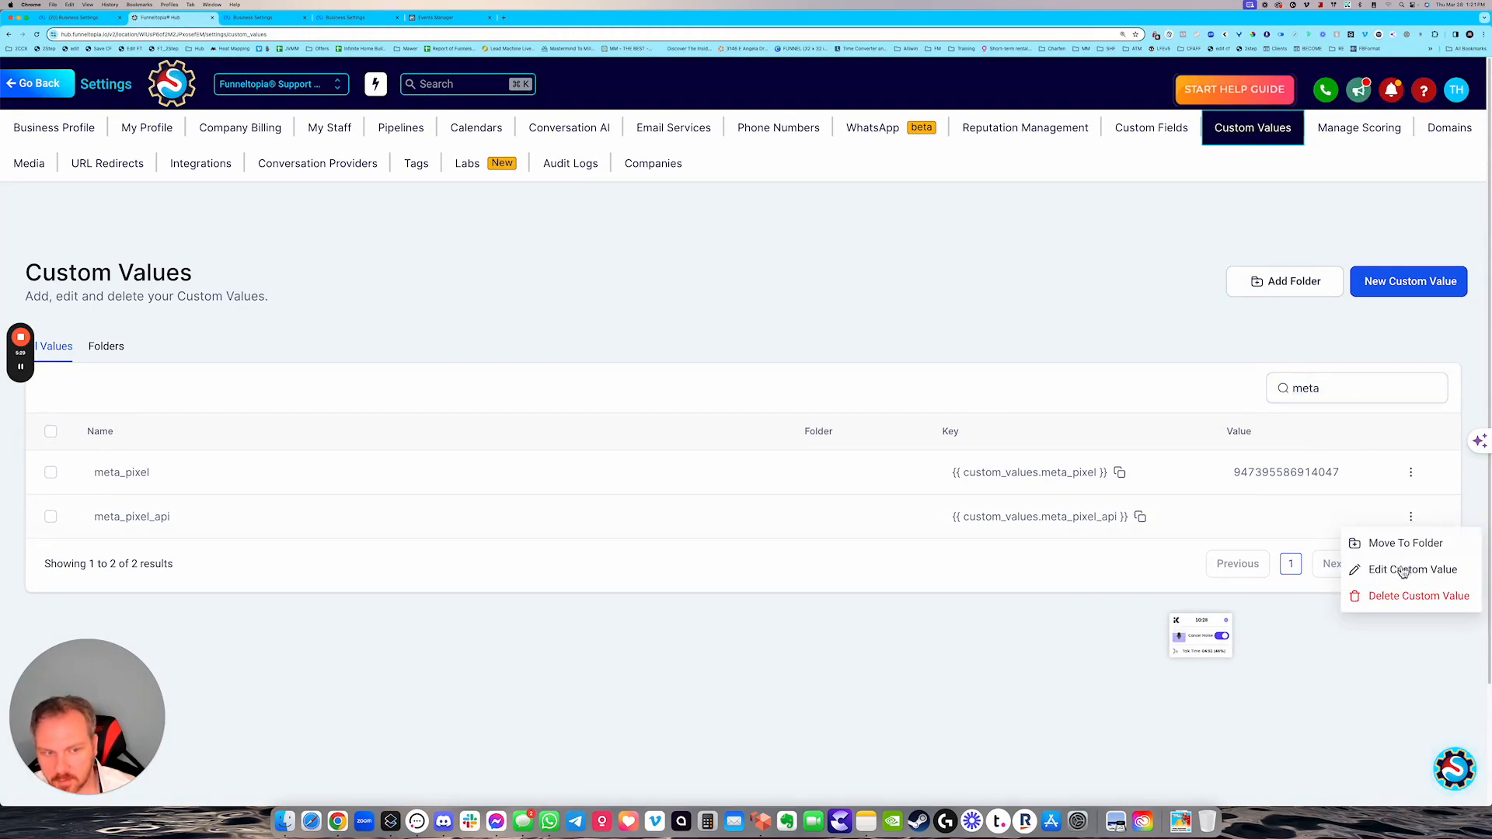
click(1399, 573)
click(670, 469)
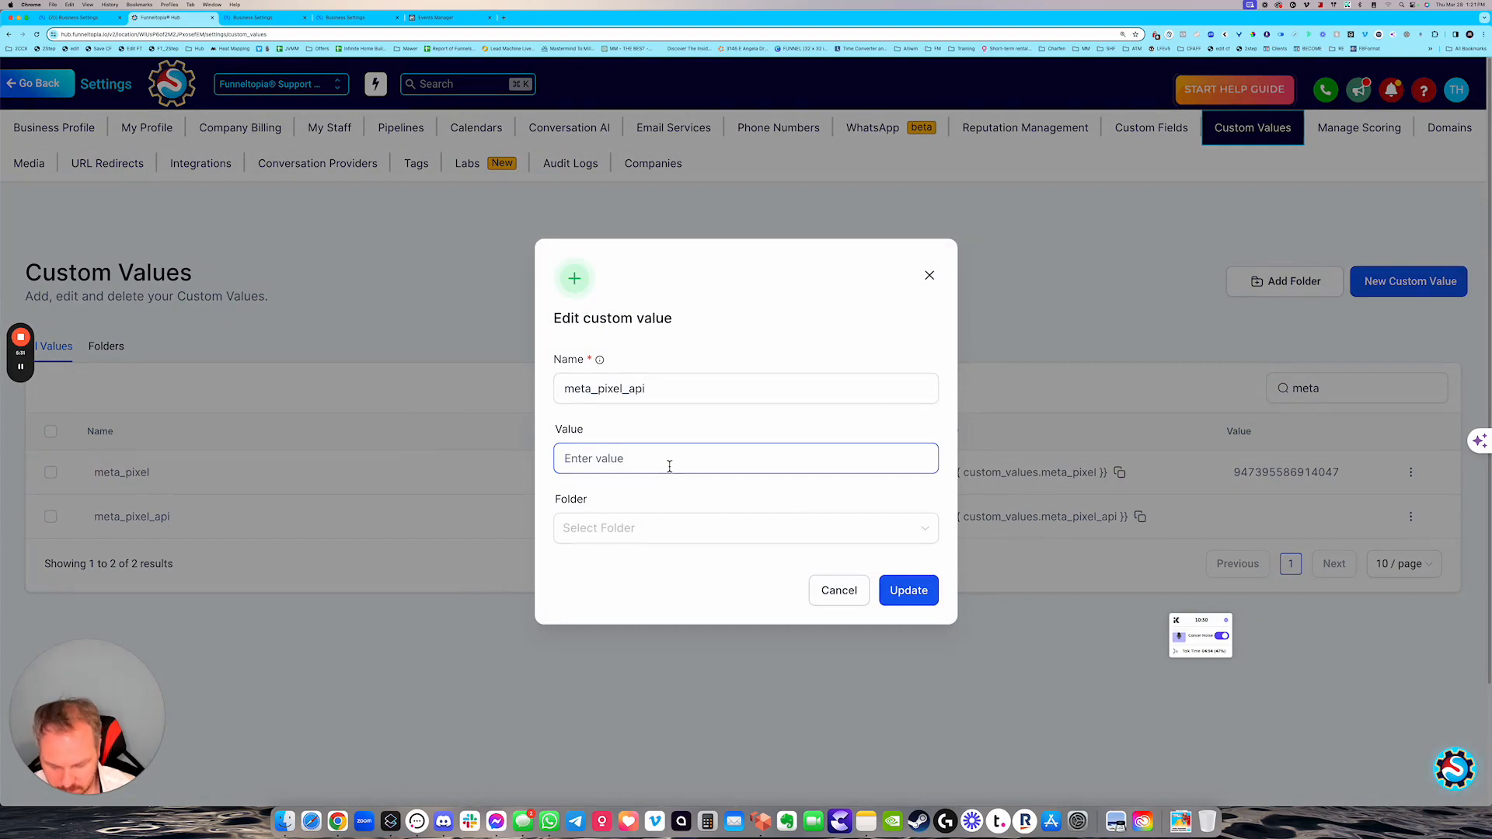
key(super+v)
click(917, 595)
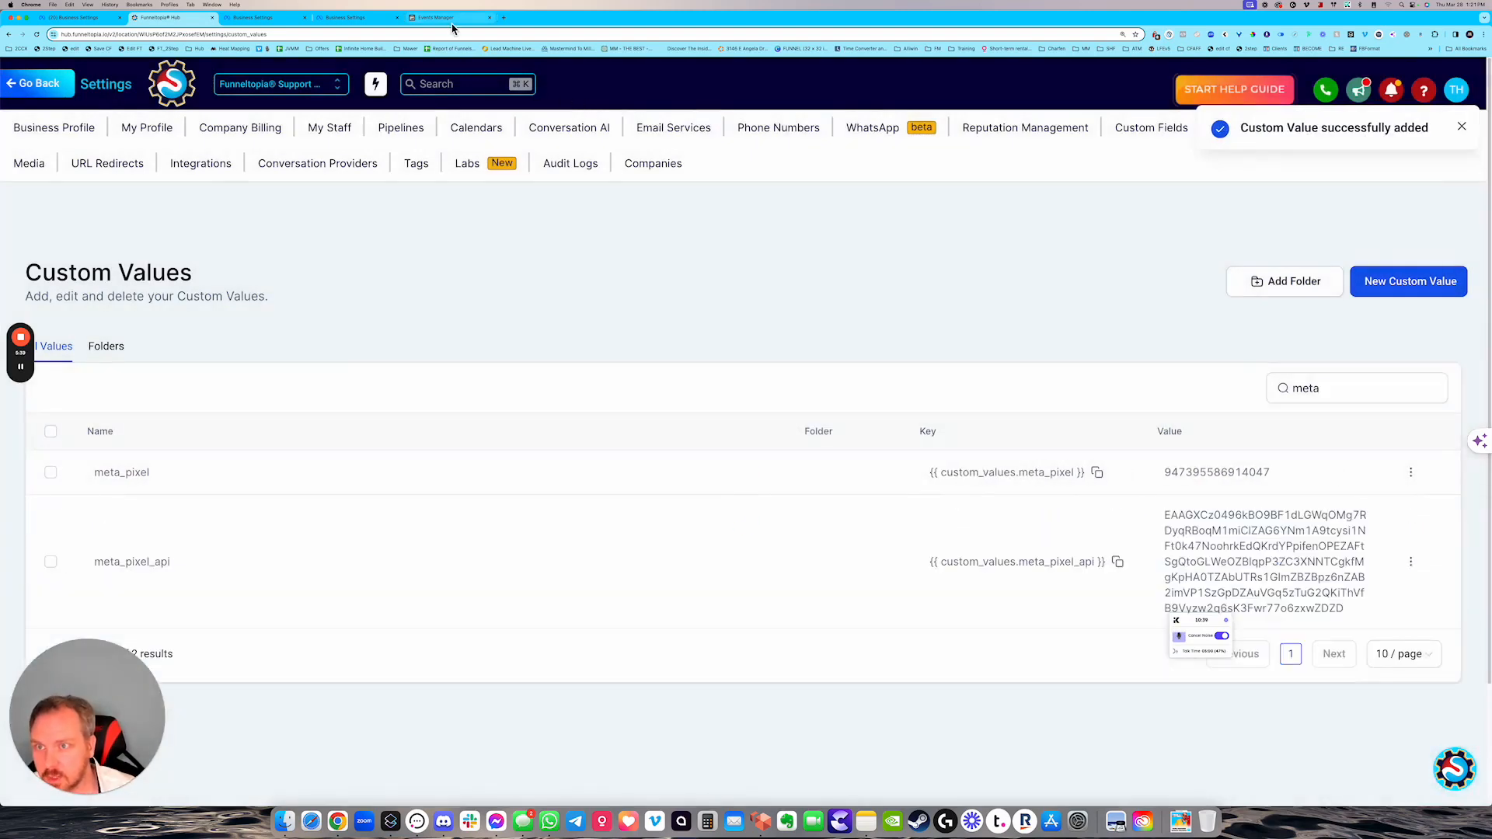
- Compare the Conversions API access token in Events Manager with the value stored in meta_pixel_api in Funneltopia
click(449, 19)
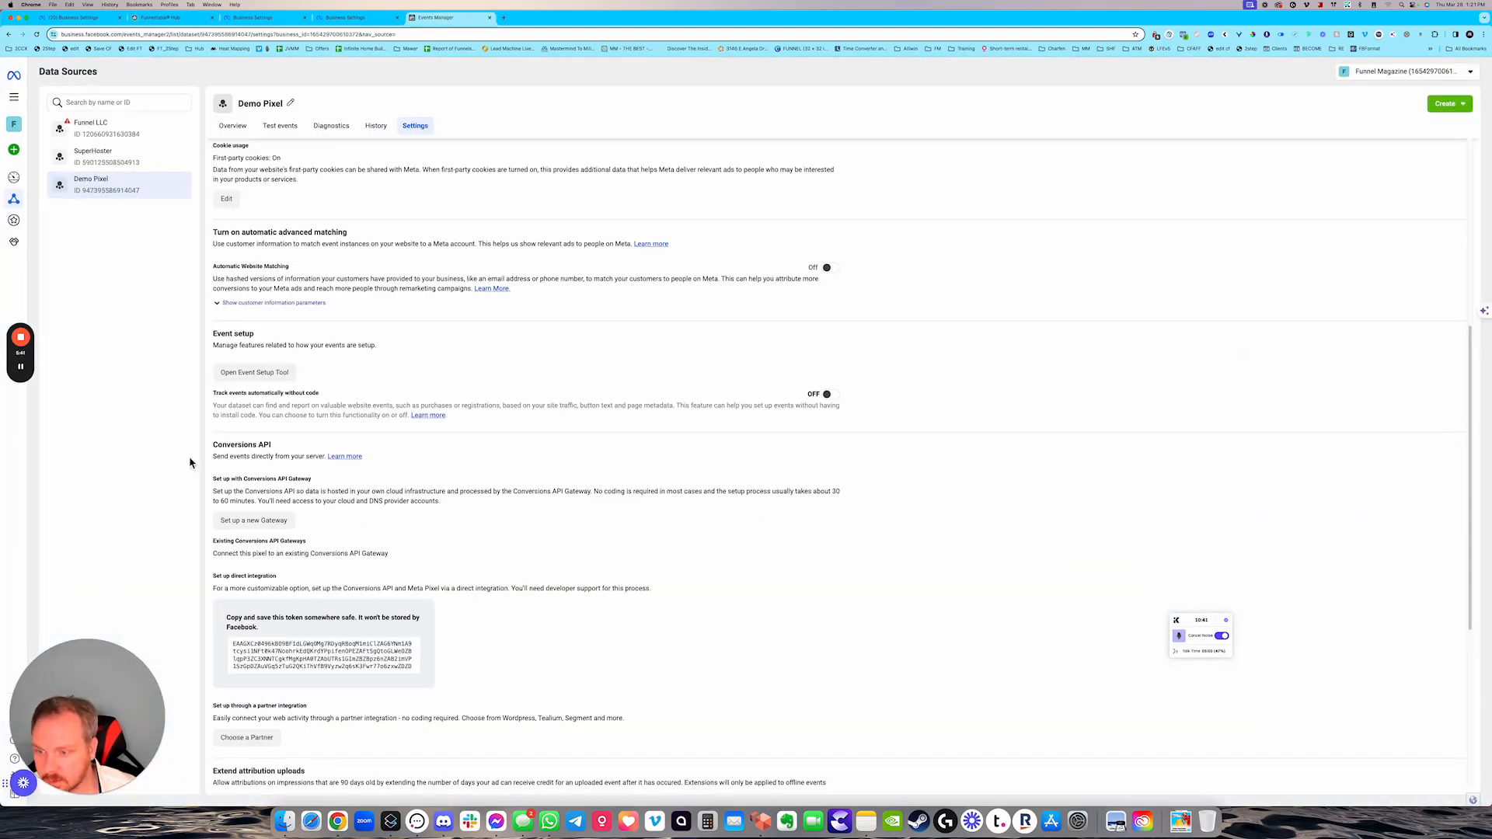
click(246, 665)
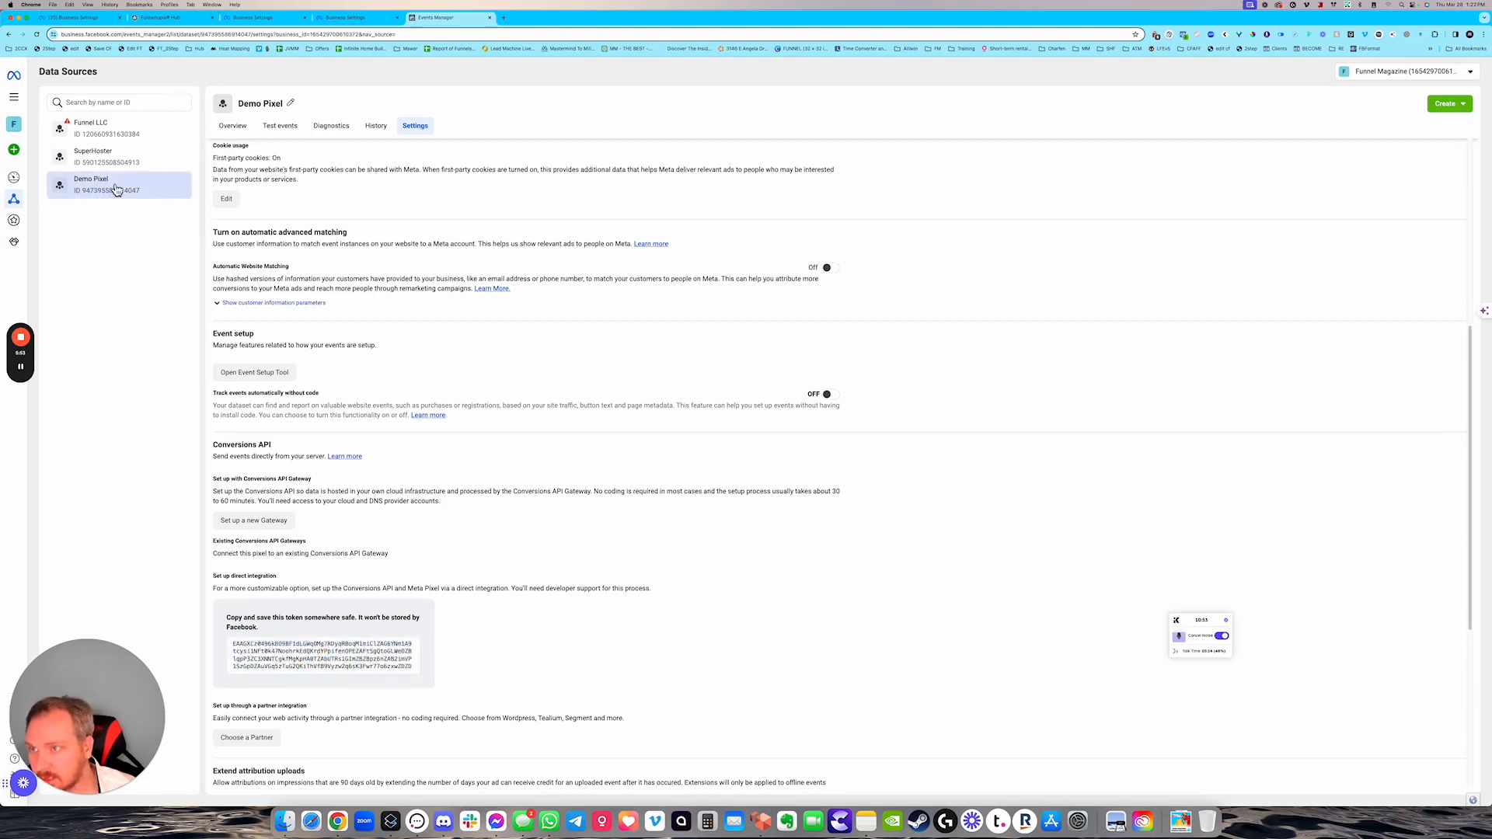
click(154, 18)
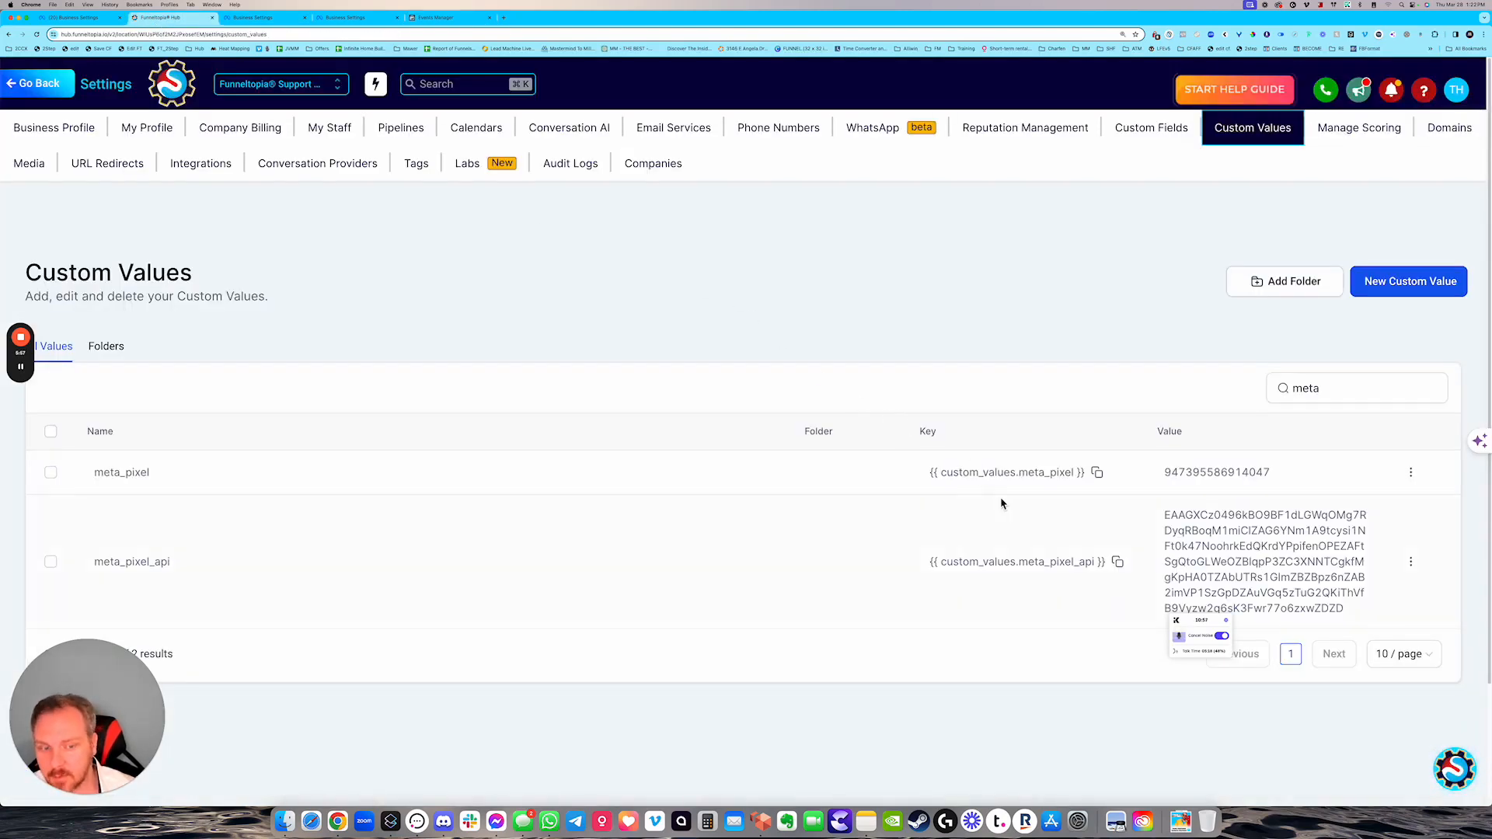
drag(1165, 515, 1354, 612)
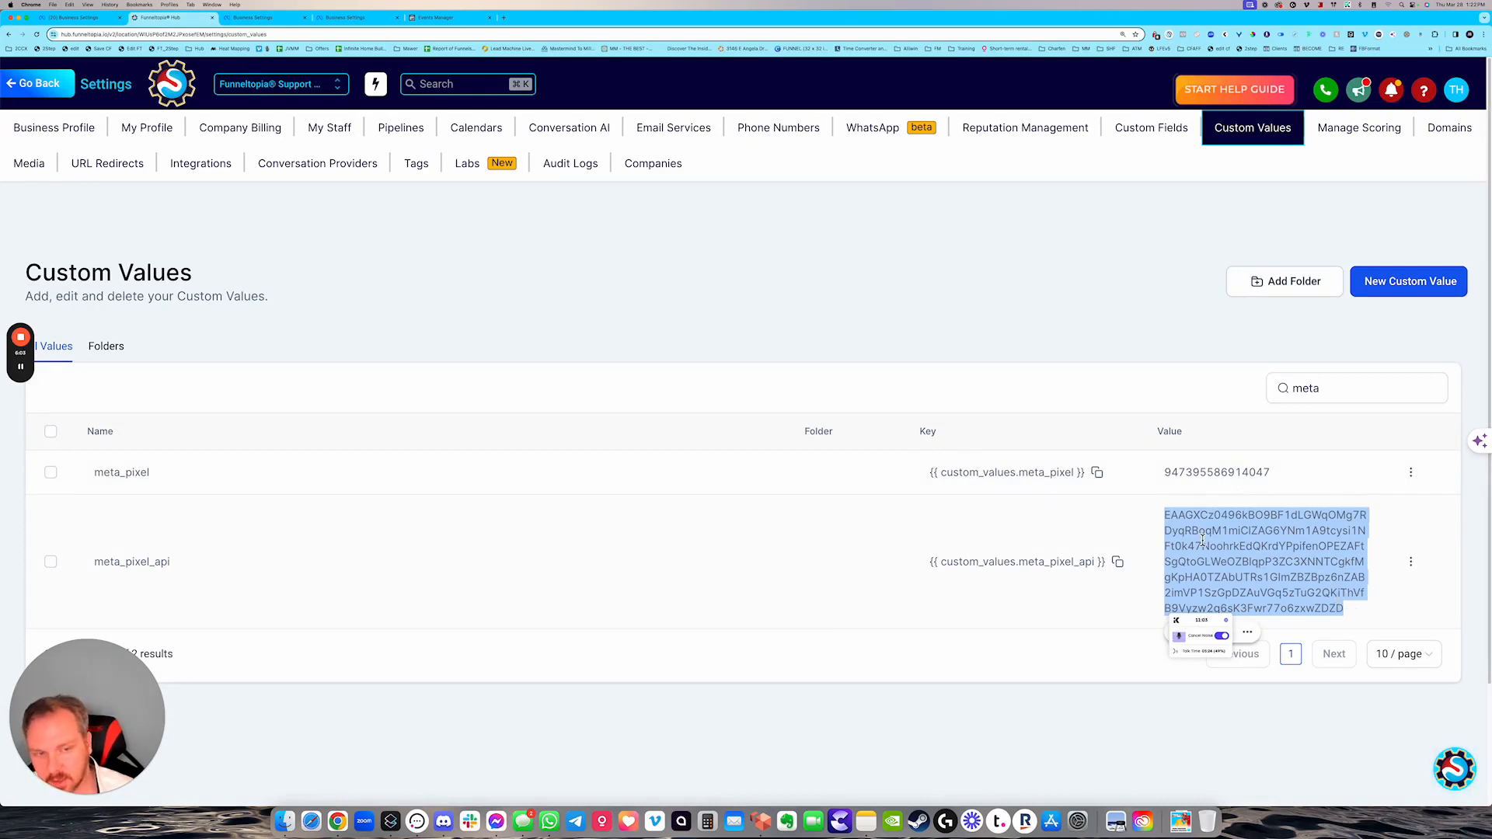
click(956, 299)
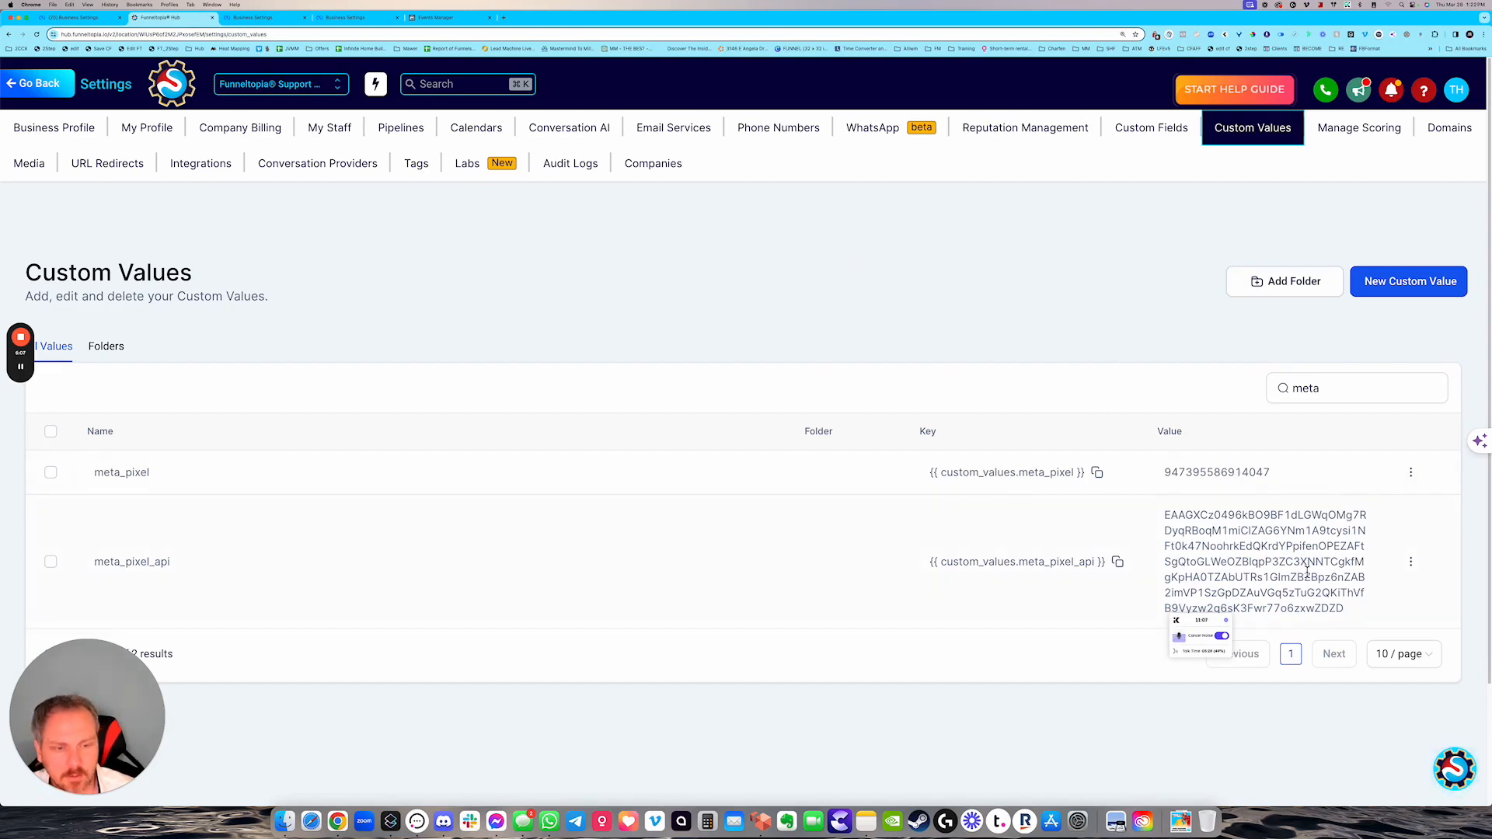
drag(1164, 520, 1352, 620)
click(1352, 620)
- Leave the location settings, search the workflows for "meta", and open the "~ // Meta API" folder
click(45, 87)
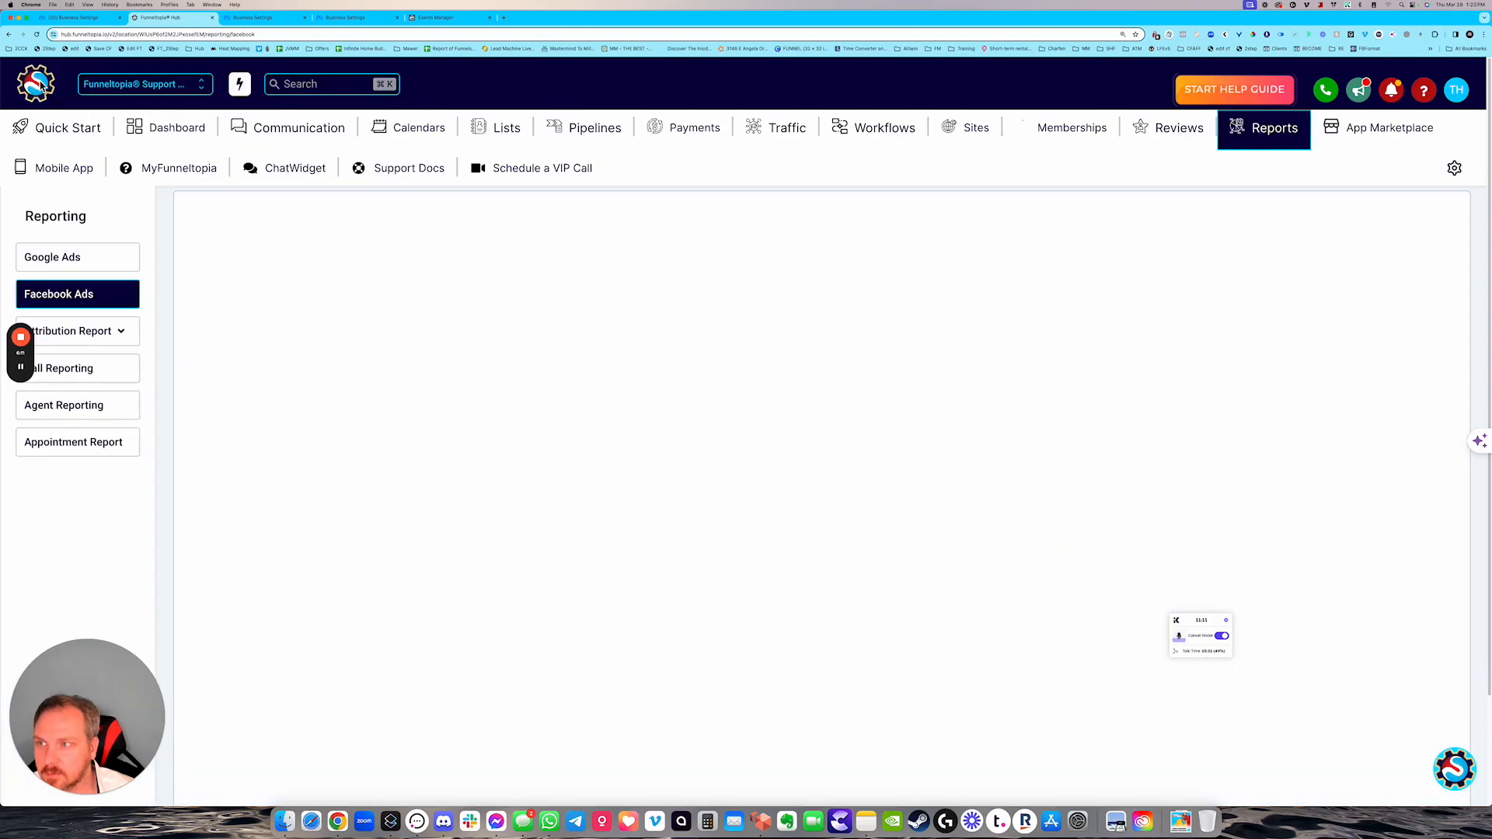
click(889, 136)
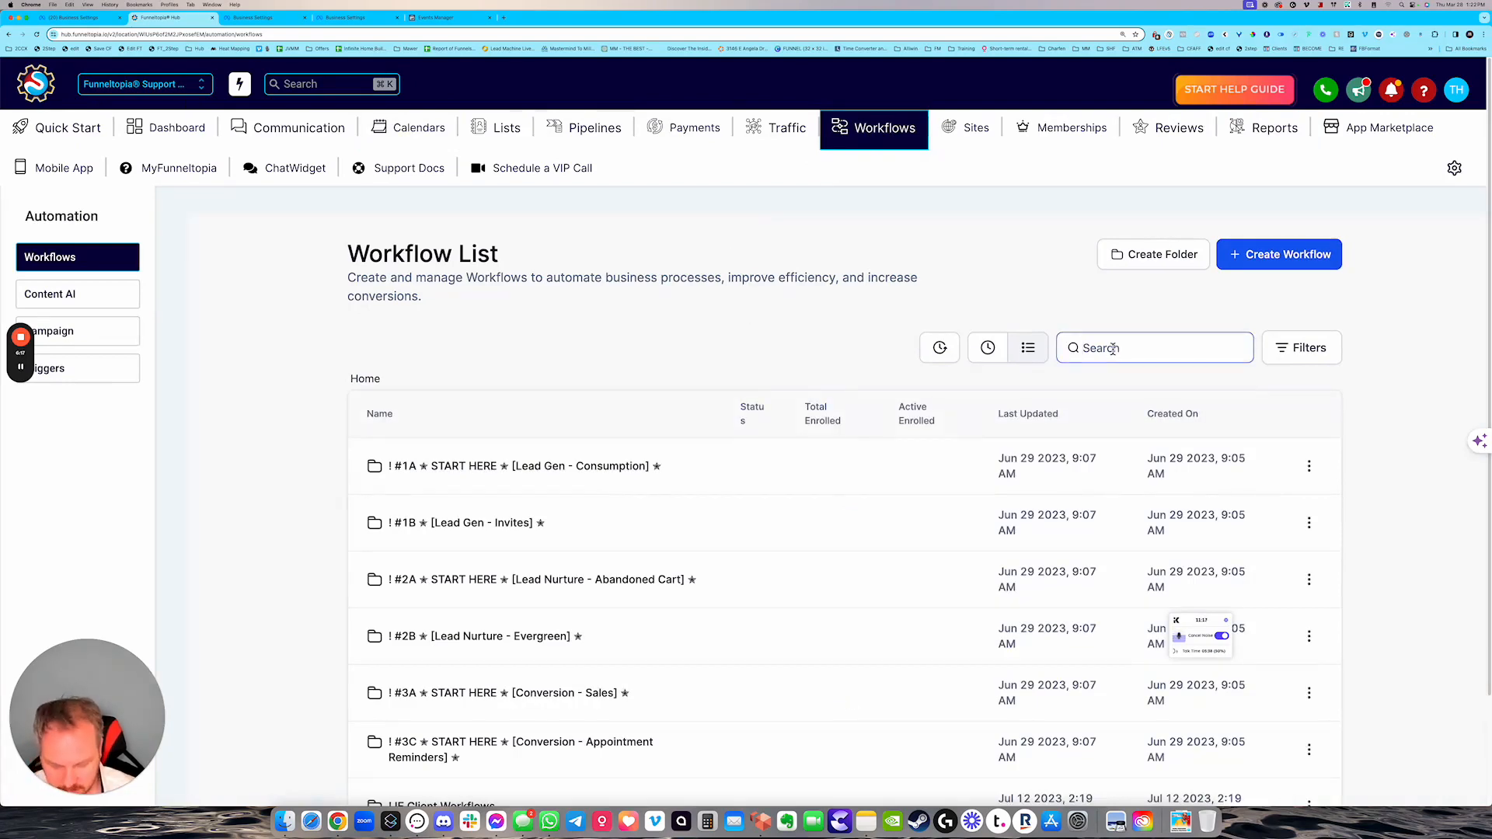
text(meta)
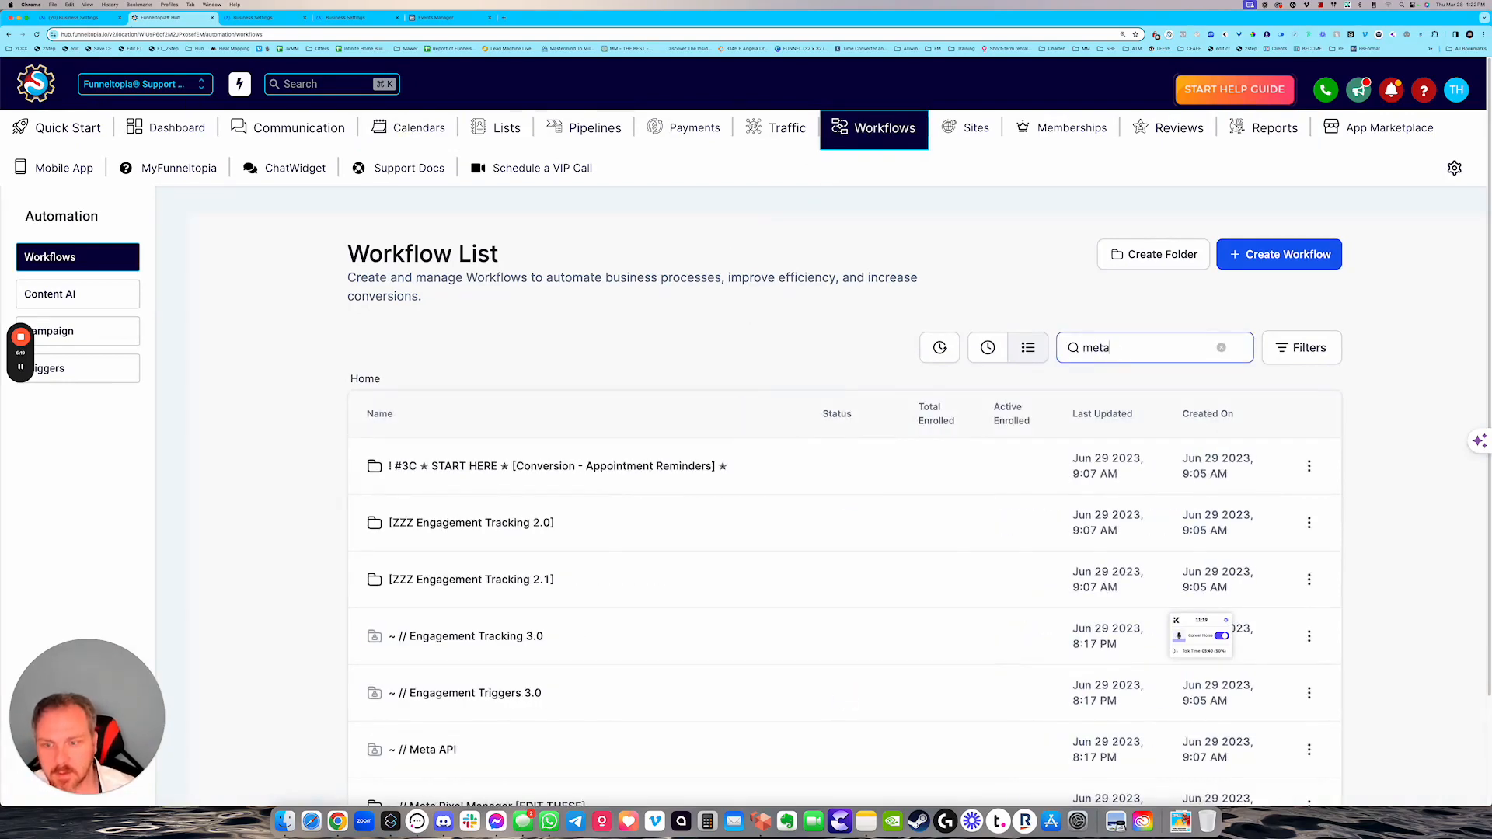
scroll(629, 442, down, 1)
scroll(556, 456, down, 2)
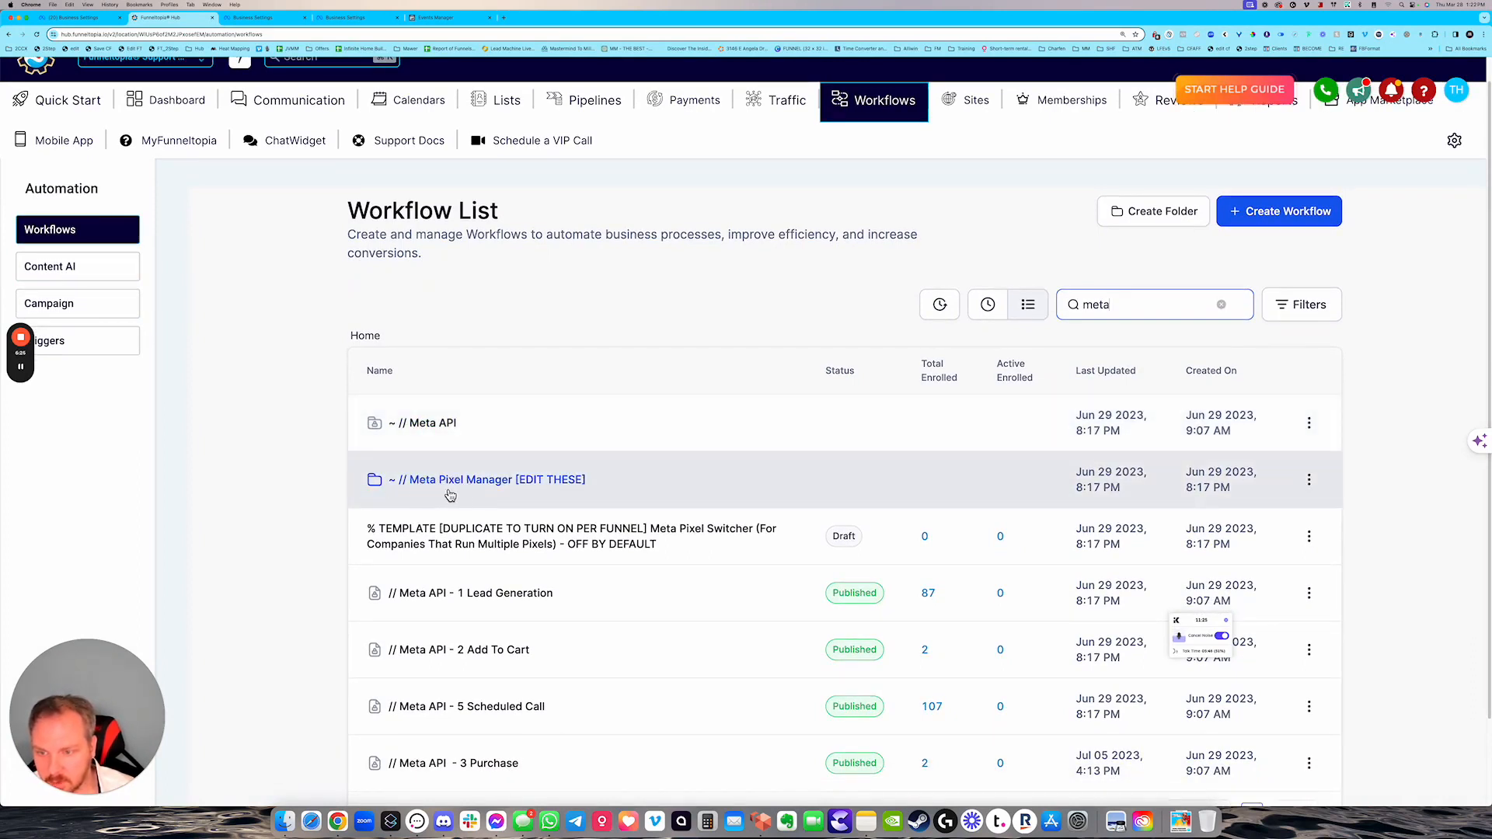
click(413, 430)
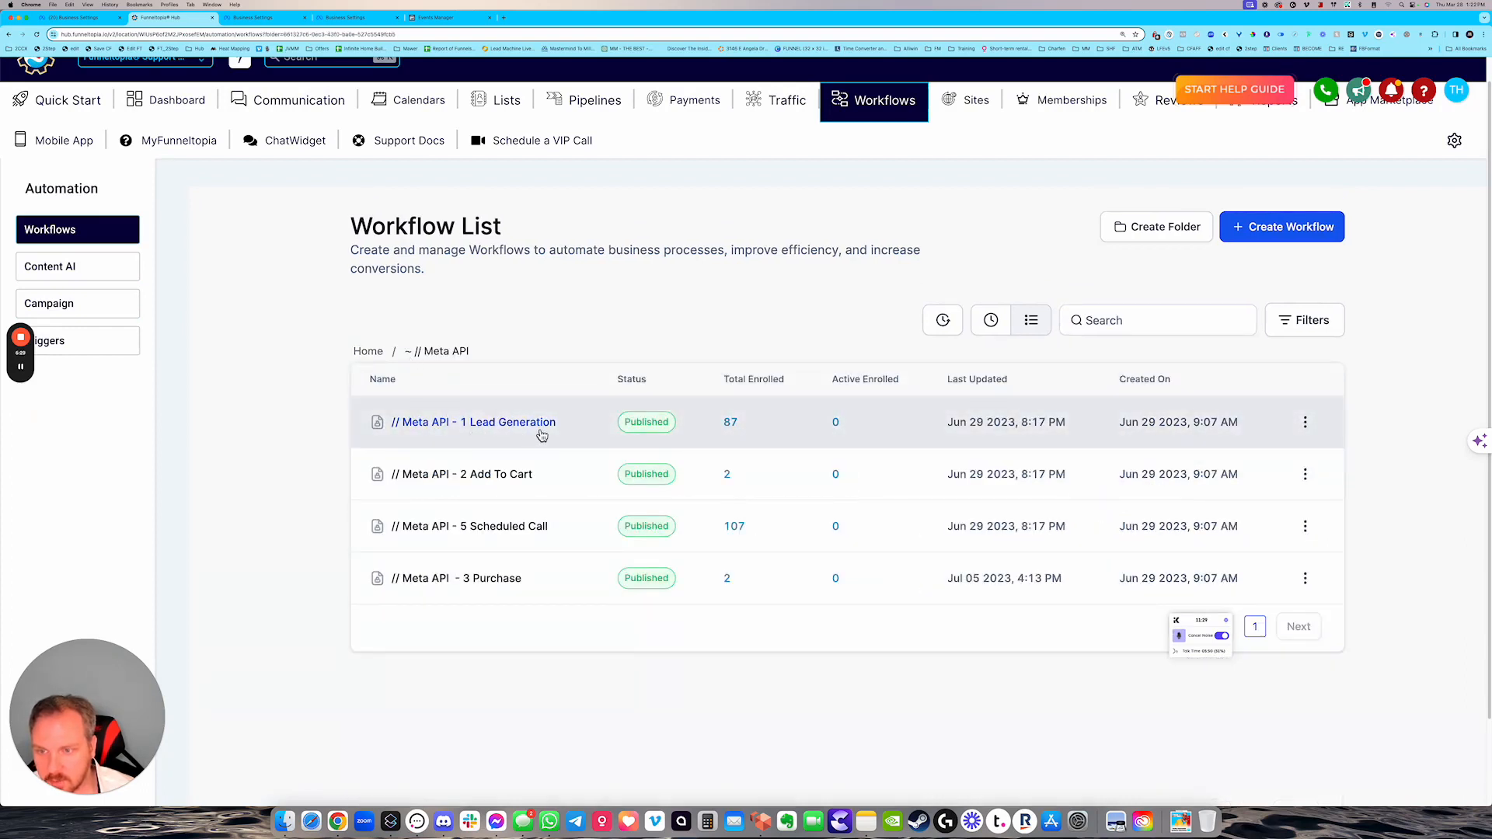
- Examine the access token, pixel ID and event name of FB Conversion API (Account) in "// Meta API - 1 Lead Generation", and return to the folder
click(482, 427)
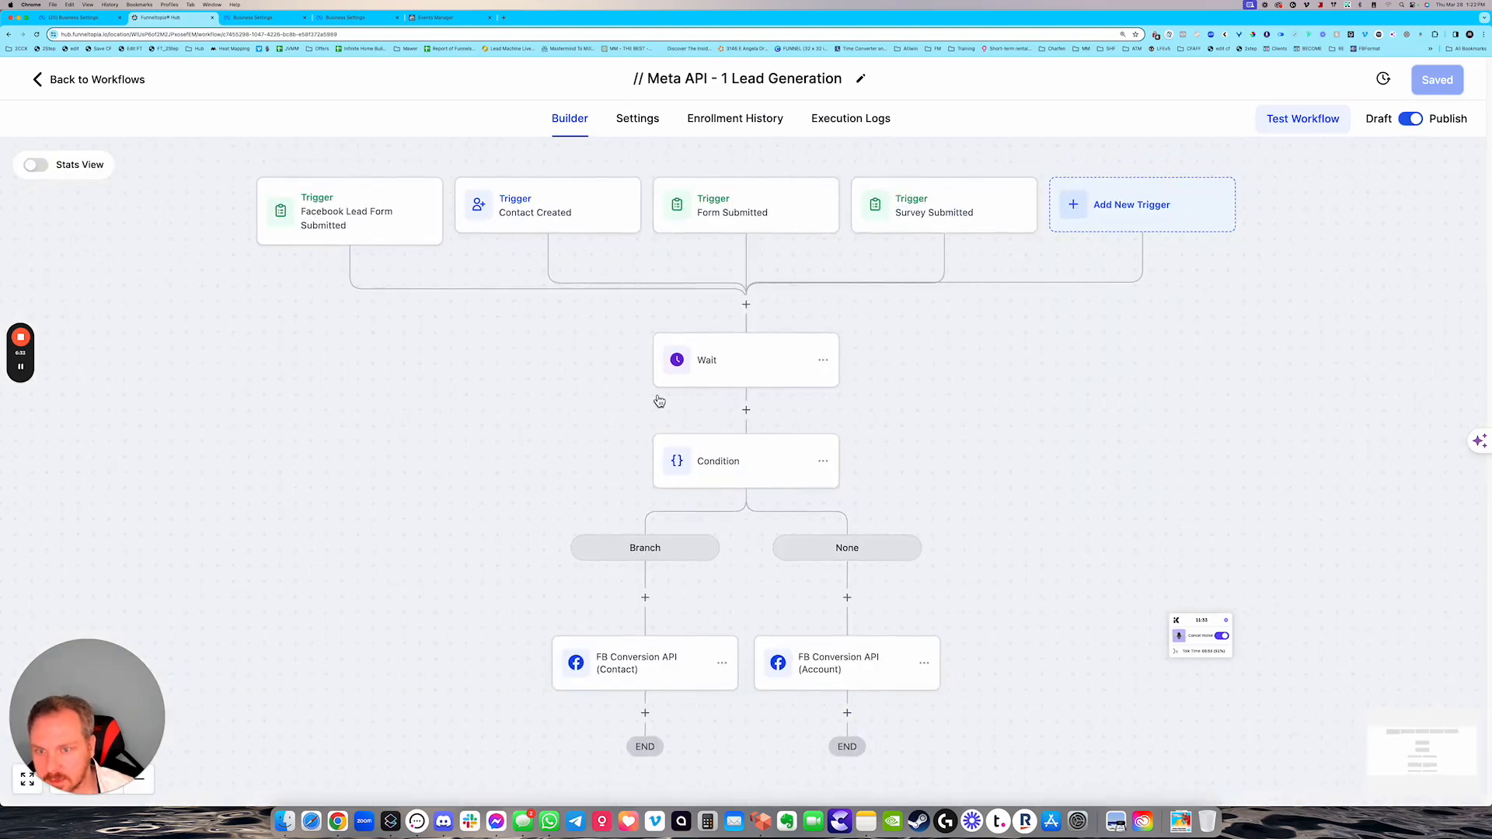
scroll(710, 405, down, 4)
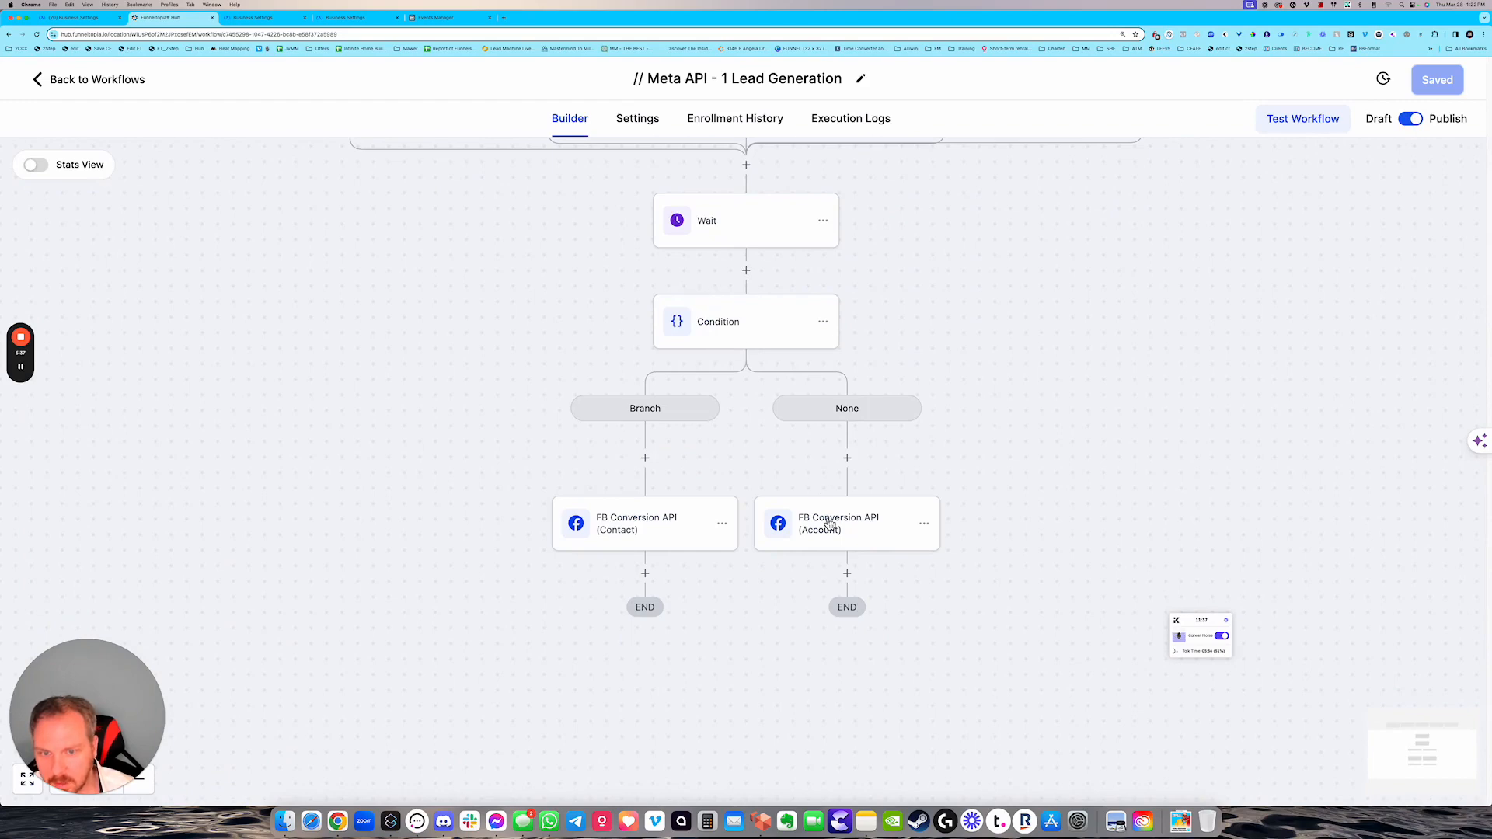
click(850, 541)
scroll(1125, 345, down, 1)
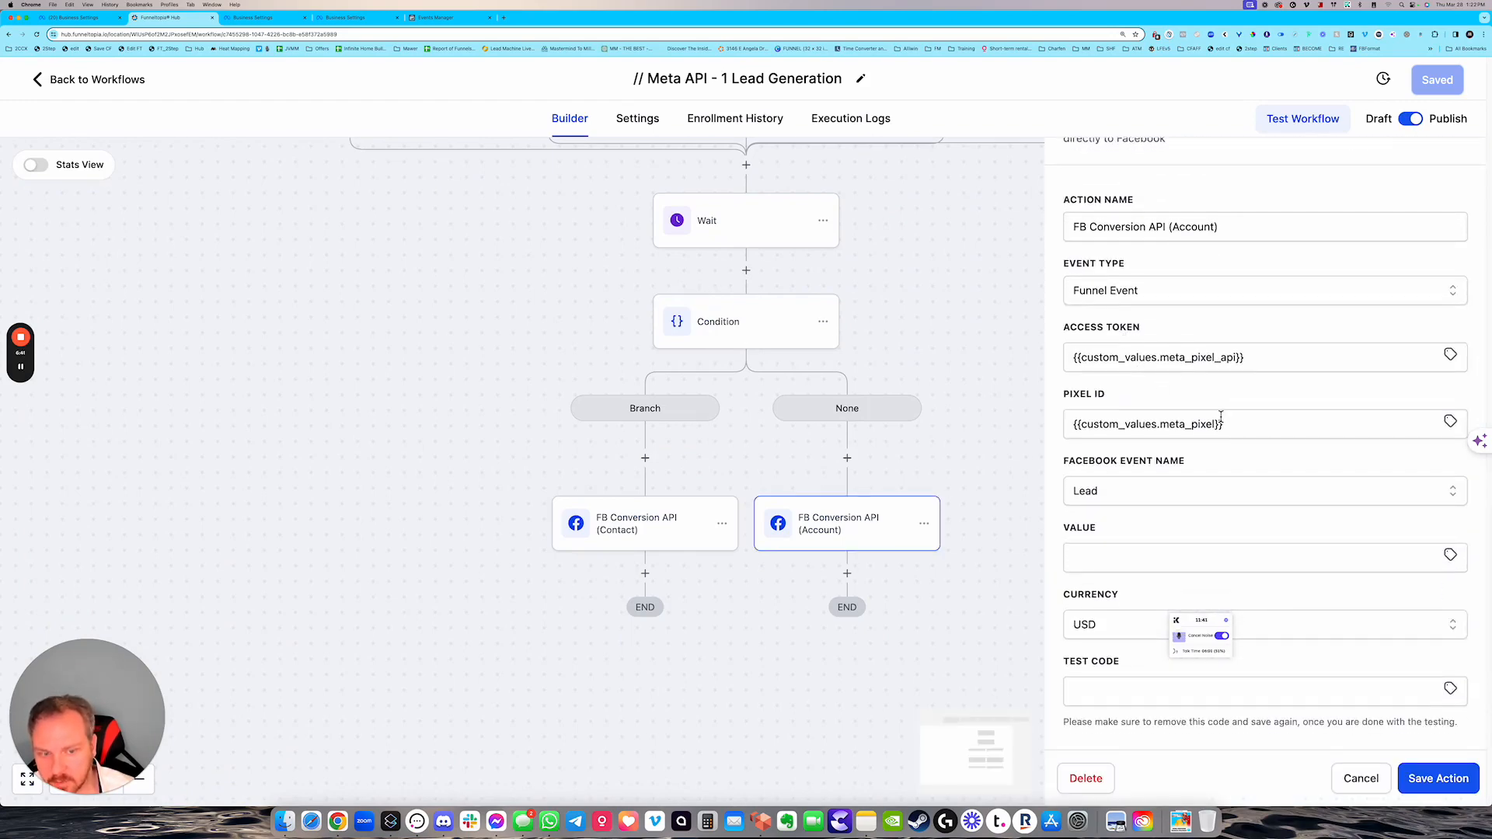
triple_click(1244, 427)
drag(1247, 359, 1073, 355)
click(1217, 339)
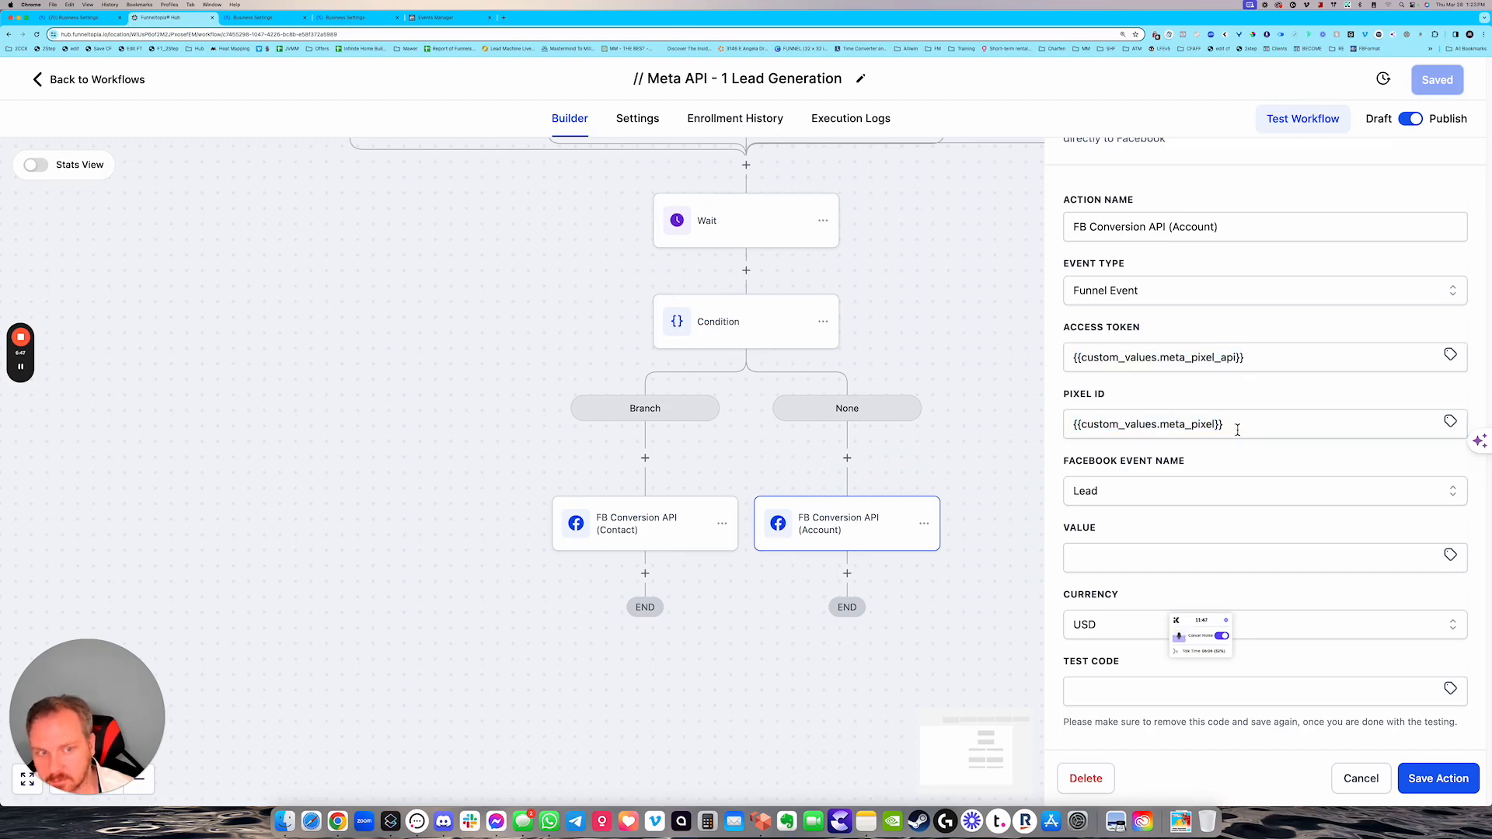
drag(1252, 363, 985, 358)
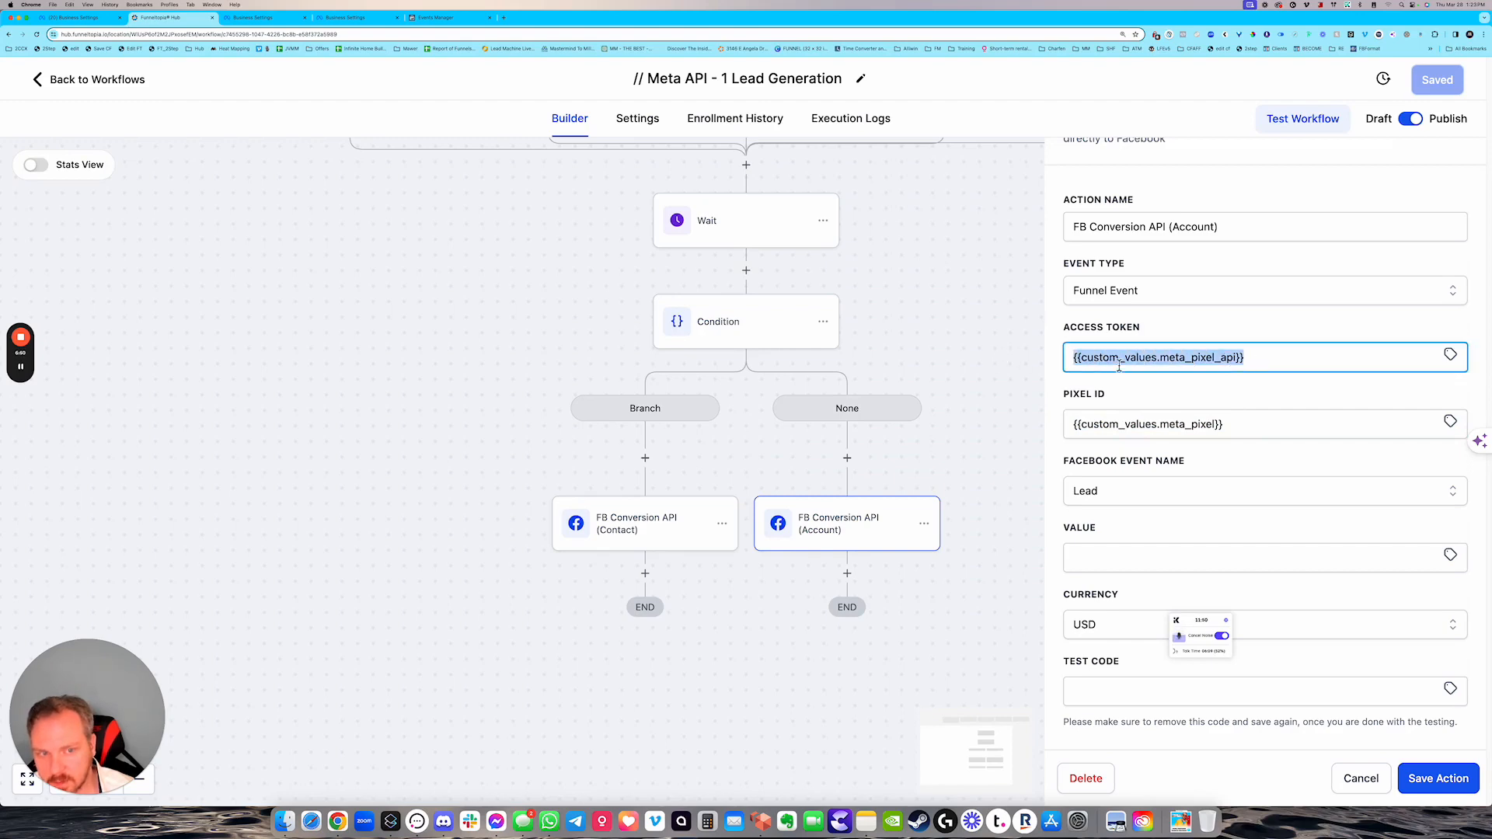
drag(1253, 435, 1051, 421)
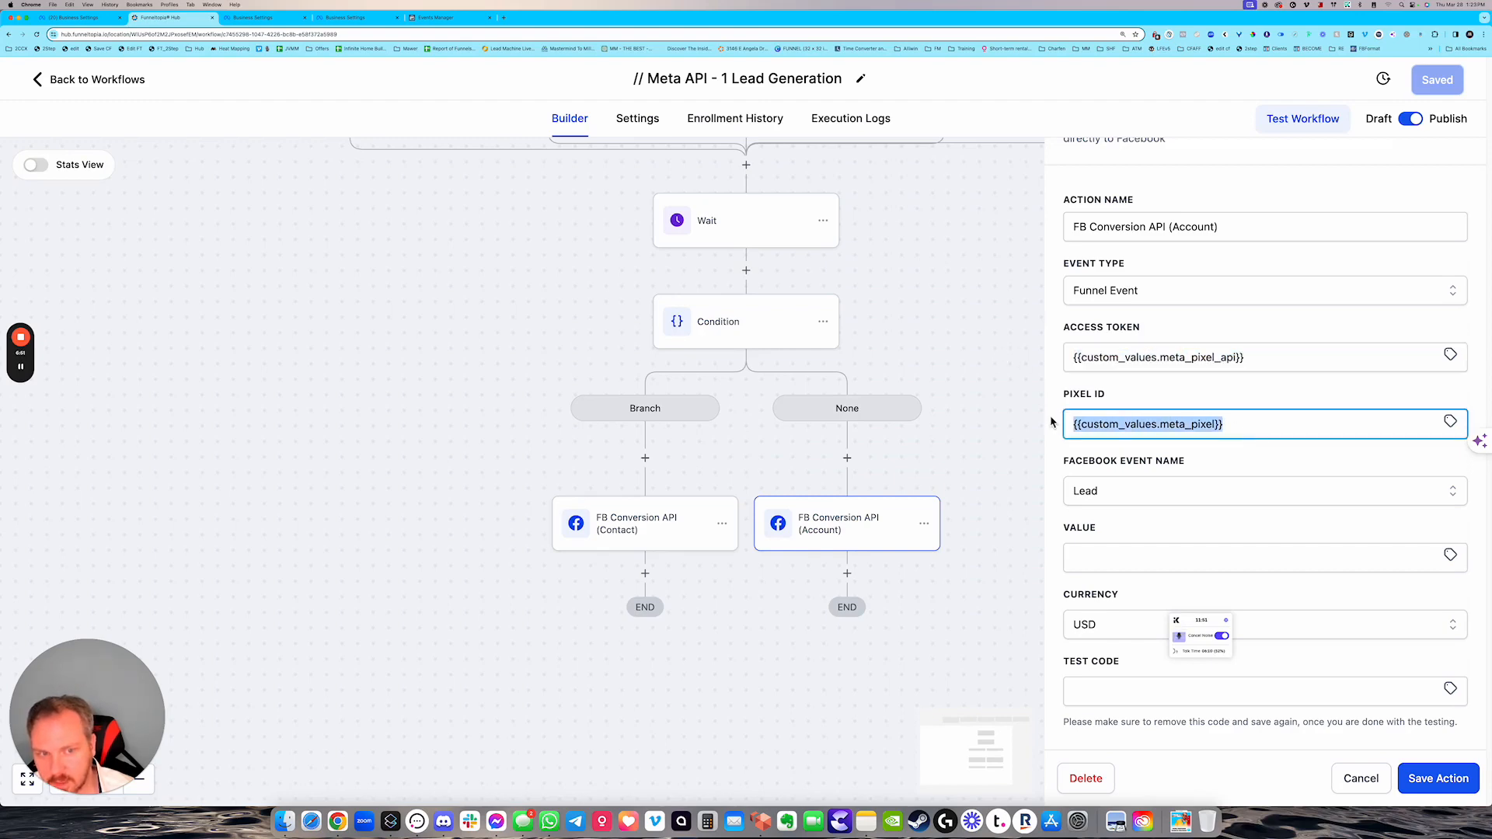
click(1100, 495)
click(1109, 496)
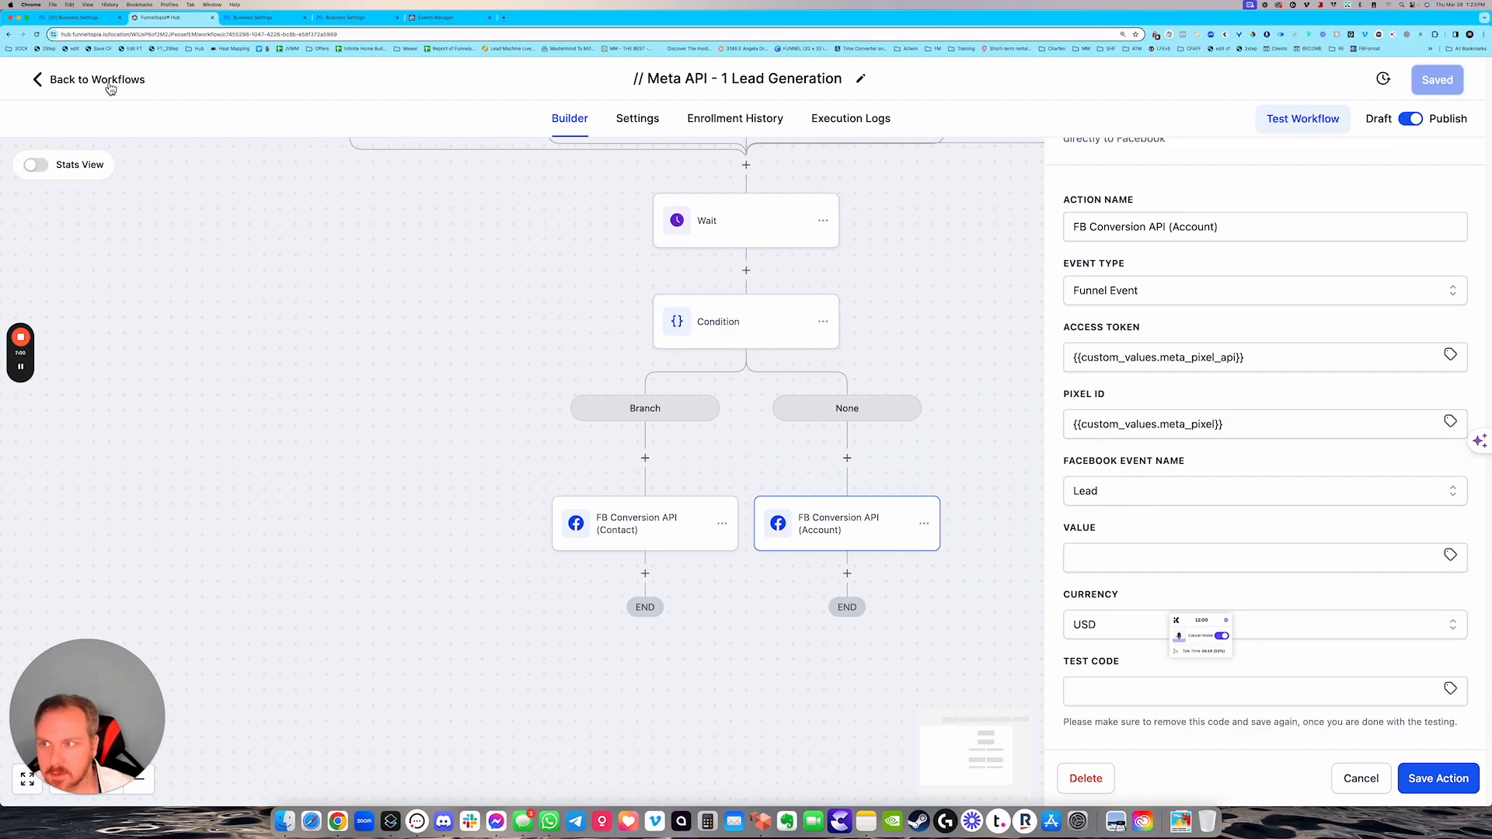
click(108, 83)
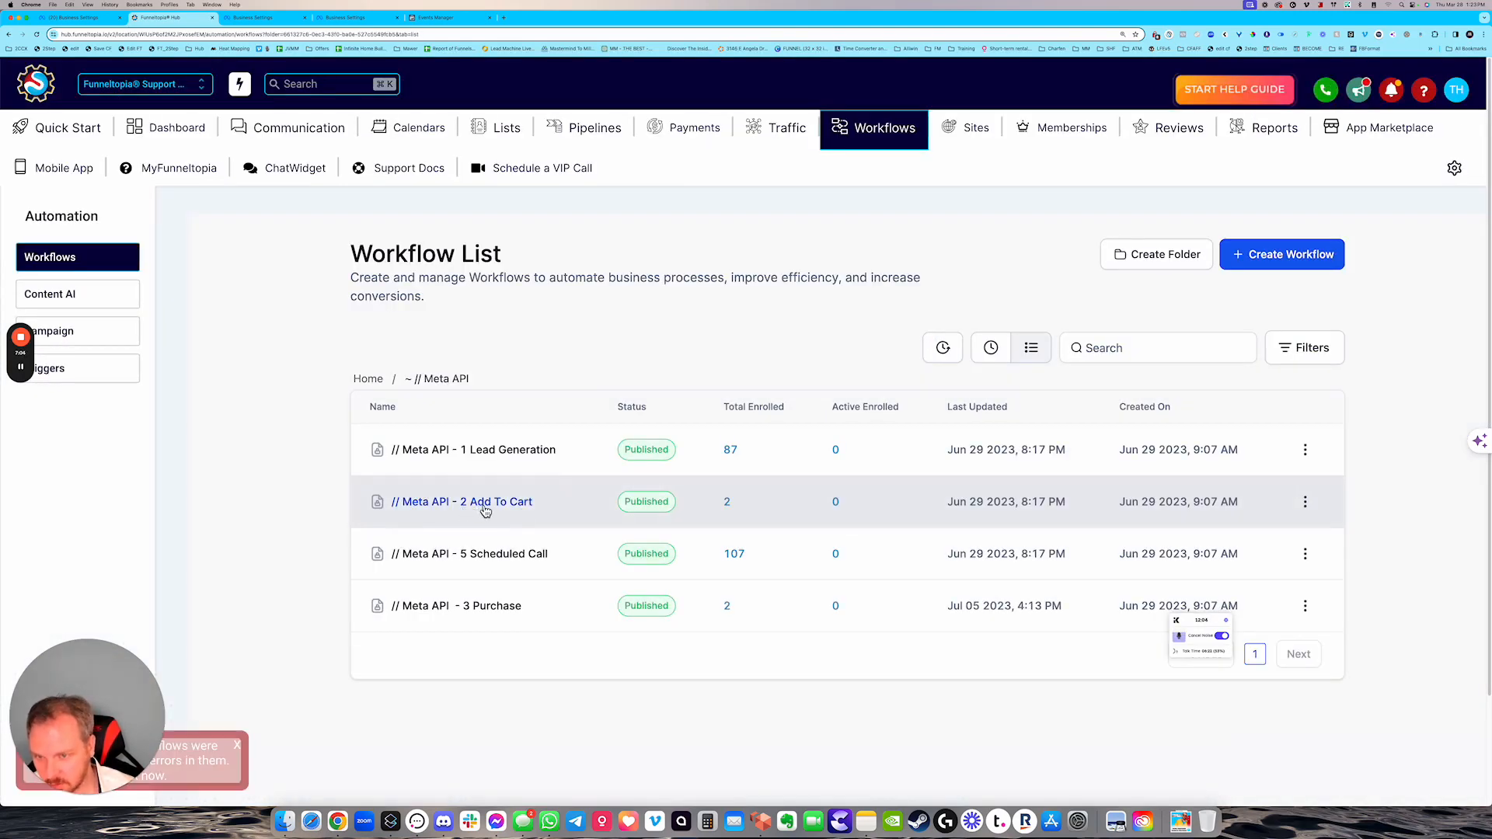
- Check the Facebook event name of FB Conversion API (Account) in "// Meta API - 5 Scheduled Call" and return to the folder
click(497, 556)
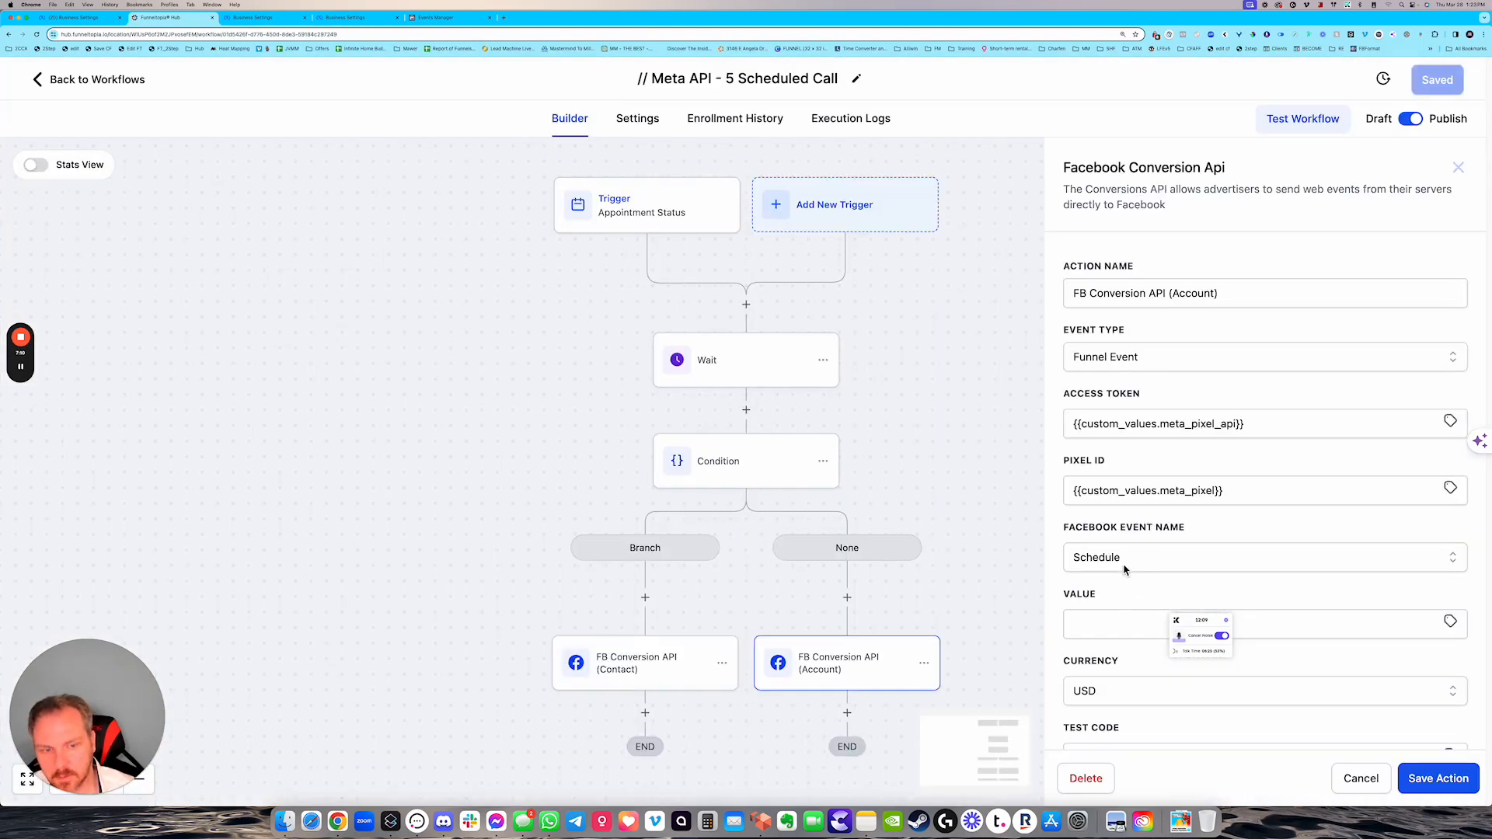
click(1123, 570)
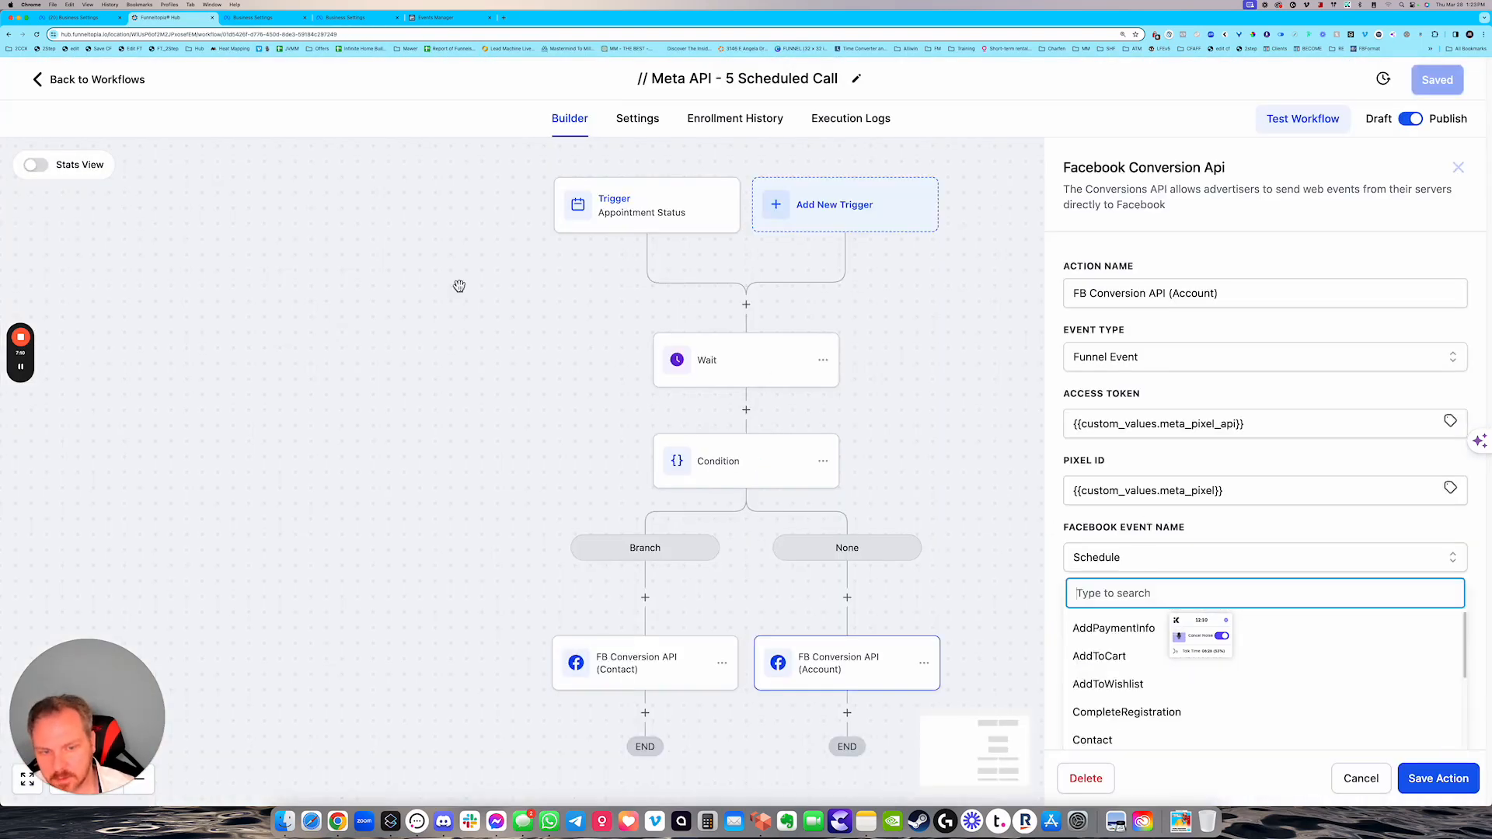
click(37, 79)
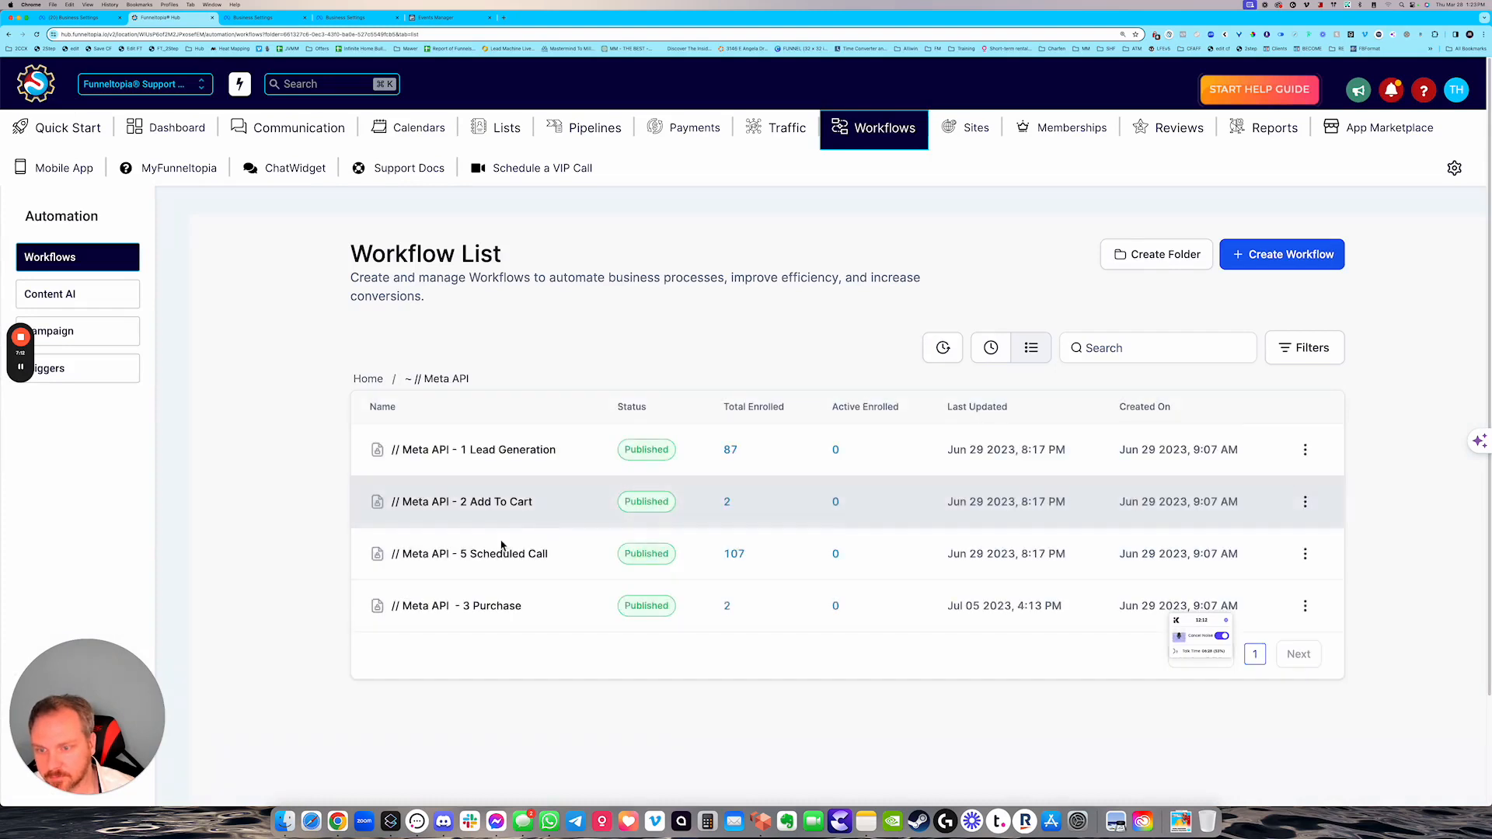
- Open "// Meta API - 3 Purchase" and examine the event name and value settings of its FB Conversion API (Account) action
click(505, 619)
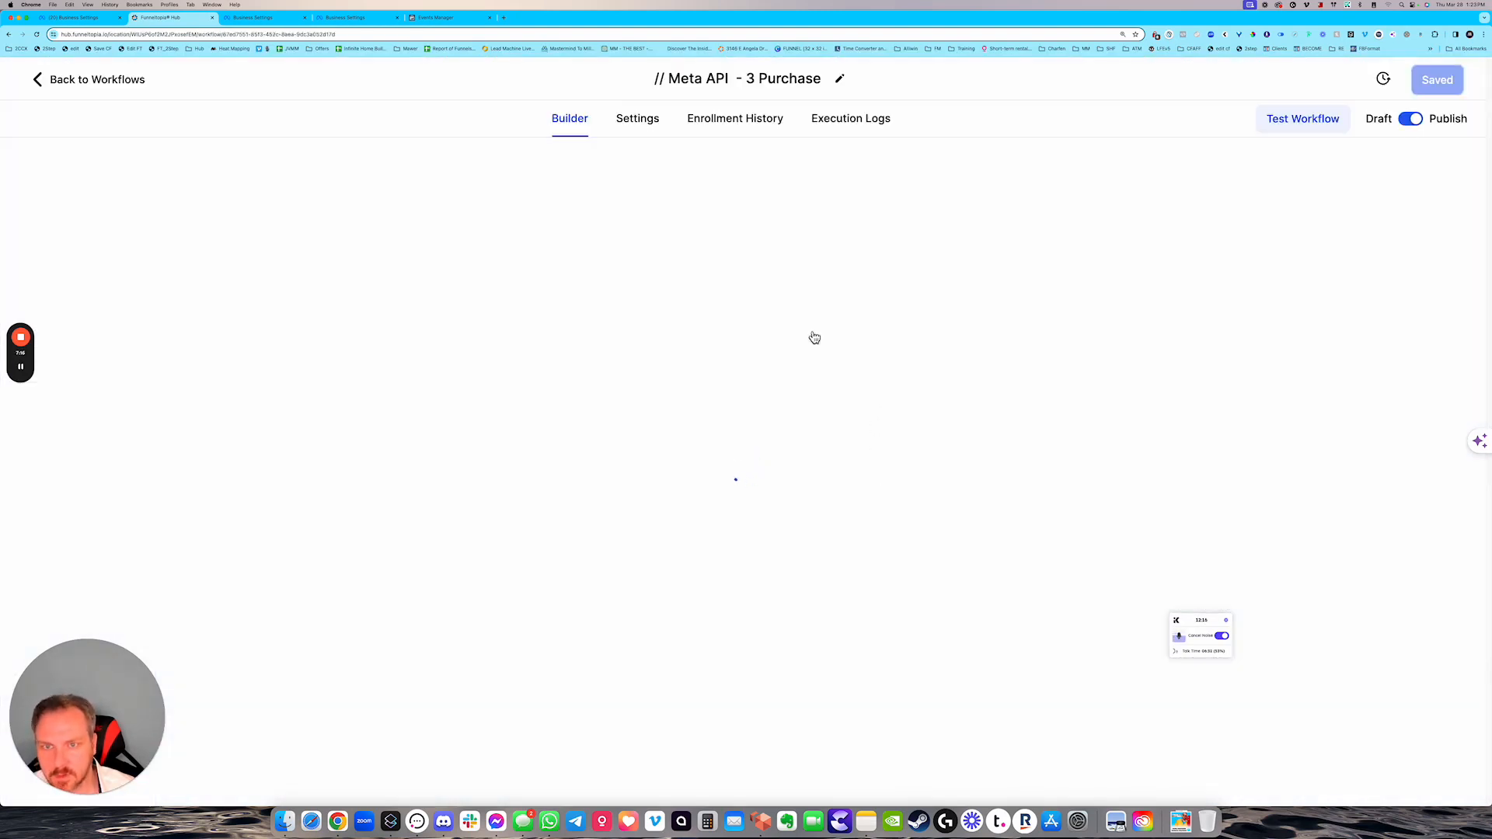
scroll(816, 509, down, 3)
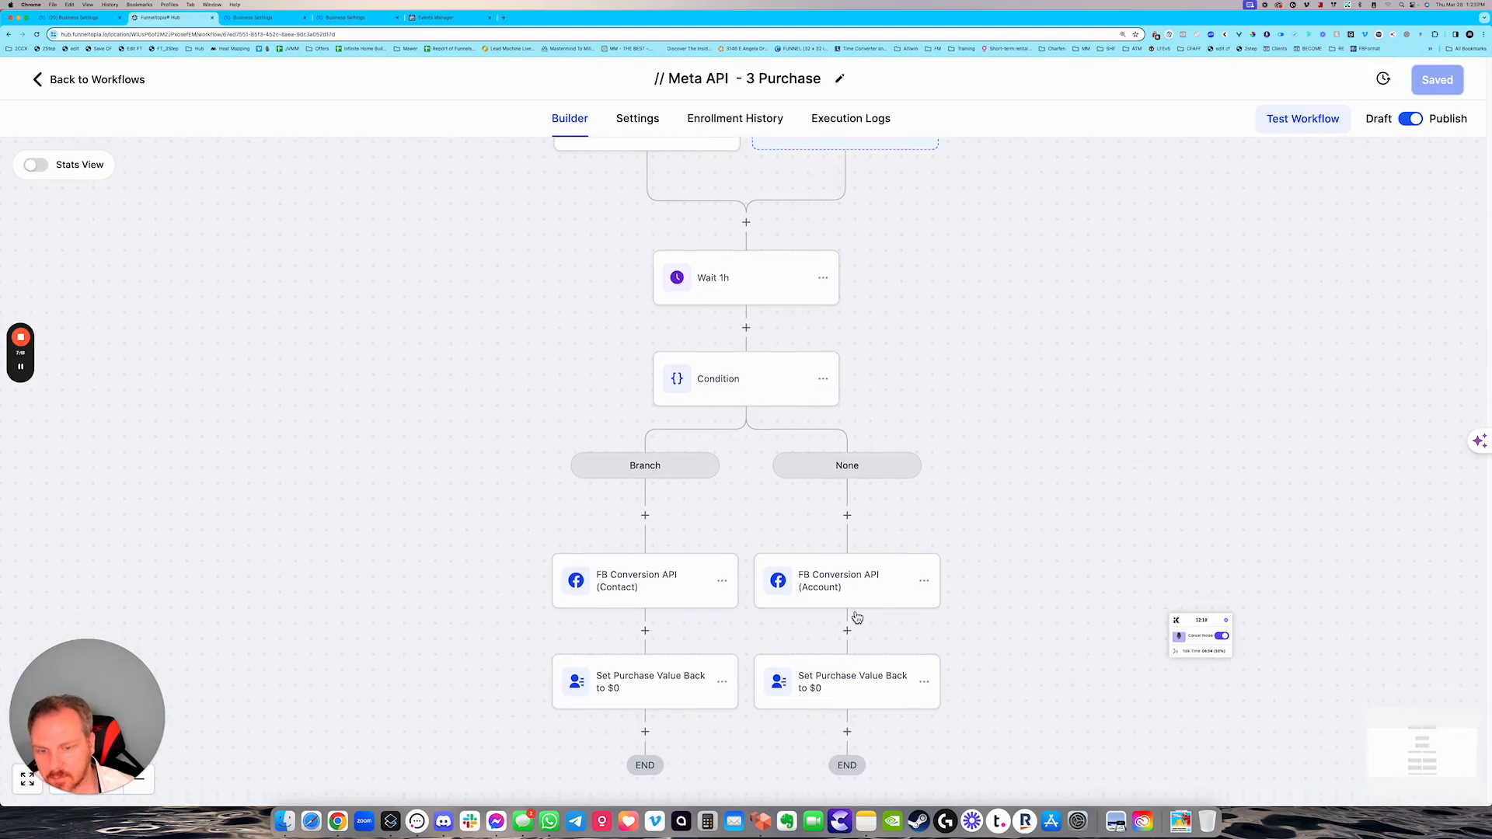
click(843, 588)
scroll(1111, 559, down, 2)
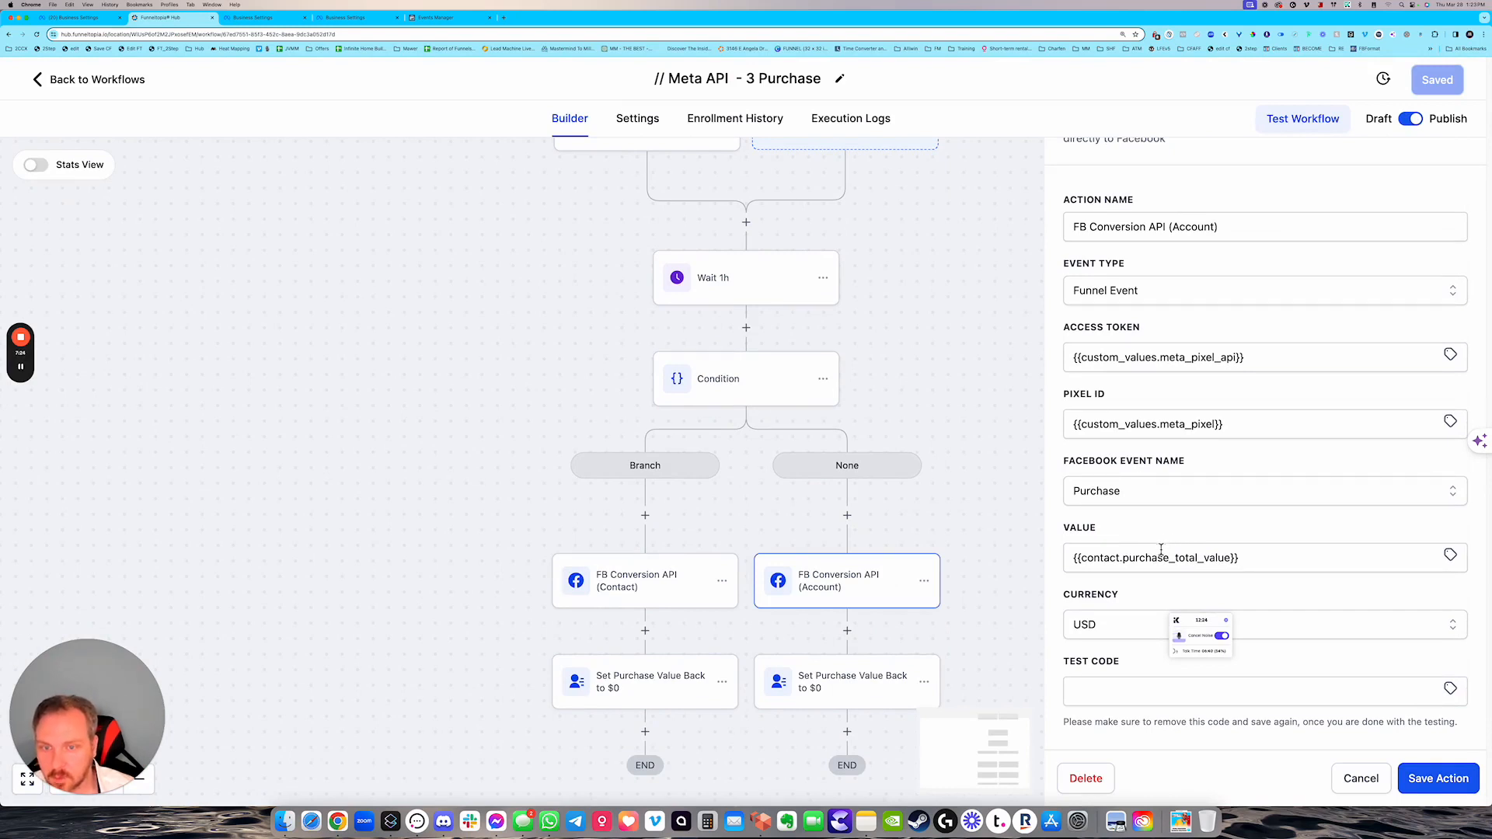
- Examine the trigger and the Wait 1h delay settings of the "// Meta API - 3 Purchase" workflow, and close them without saving
scroll(1162, 546, up, 2)
scroll(824, 505, up, 2)
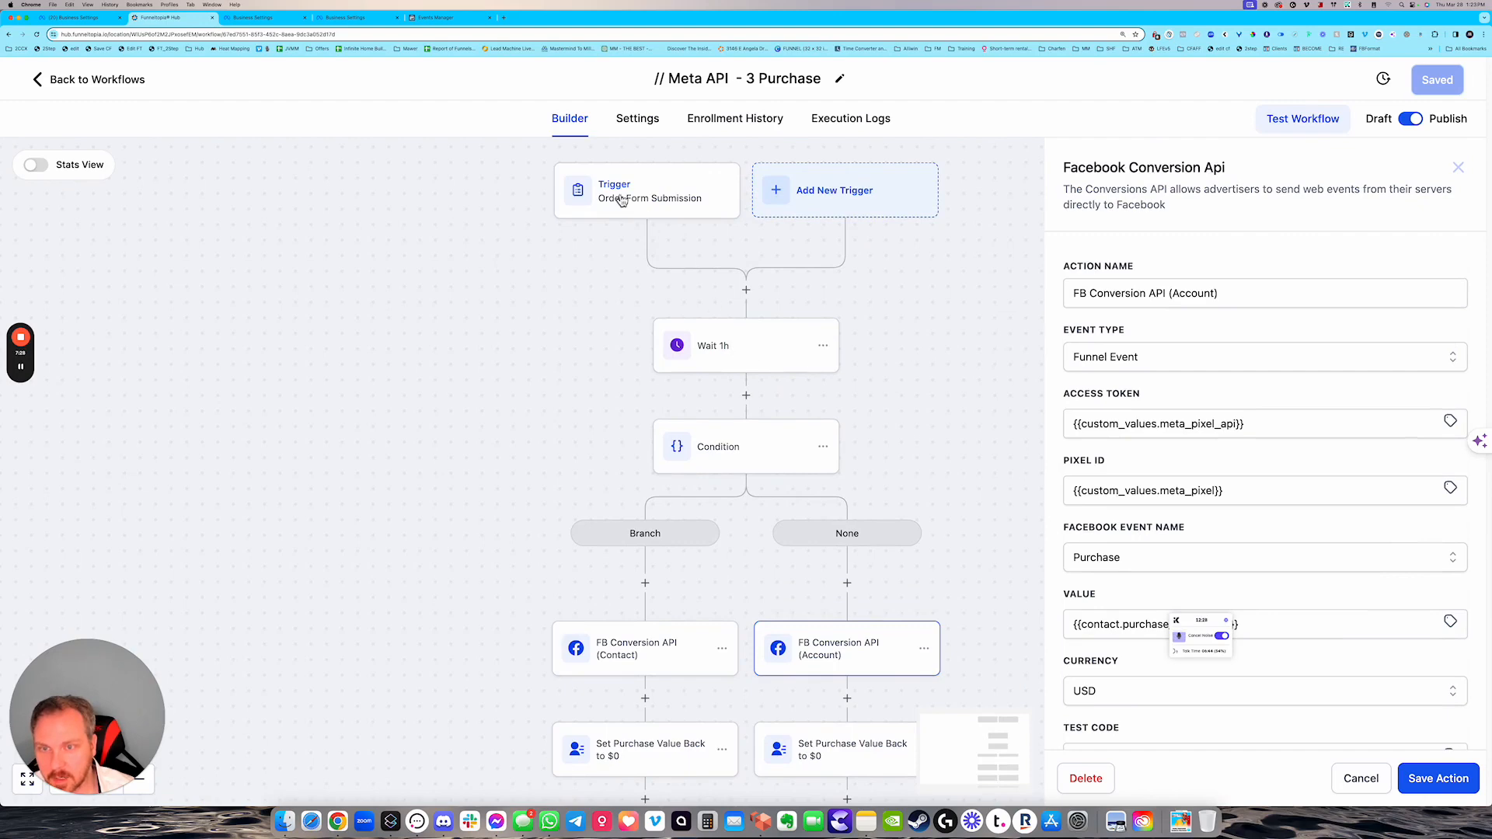
drag(752, 79, 812, 87)
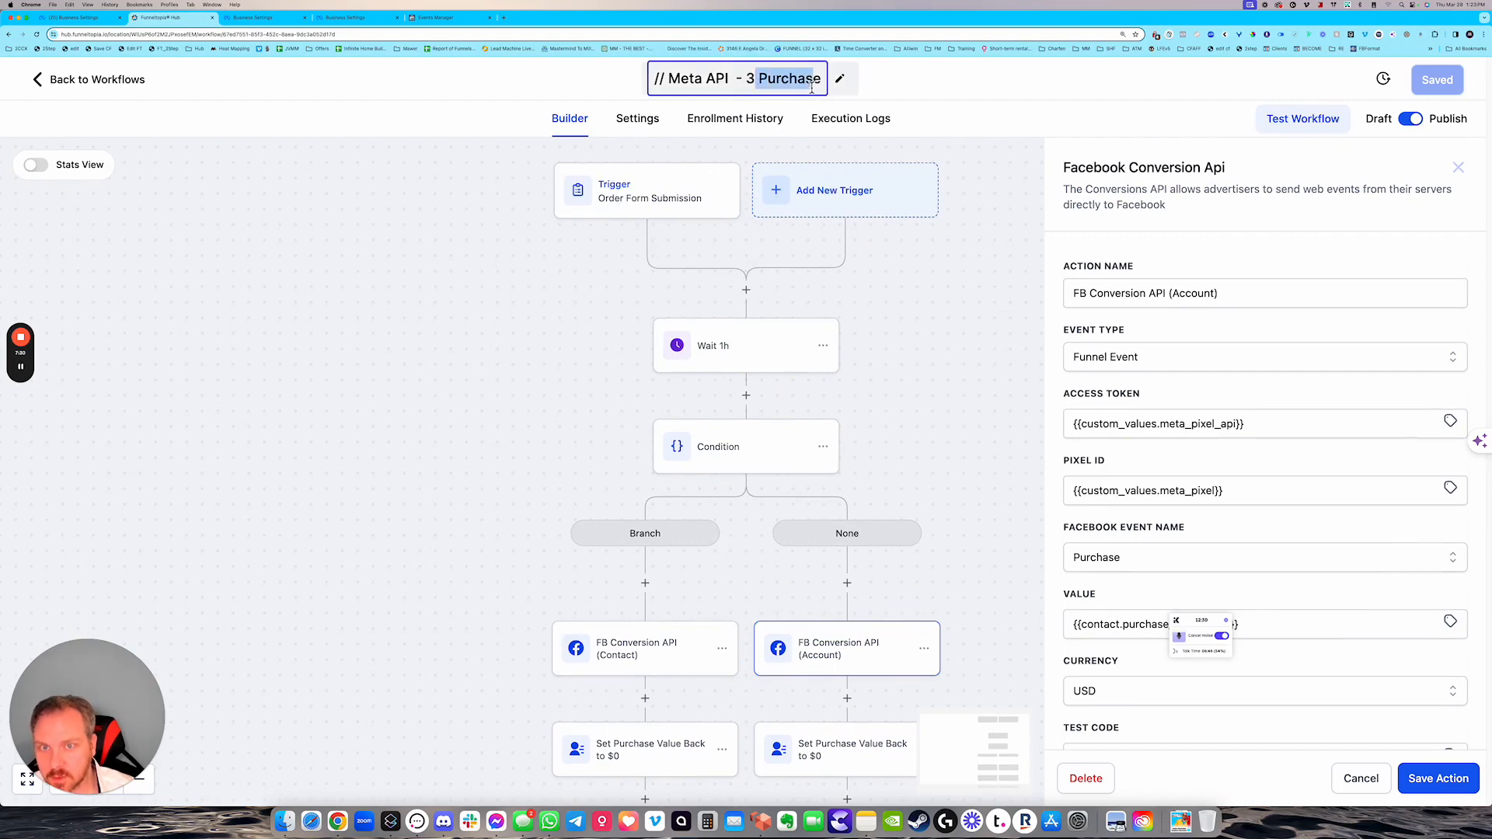
click(814, 84)
click(721, 368)
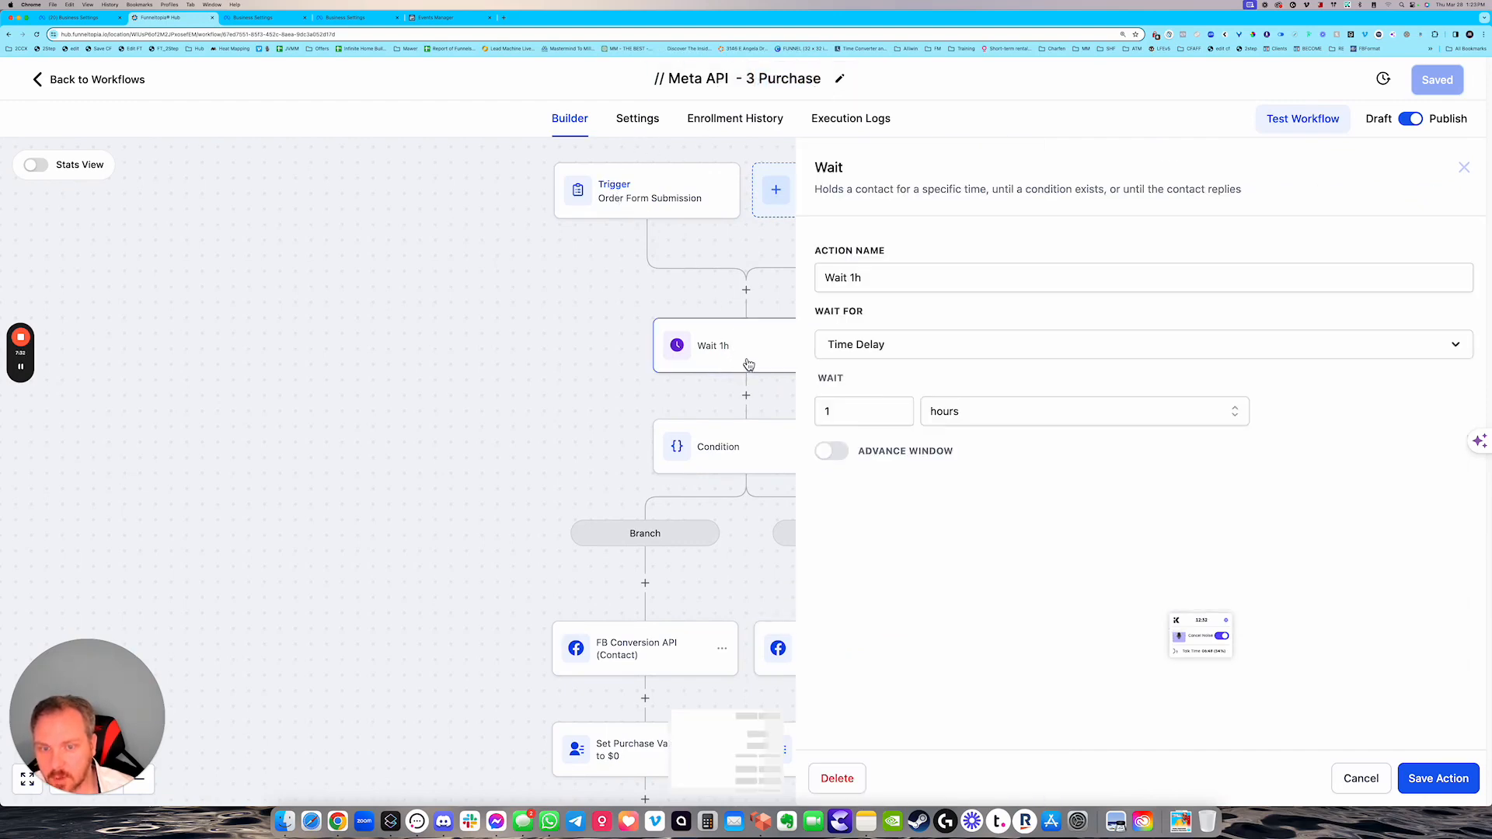
click(1362, 779)
- Review the FB Conversion API (Account) action in the None branch again, close it without saving, and return to the Meta API workflow folder
scroll(859, 575, down, 2)
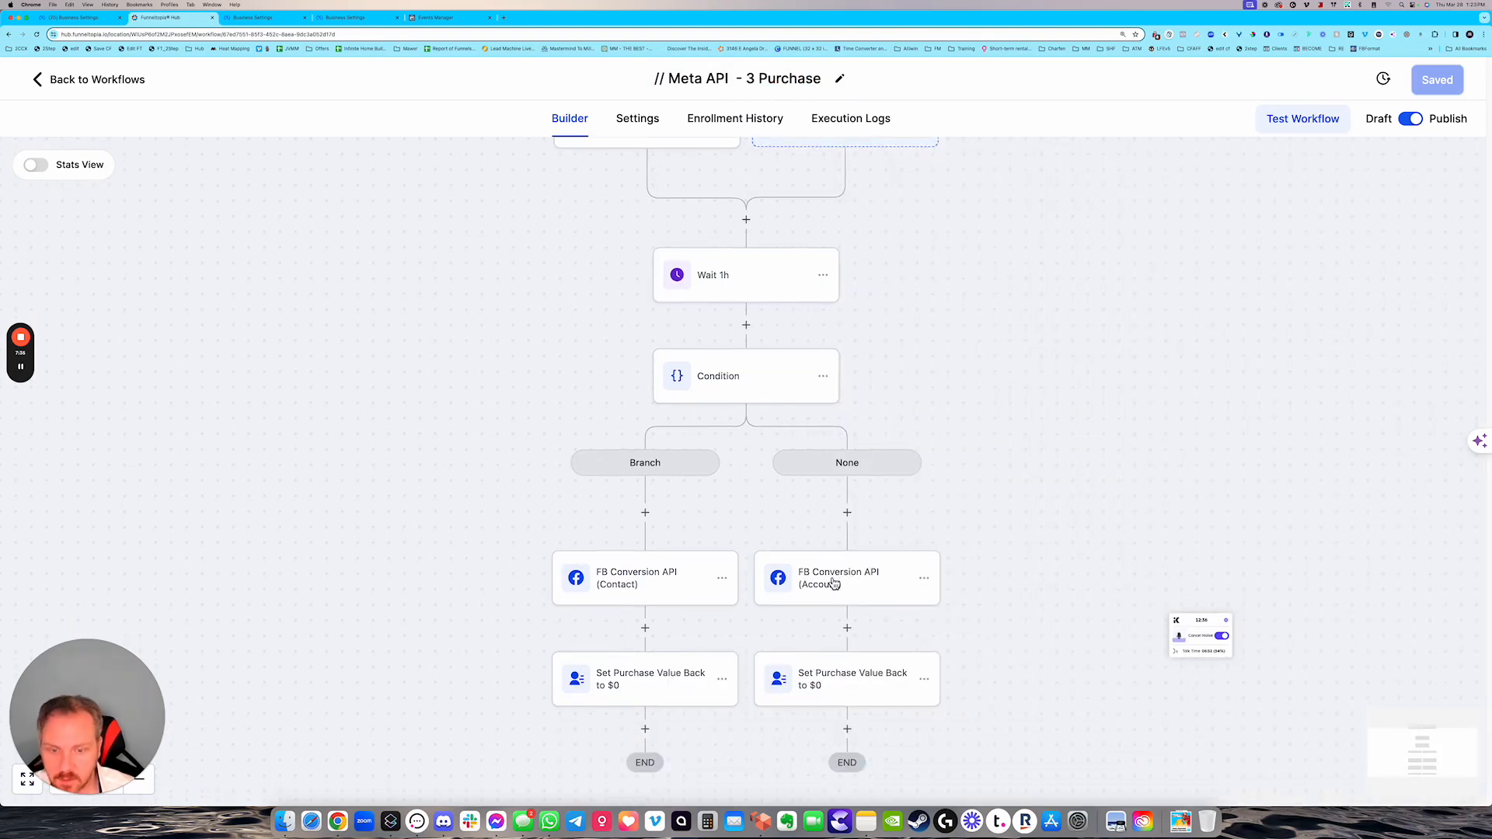
click(846, 590)
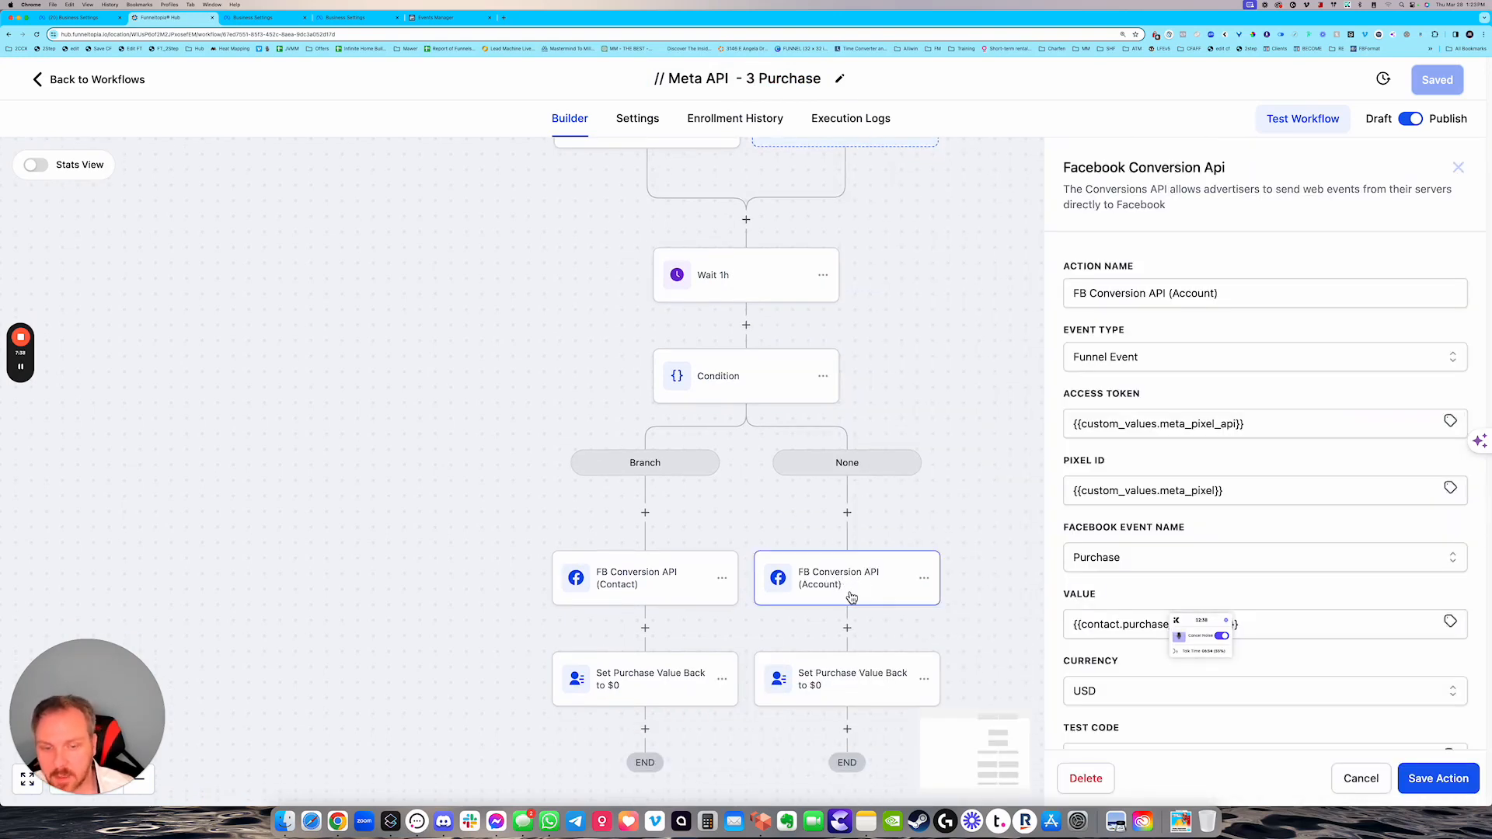
click(1361, 780)
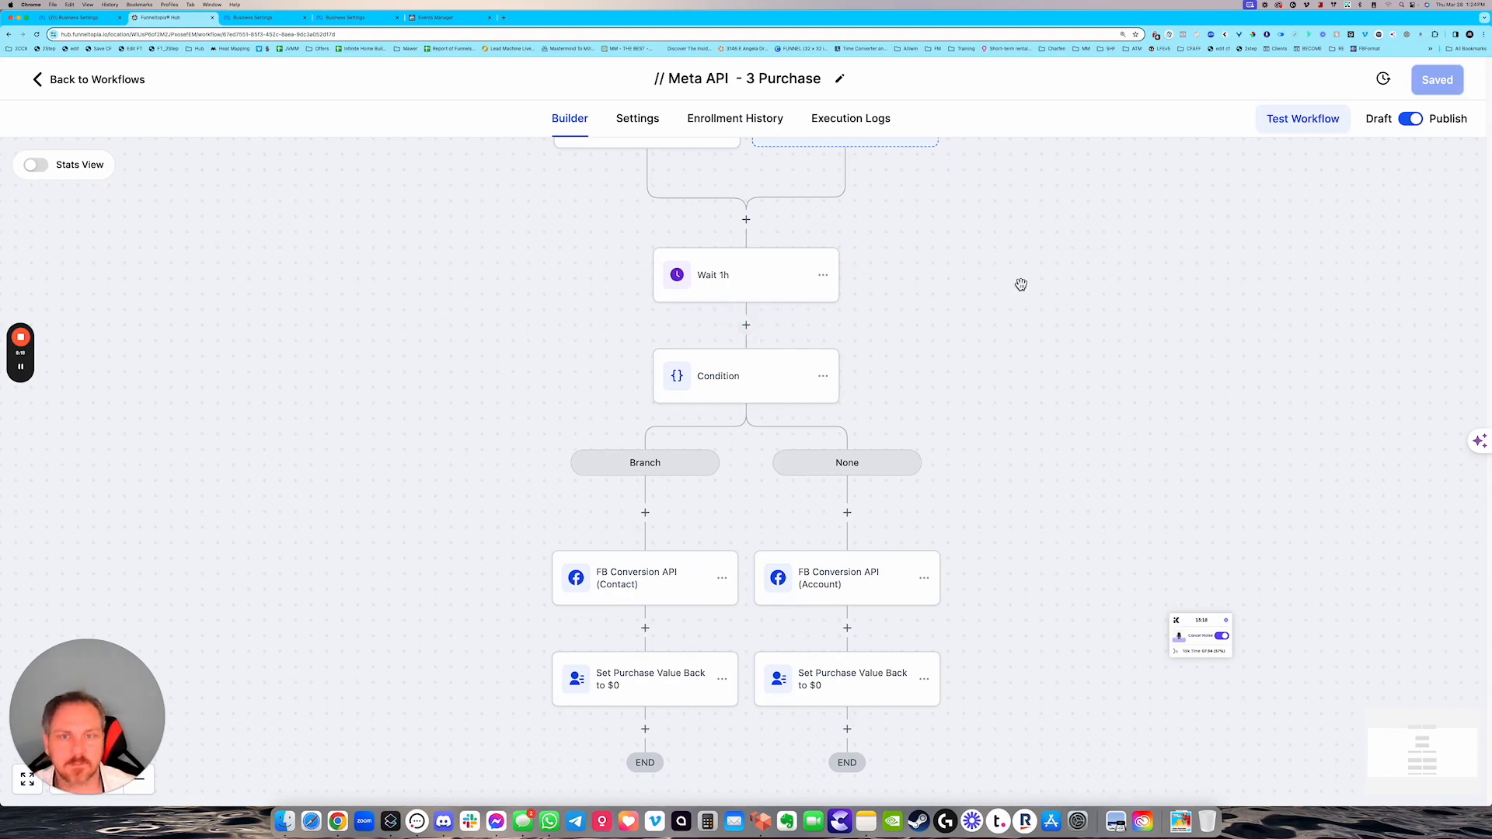
click(92, 85)
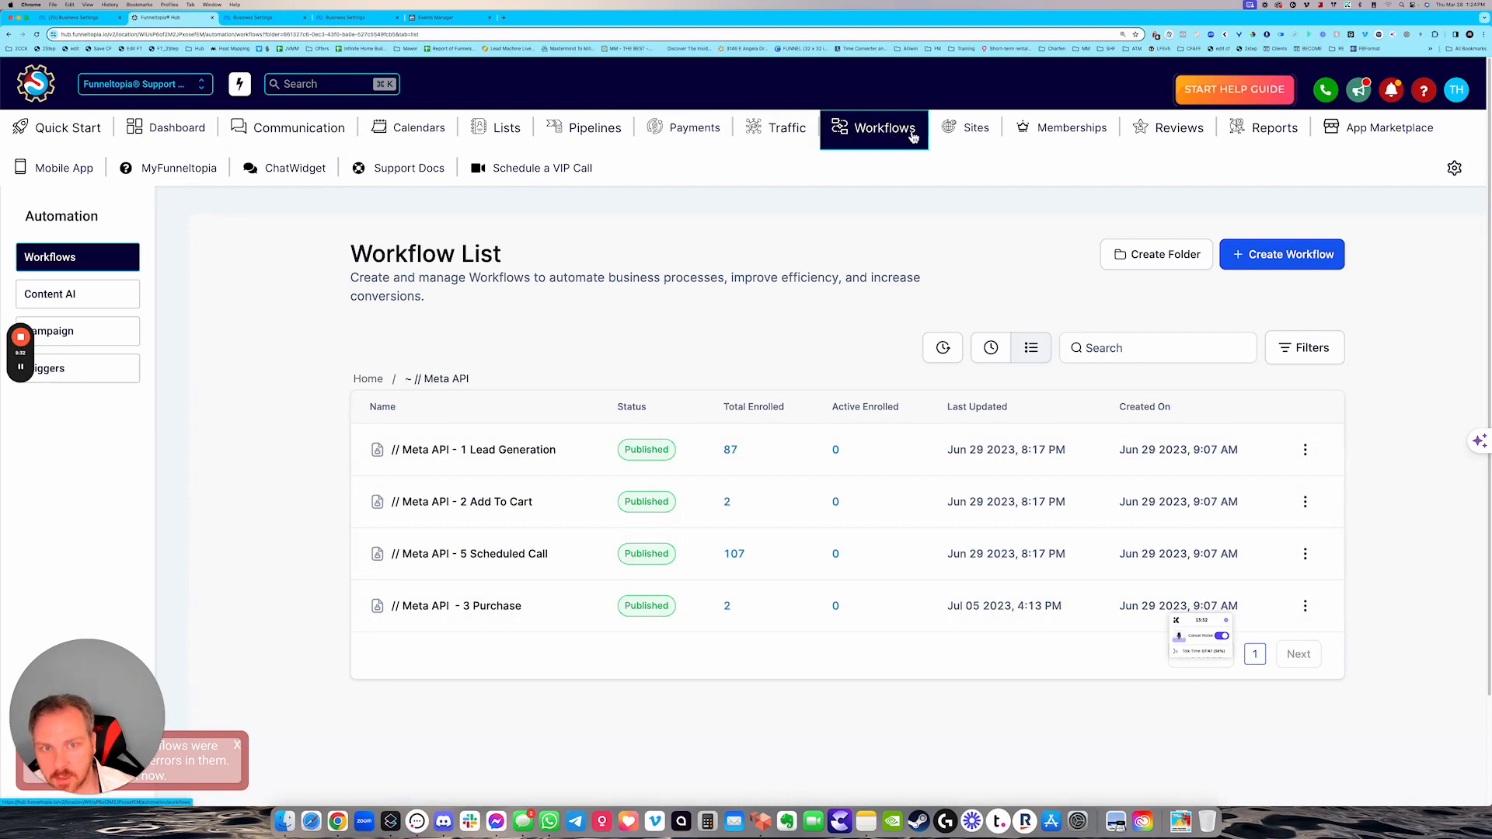
- Open the reporting area and examine the Facebook Ads report
click(1265, 129)
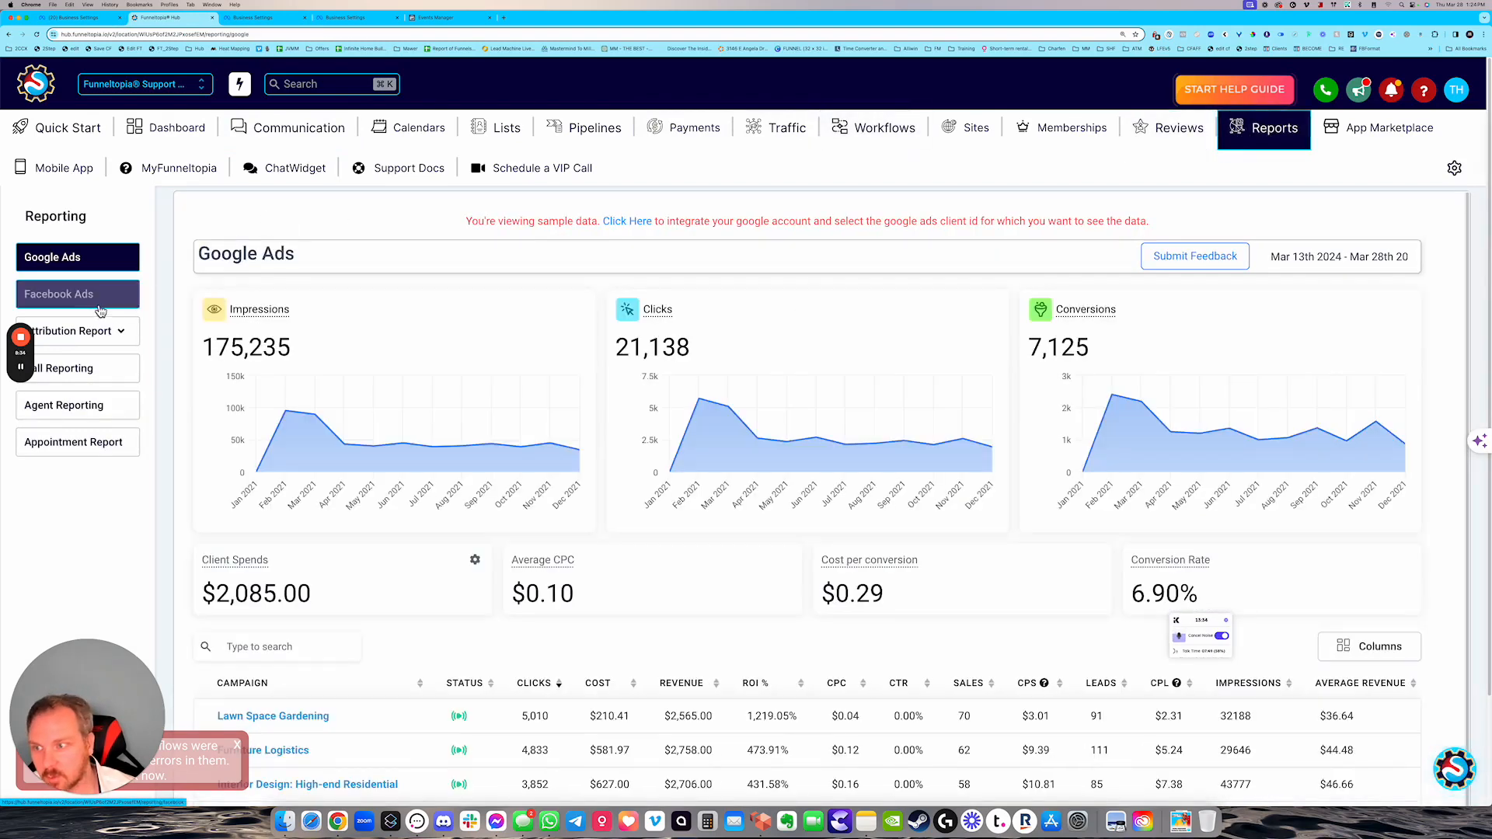
click(100, 311)
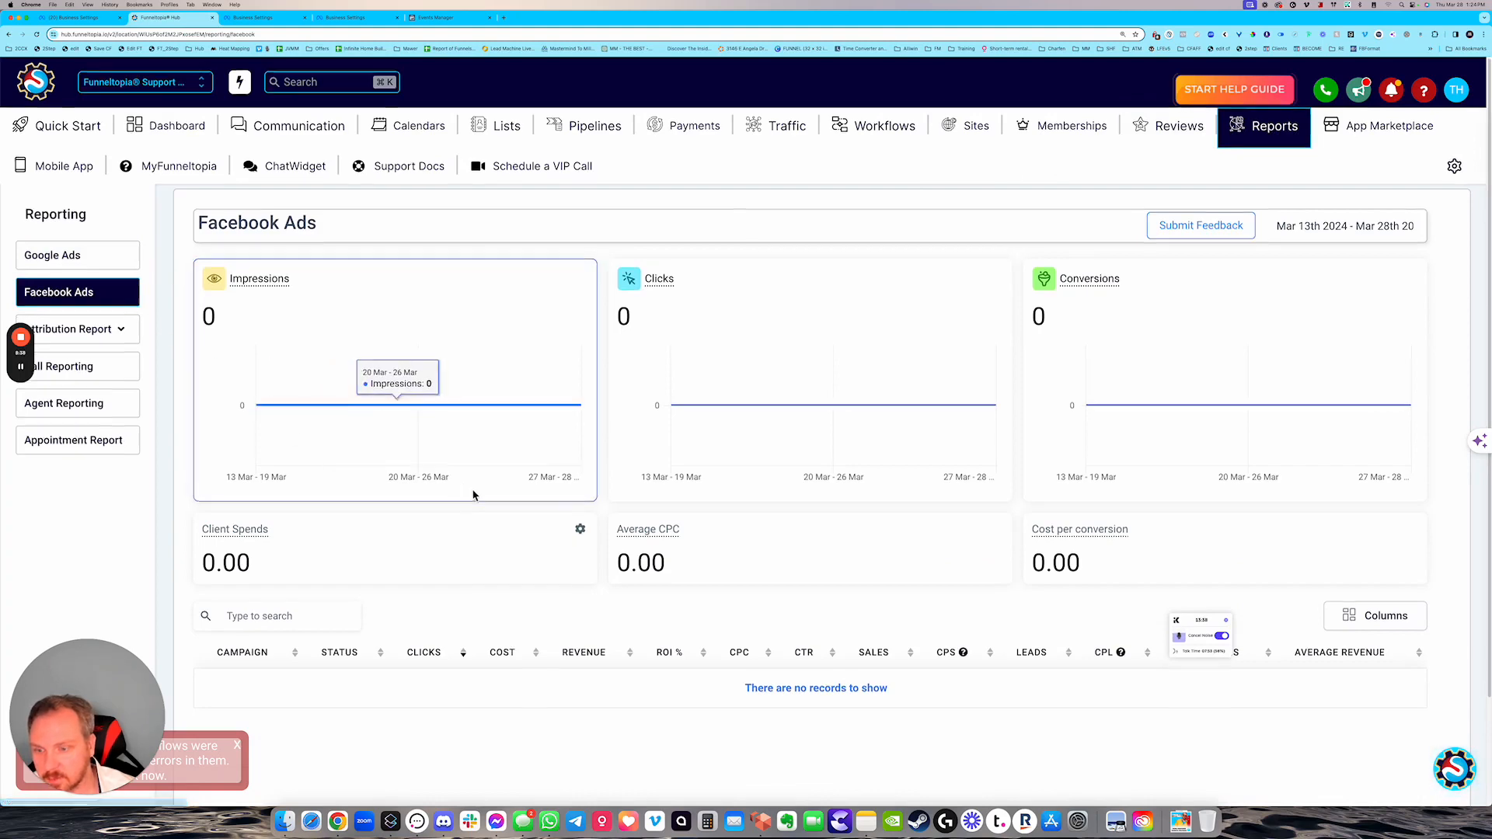
scroll(809, 580, down, 2)
scroll(655, 583, up, 2)
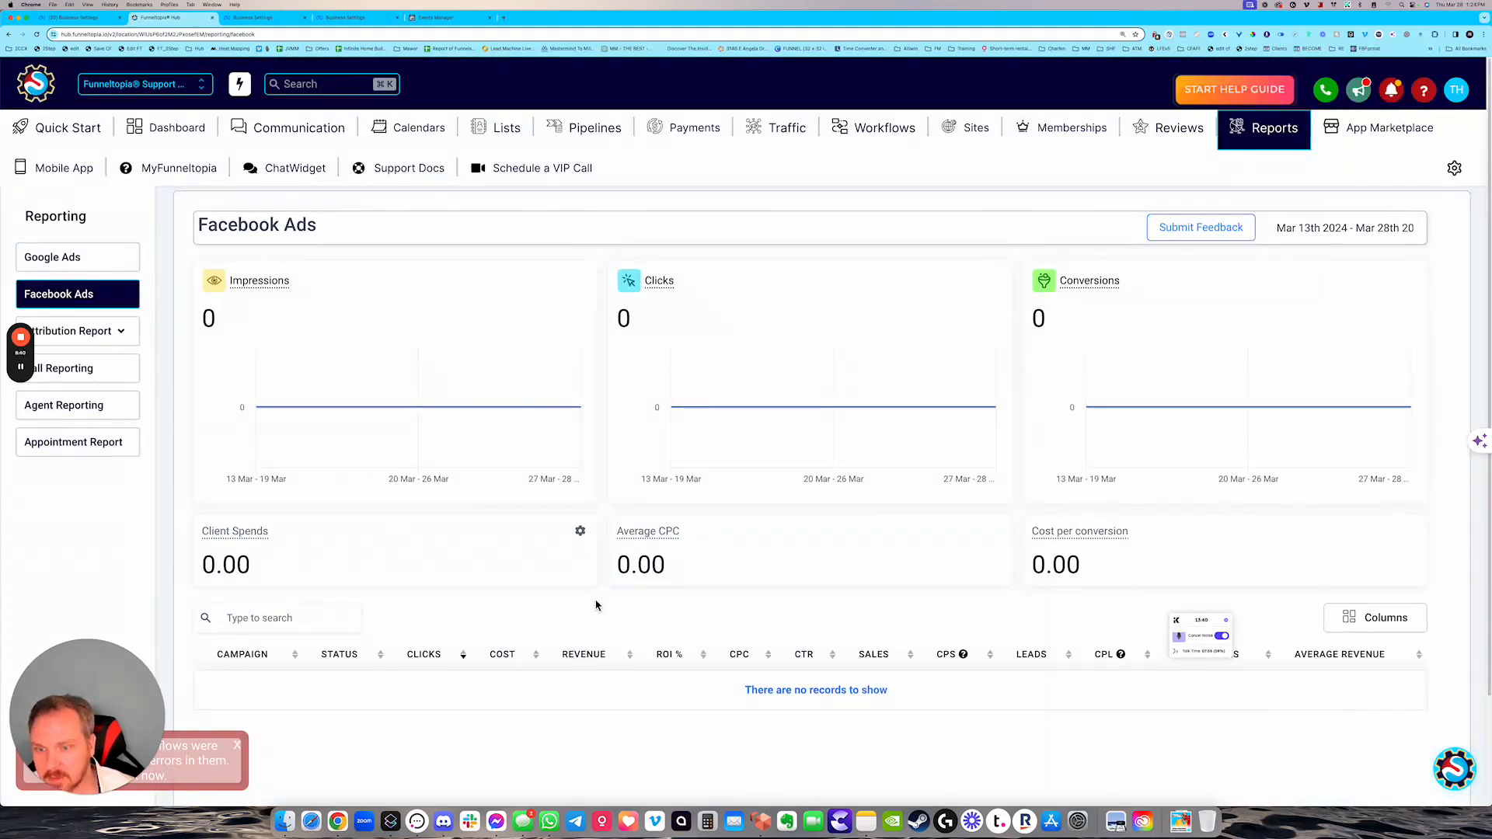
- Switch to Meta Business settings, open the "Funnel Mag US" ad account in Ads Manager, and dismiss the ad account updates
click(353, 17)
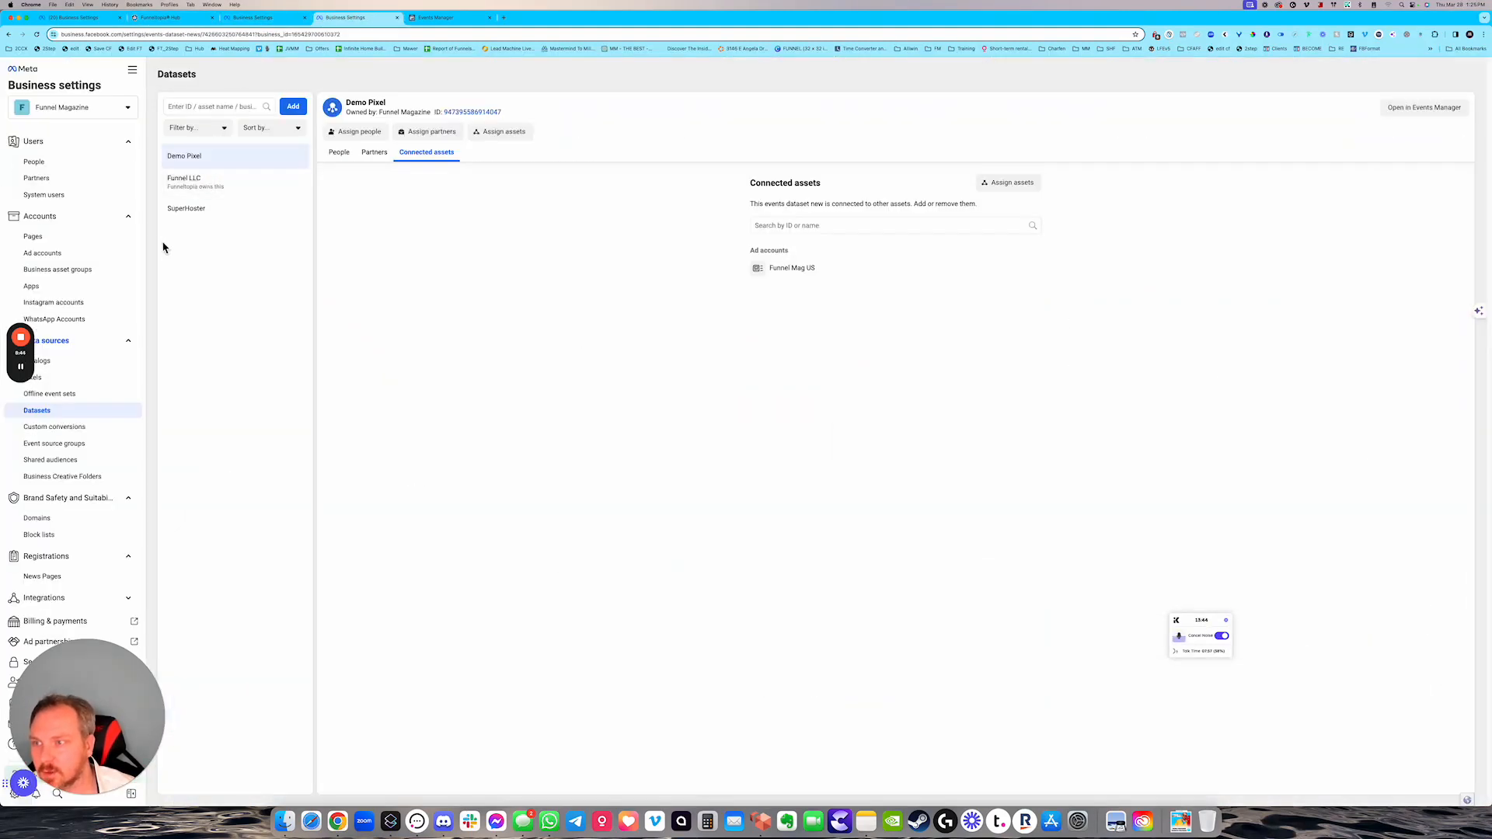
click(59, 259)
click(203, 221)
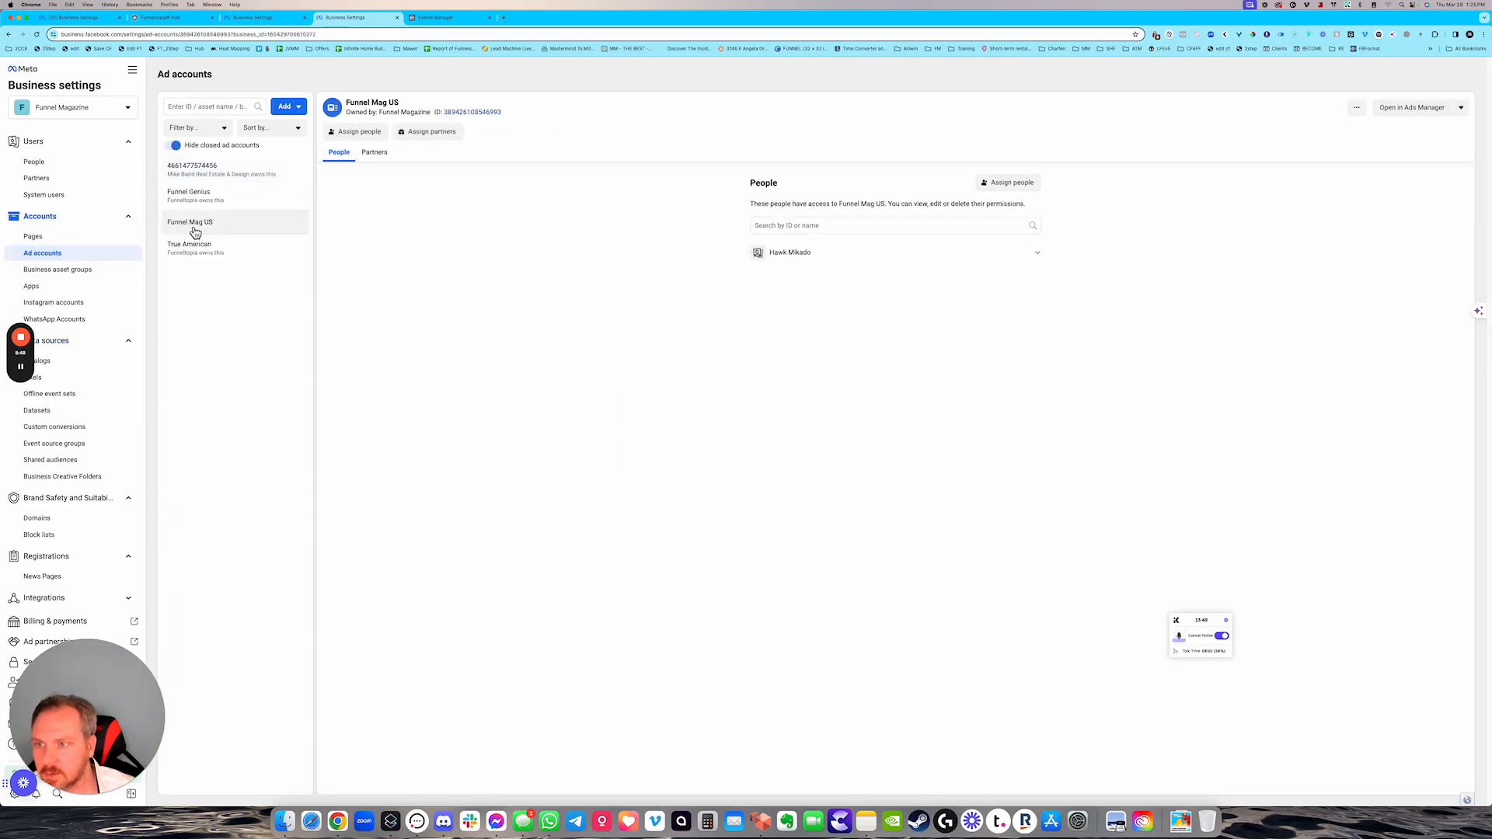
click(1403, 108)
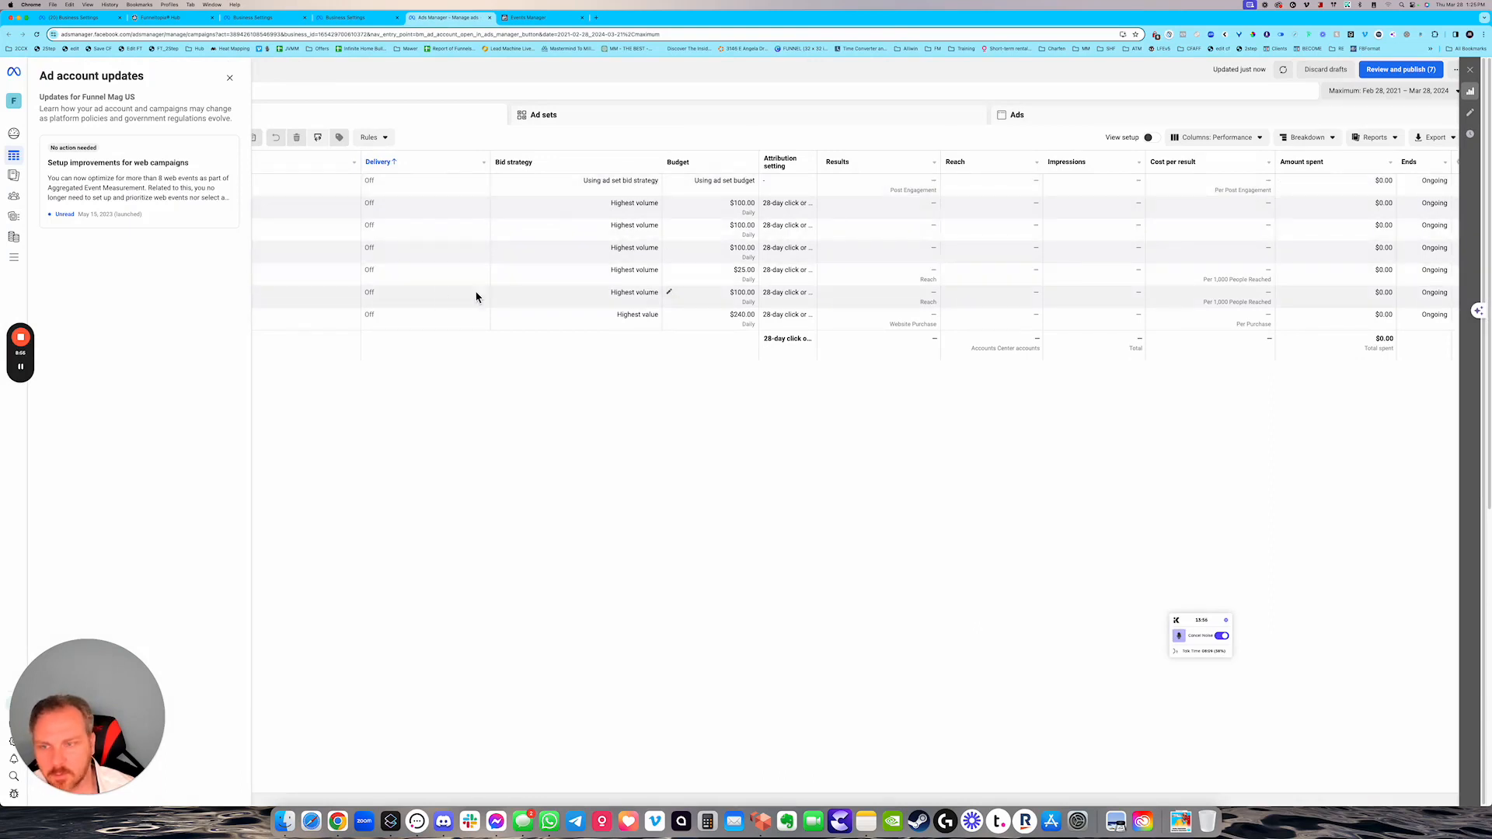
click(229, 78)
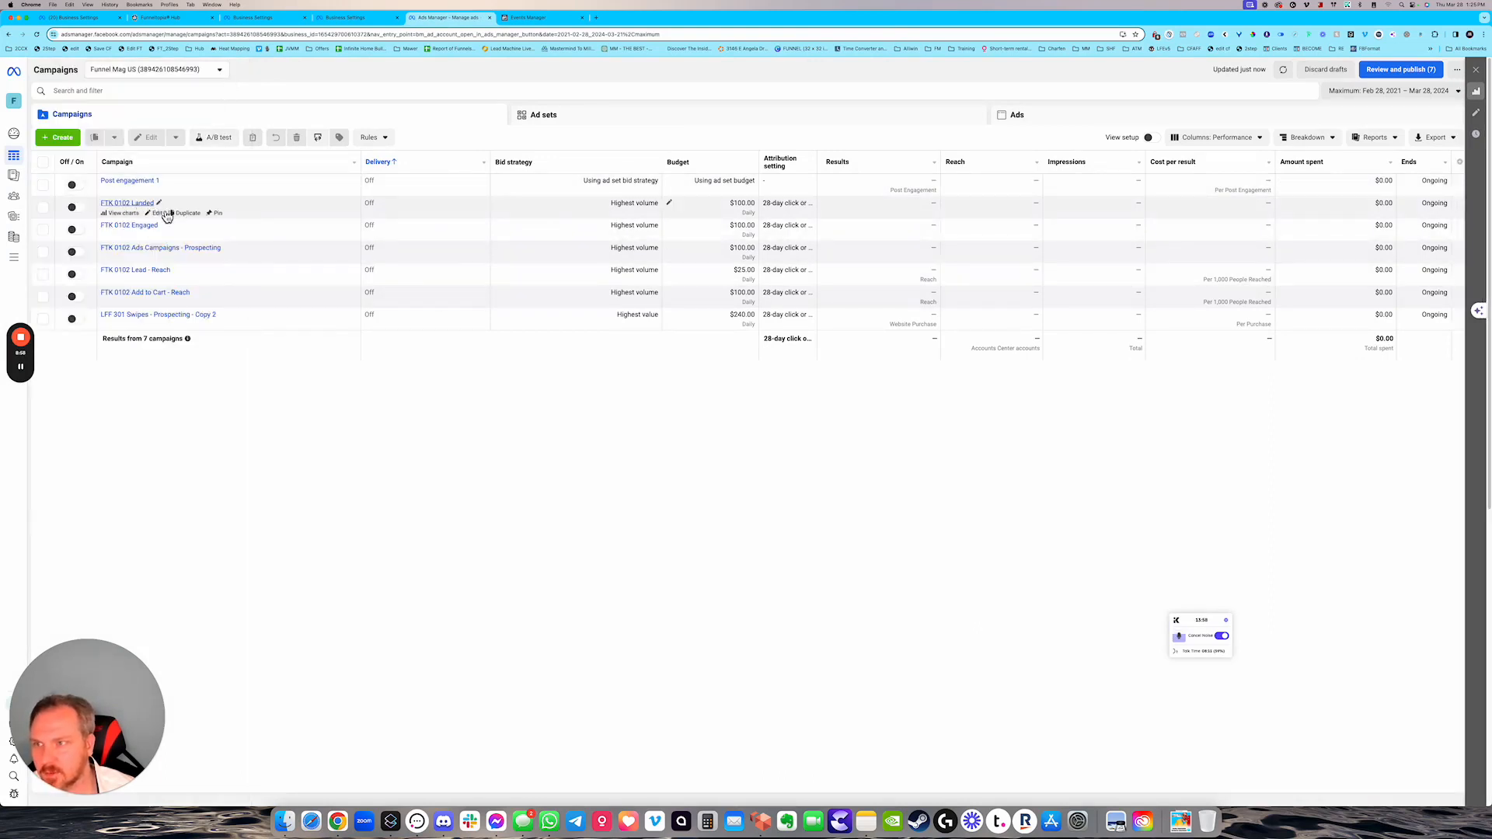
- Start creating a new campaign, select the Traffic objective, and read its description
click(62, 140)
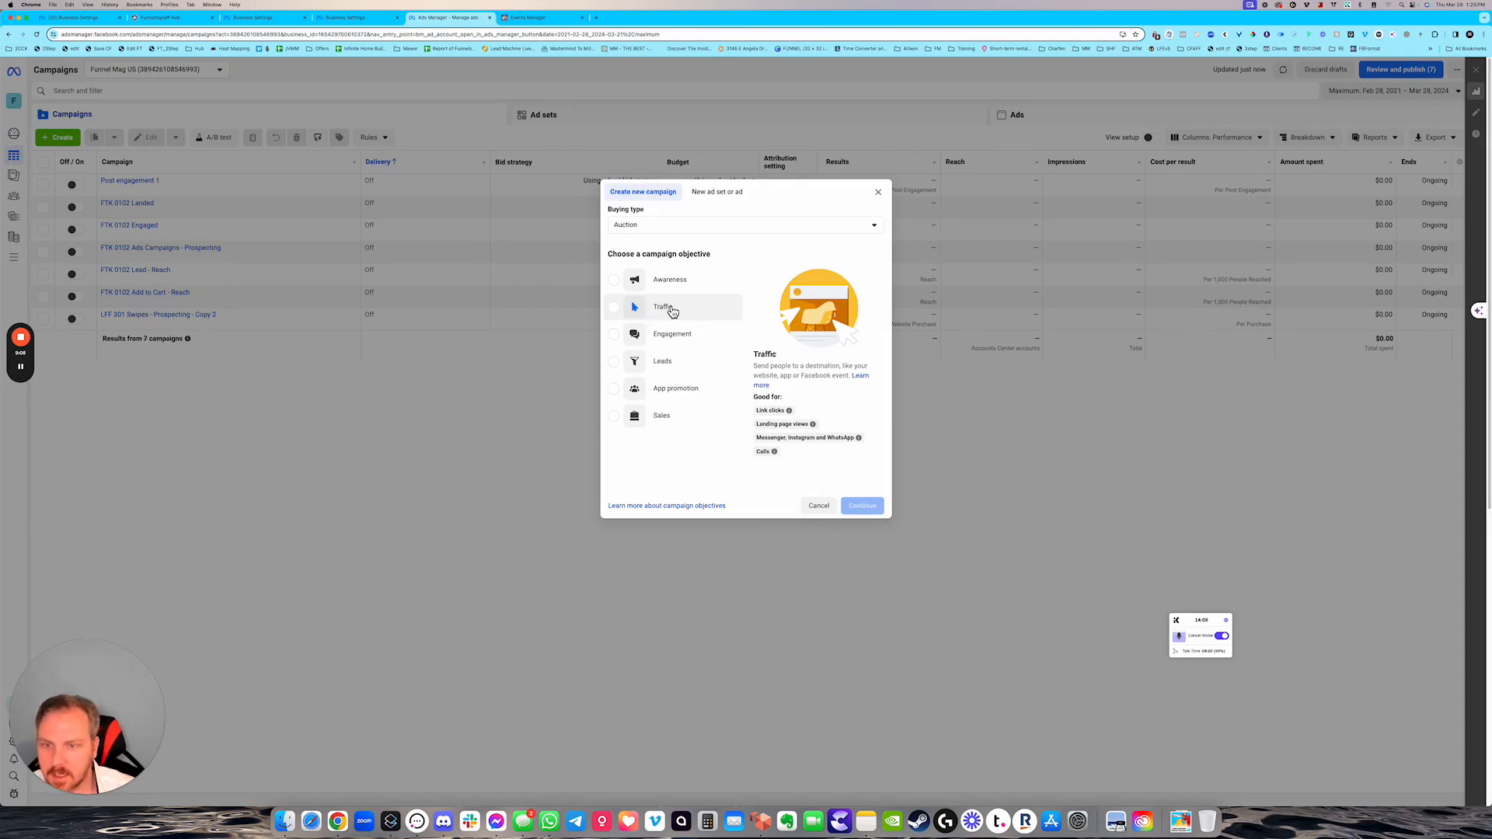
click(621, 313)
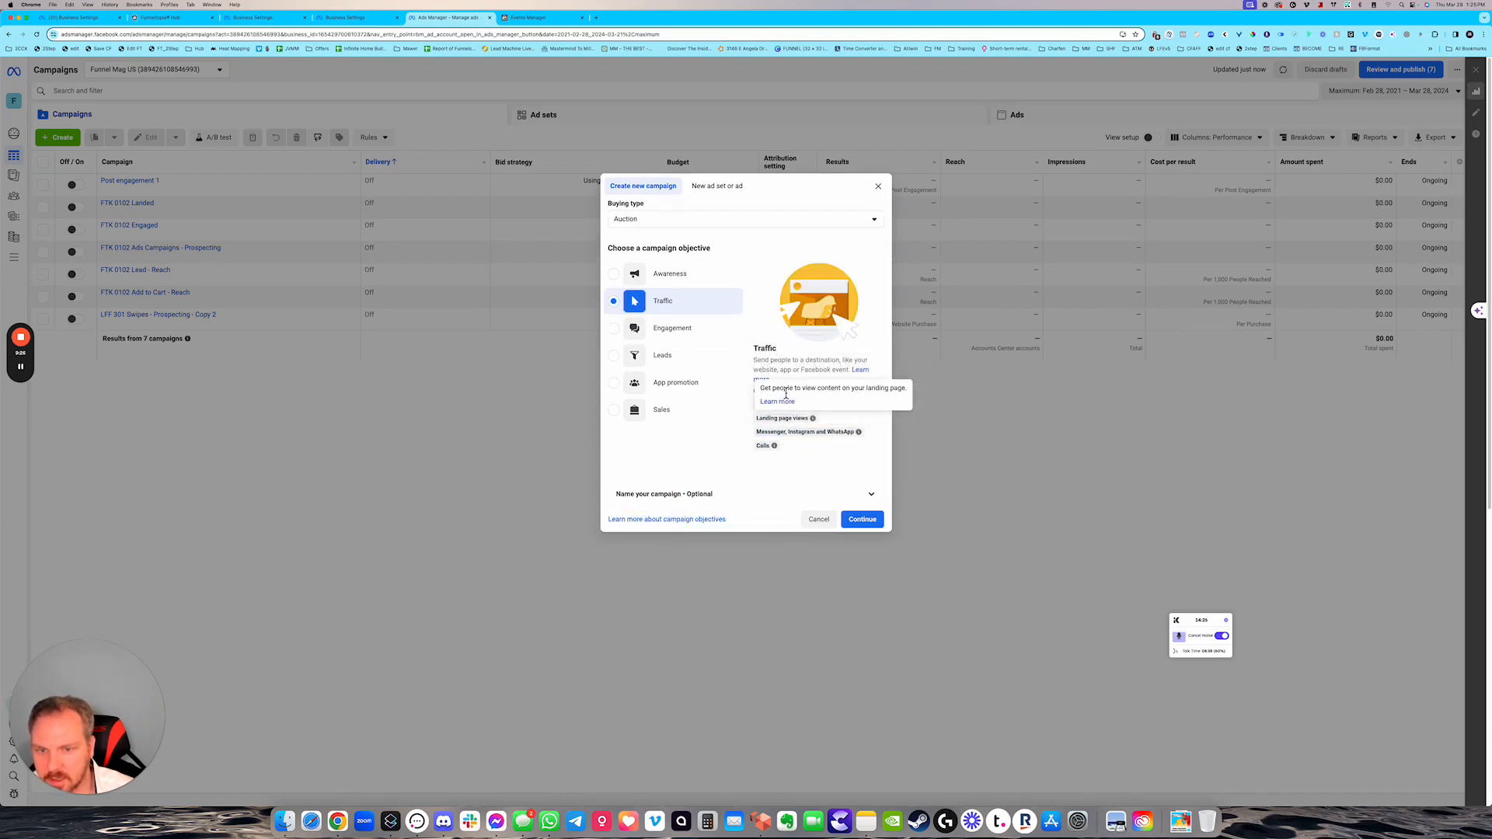
drag(753, 360, 795, 362)
click(812, 378)
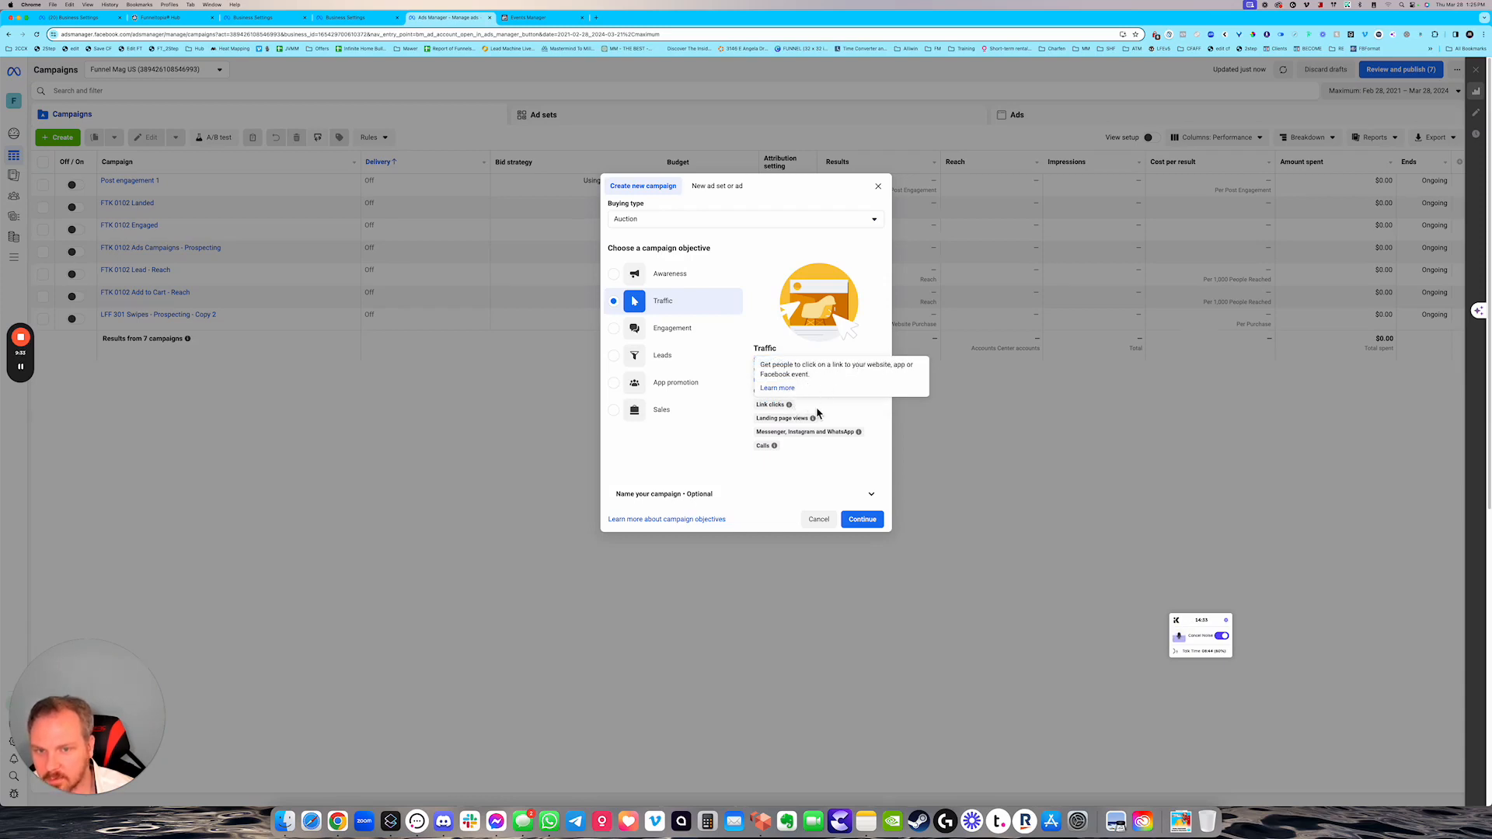
- Examine what the Traffic objective is good for: landing page views, Messenger, Instagram and WhatsApp, calls, and link clicks
mouse_move(813, 418)
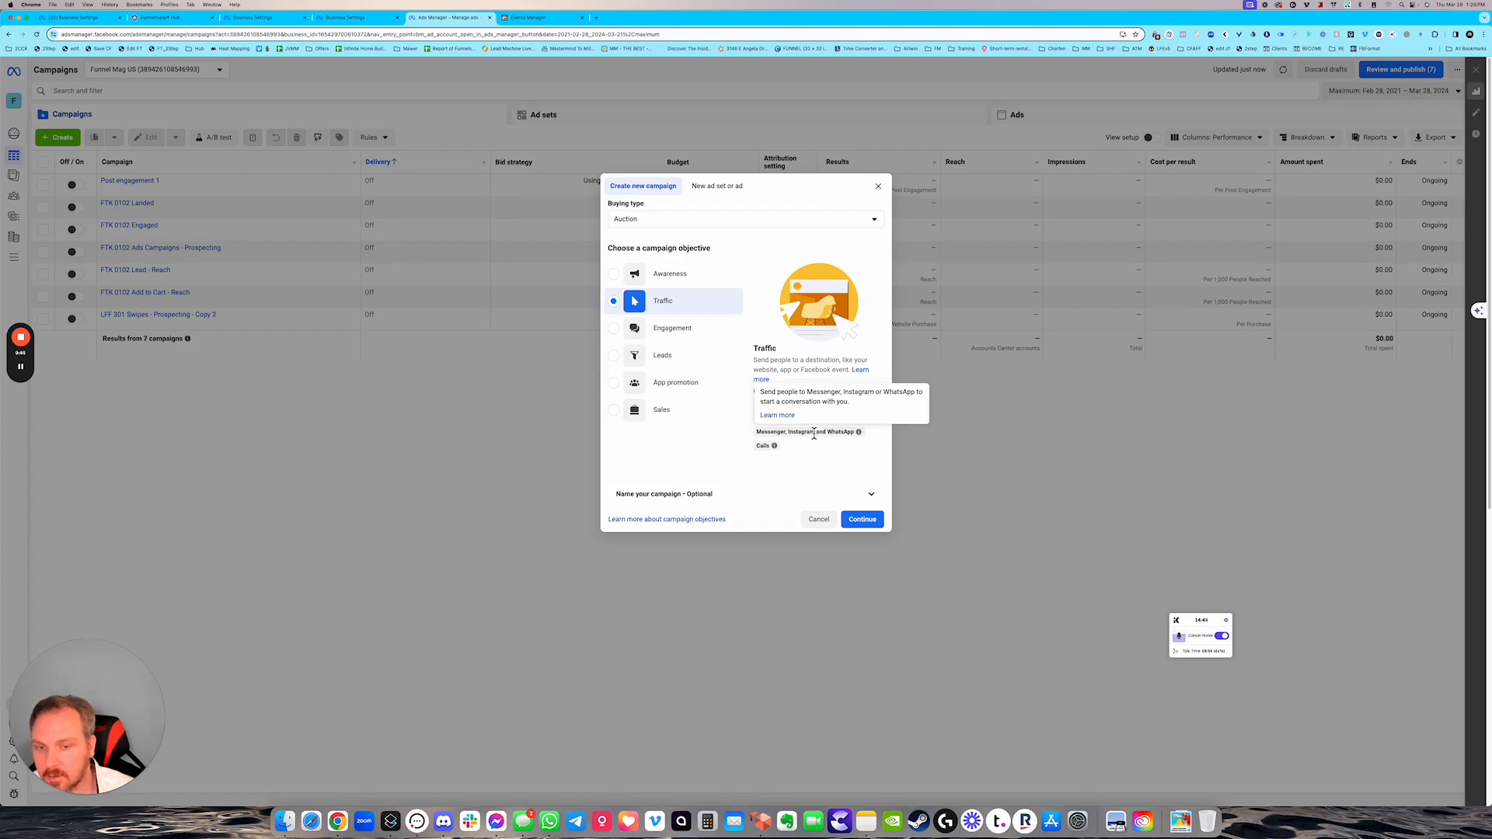
drag(761, 392, 859, 405)
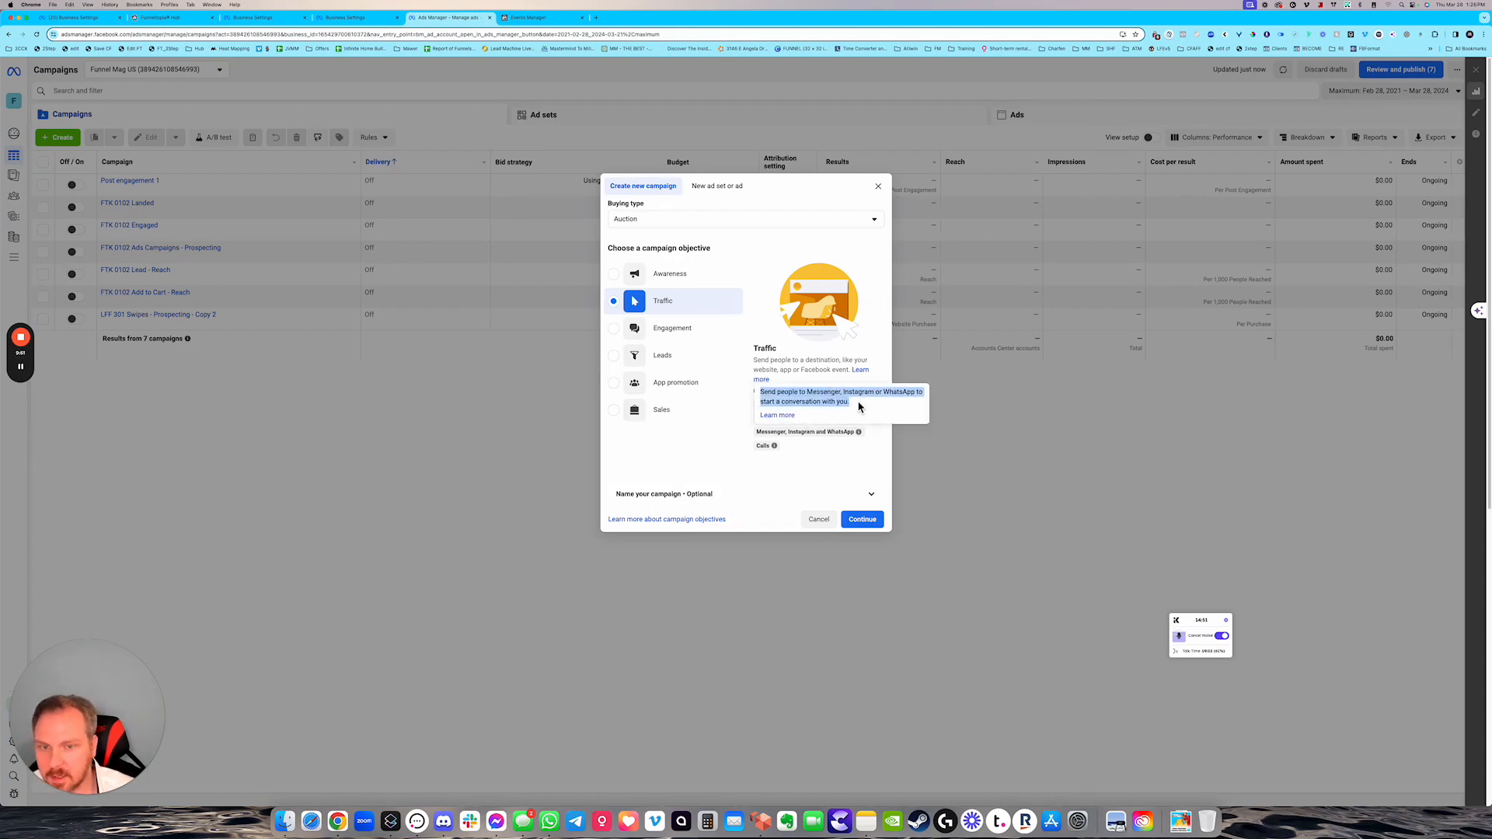
click(860, 407)
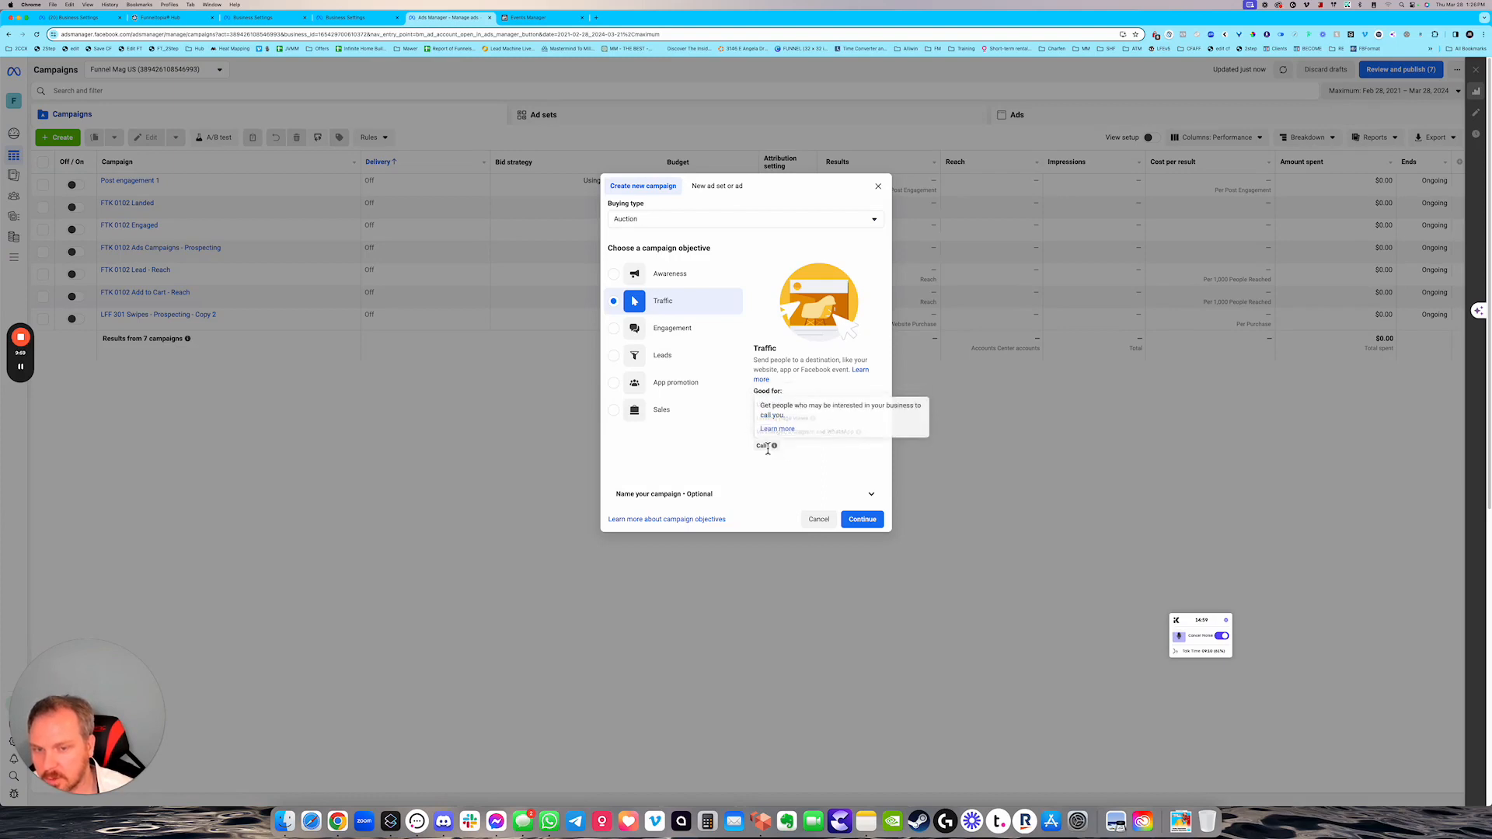
double_click(797, 455)
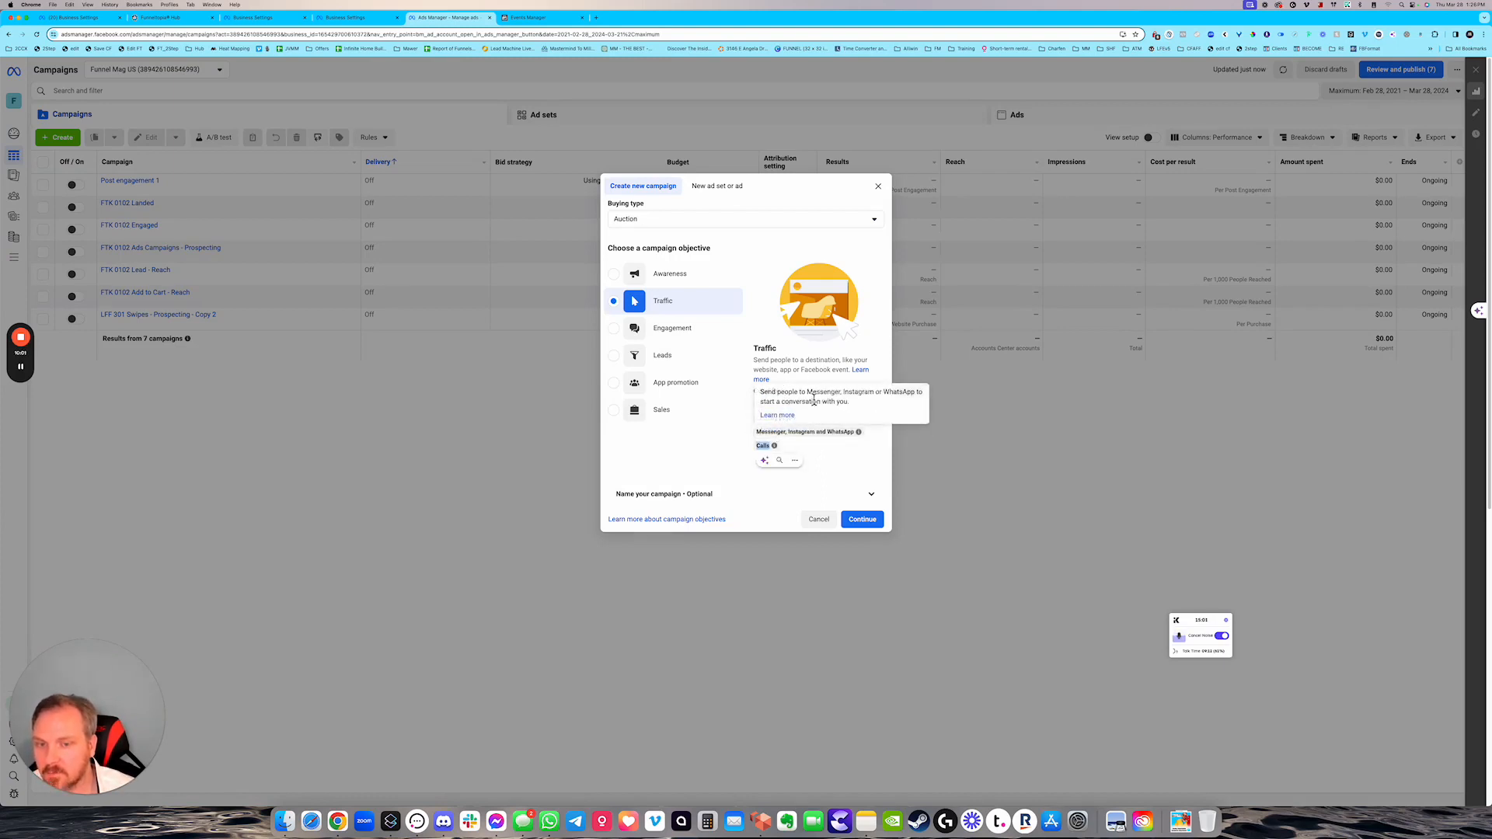
click(756, 410)
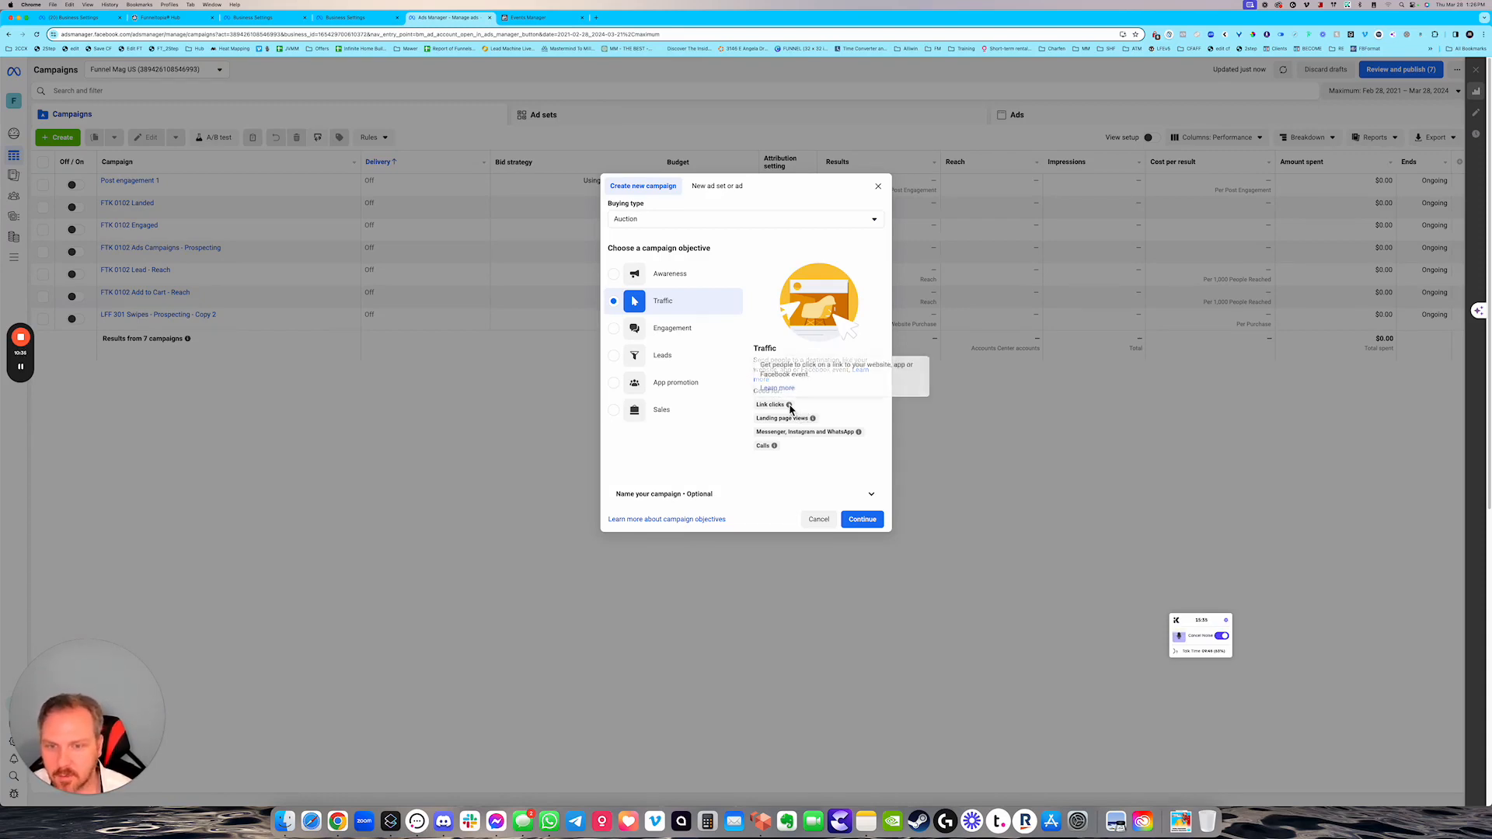
mouse_move(761, 405)
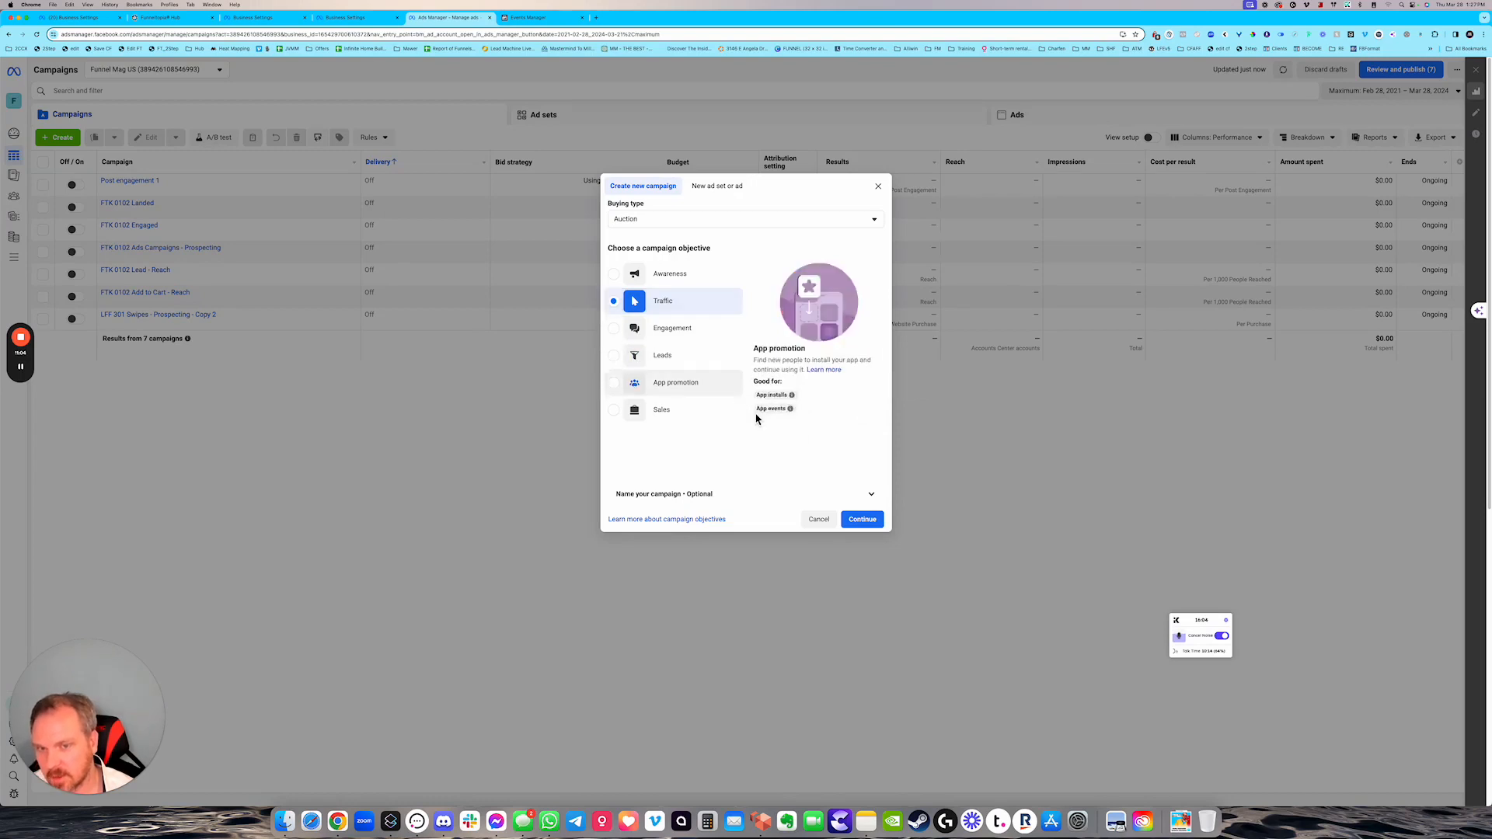
double_click(774, 435)
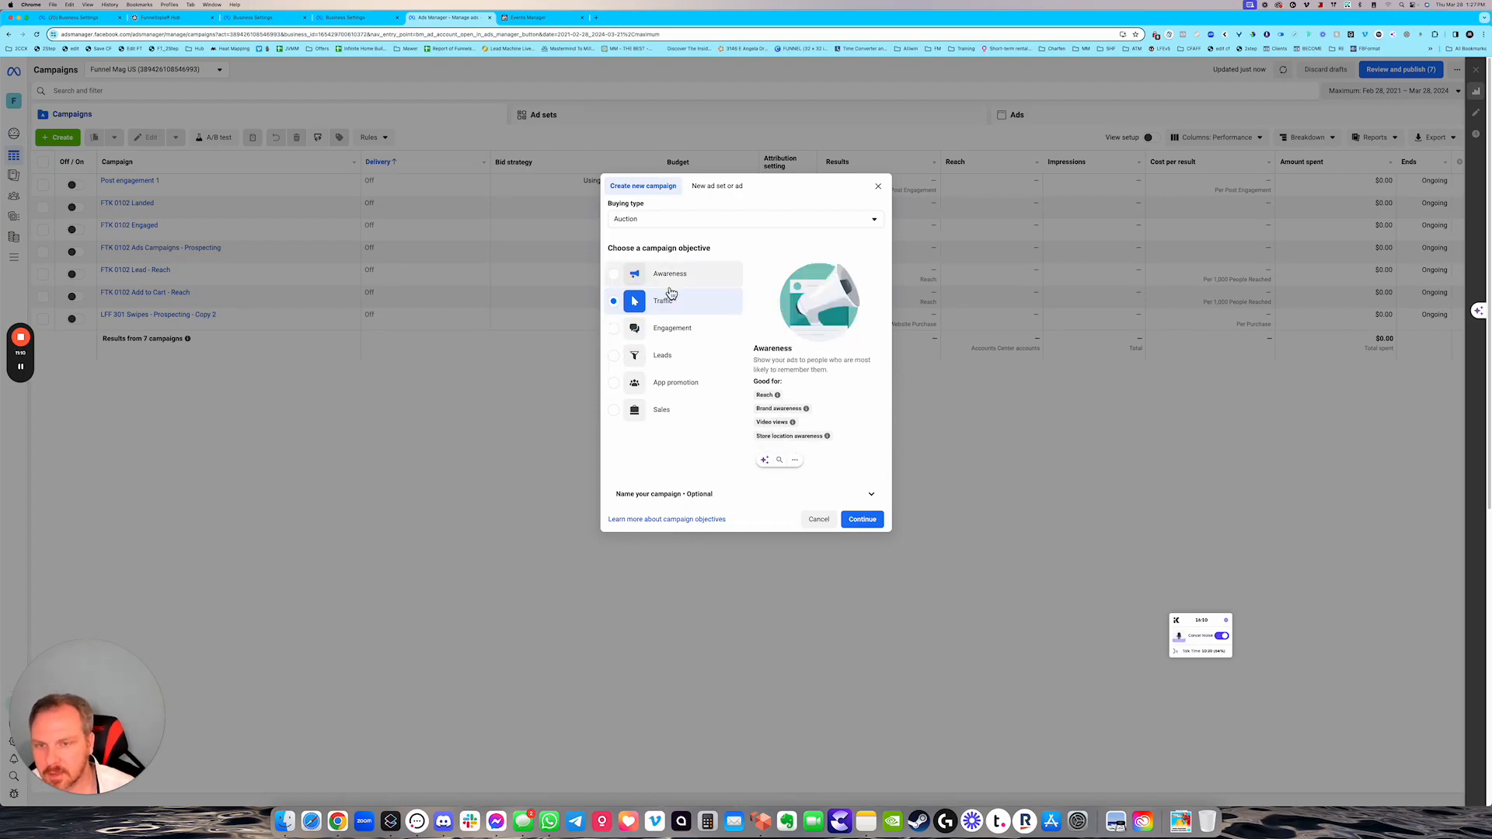
- Compare the Awareness, Engagement and Leads objectives, and examine Engagement's messaging and calls goals
click(682, 332)
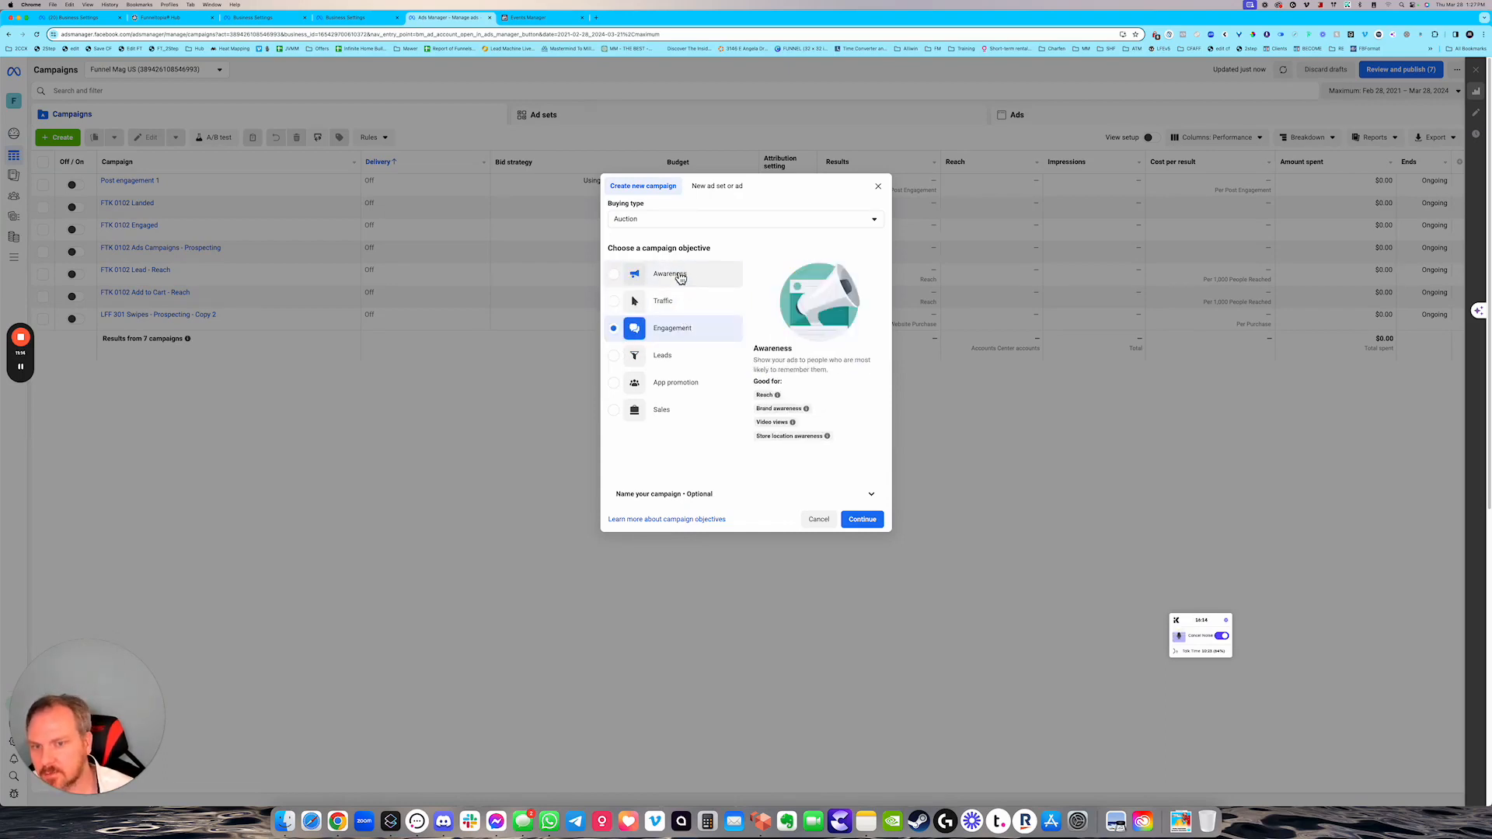
click(678, 277)
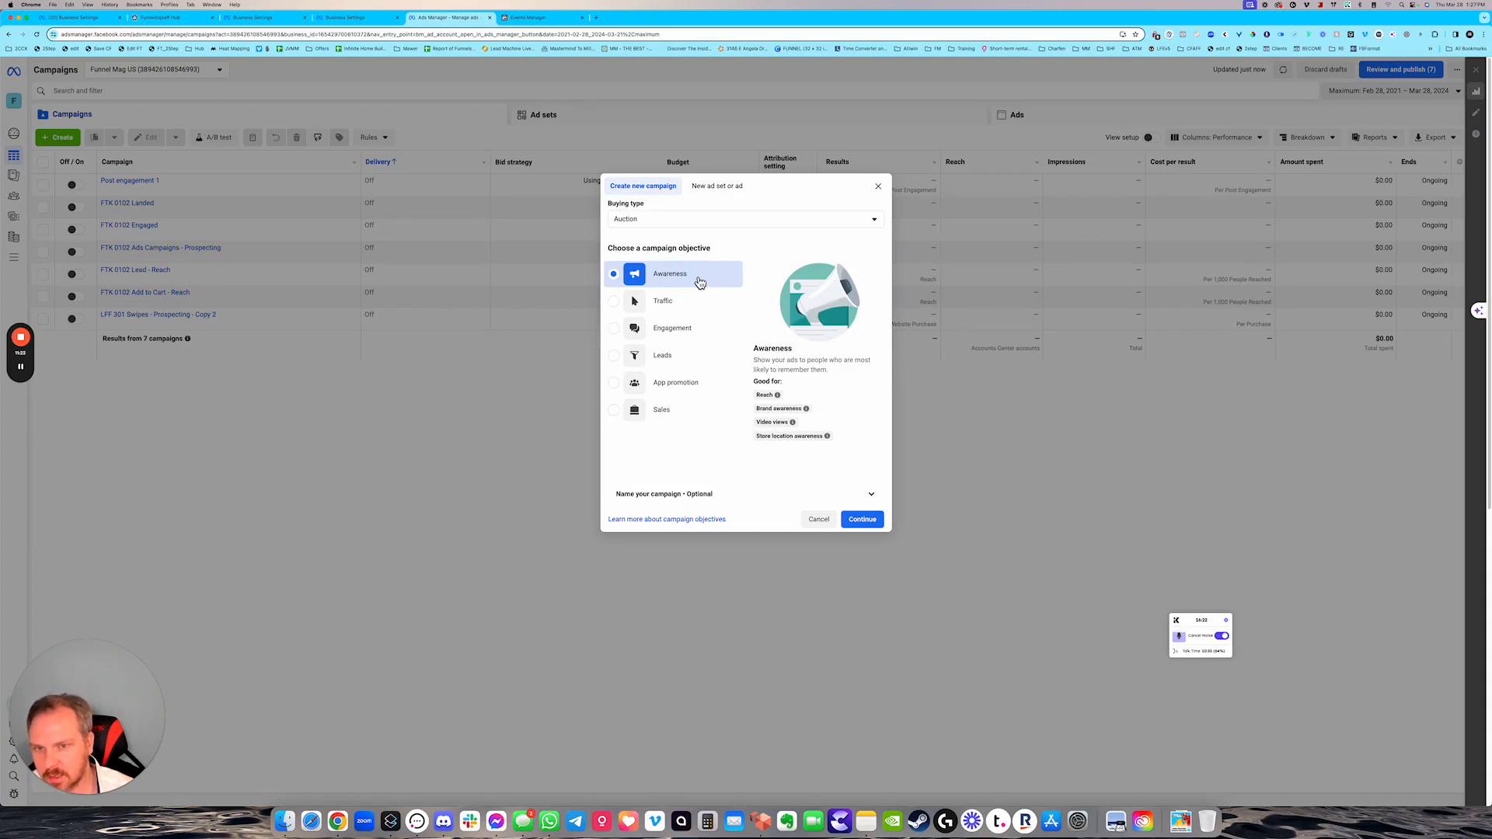
click(711, 343)
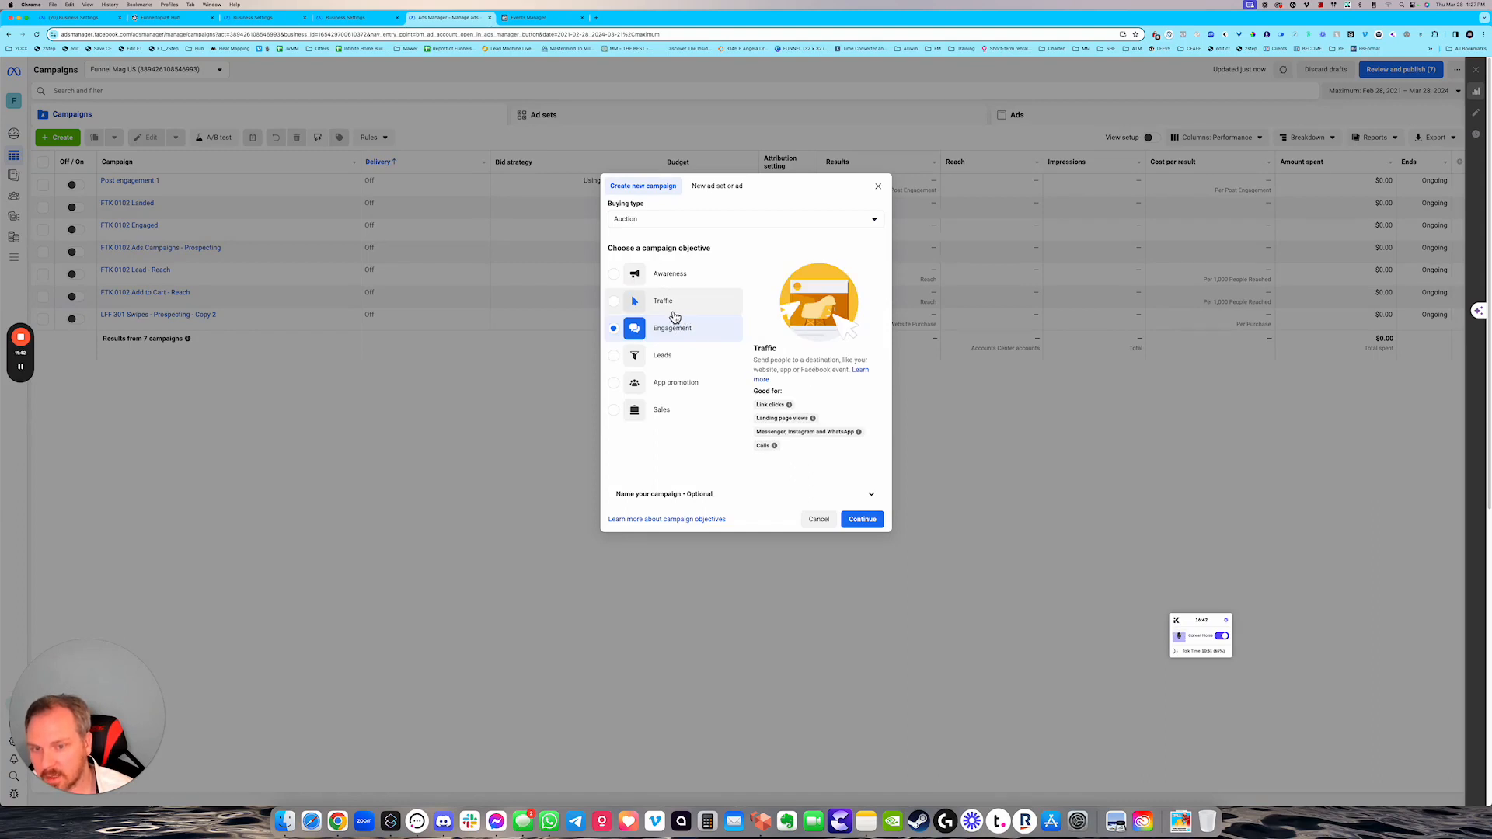
triple_click(775, 415)
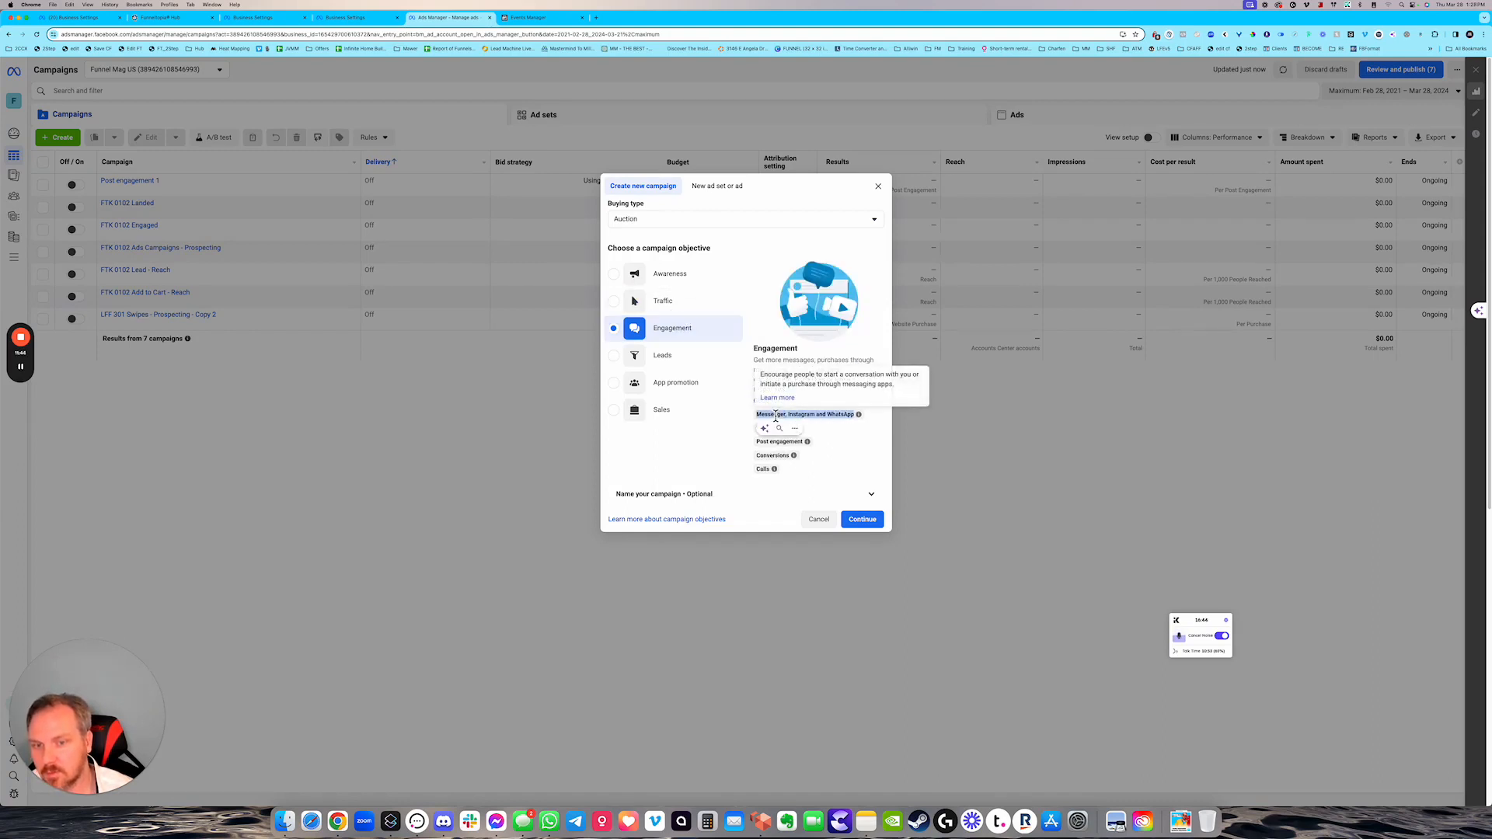
click(766, 473)
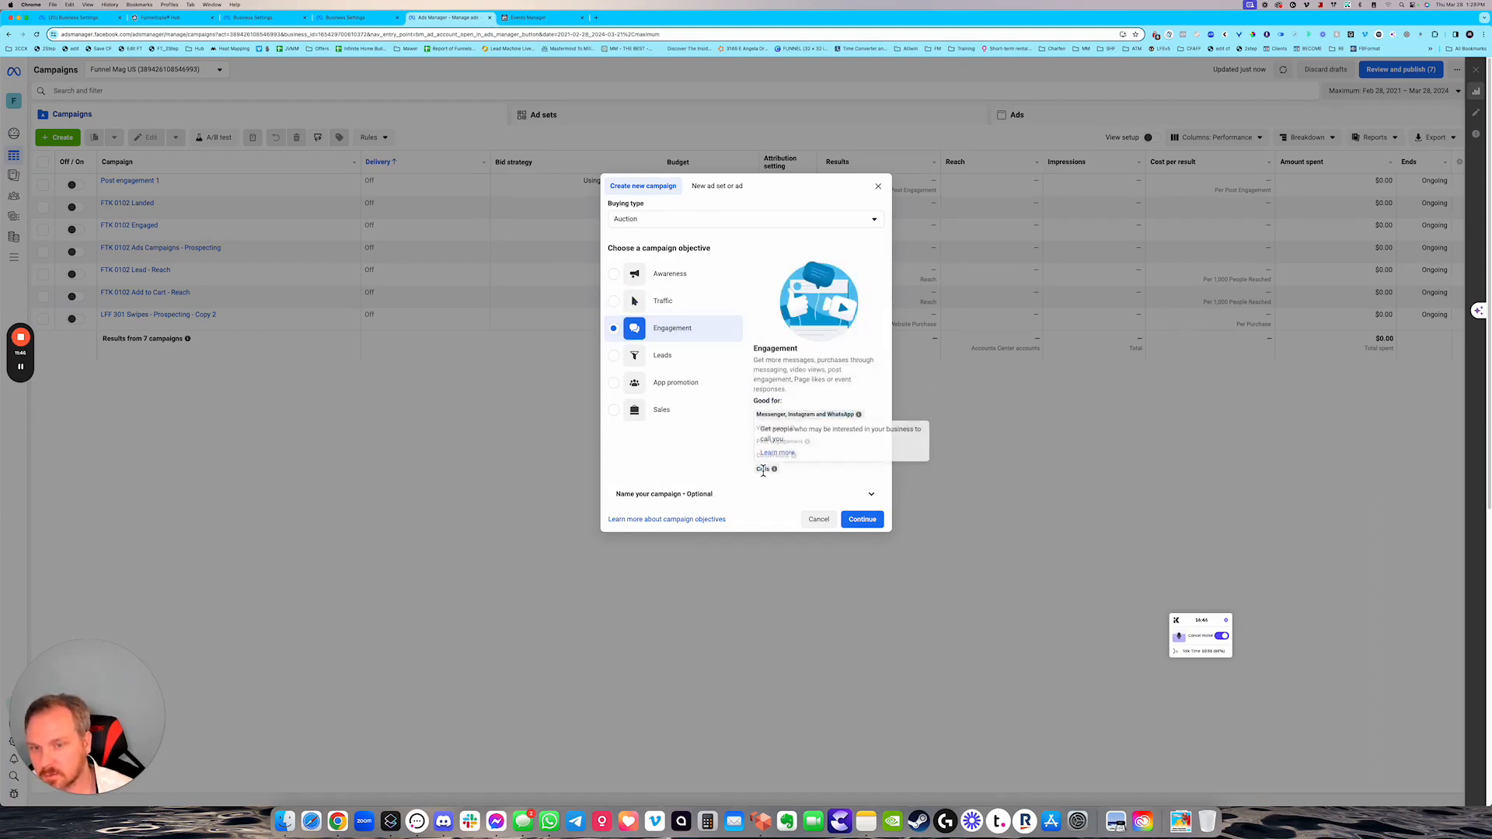
click(680, 366)
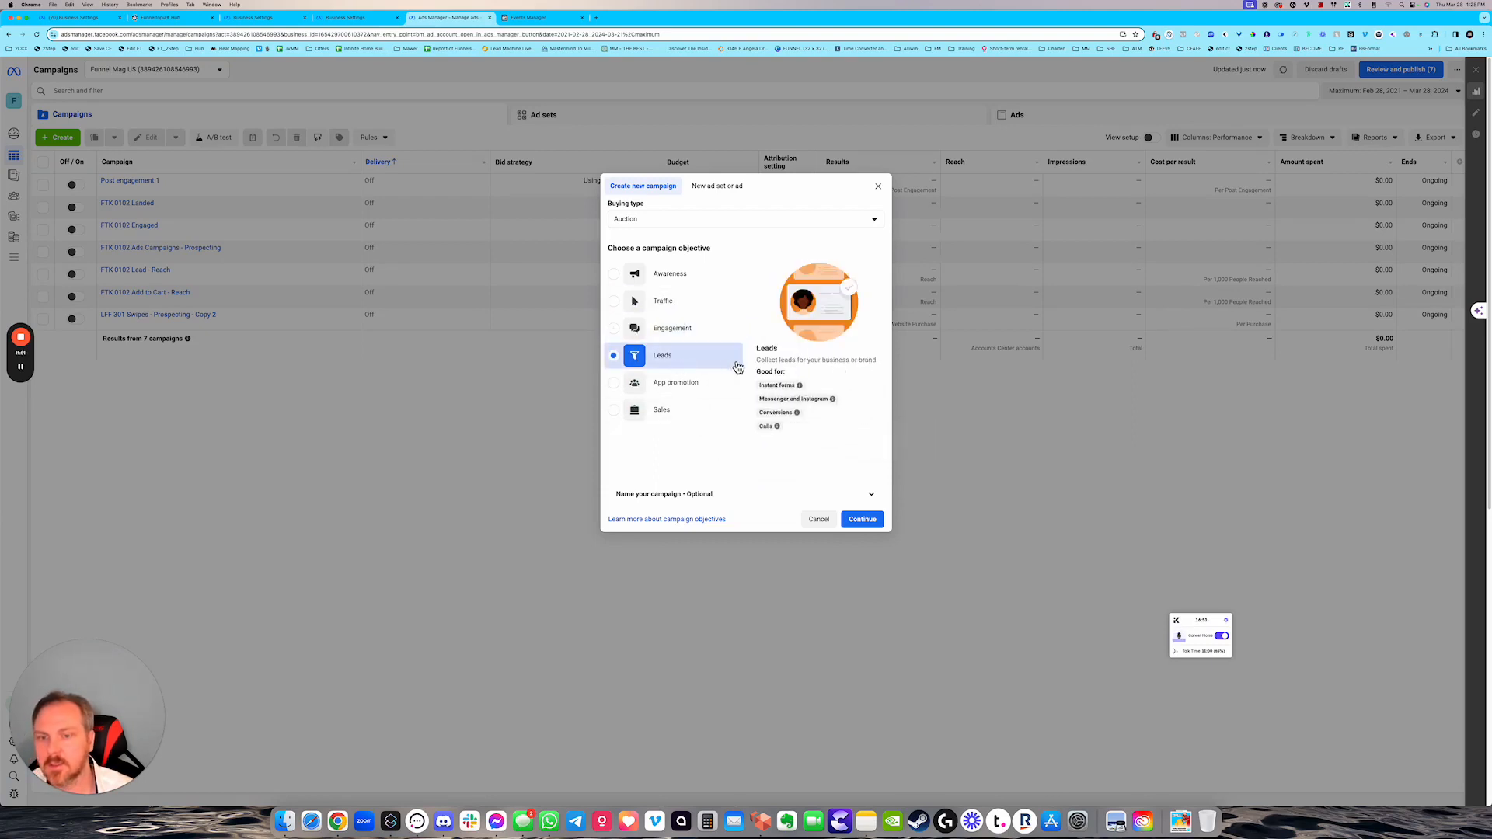
click(701, 340)
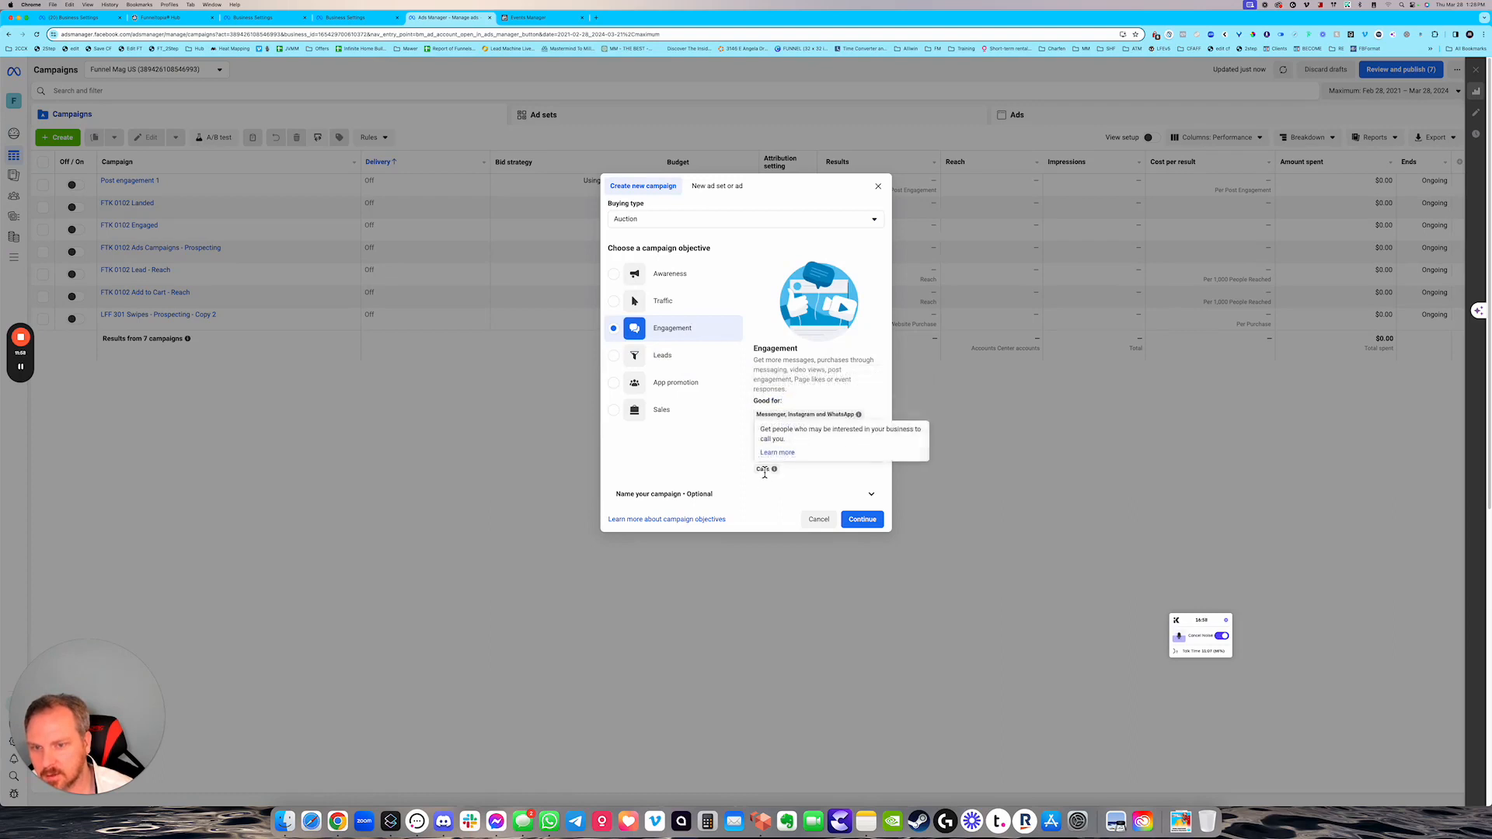
- Select the Leads campaign objective and examine its instant forms, Messenger and Instagram, and conversions goals
click(691, 370)
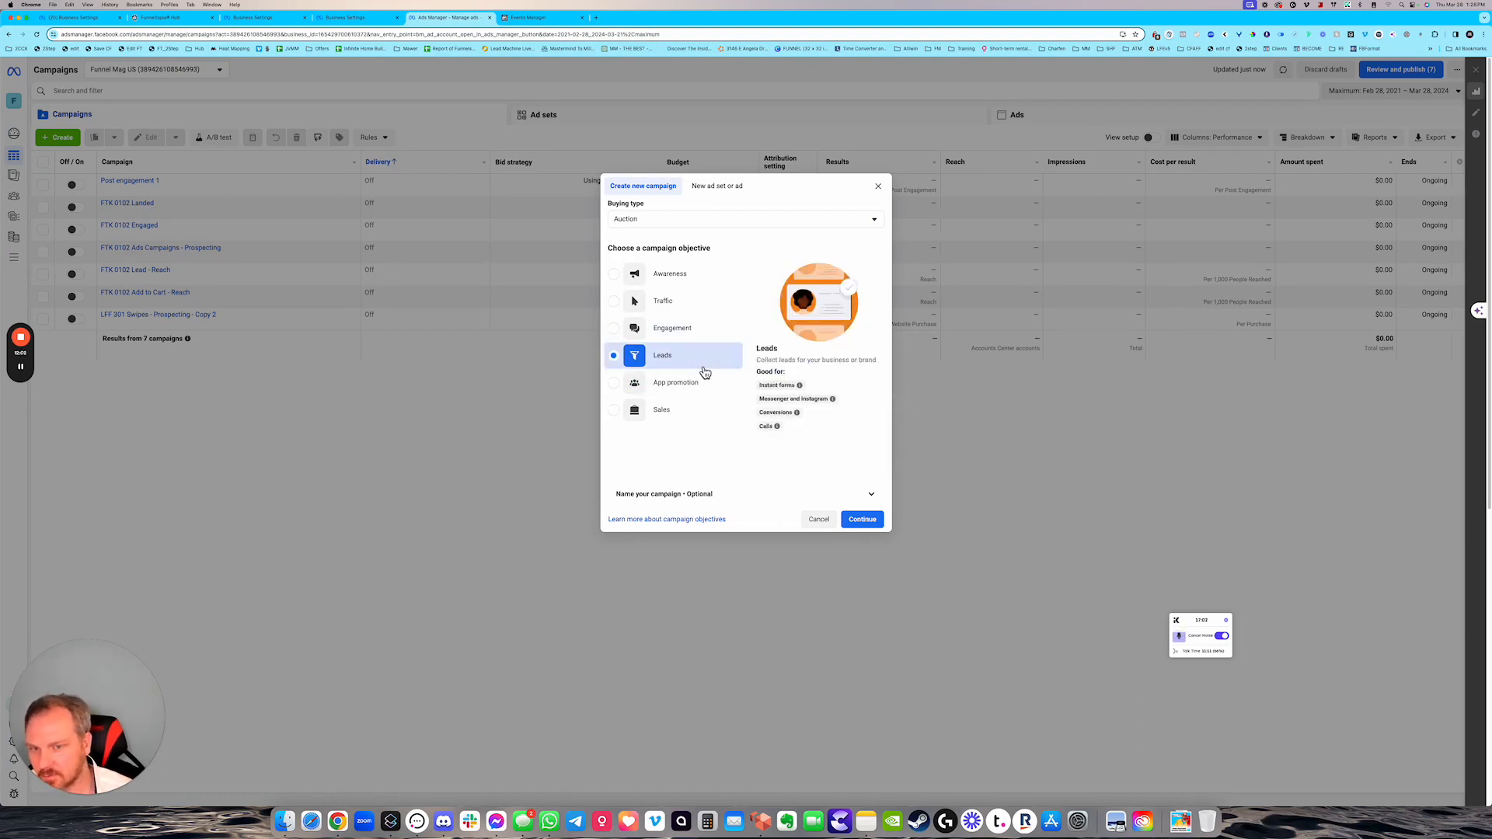
triple_click(775, 387)
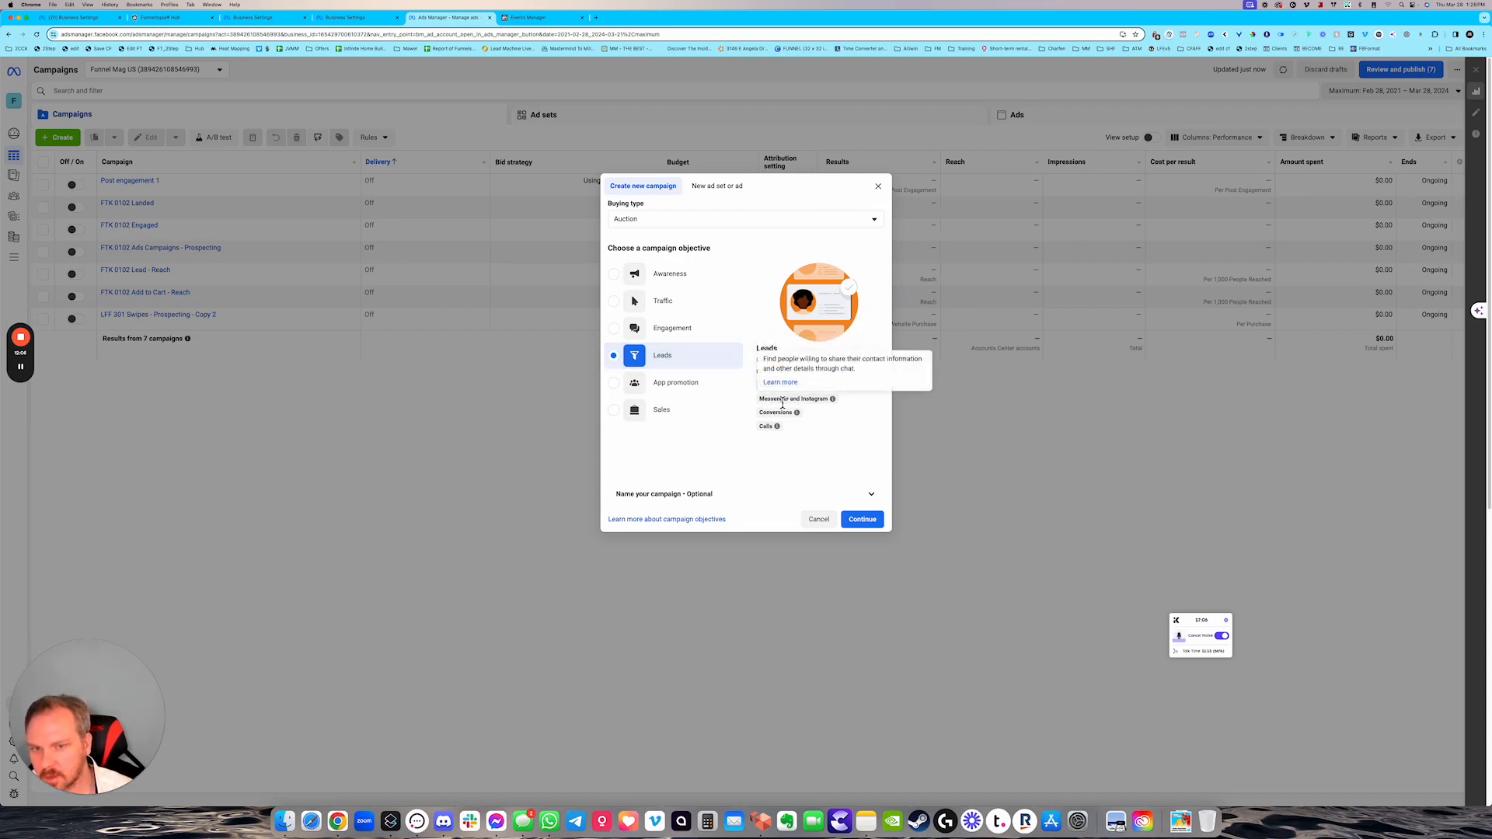
double_click(782, 400)
triple_click(784, 400)
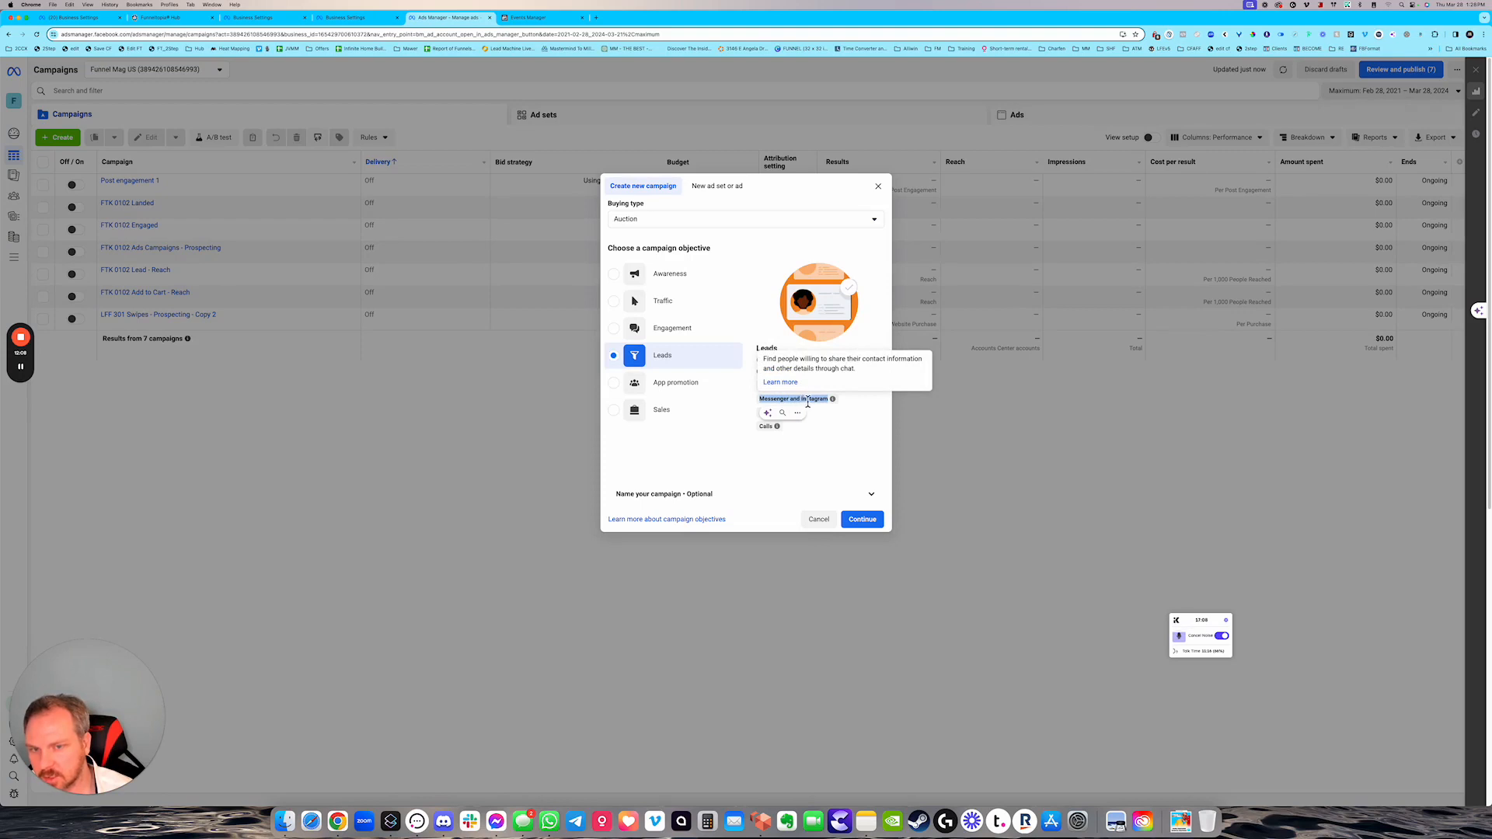
click(814, 428)
mouse_move(769, 430)
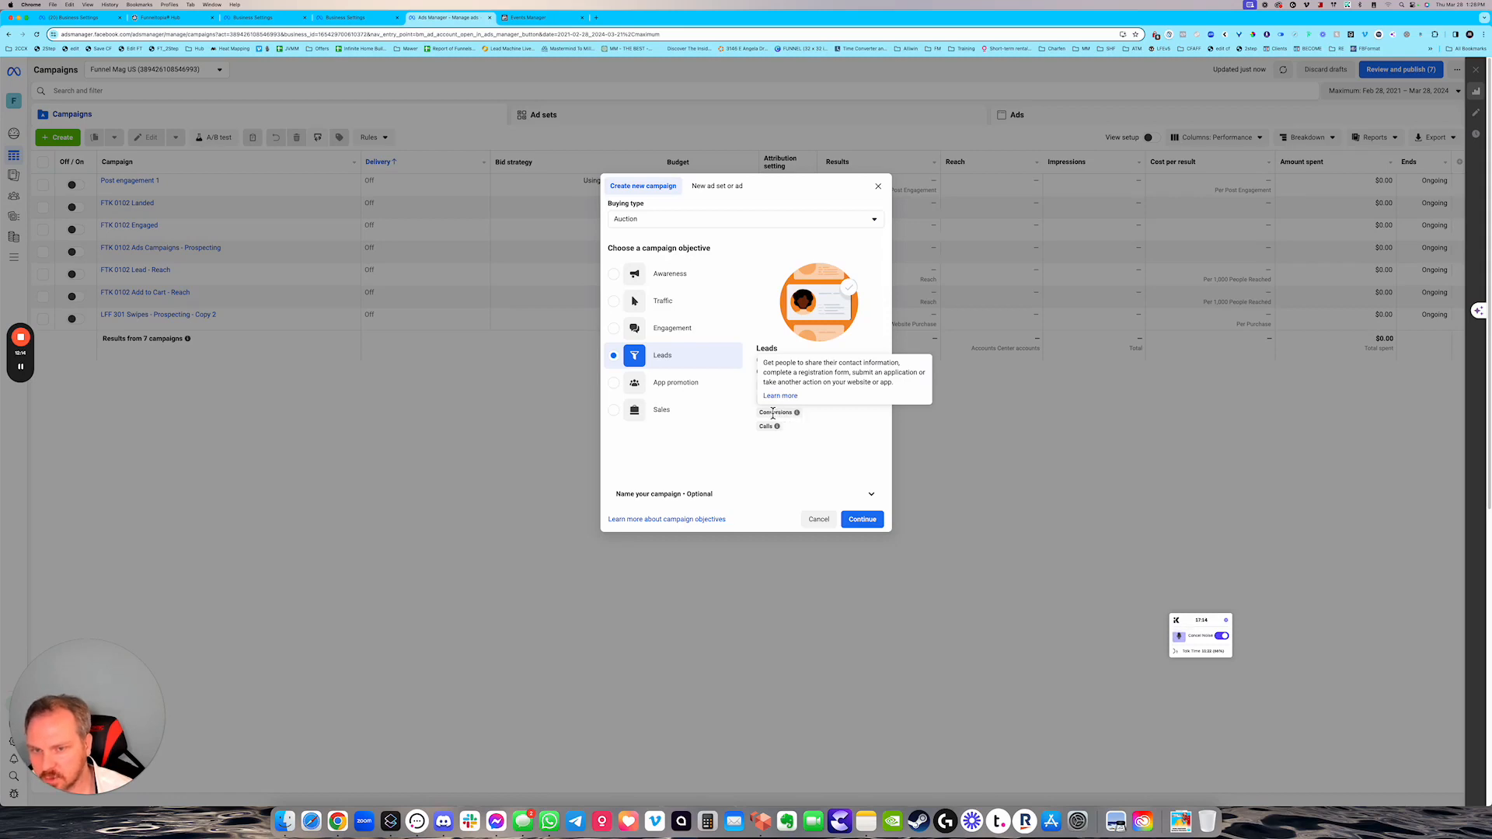
- Compare the conversions goal of Leads with the Sales objective, examining Sales' conversions and Messenger, Instagram and WhatsApp goals
drag(762, 417, 803, 420)
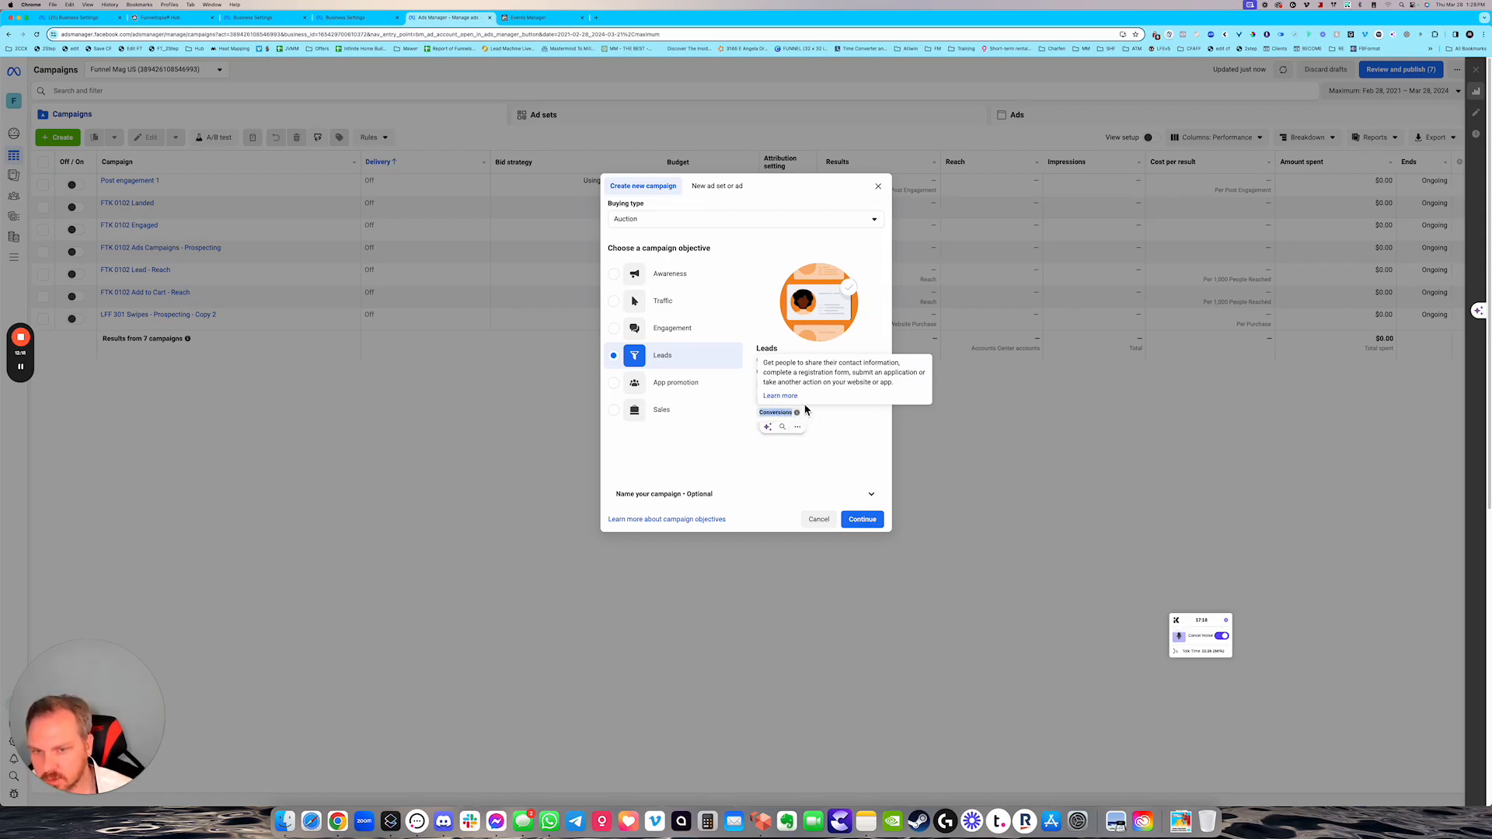
click(673, 419)
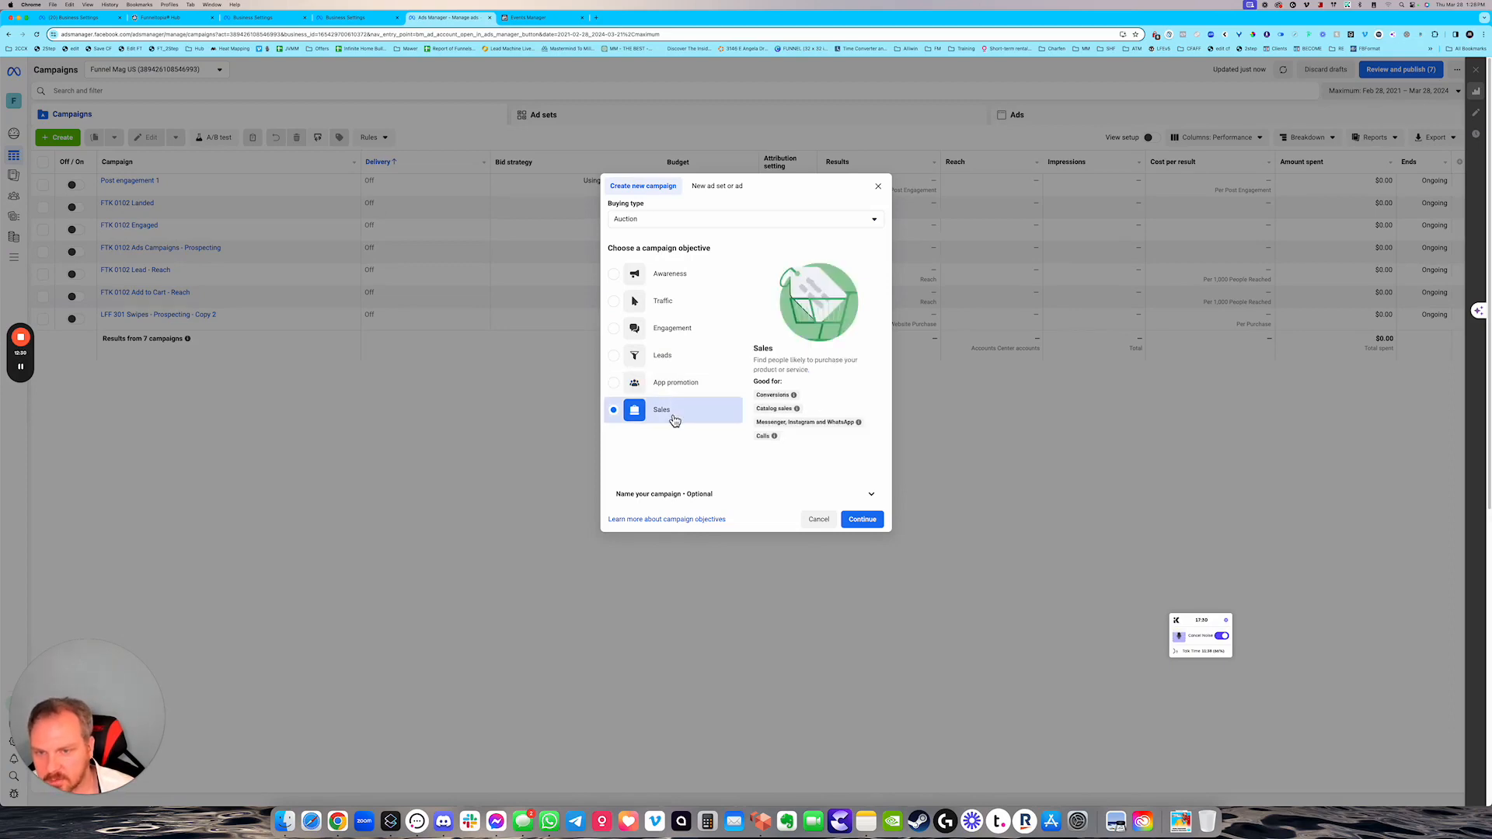
mouse_move(768, 398)
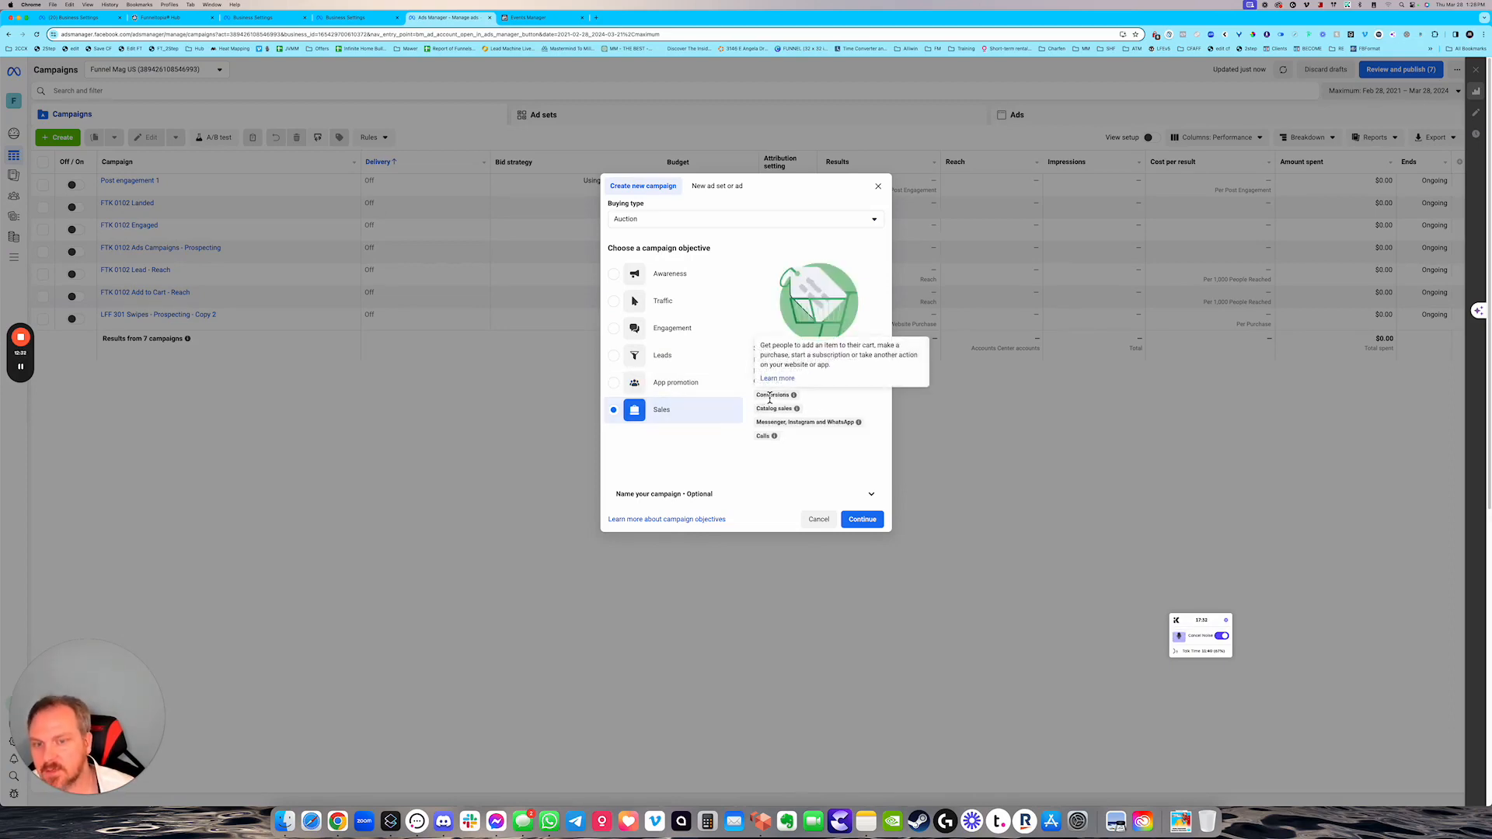
drag(760, 399, 794, 398)
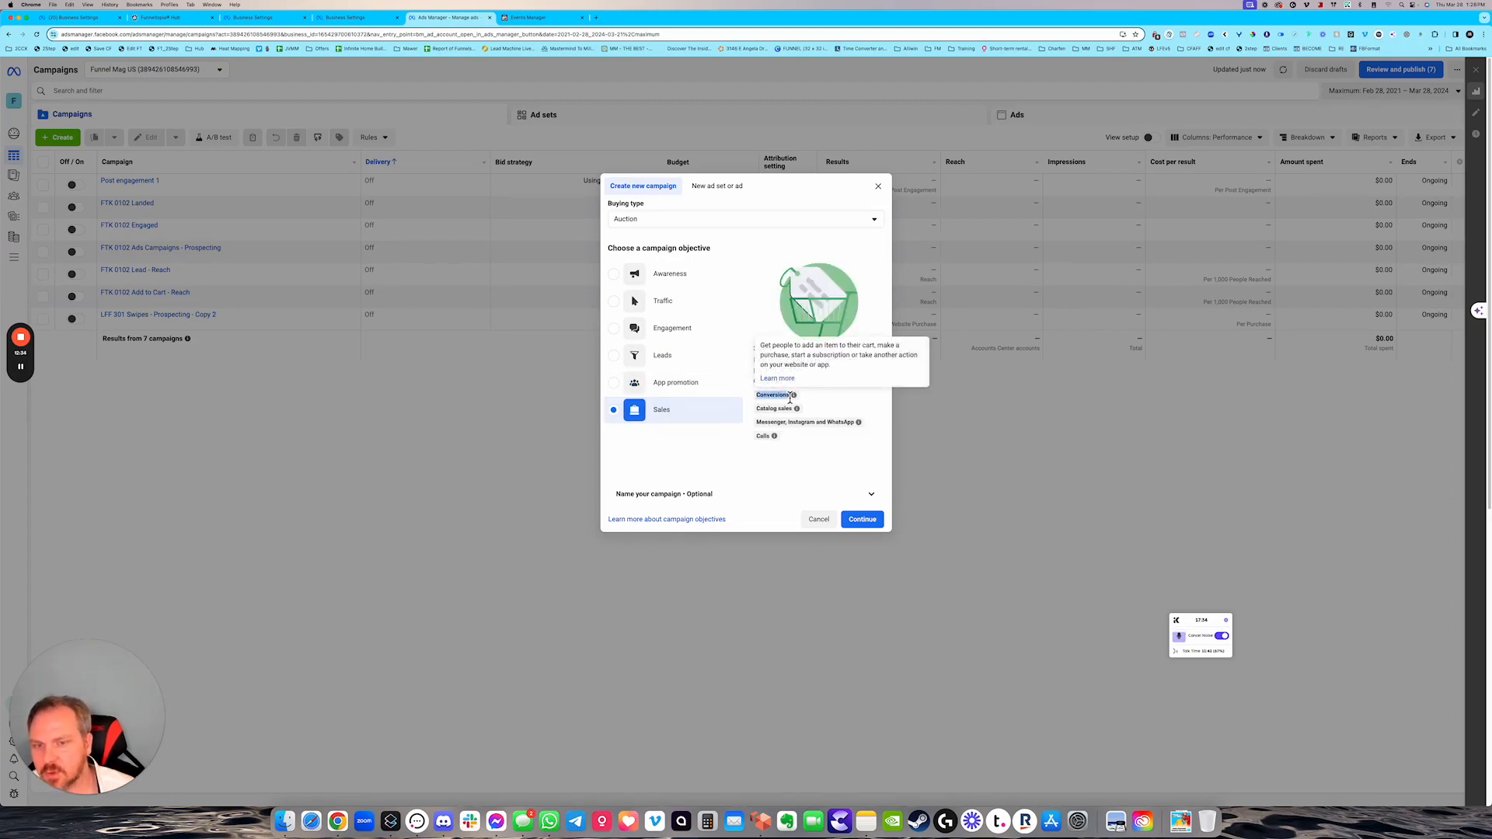
click(820, 407)
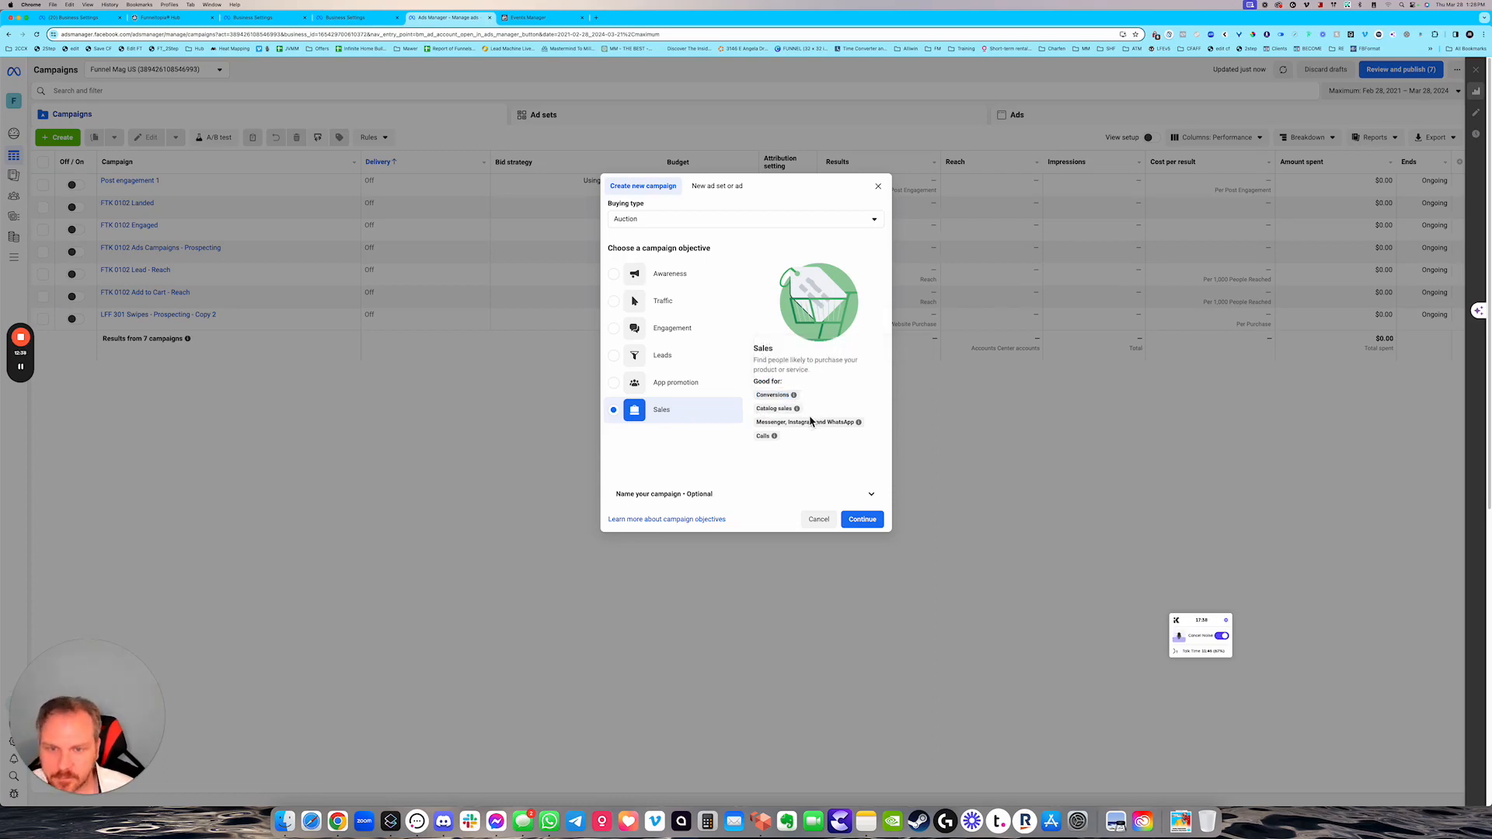
mouse_move(796, 426)
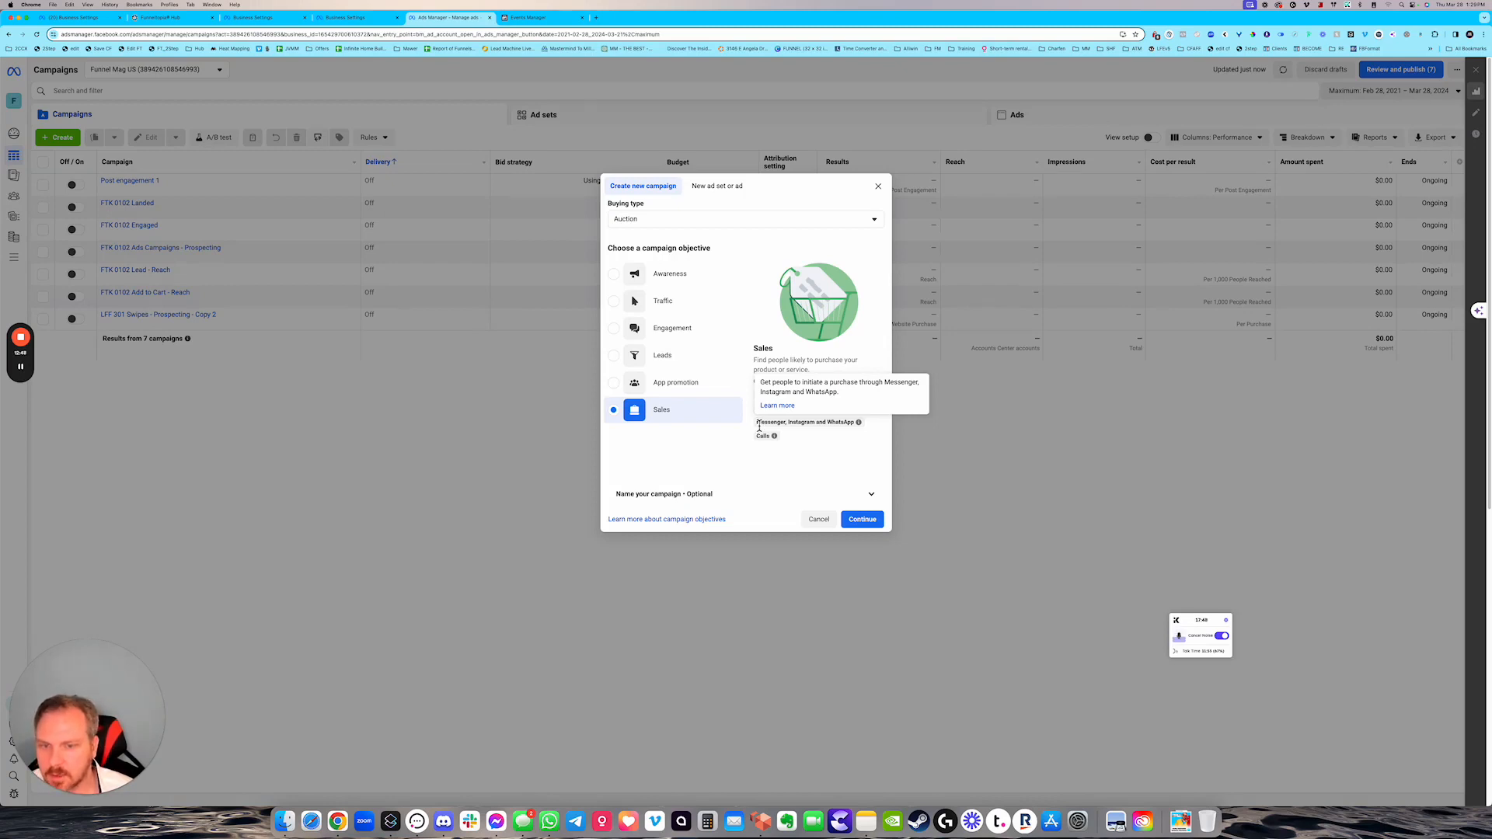
- Create a Leads campaign with the manual leads campaign setup and review its Advantage campaign budget option
click(666, 362)
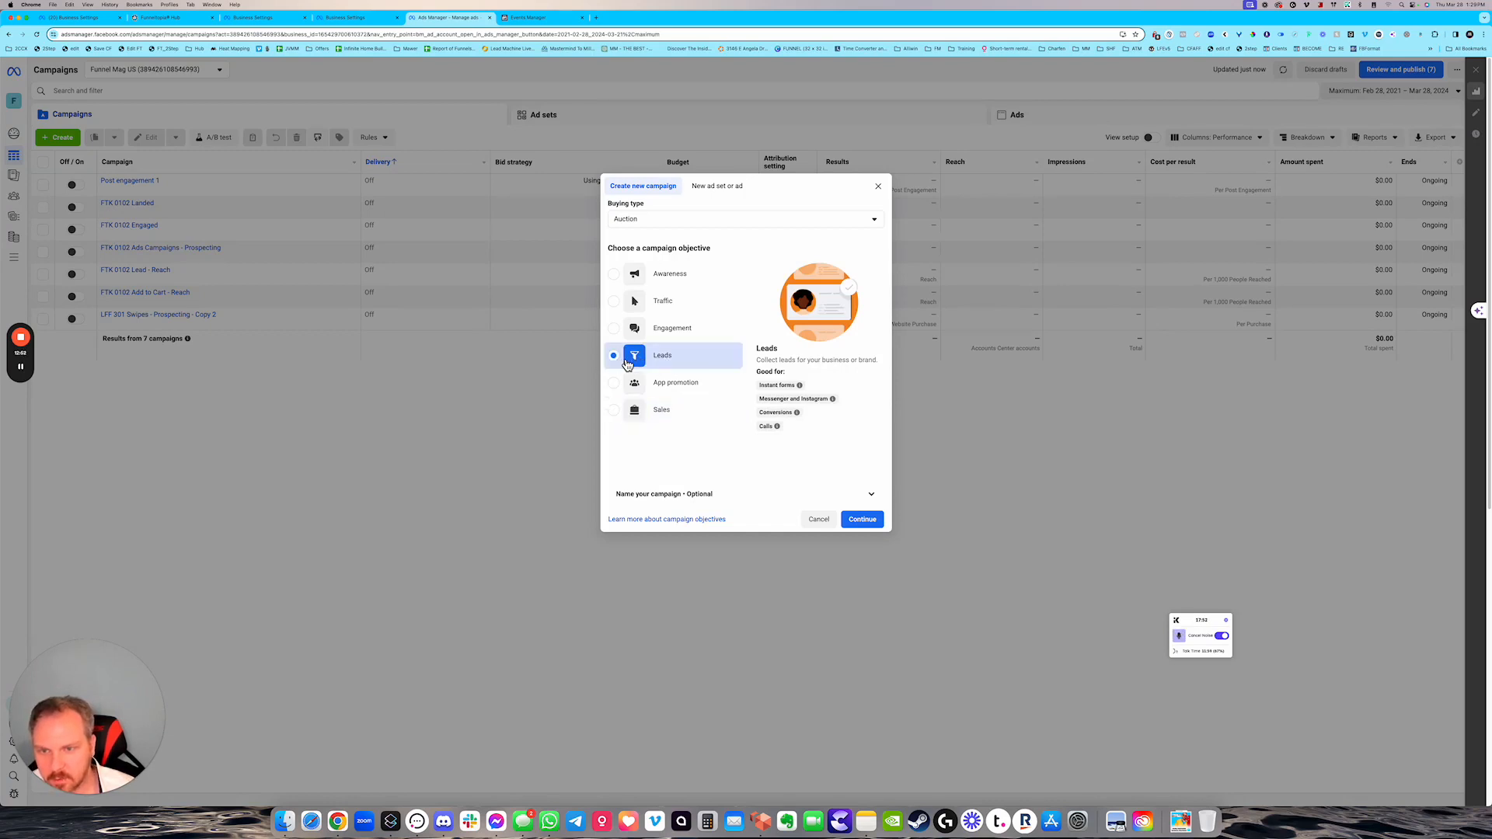
click(863, 520)
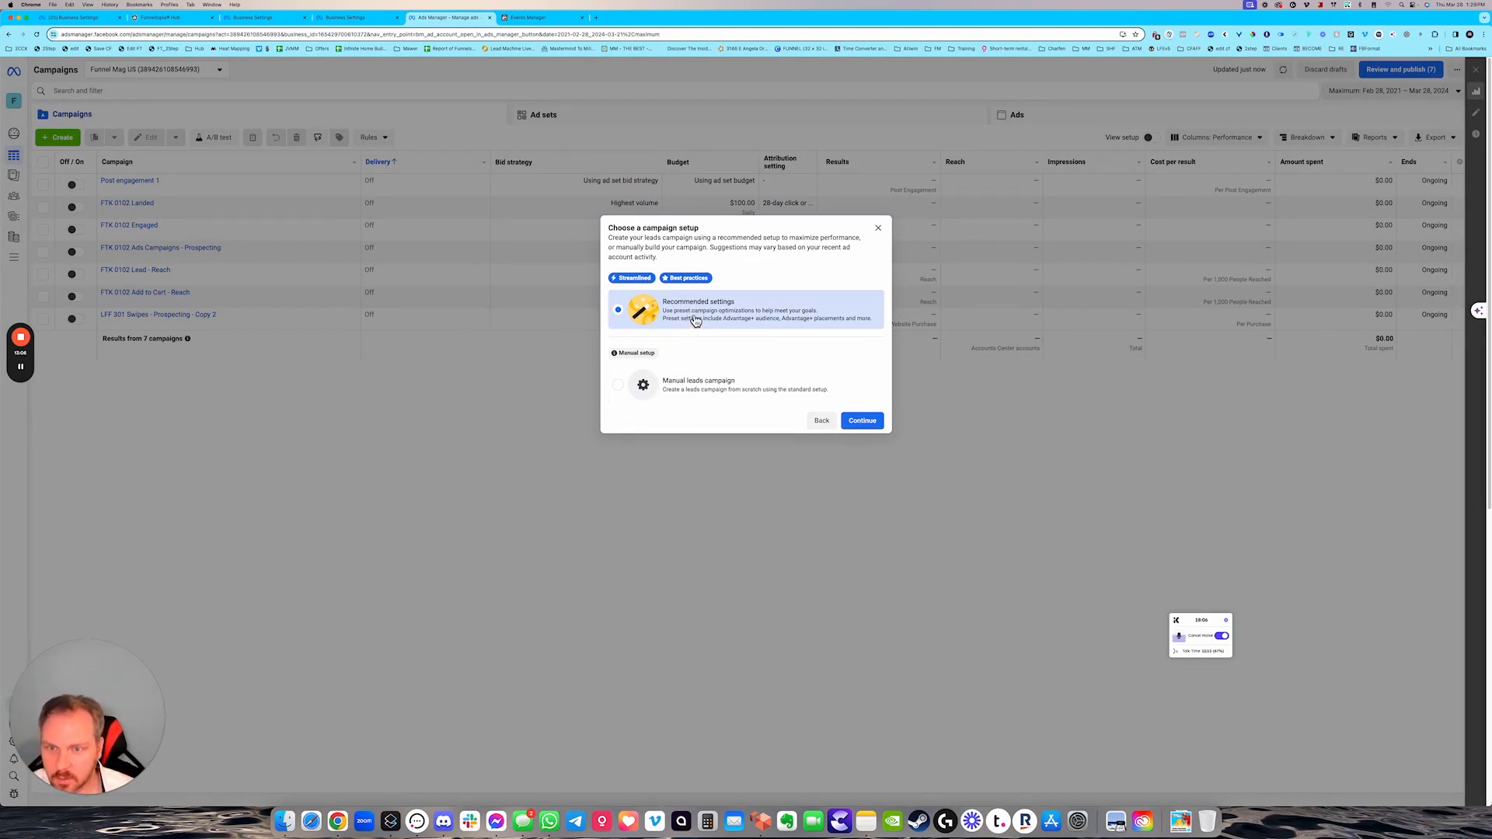
click(694, 391)
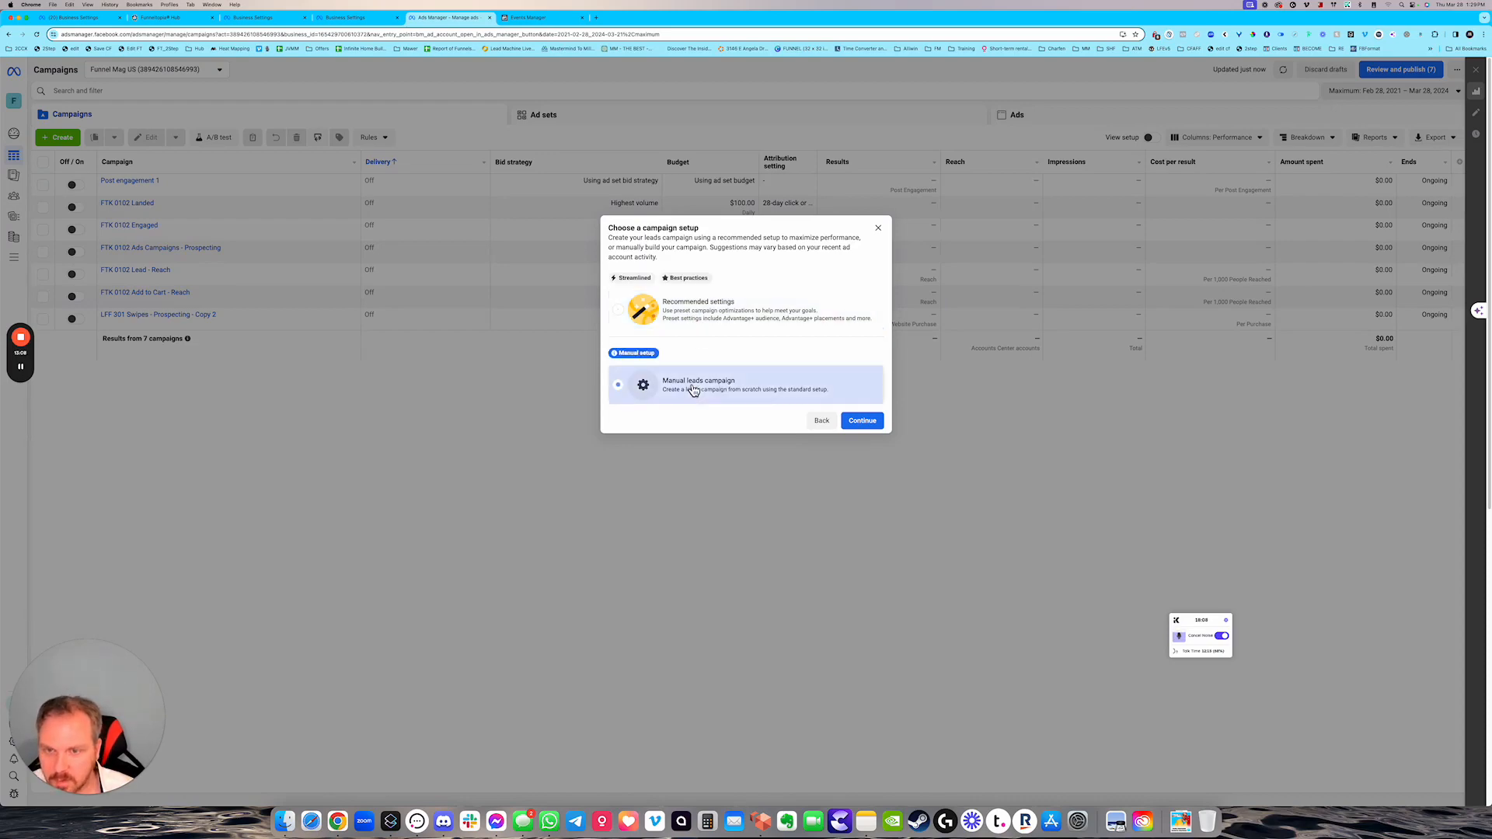
click(855, 429)
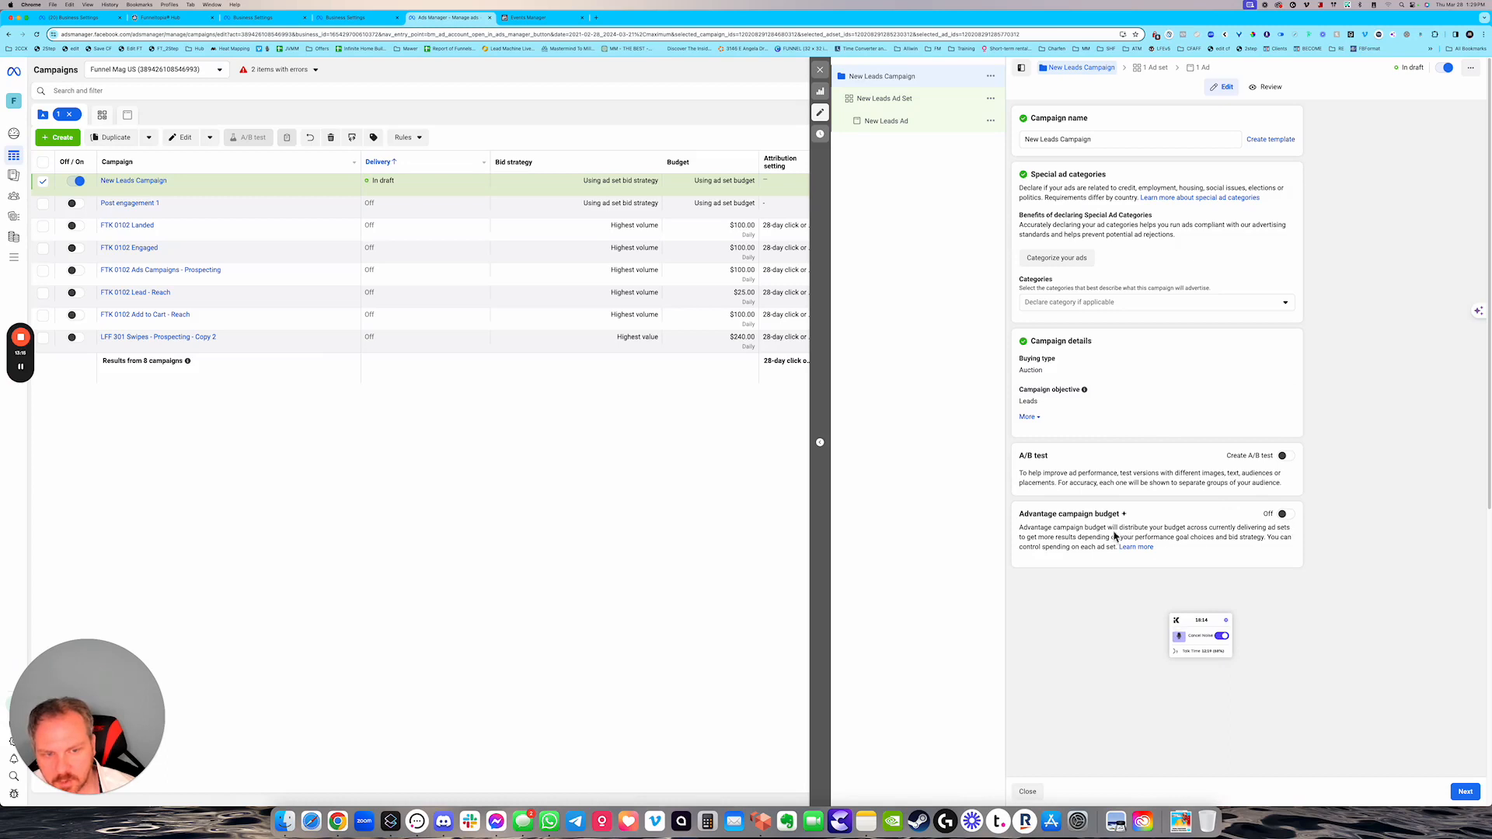
drag(1119, 514, 1020, 515)
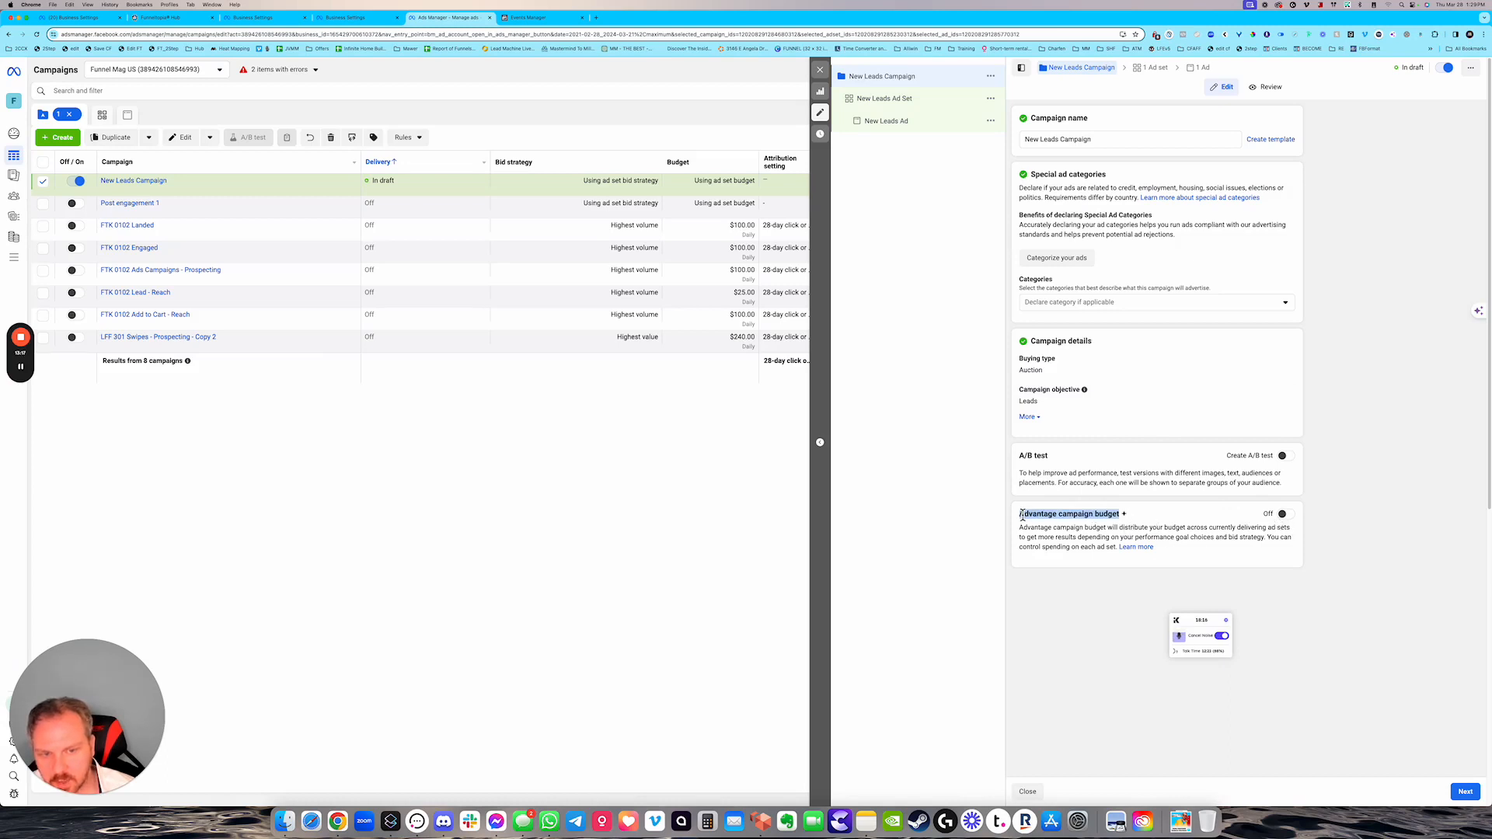
click(1069, 518)
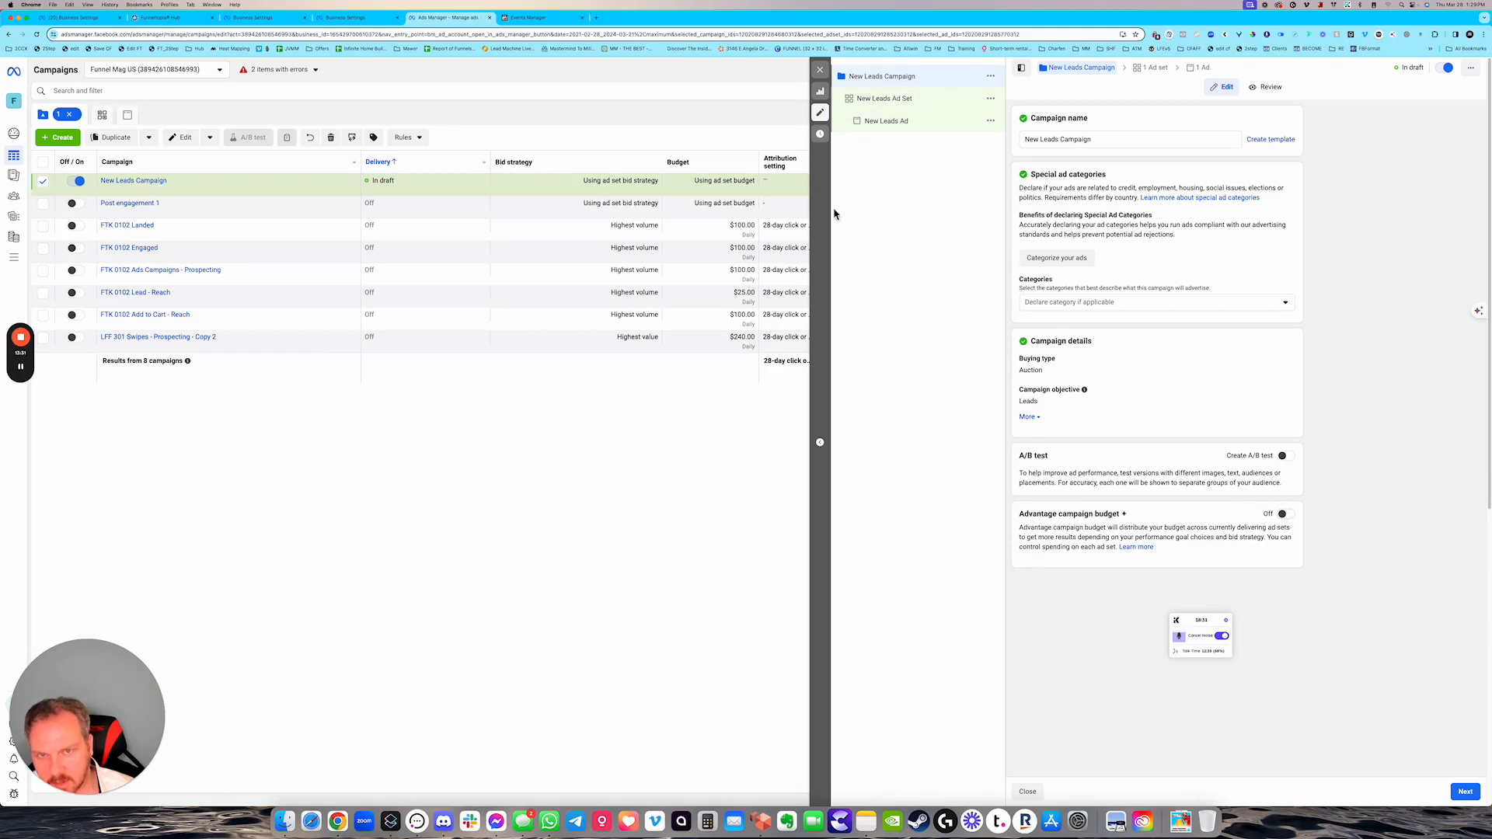
- Open the new leads ad set and accept Meta's Lead Ads Terms for the Millionaire Mindset Trainings page
click(884, 99)
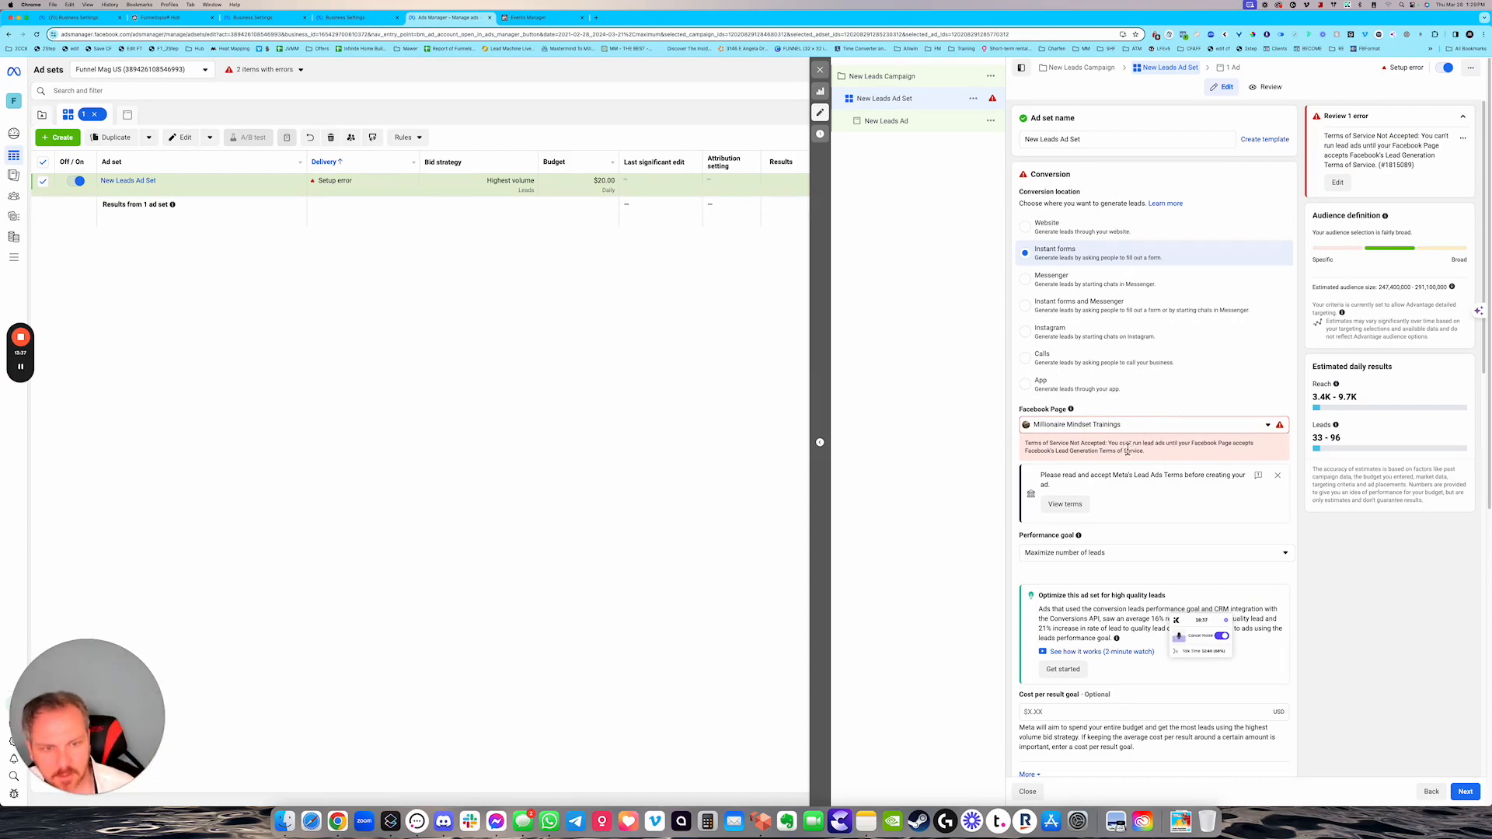
click(1284, 435)
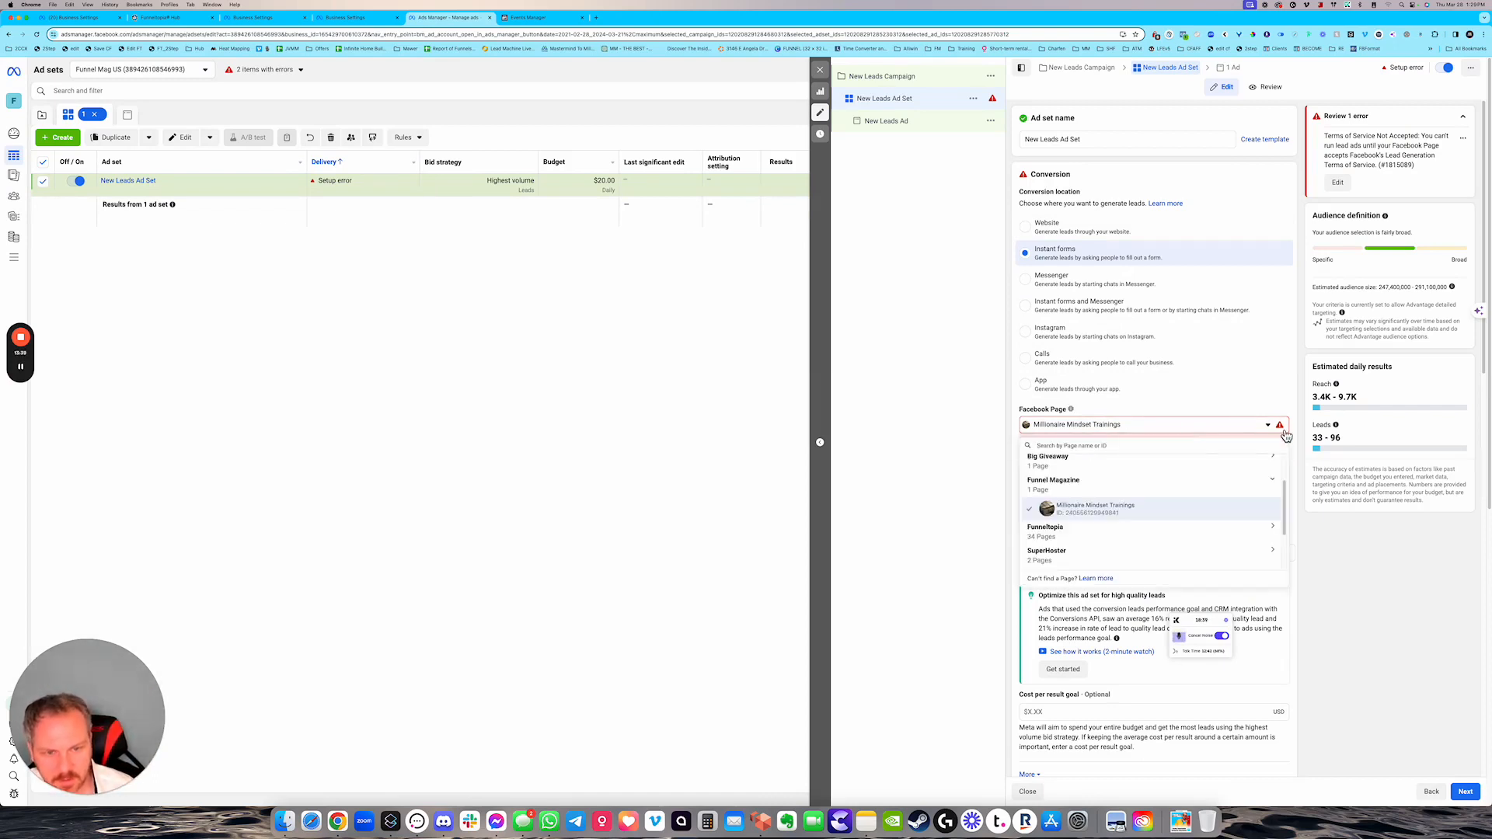
click(1285, 435)
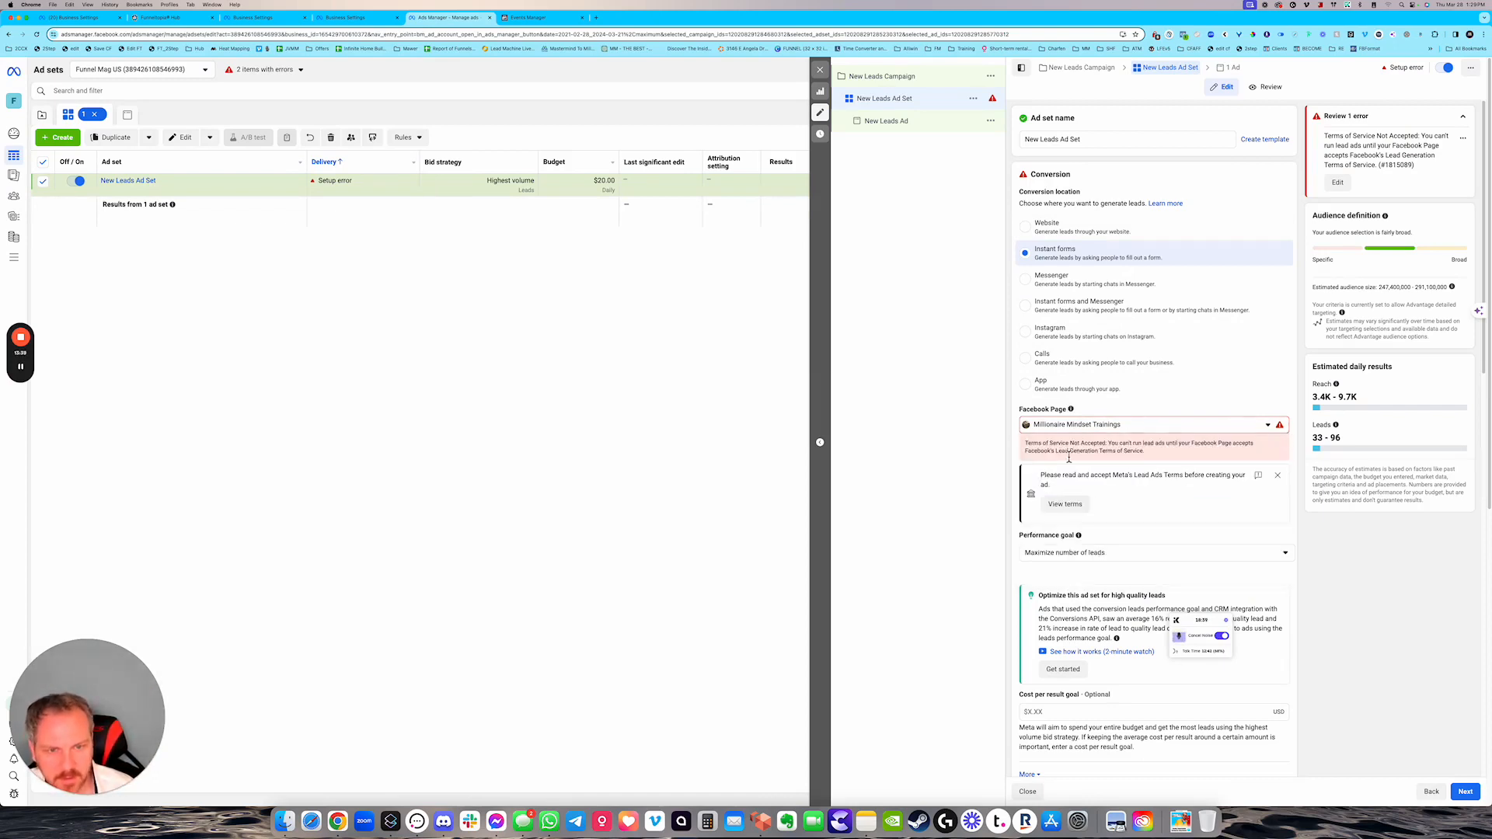
click(1064, 504)
click(871, 448)
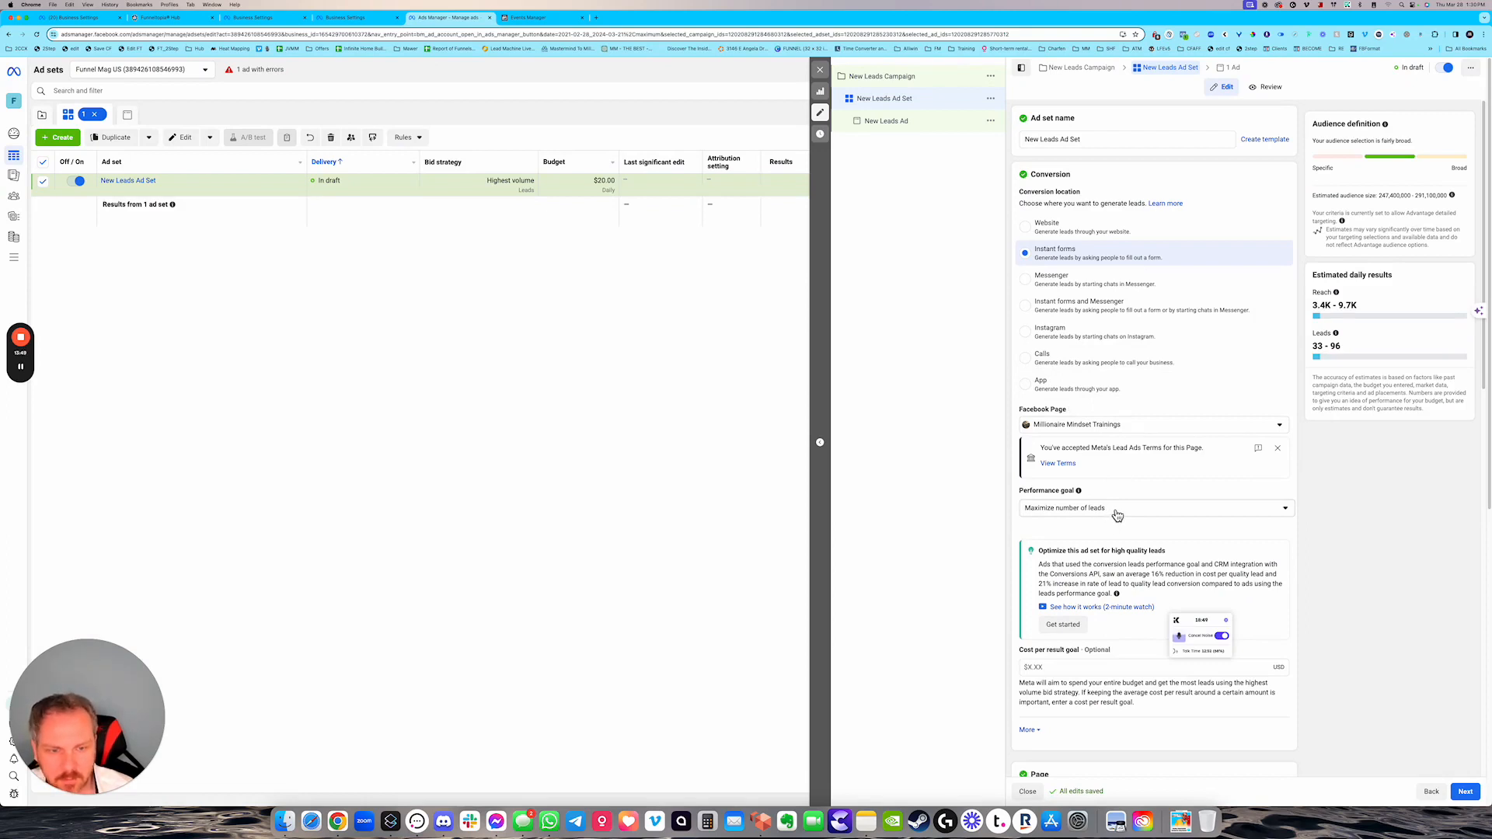
- Review the performance goal options available for the instant forms conversion location
scroll(1111, 516, down, 2)
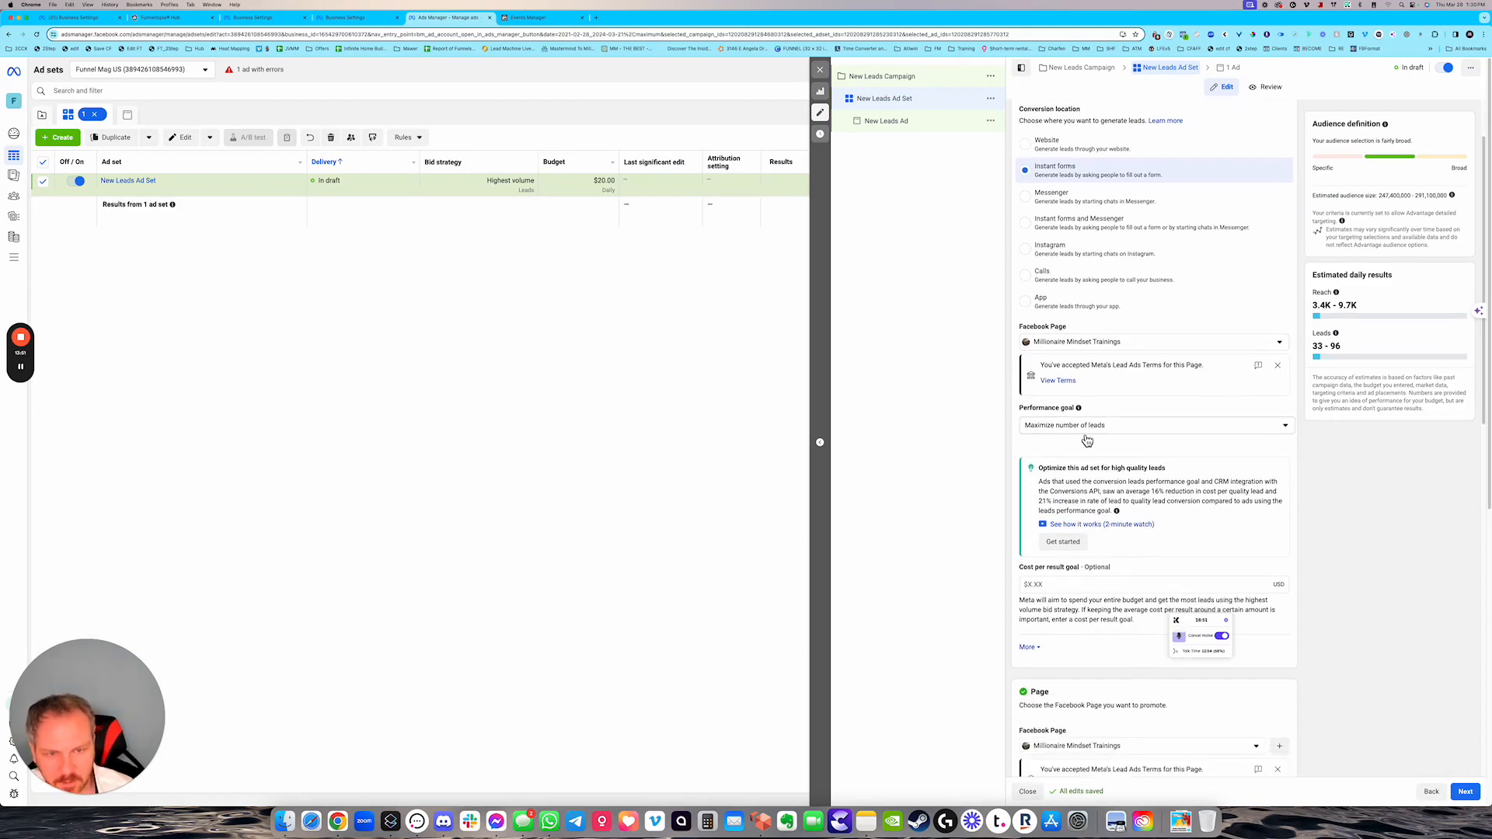
click(1076, 432)
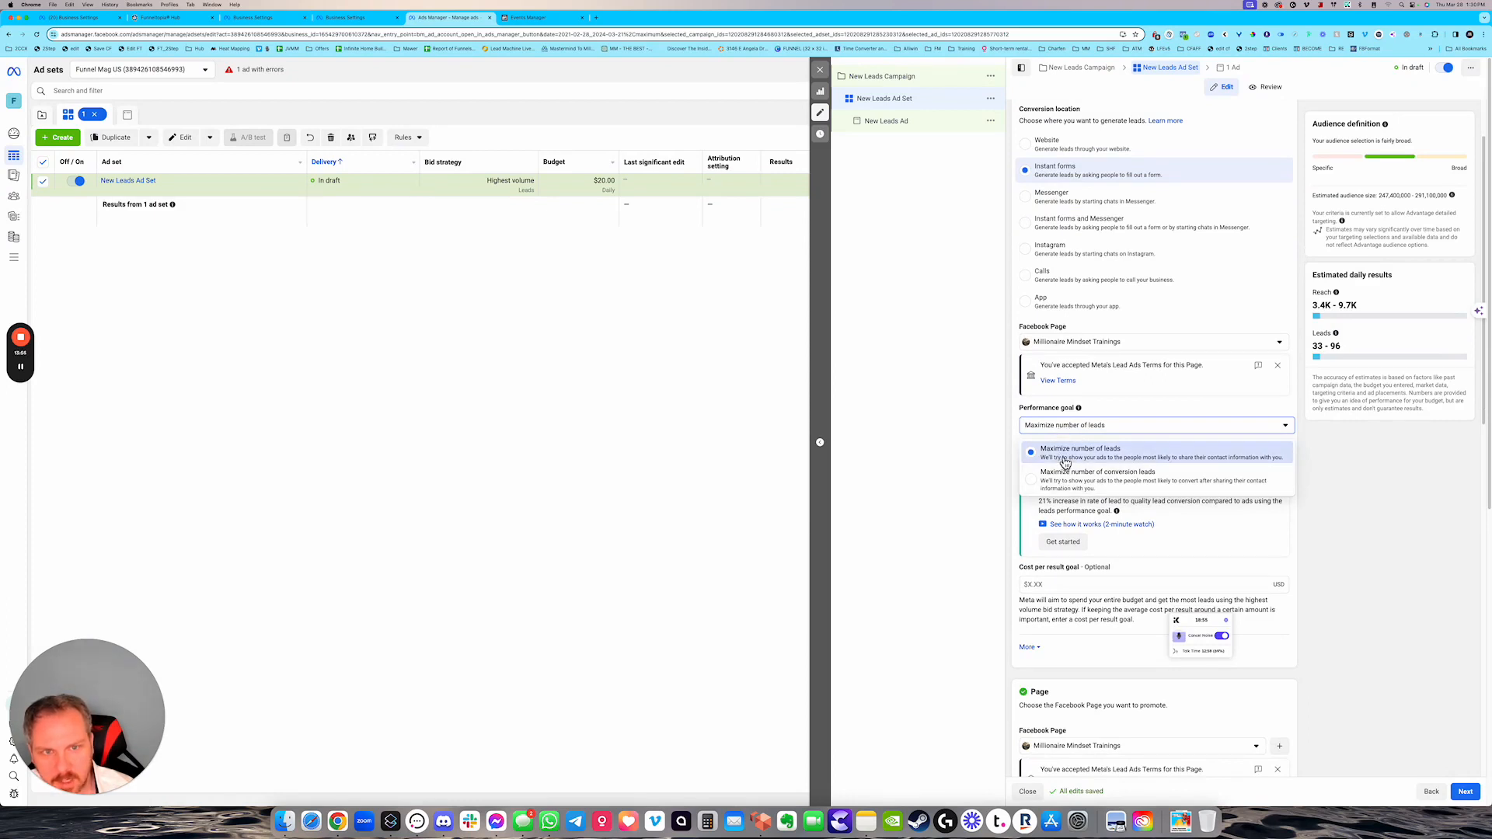
click(1065, 424)
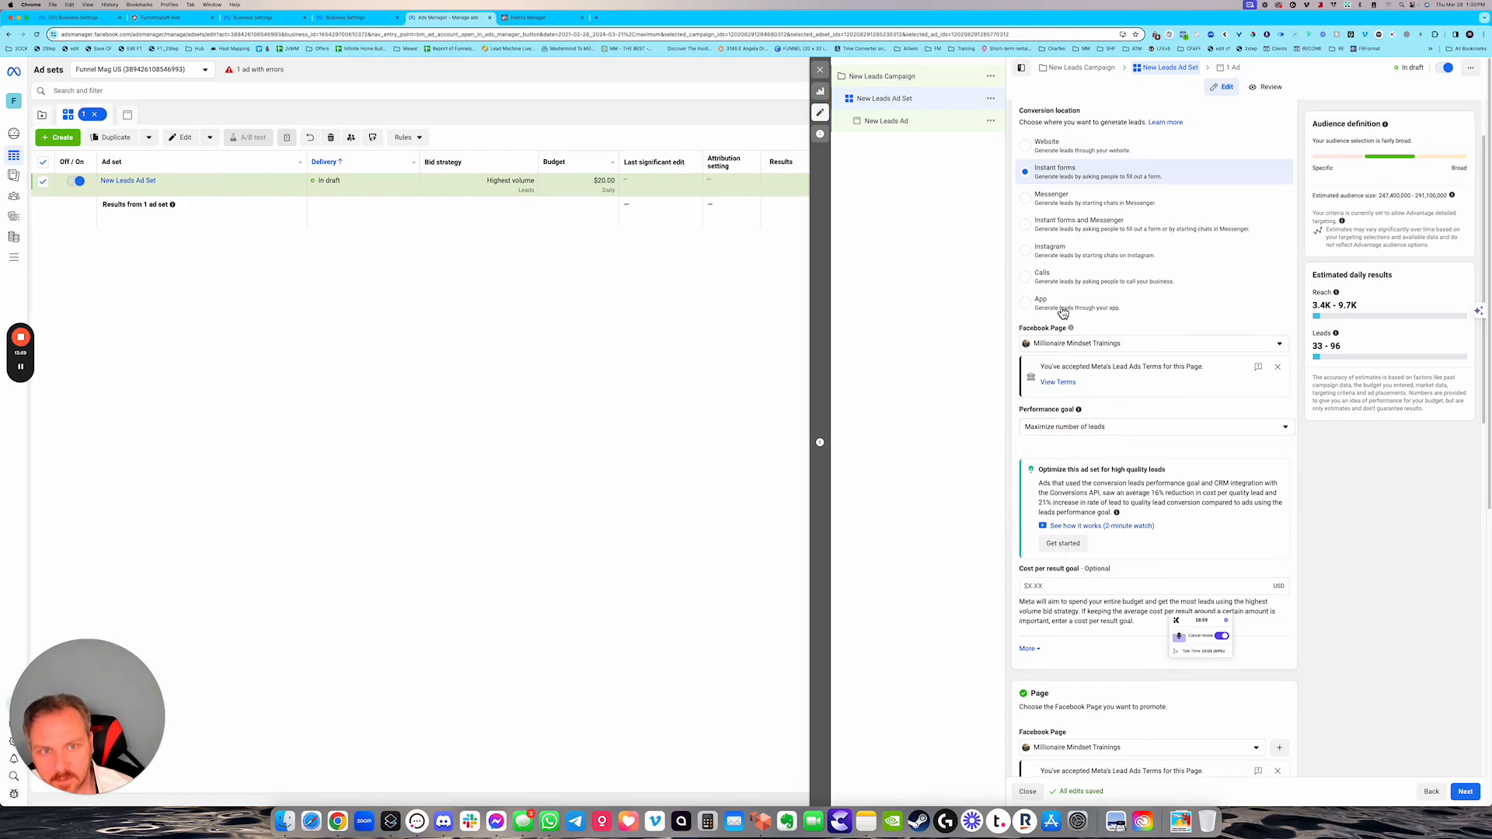
- Set the ad set's conversion location to Website, with Demo Pixel as the pixel and Lead as the conversion event
click(1031, 151)
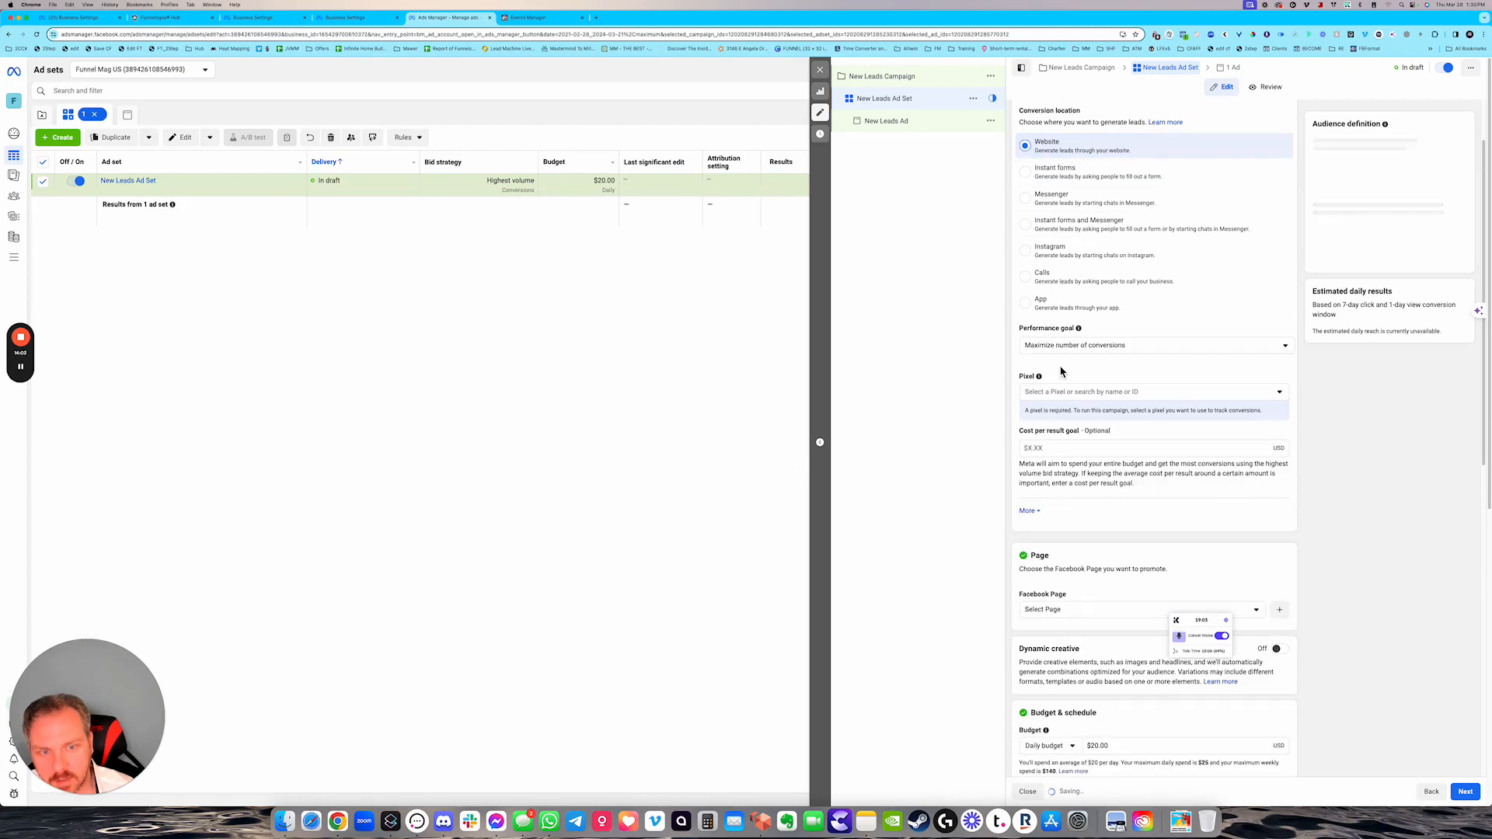
click(1071, 397)
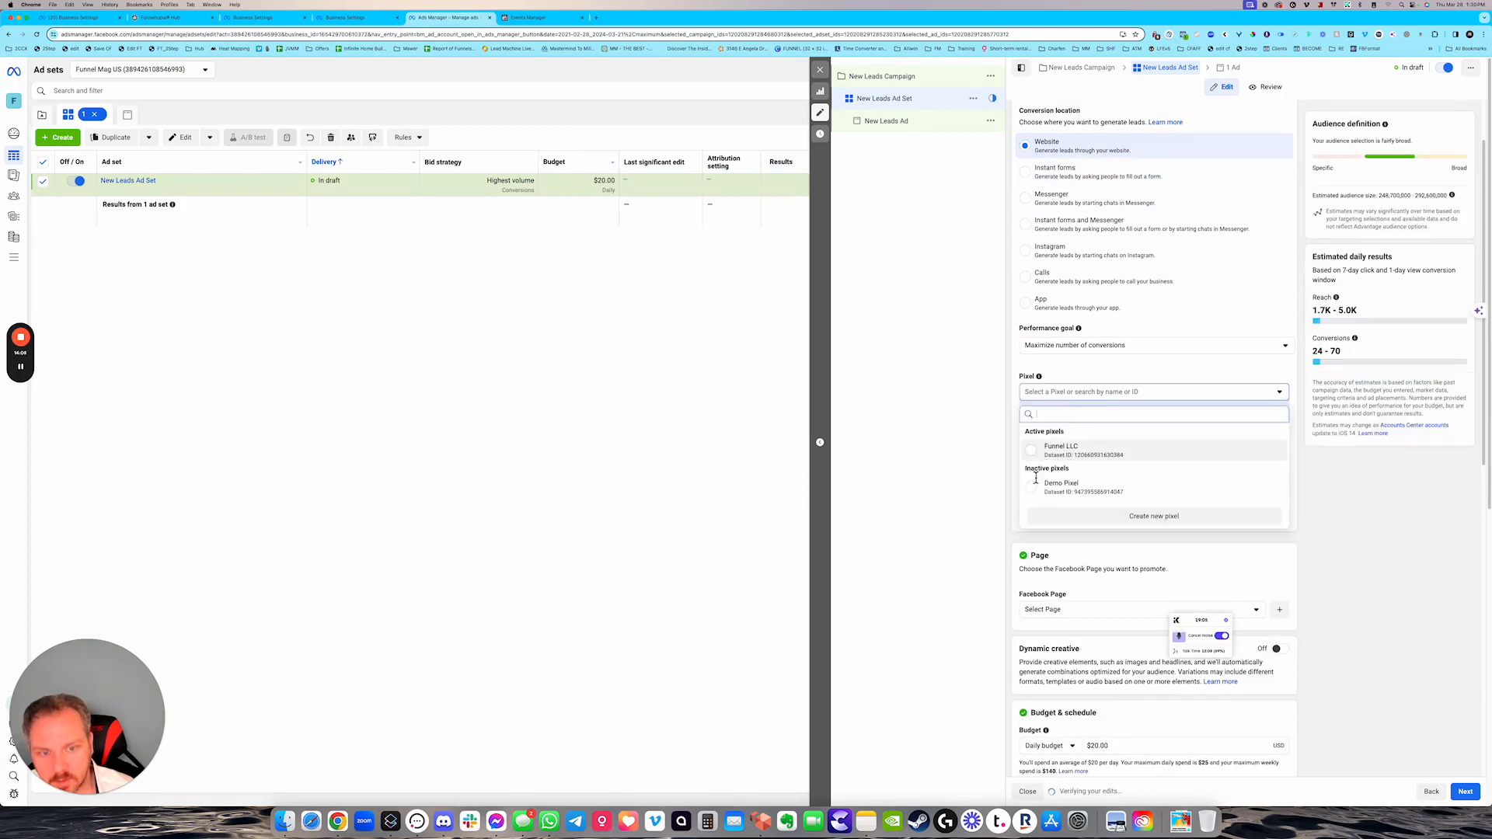
click(1061, 487)
click(1077, 428)
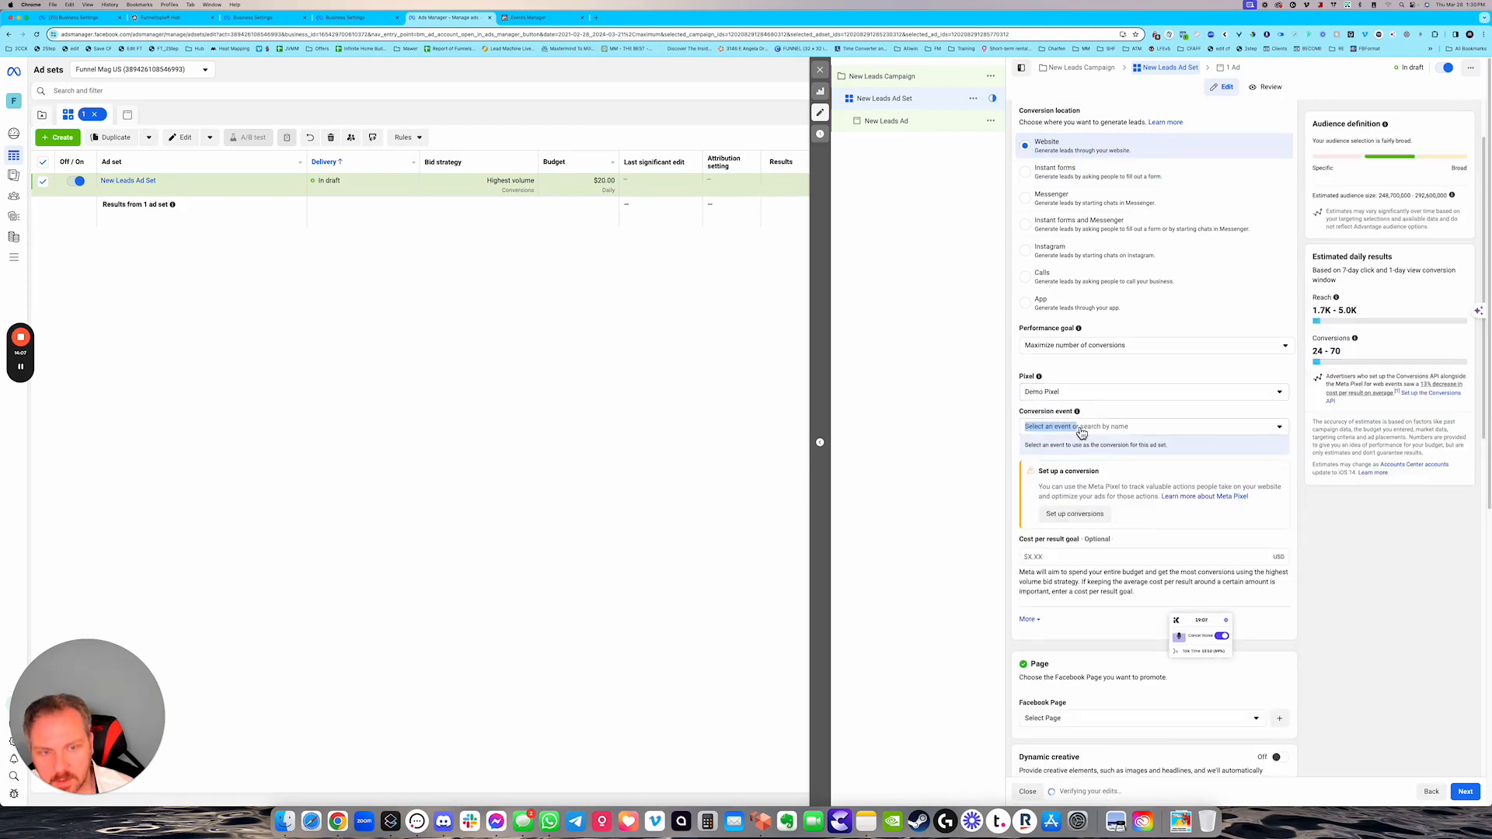
scroll(1073, 497, down, 3)
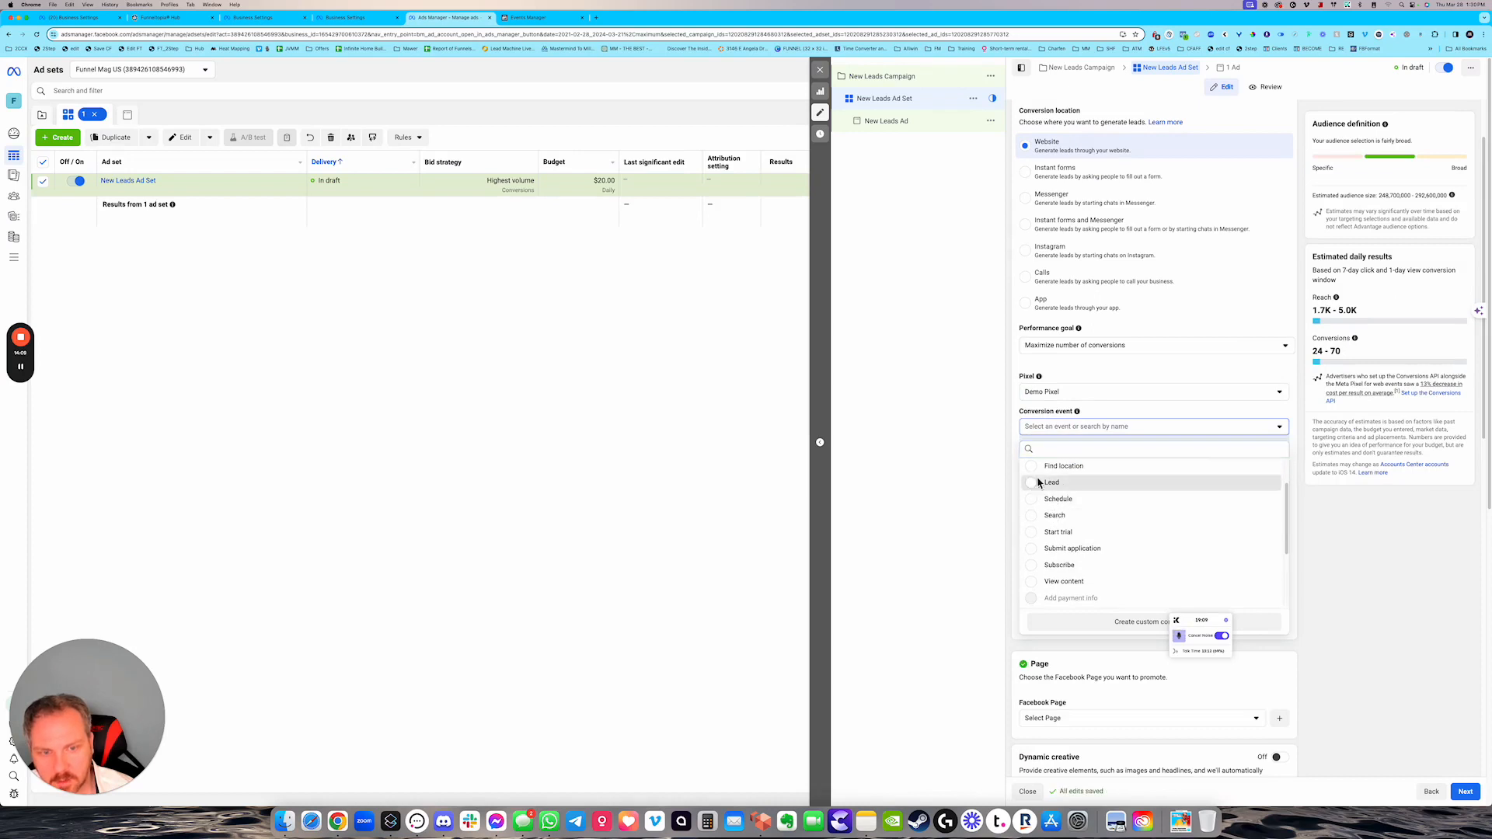
click(1039, 487)
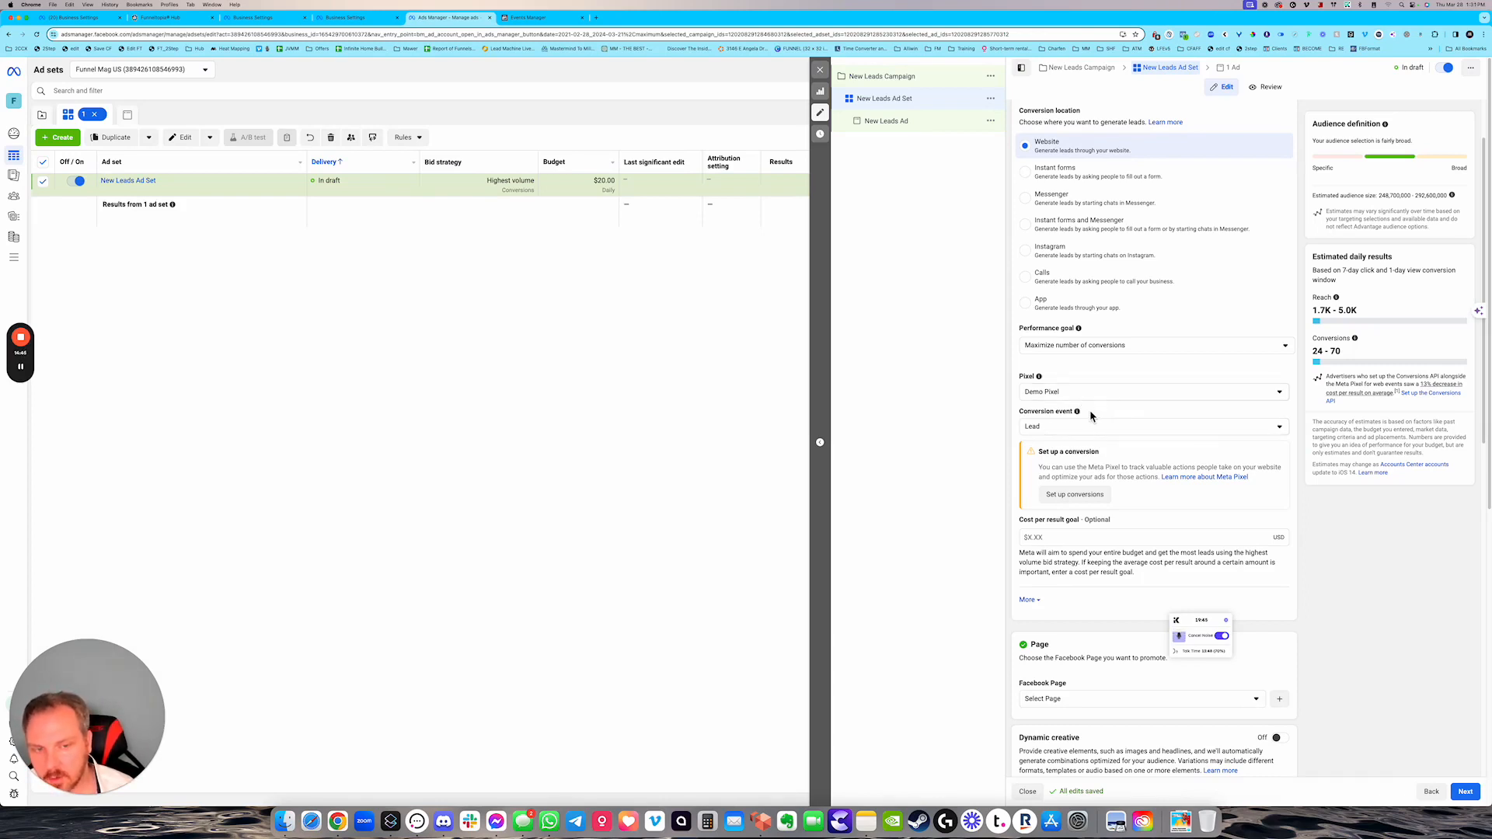
- Look through the available conversion events and change the ad set's conversion event to Schedule
drag(1090, 413, 1023, 417)
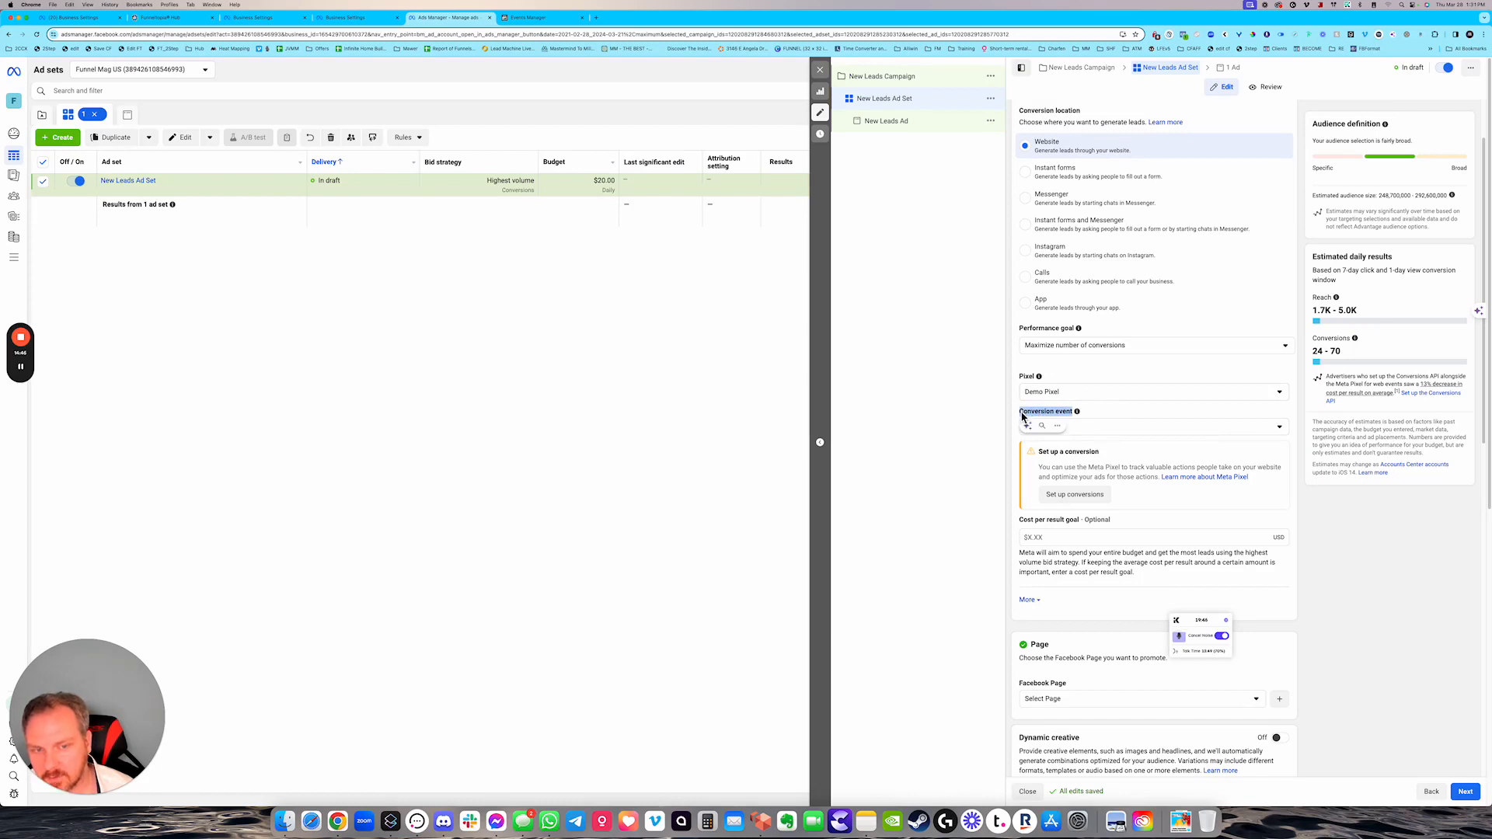
click(1083, 418)
click(1054, 432)
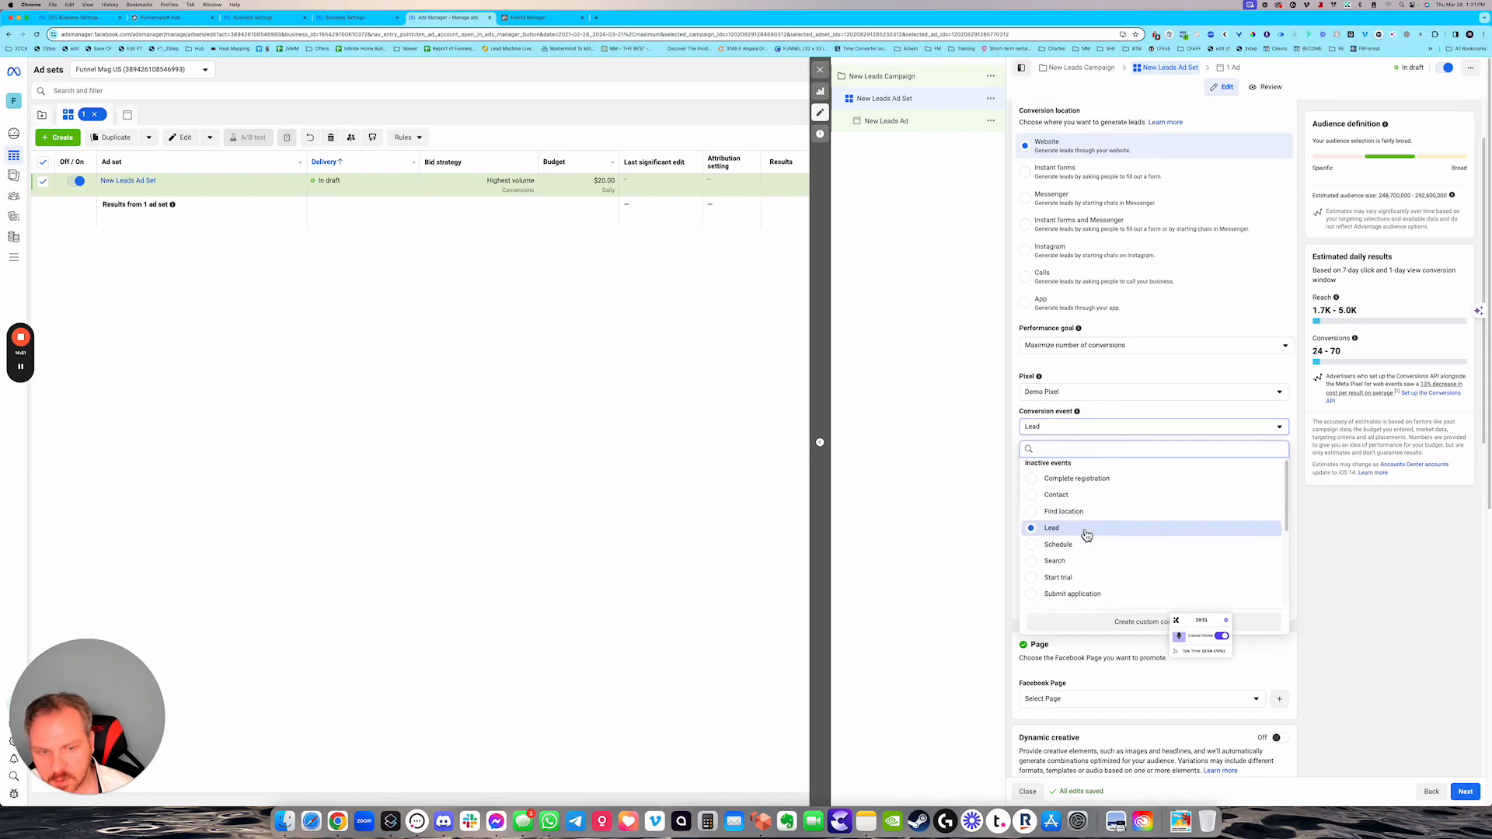
scroll(1082, 544, down, 4)
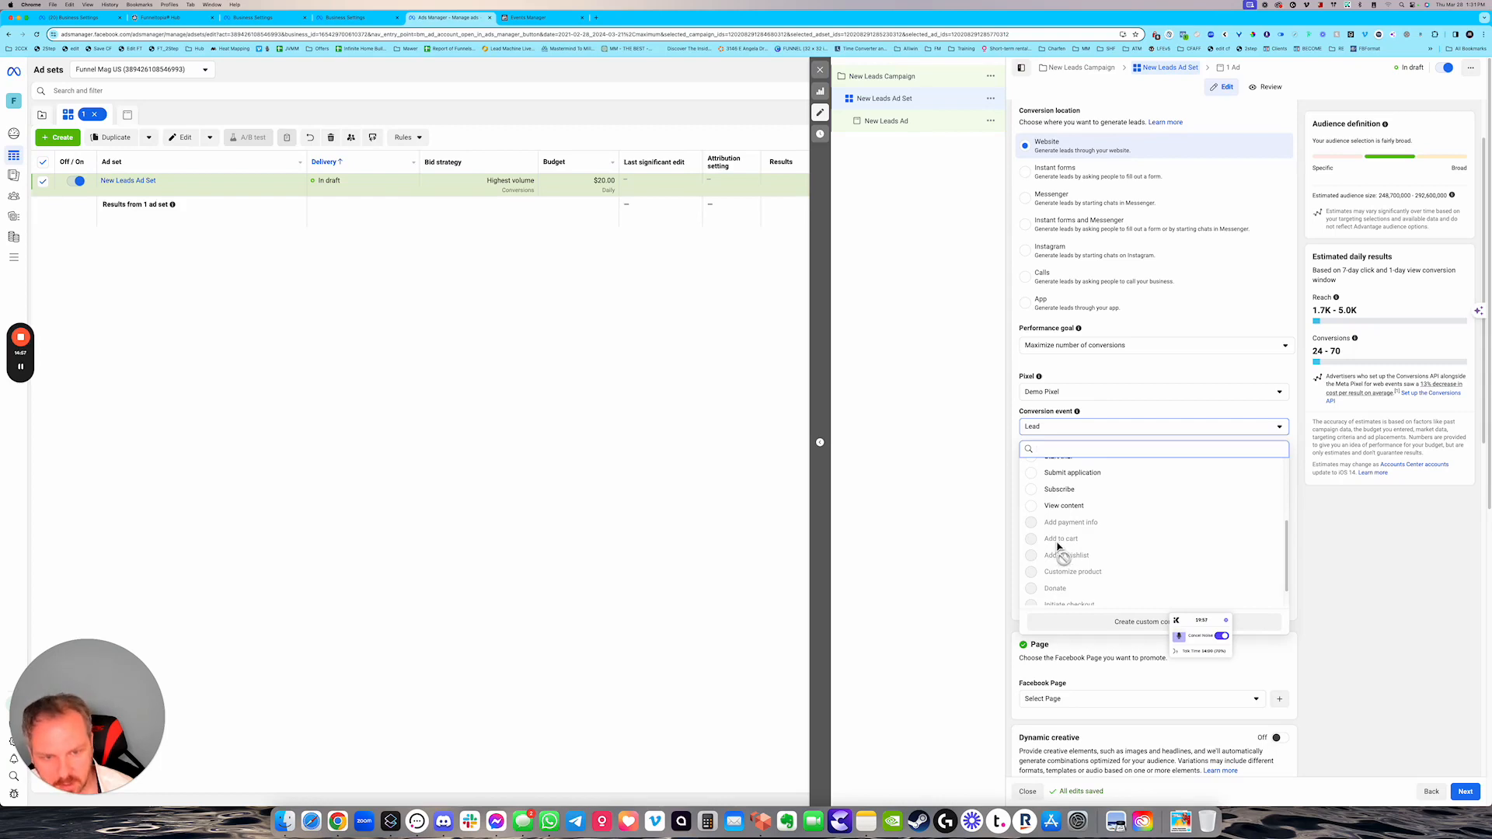
scroll(1061, 551, up, 3)
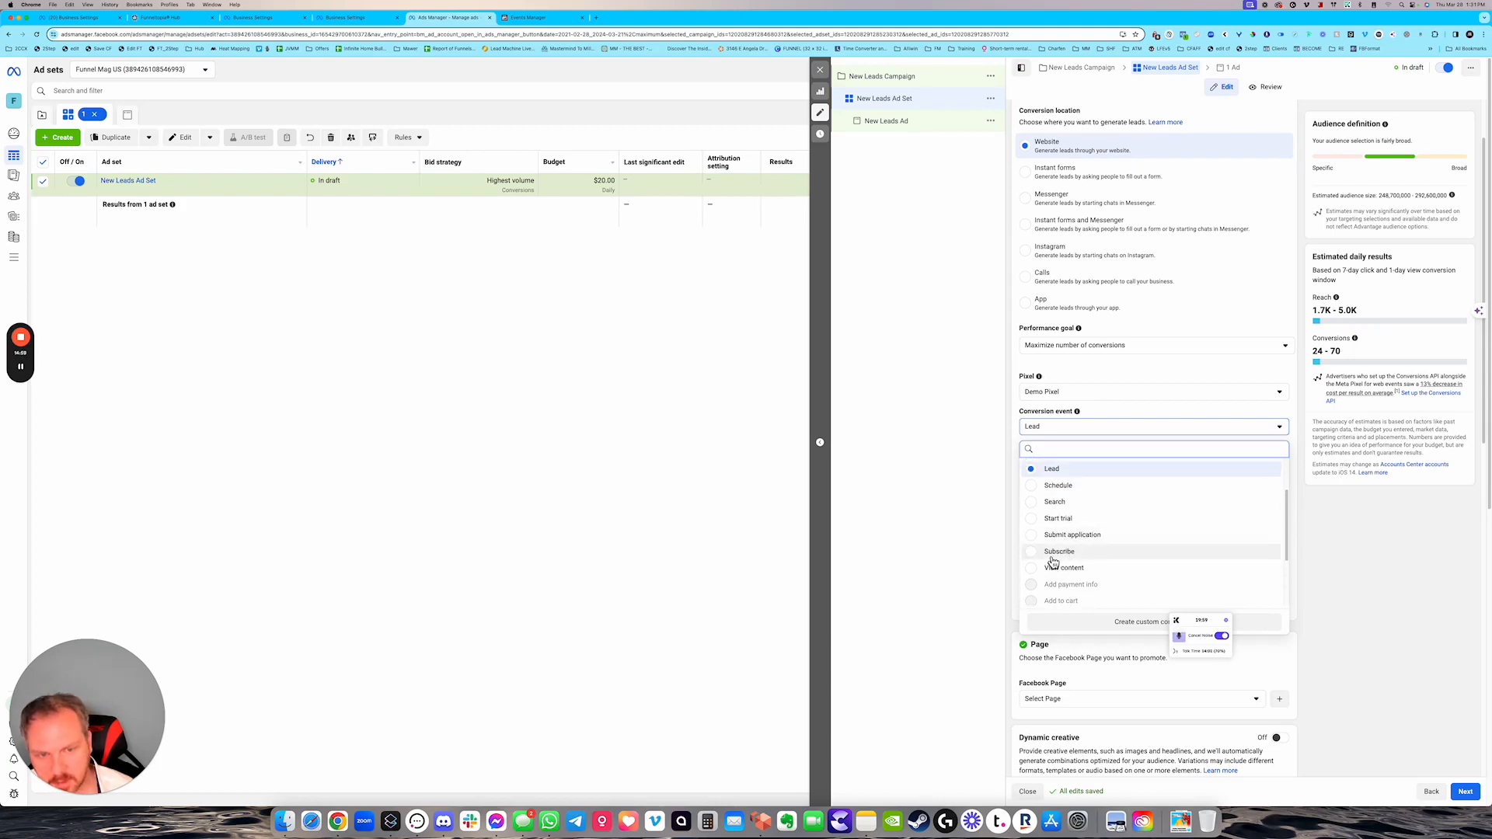
click(1059, 486)
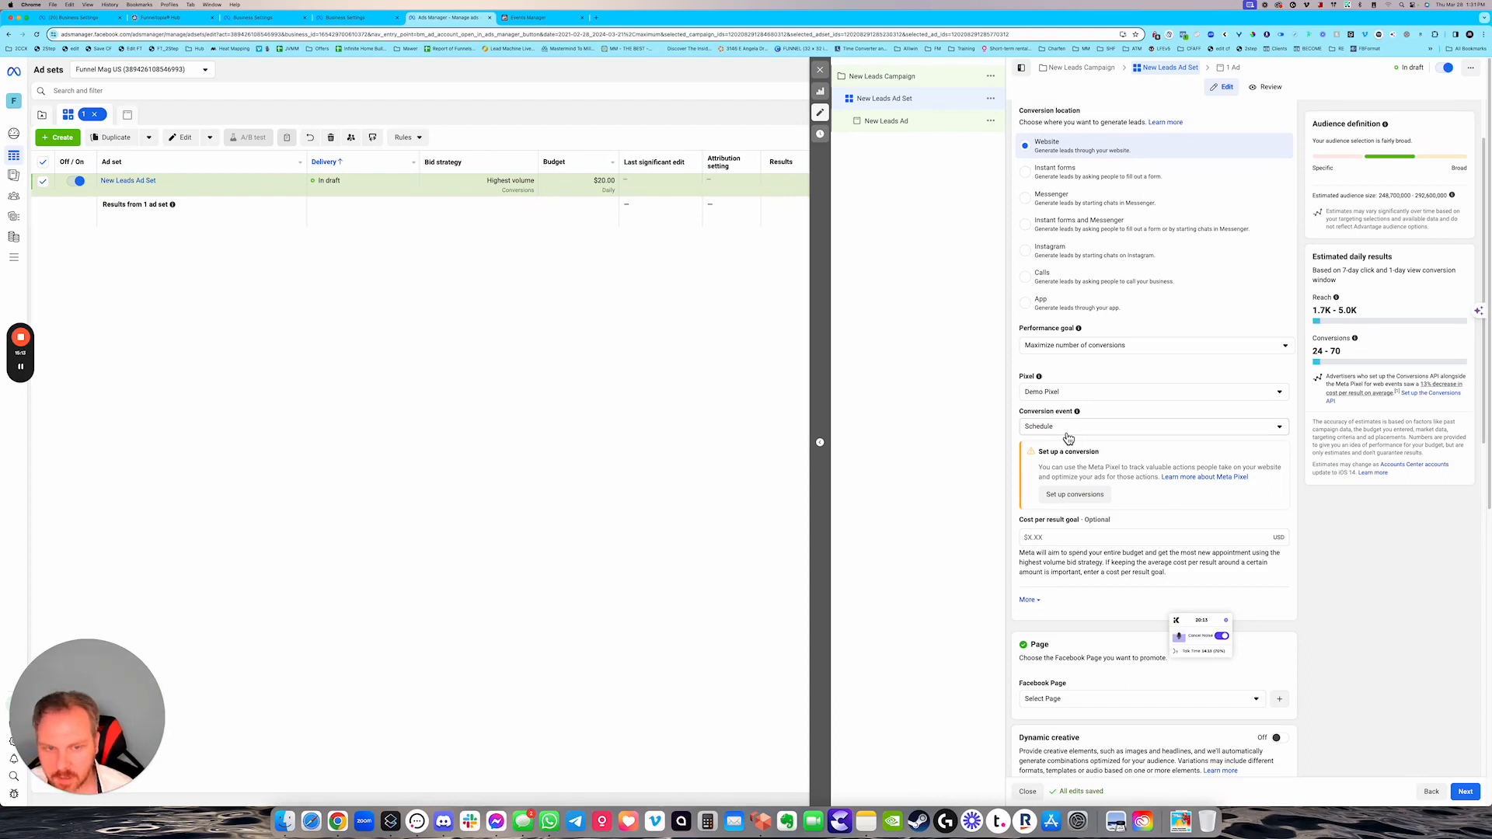
- Expand the additional conversion settings and examine the attribution setting's click and view windows
click(1034, 606)
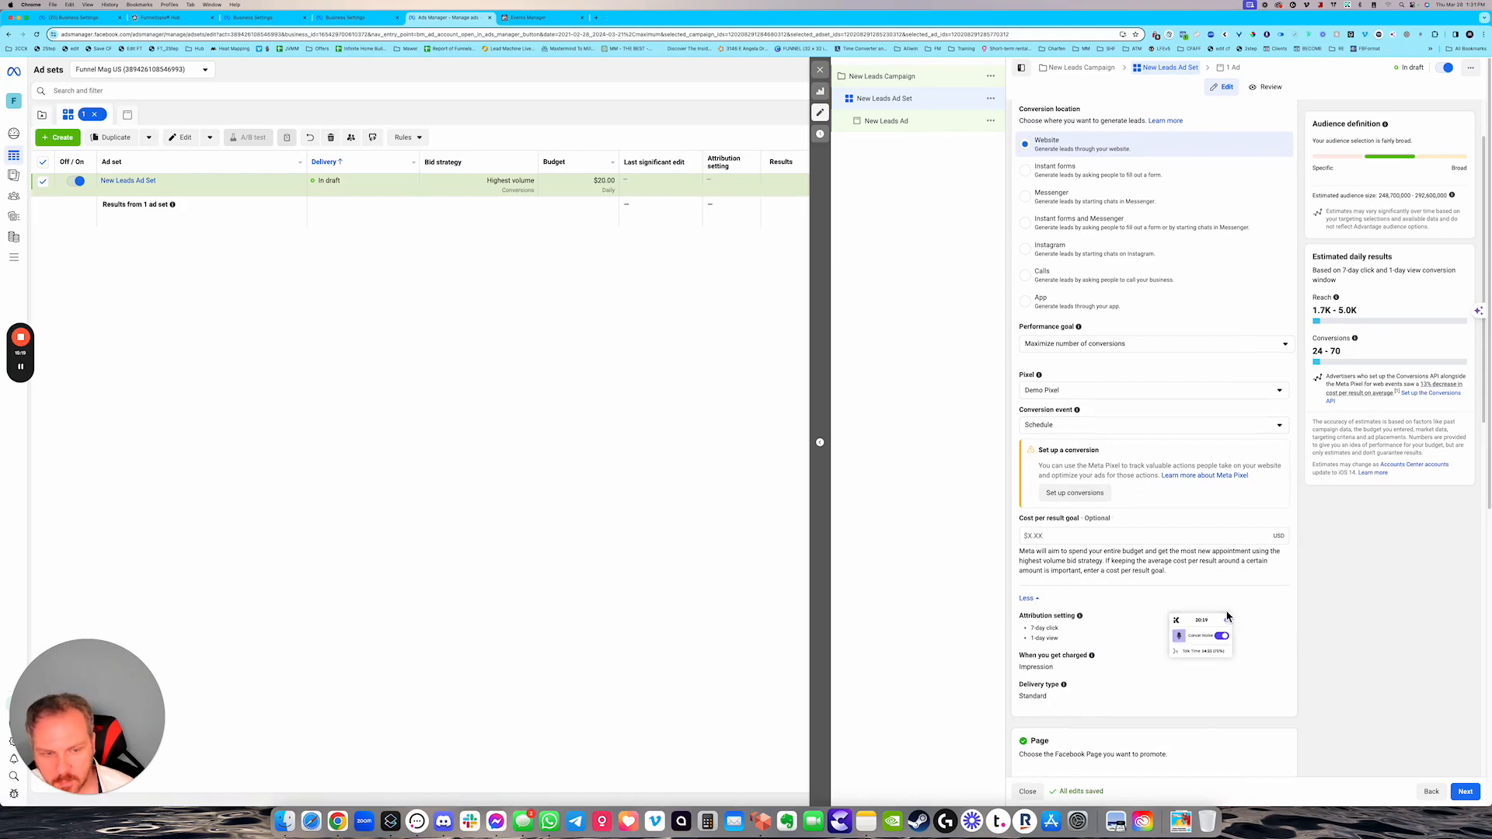
click(1040, 603)
scroll(1066, 336, up, 2)
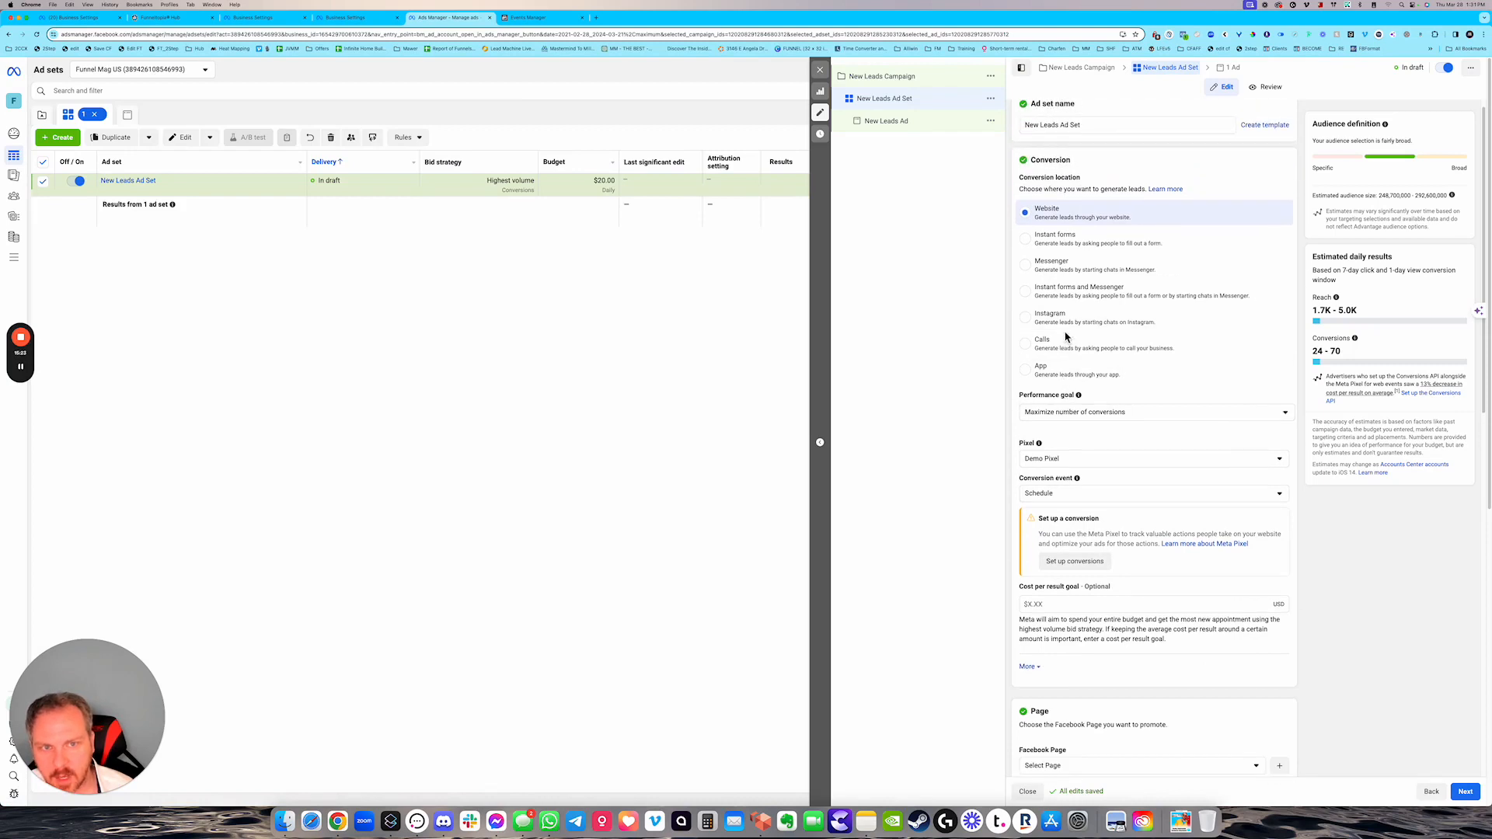
scroll(1066, 342, down, 1)
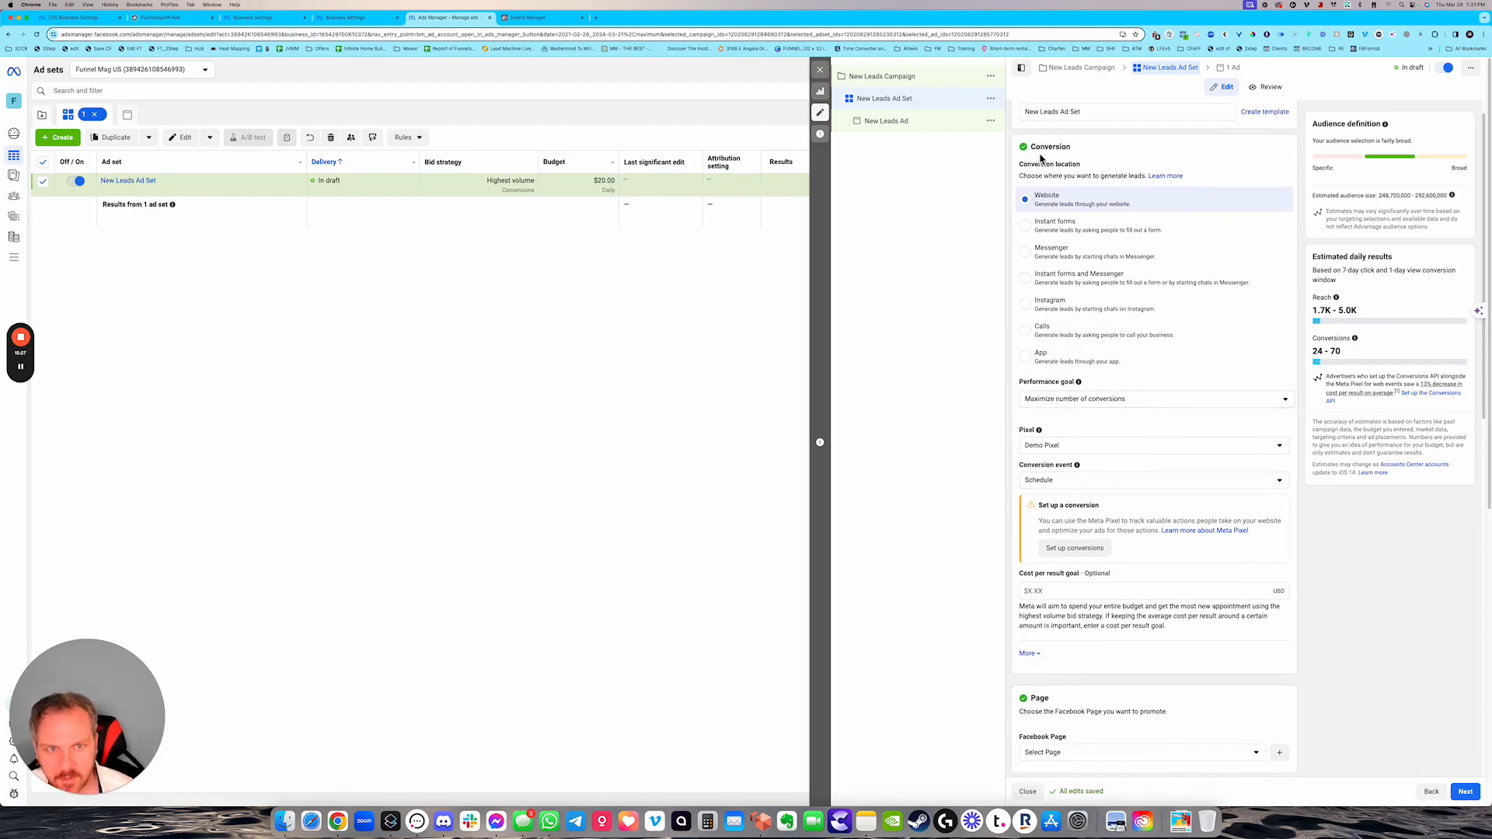
click(1041, 658)
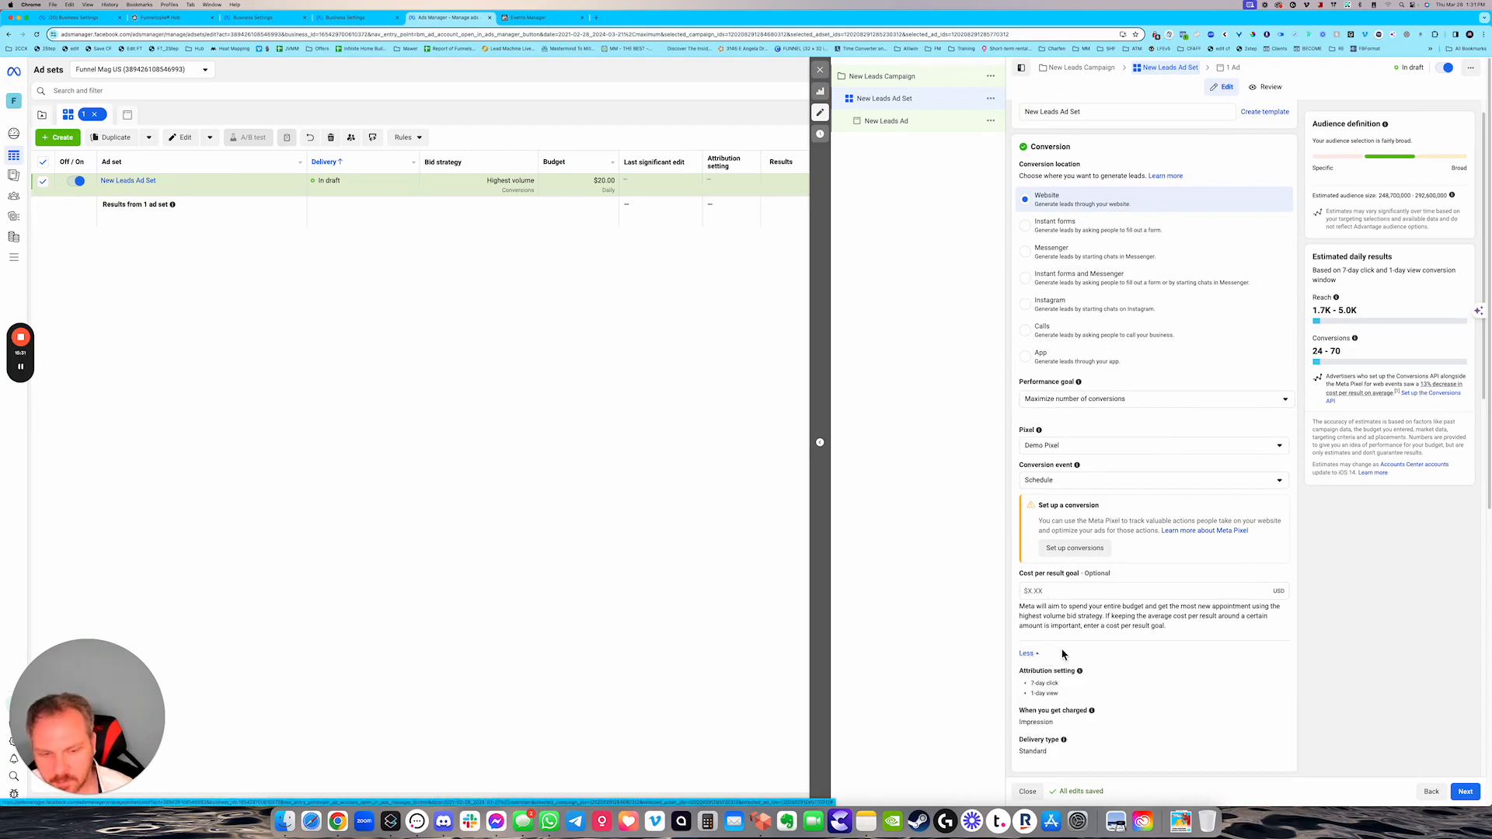
scroll(1119, 619, down, 3)
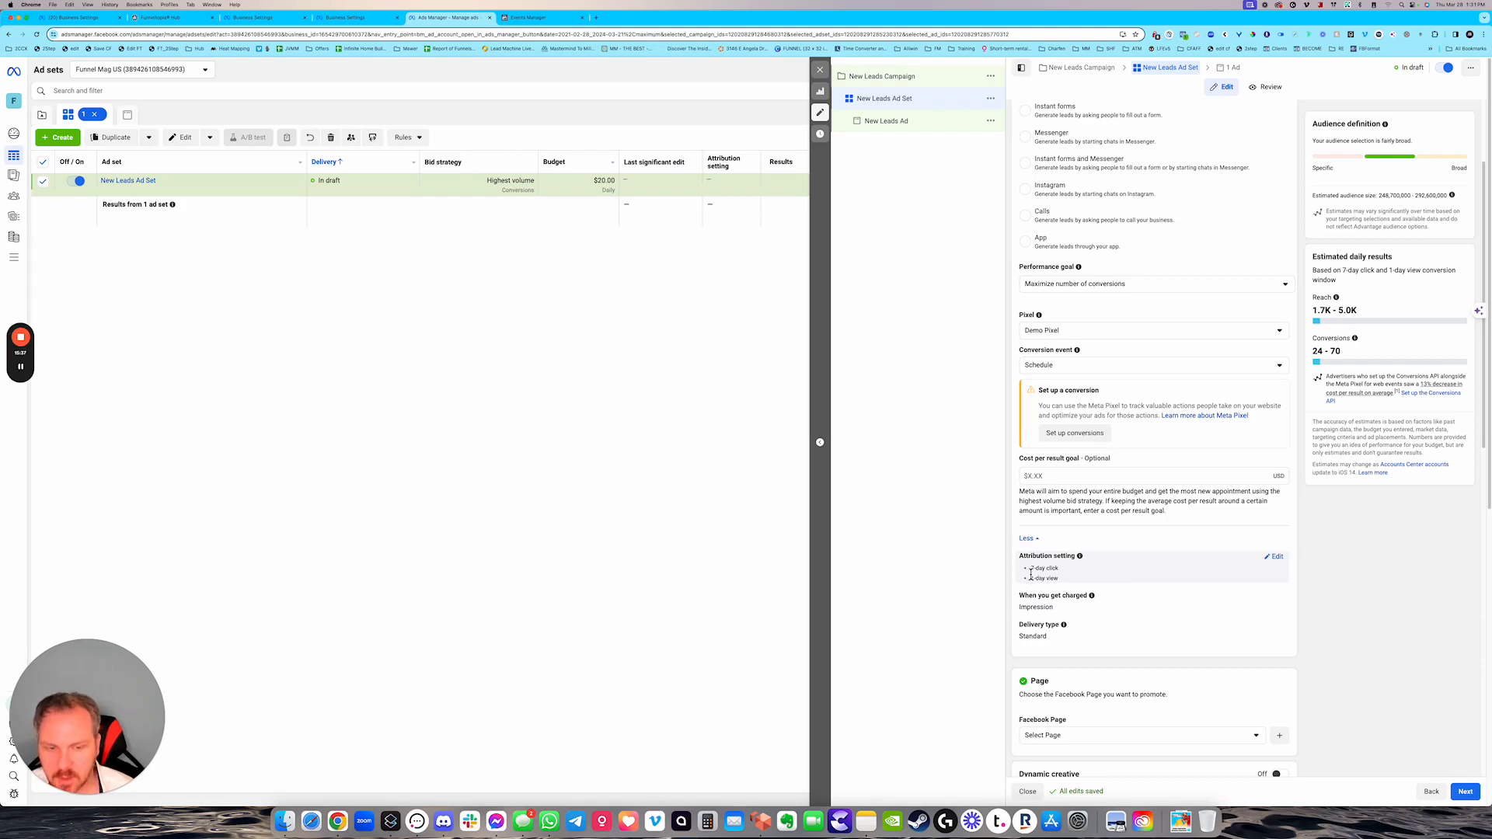
drag(1034, 573, 1111, 573)
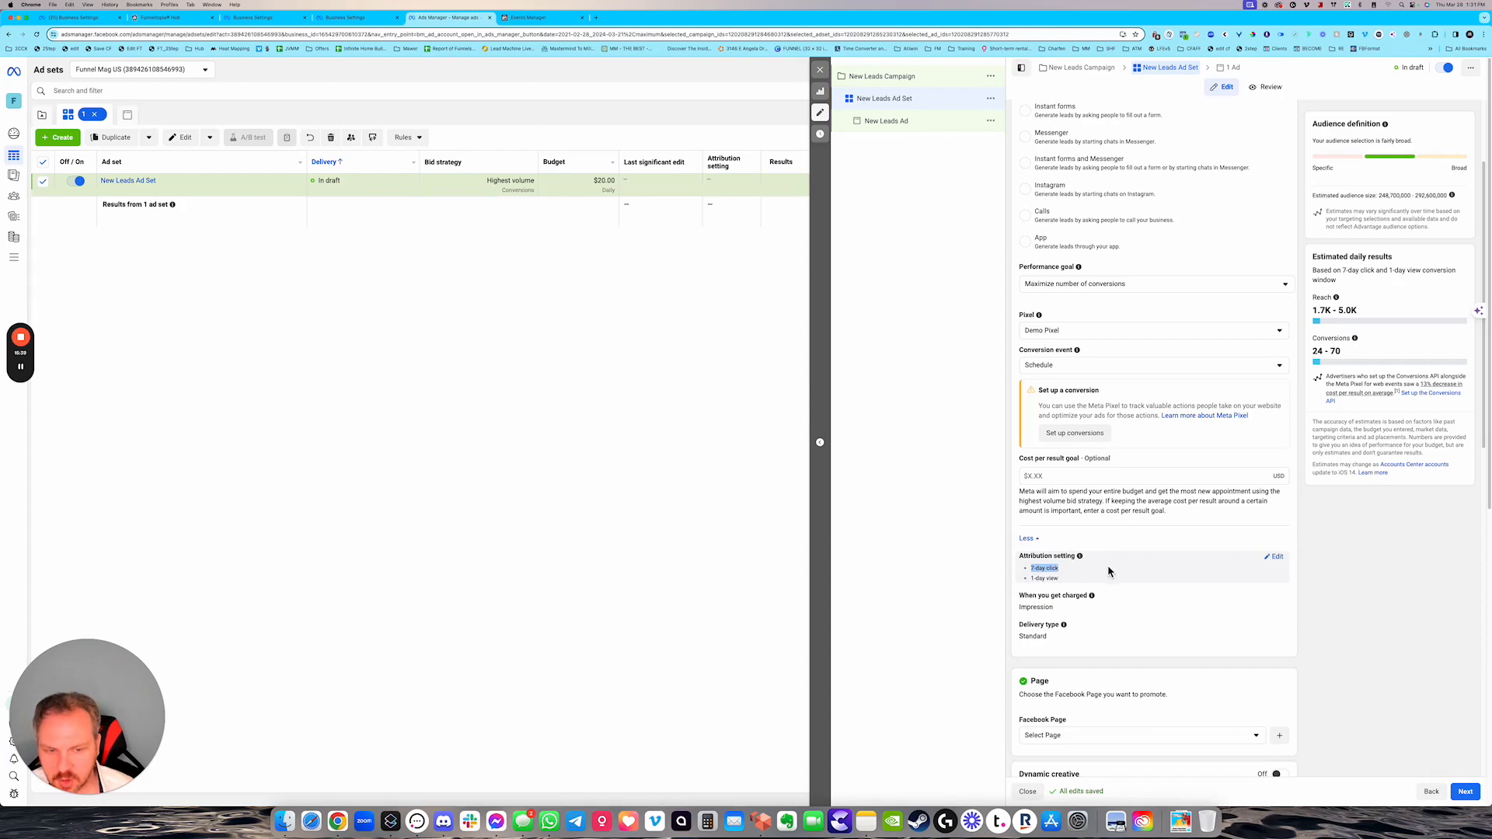
- Edit the ad set's attribution setting and set the click-through window to 1 day
click(1276, 557)
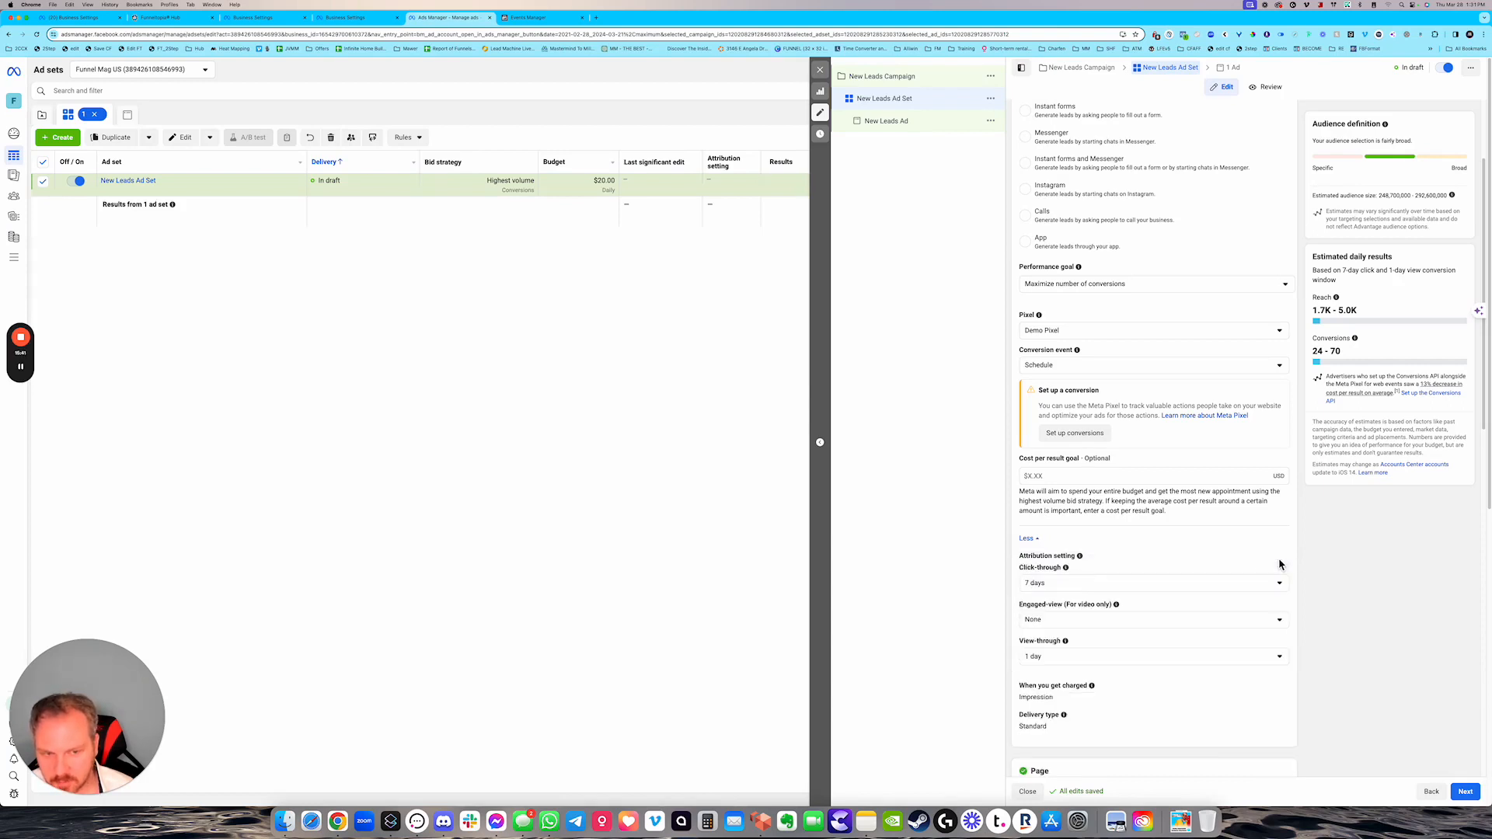
click(1113, 592)
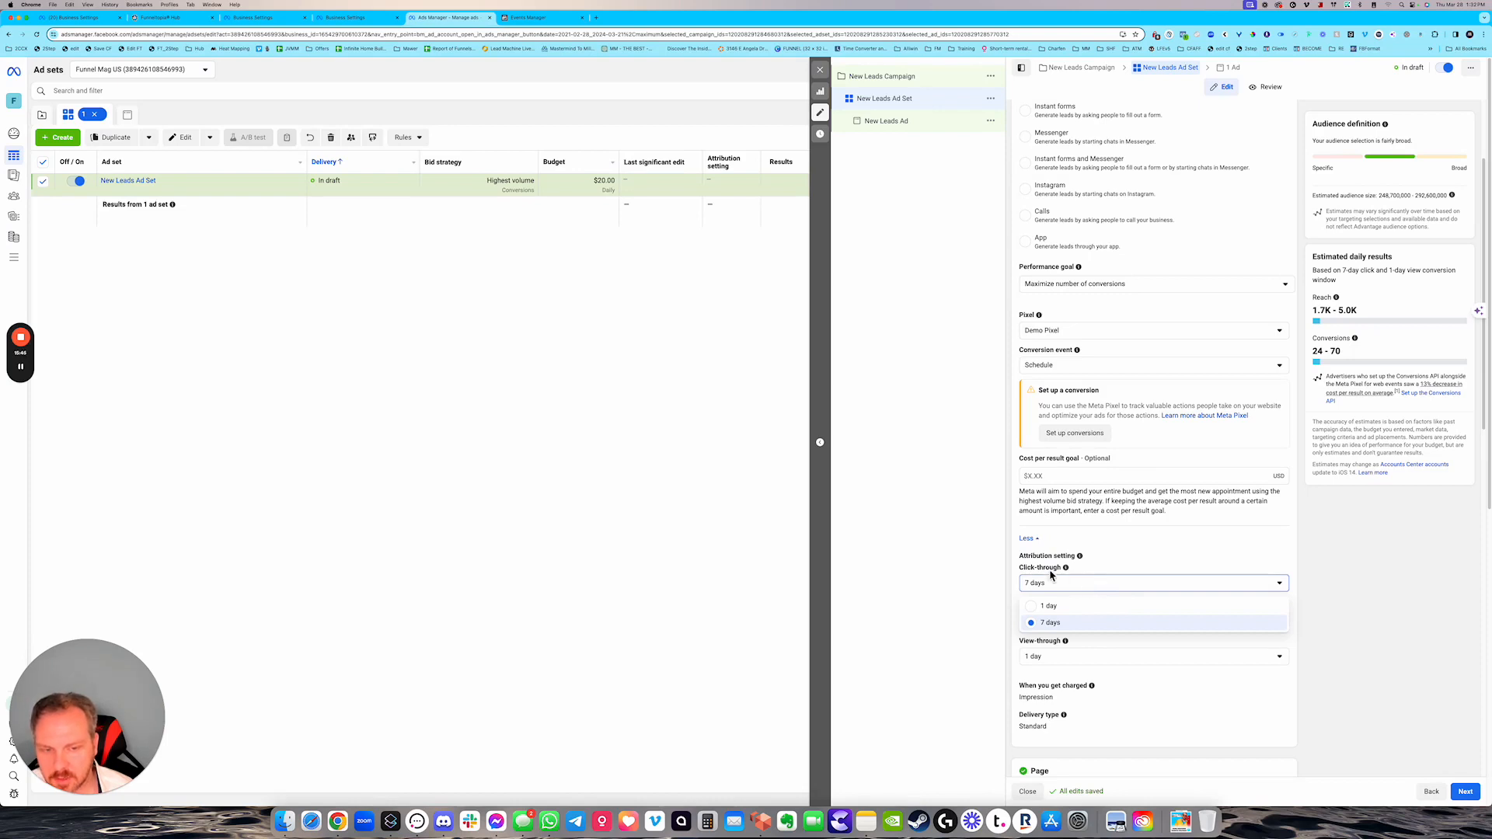
click(1048, 606)
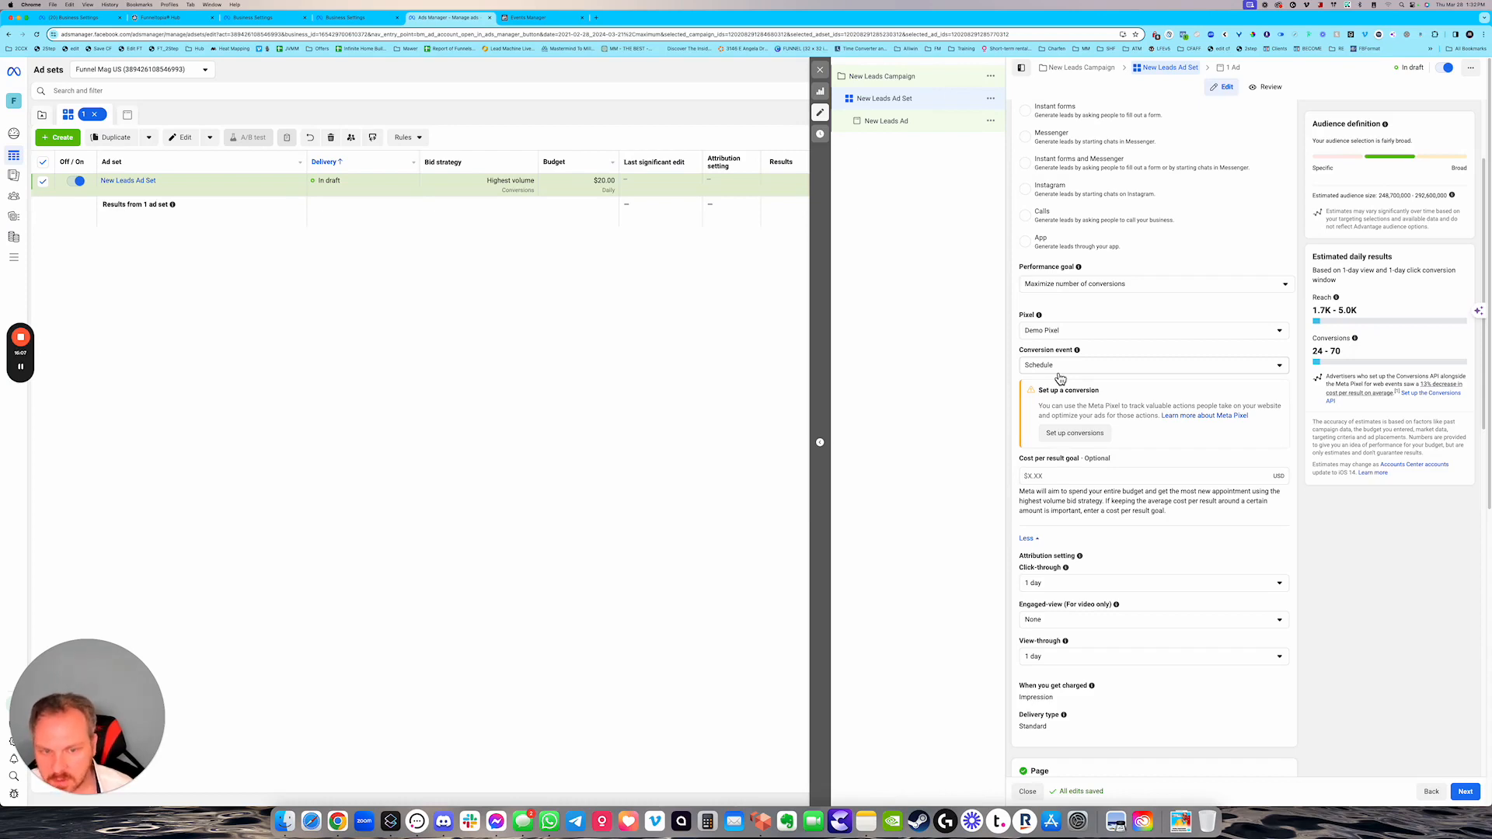
click(1042, 586)
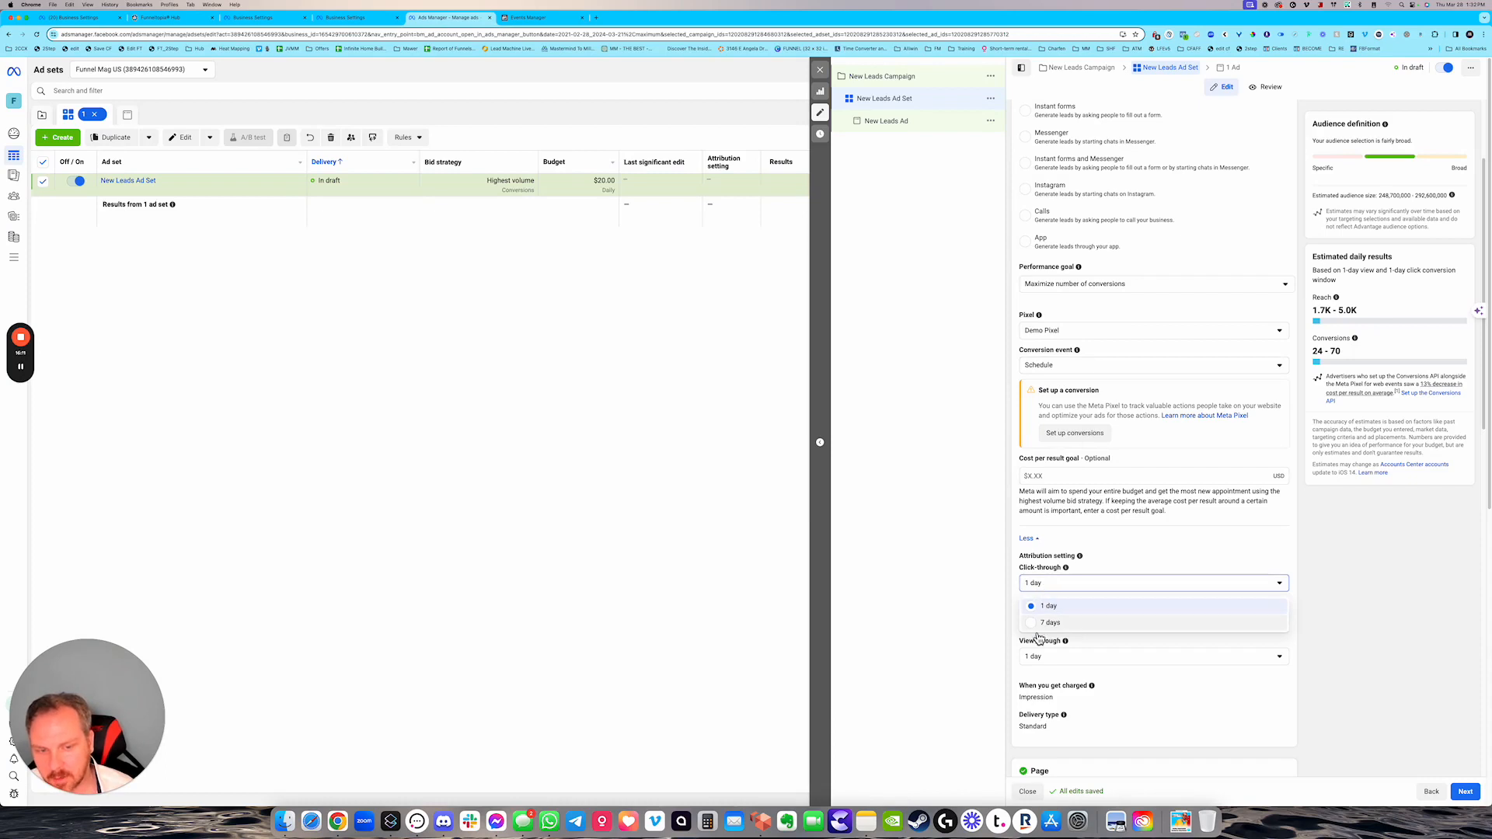
click(1060, 606)
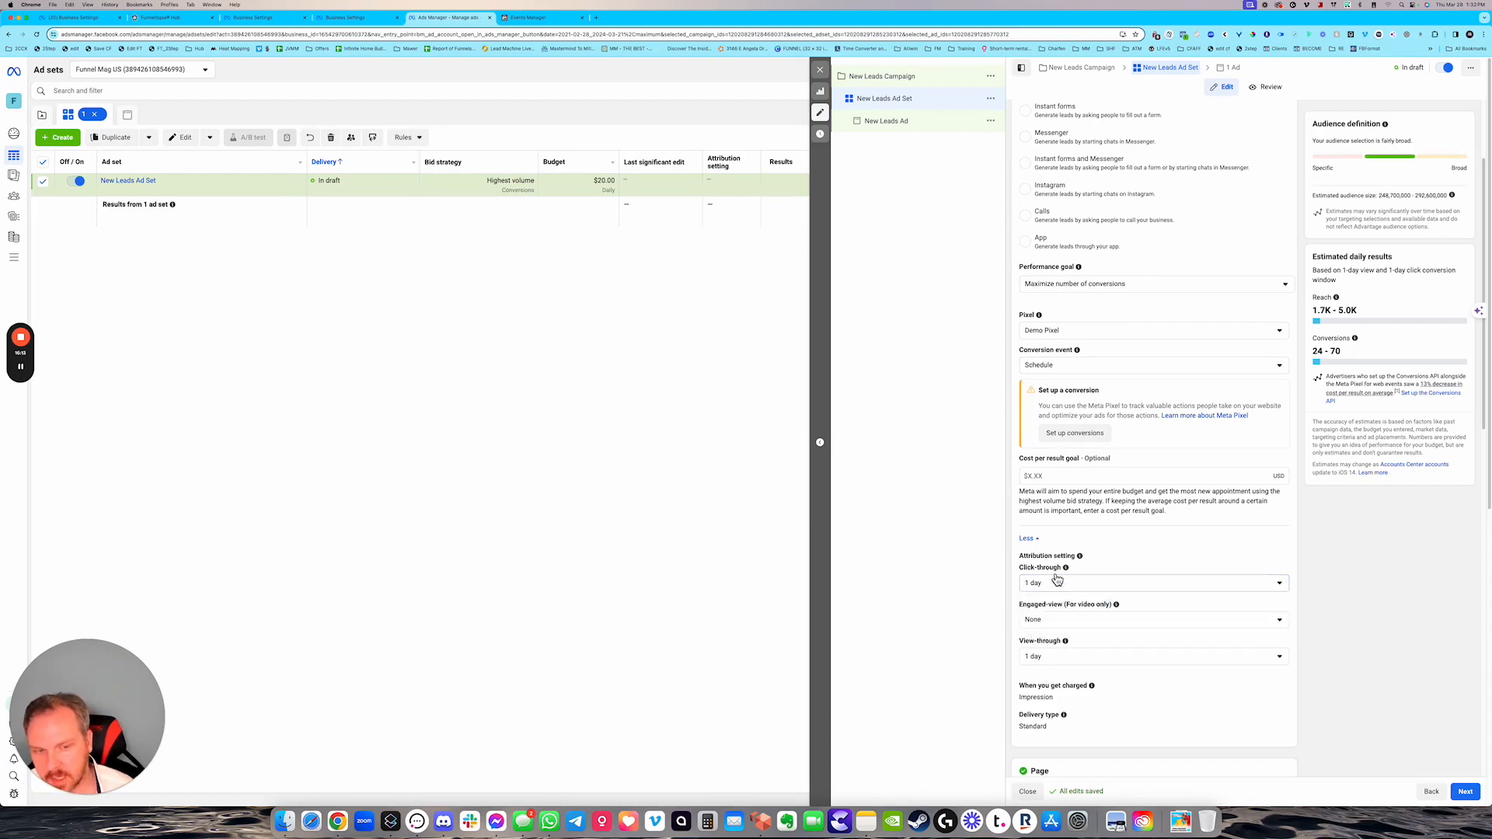
- Set the ad set's conversion event to Lead with a 1-day click-through window
click(1063, 365)
click(1053, 471)
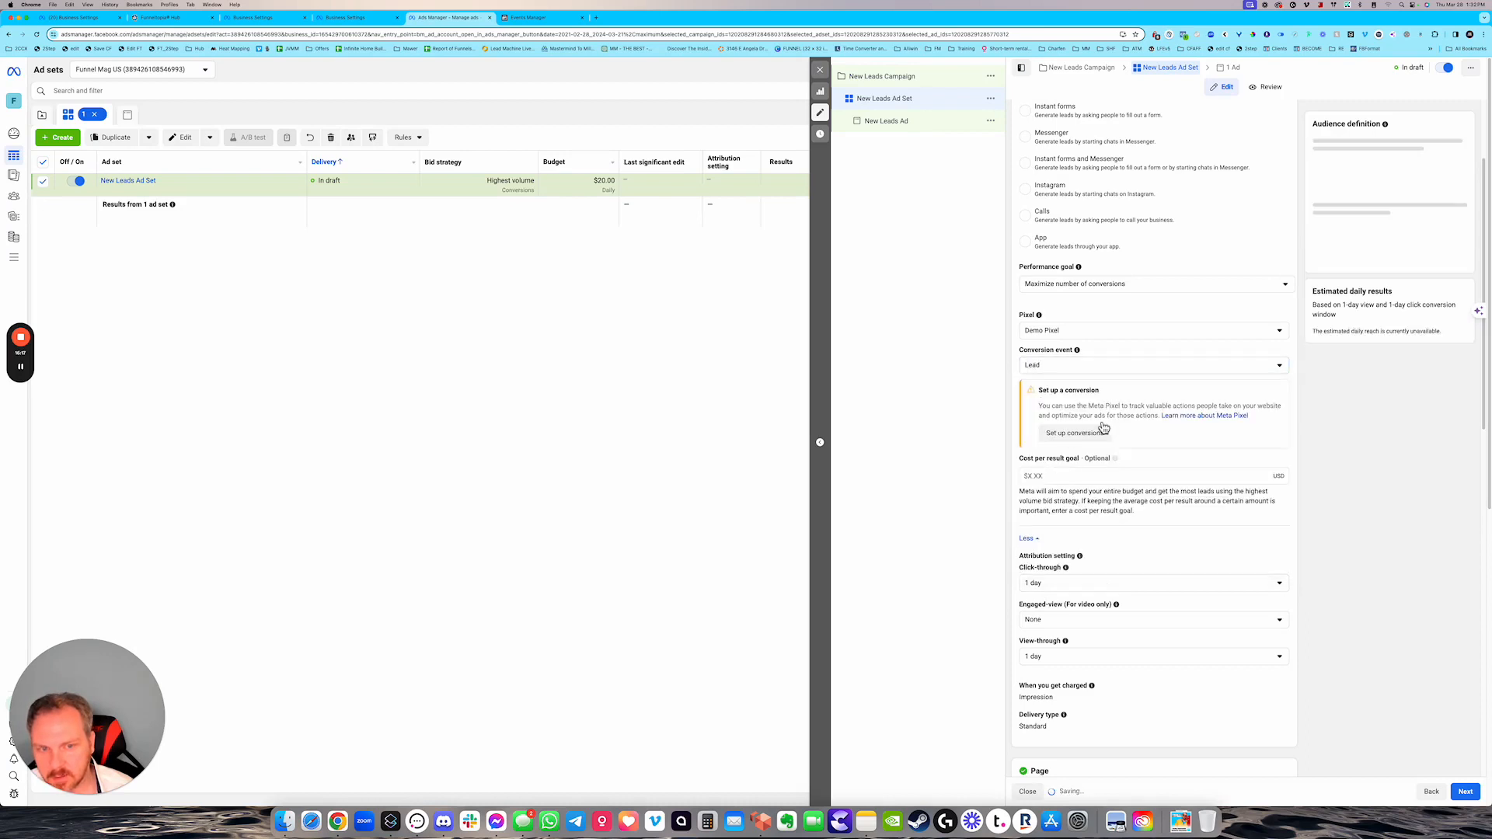
click(1061, 583)
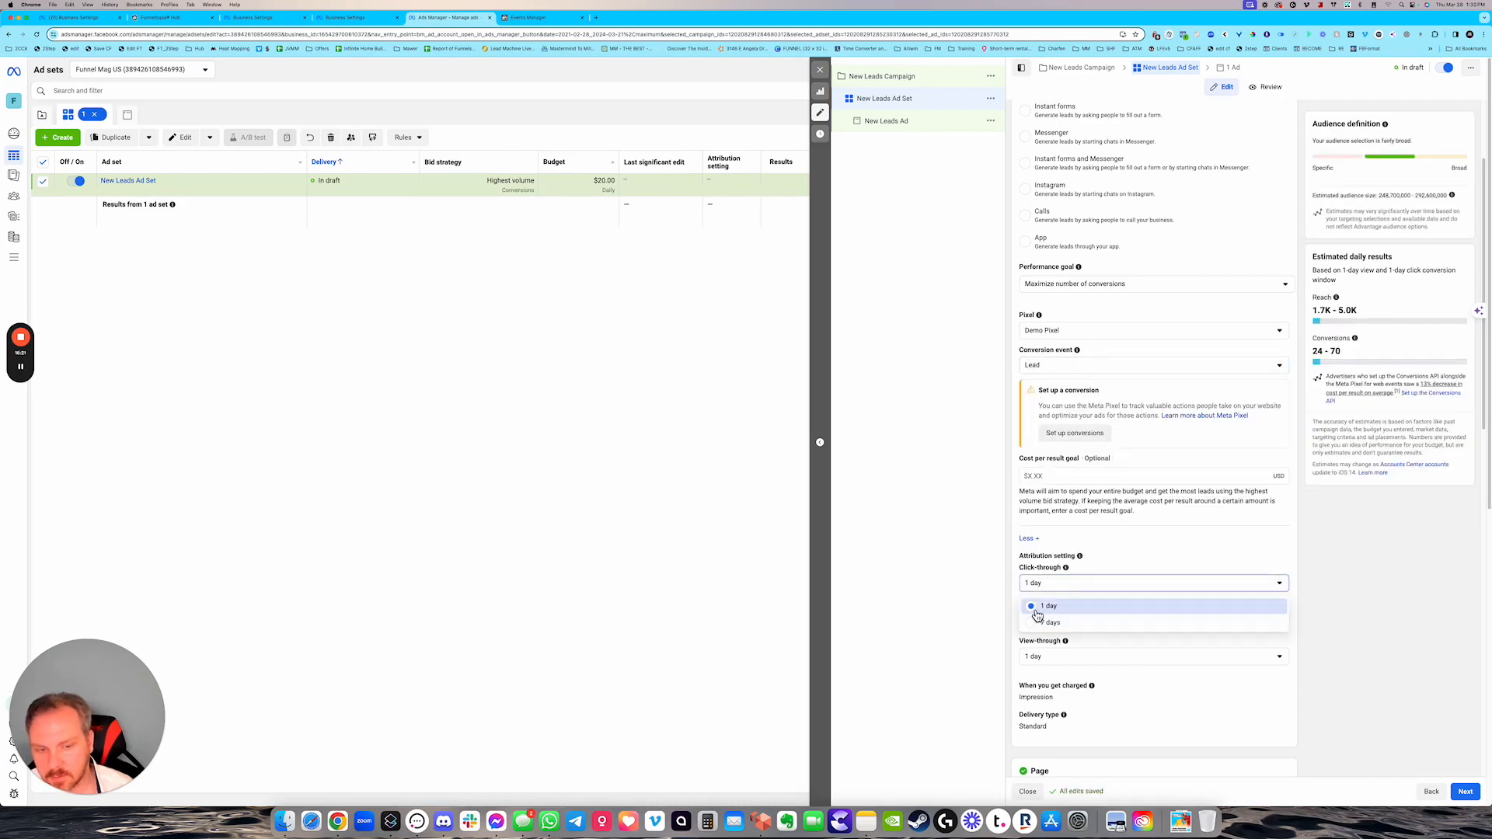
click(1041, 611)
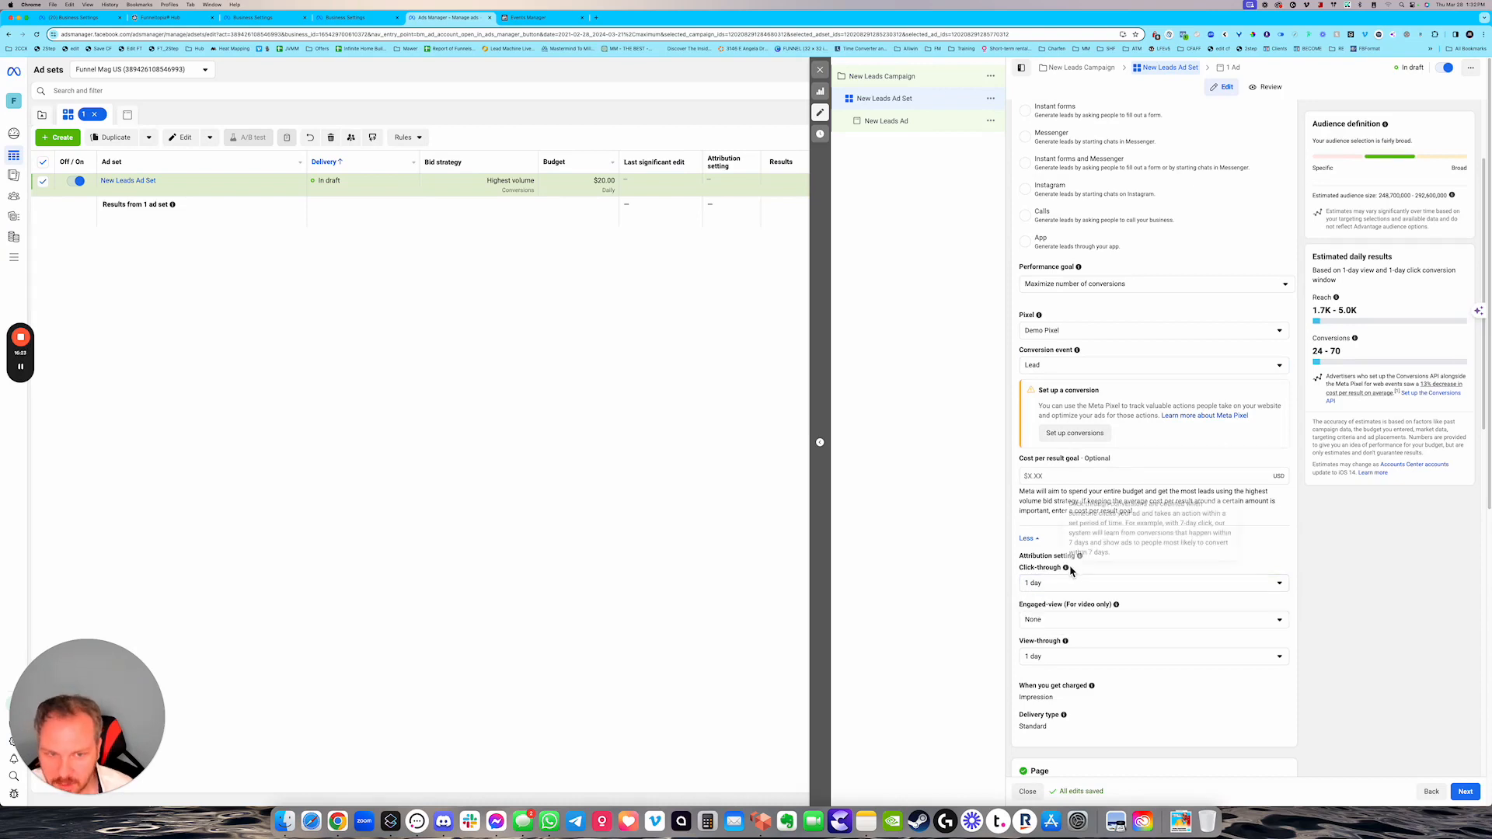
mouse_move(1079, 556)
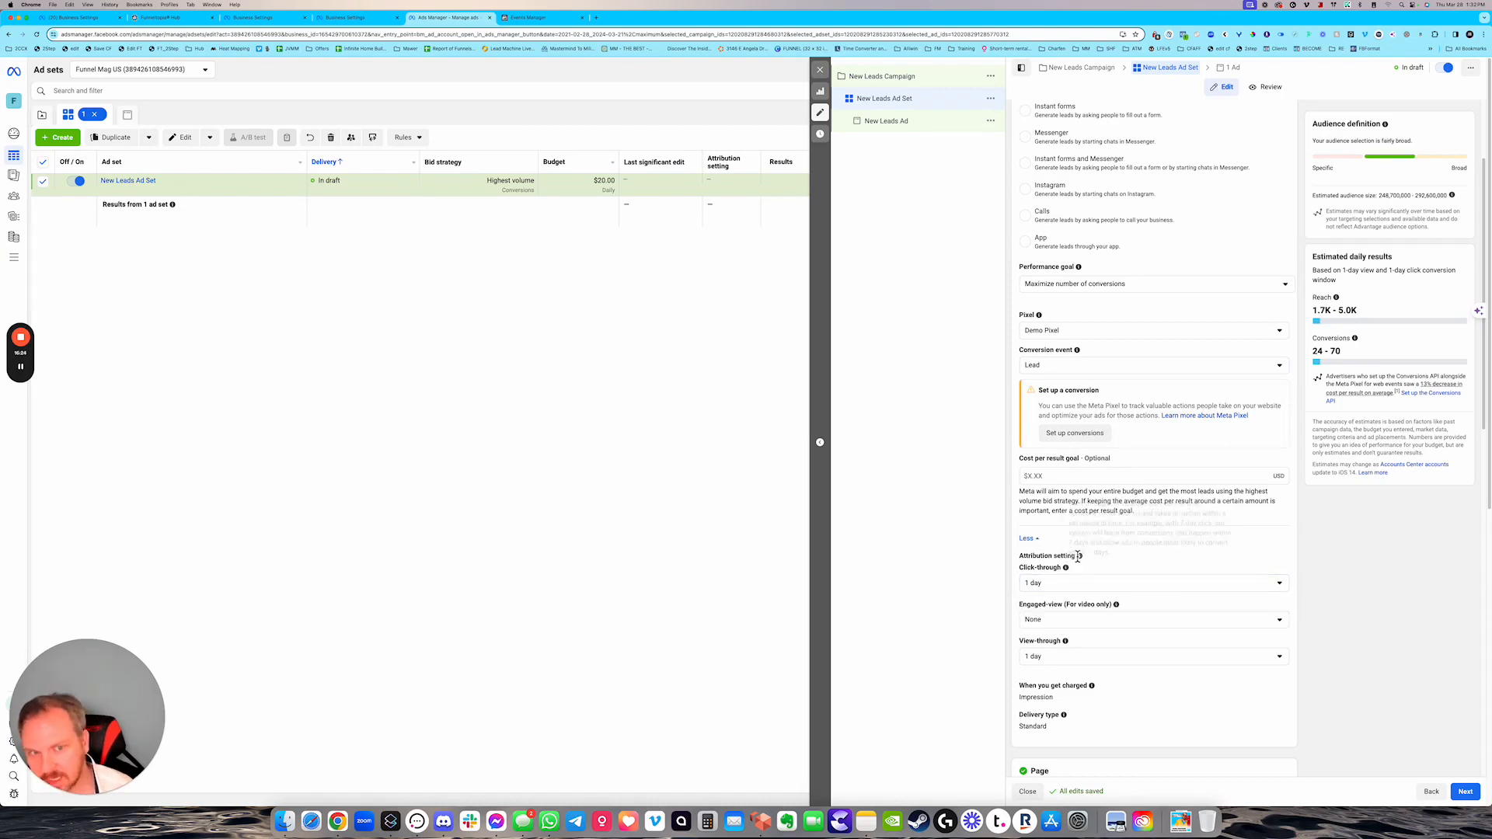
- Switch the conversion event back to Schedule with a 1-day click-through window
click(1042, 364)
click(1057, 488)
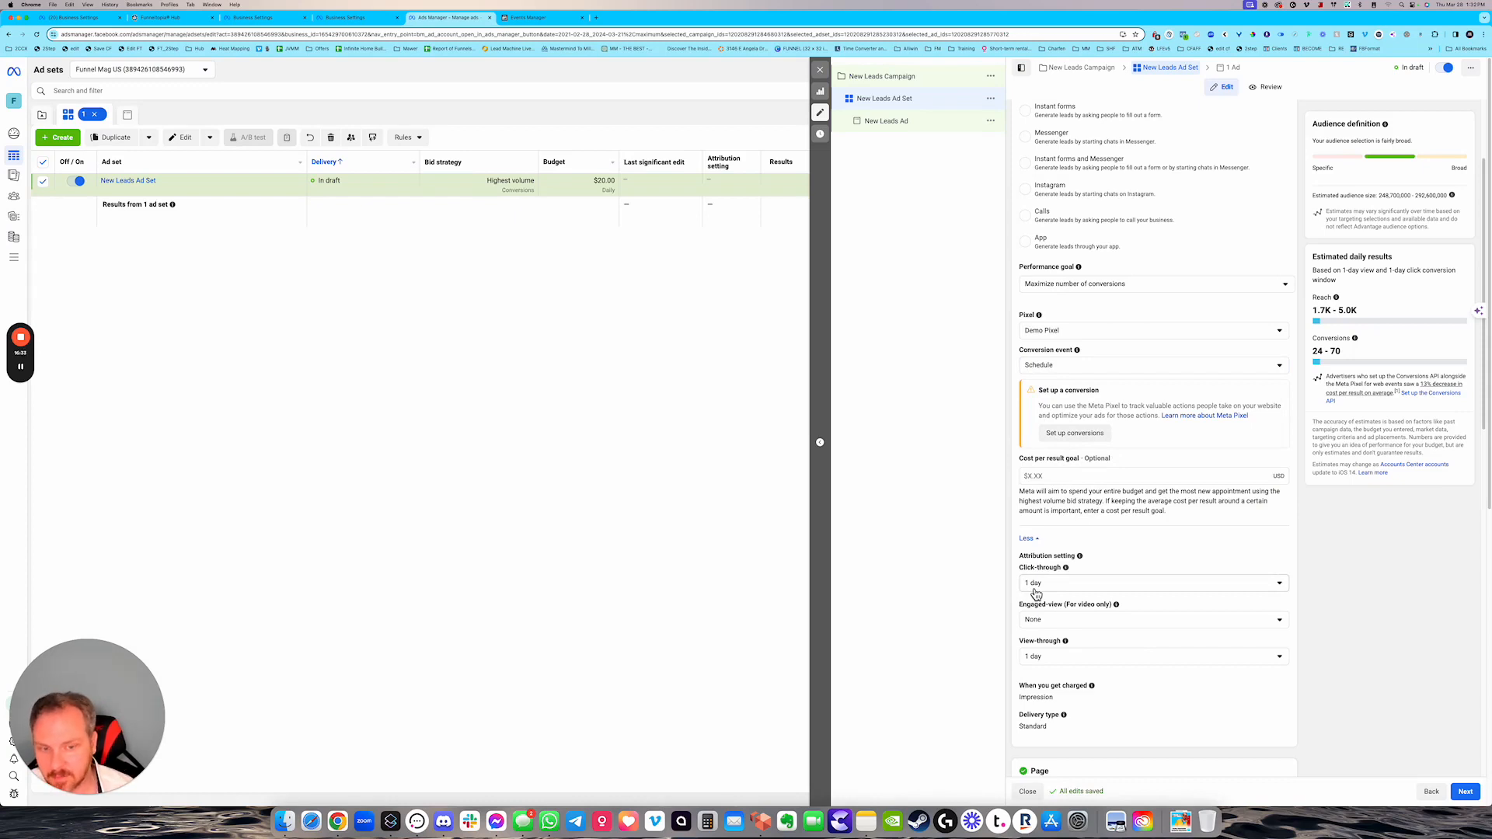
click(1057, 591)
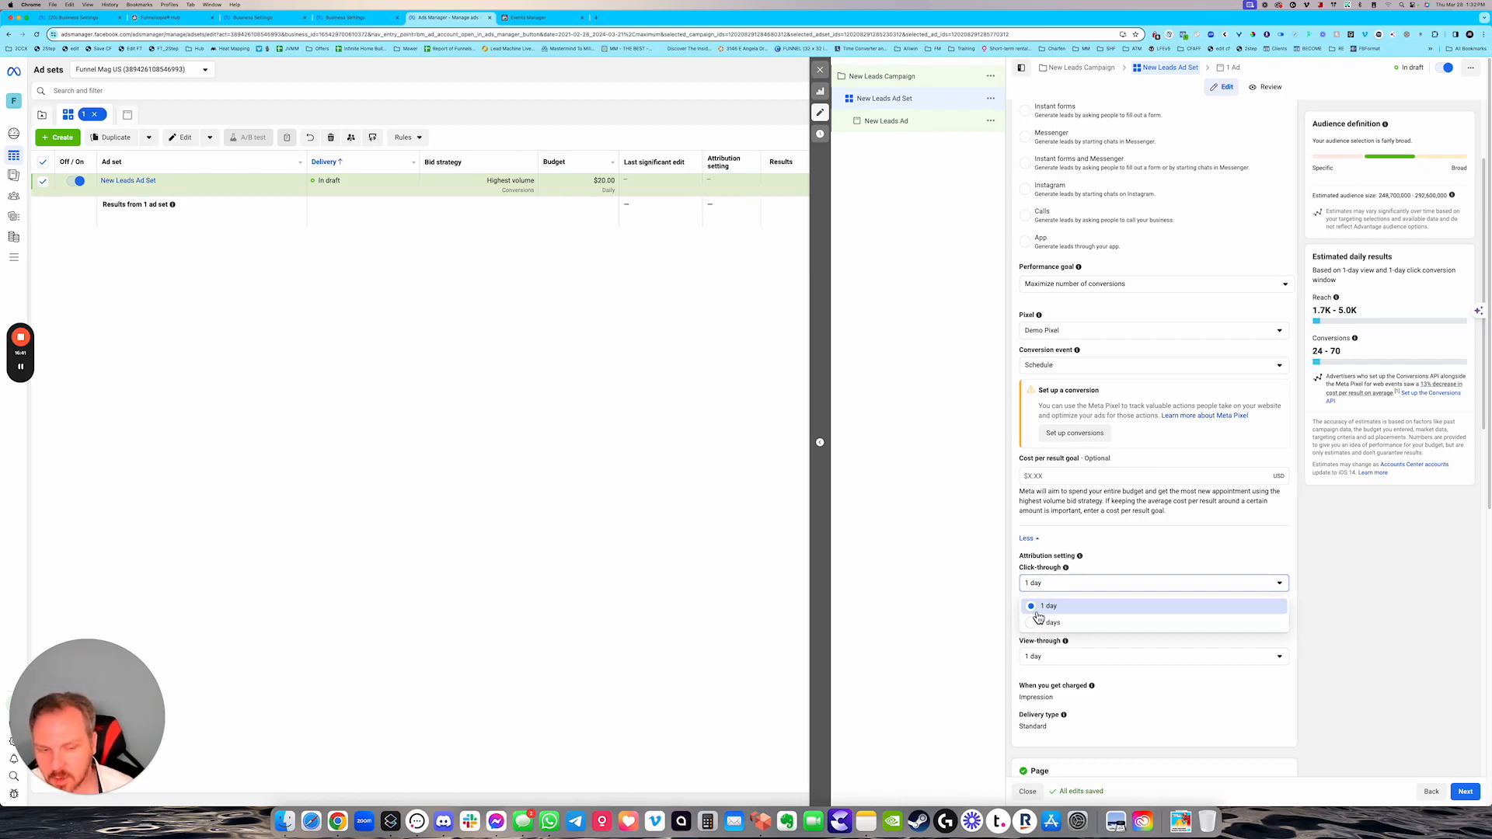
click(1041, 606)
click(1058, 586)
click(1060, 589)
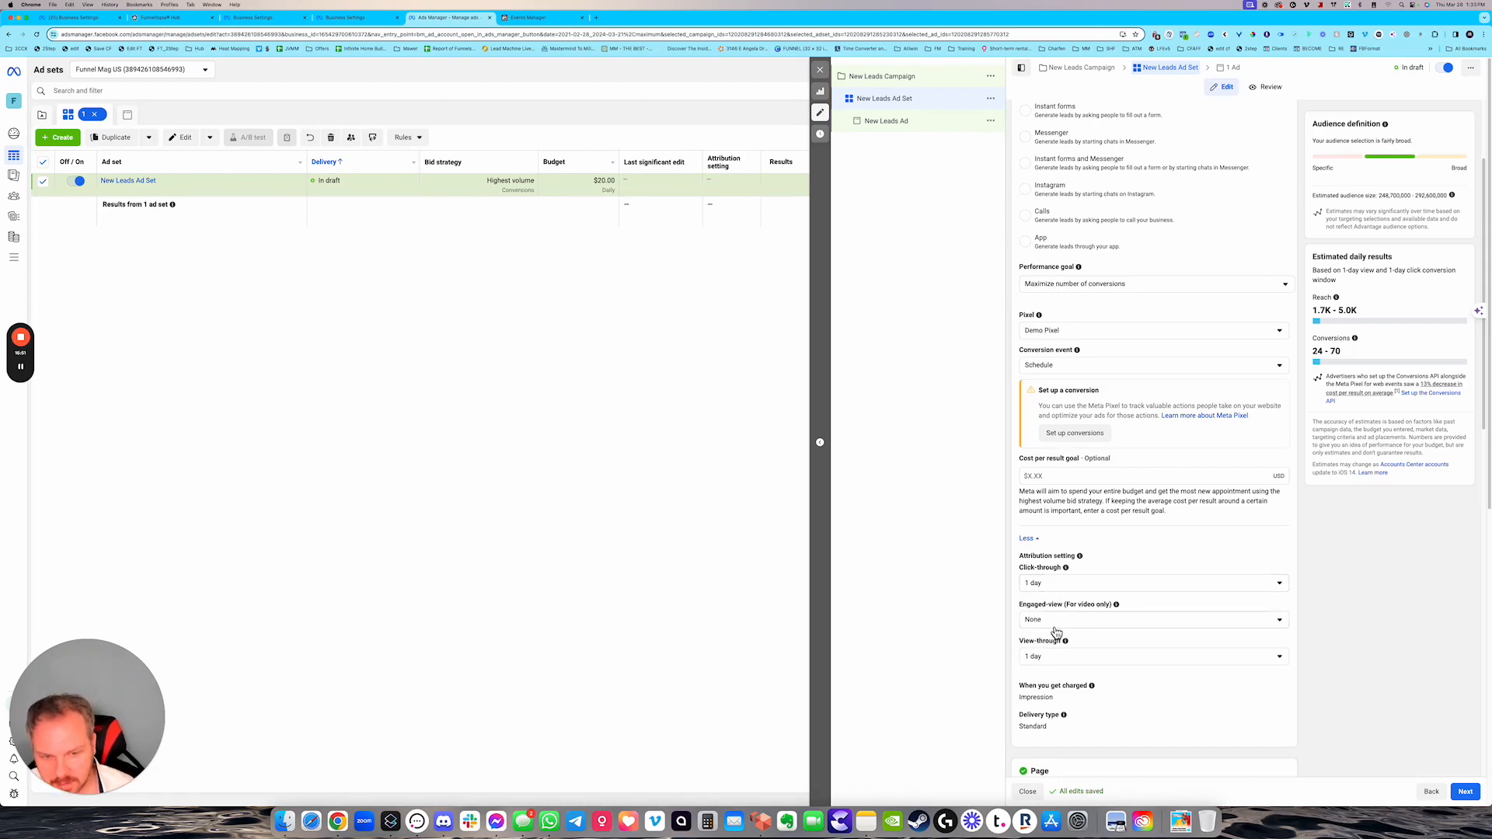
- Set the view-through window to None and read the explanation of view-through conversions
click(1046, 660)
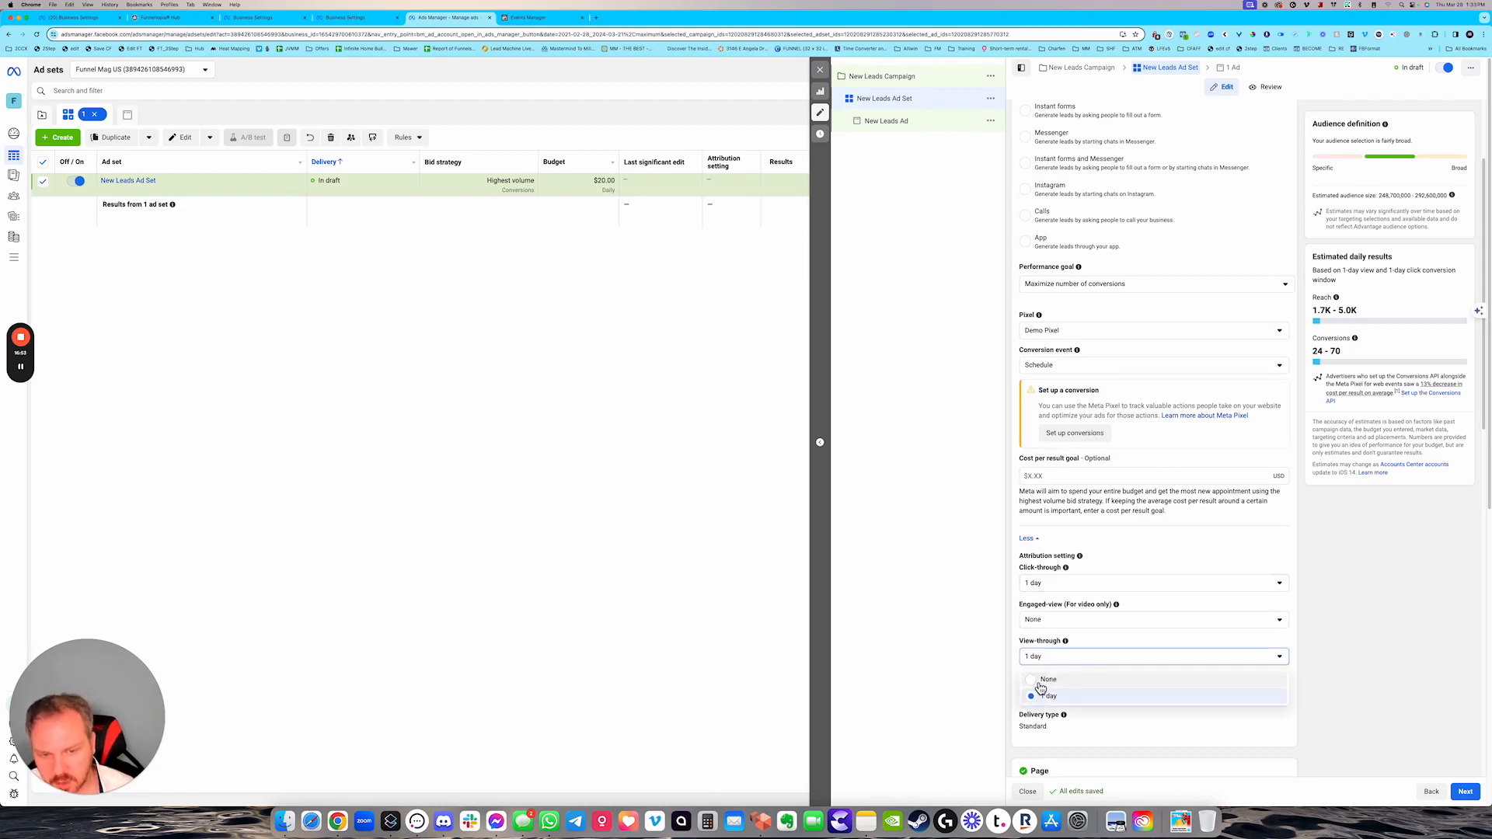
click(1038, 682)
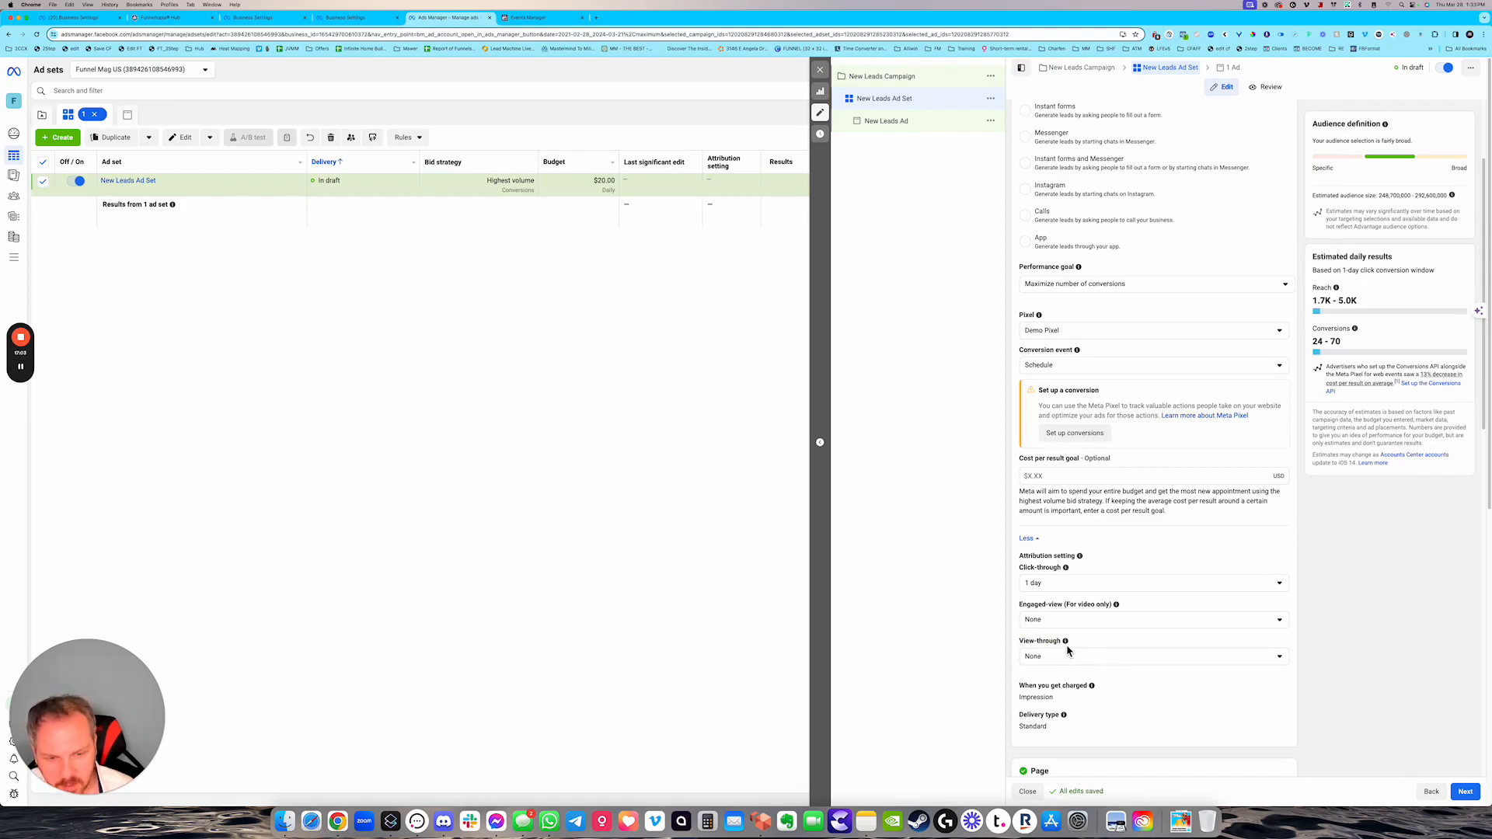
mouse_move(1067, 648)
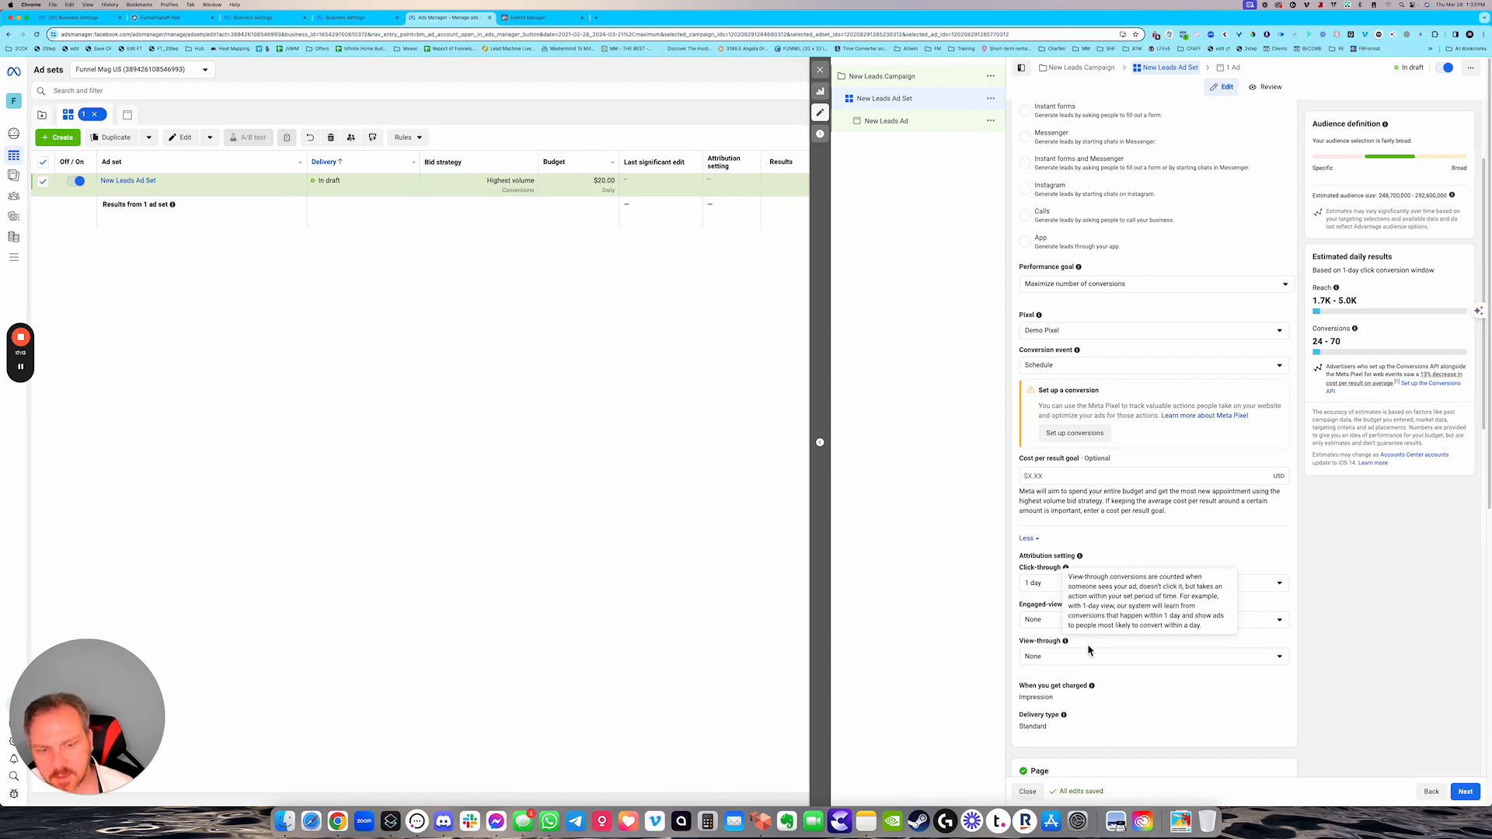
drag(1019, 642, 1063, 643)
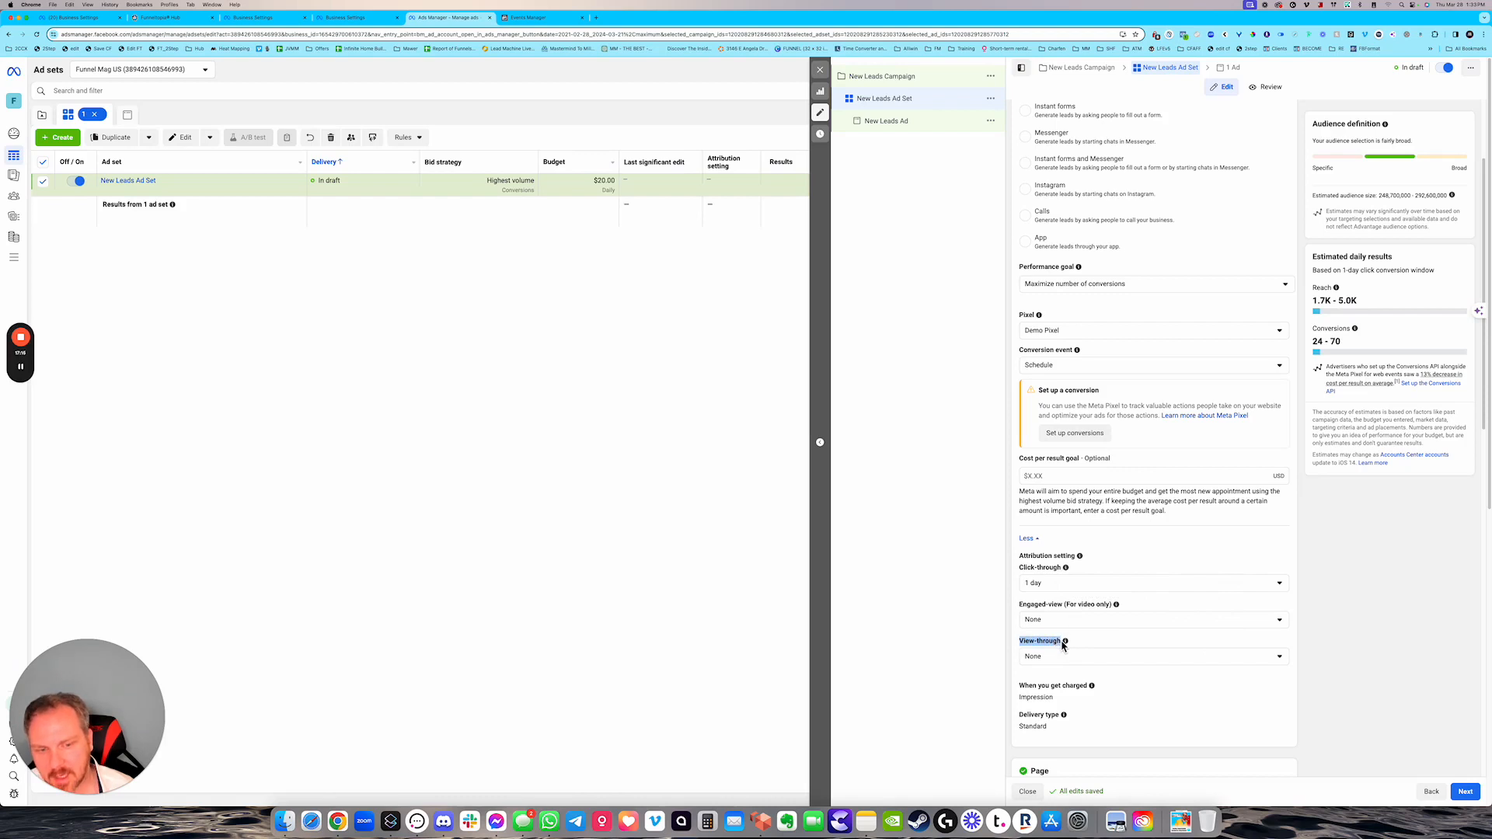
click(1043, 645)
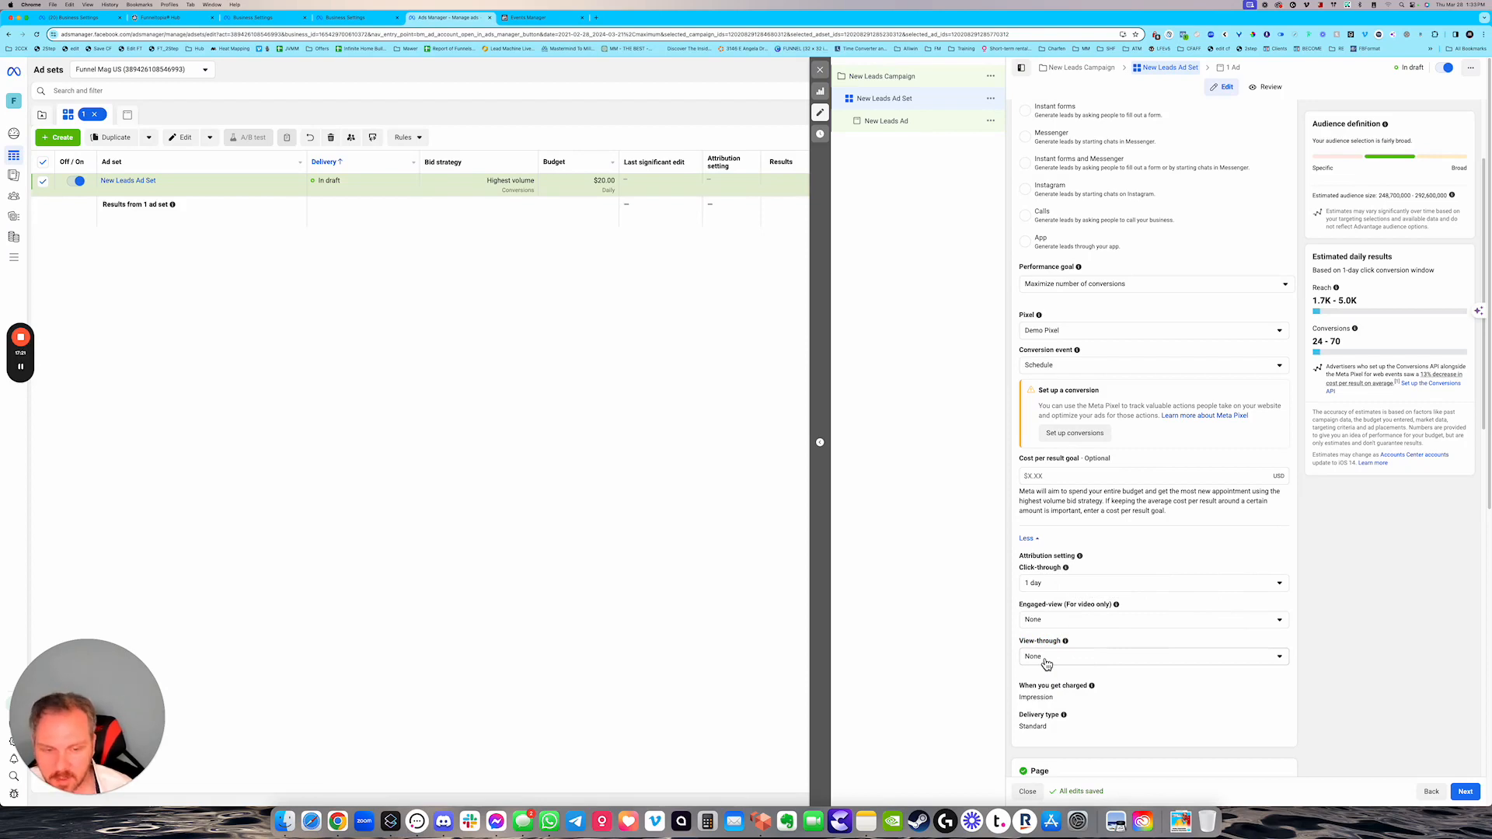
- Set the attribution windows to 7 days for click-through and 1 day for view-through
click(1031, 584)
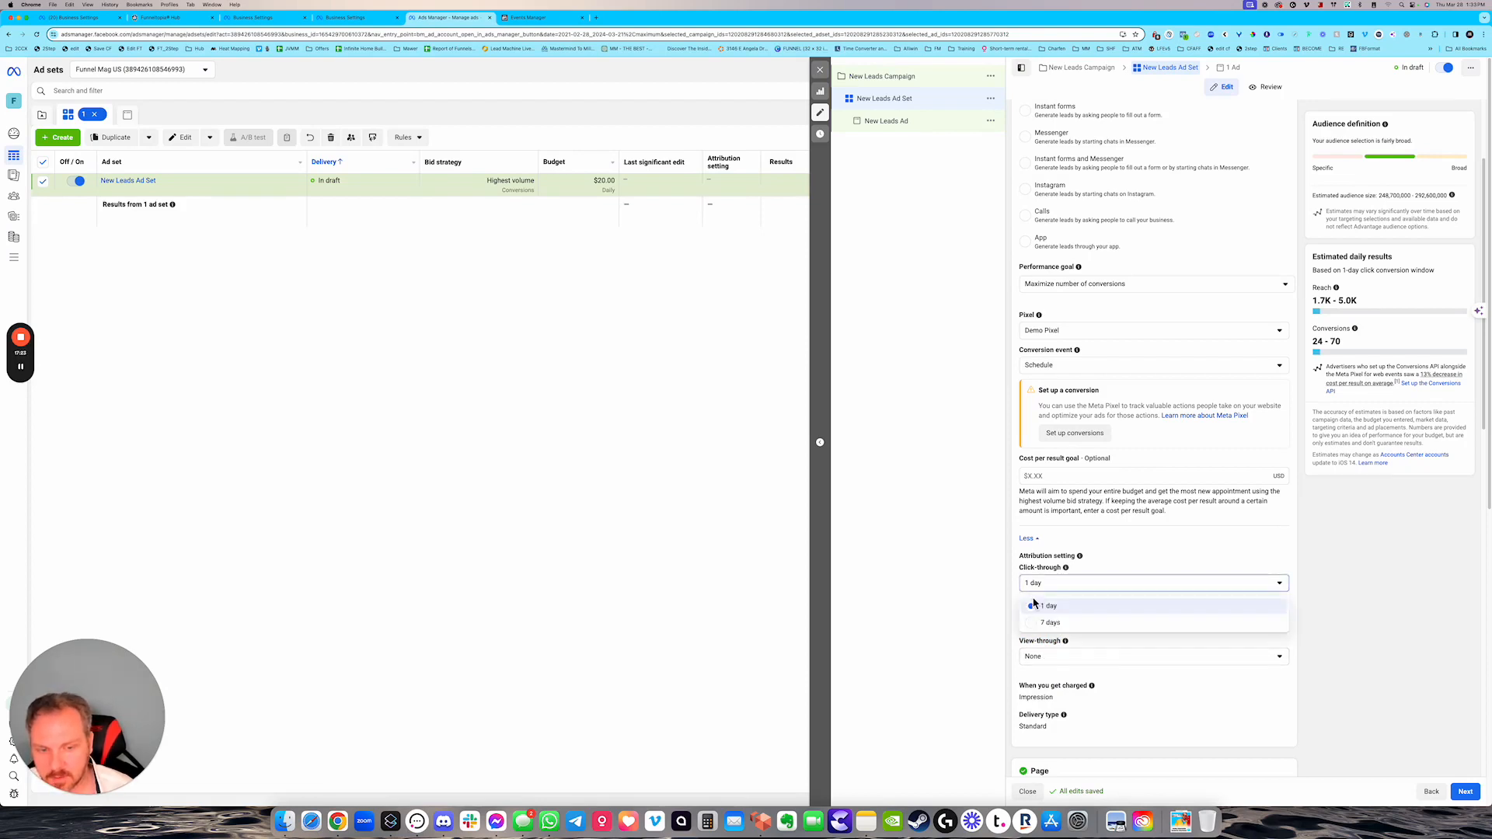
click(1041, 619)
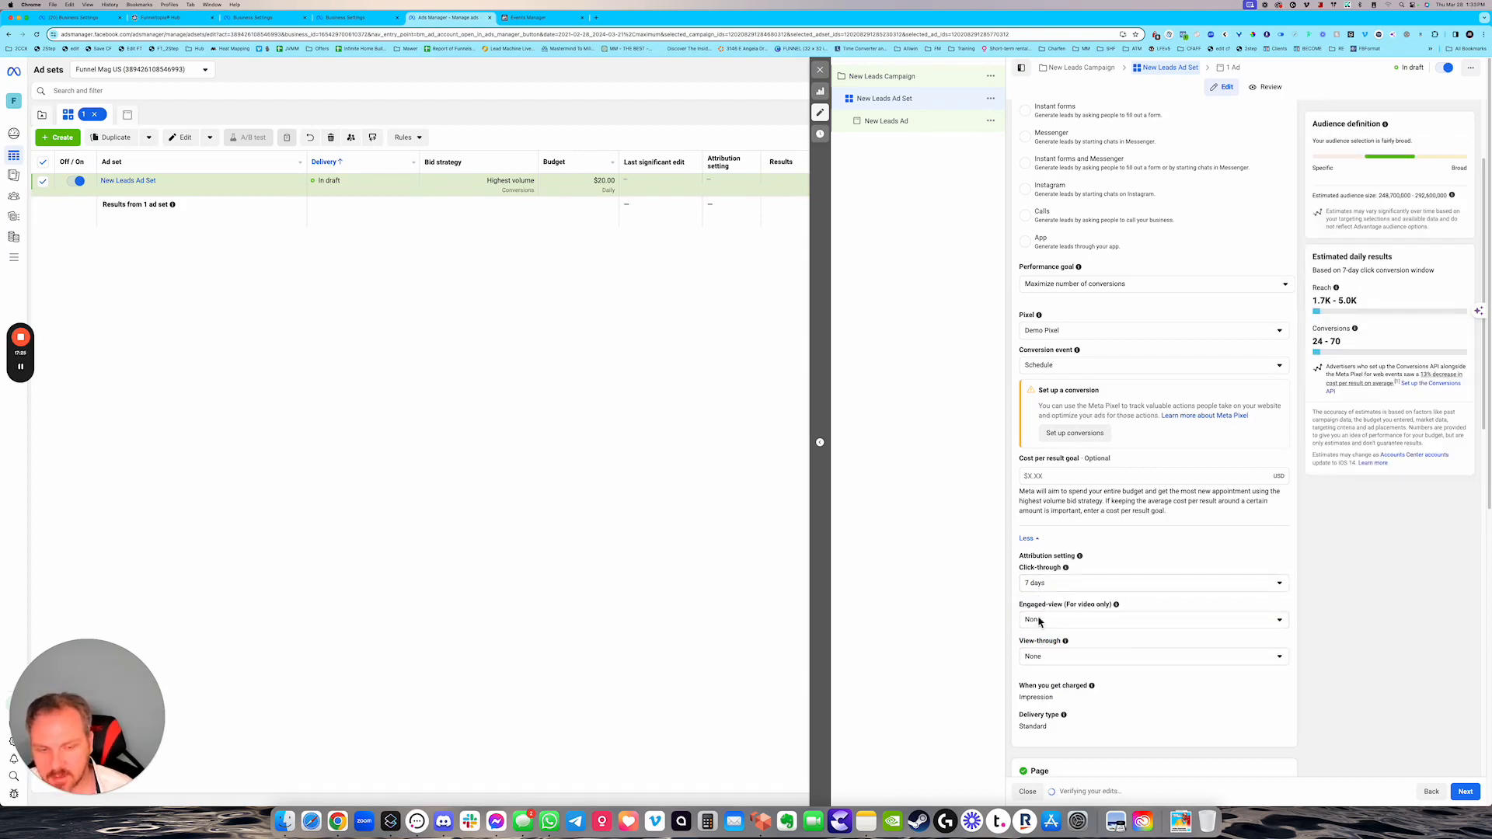
click(1038, 658)
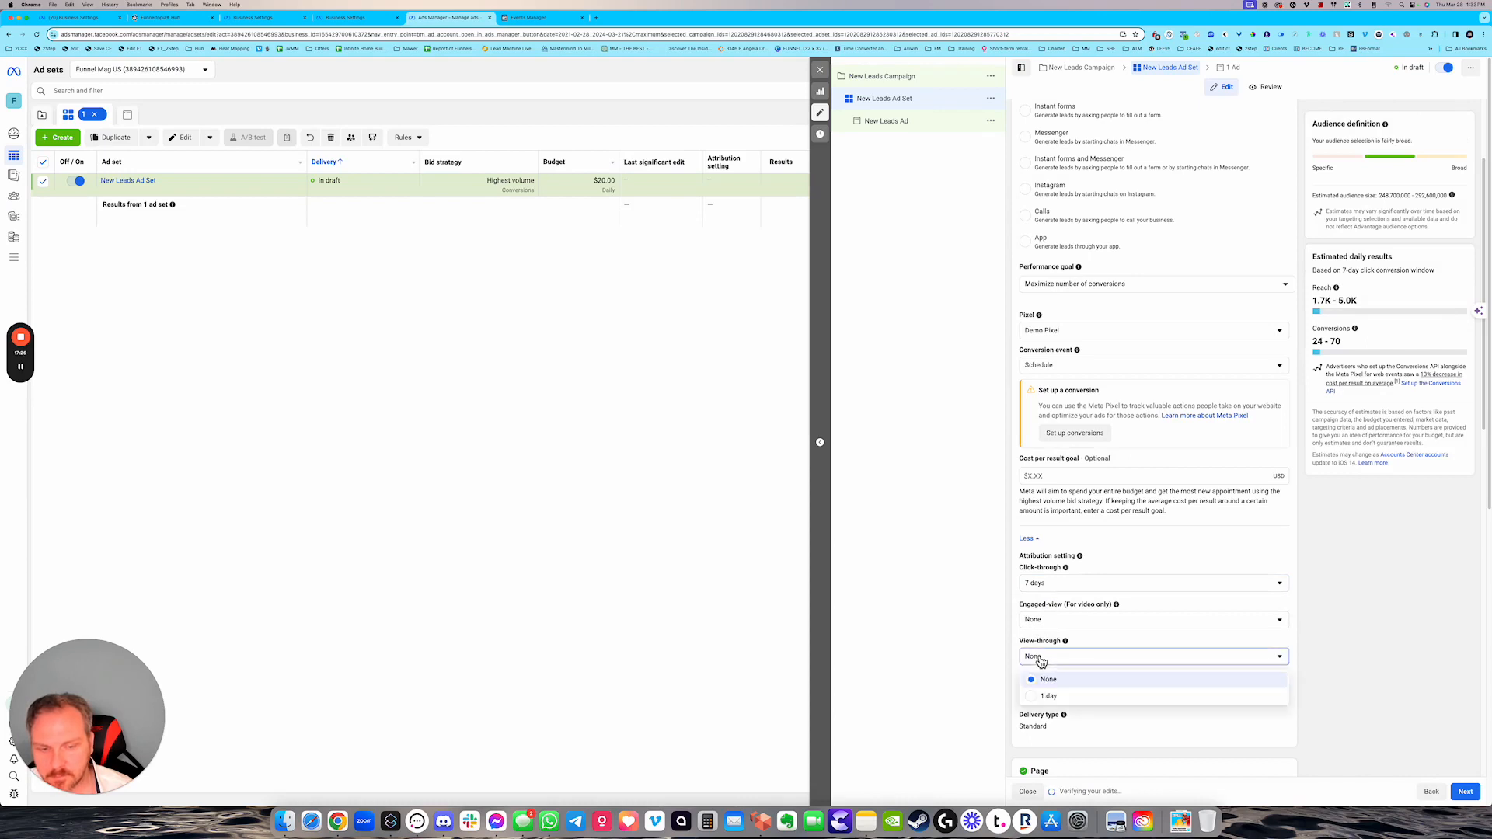
click(1046, 696)
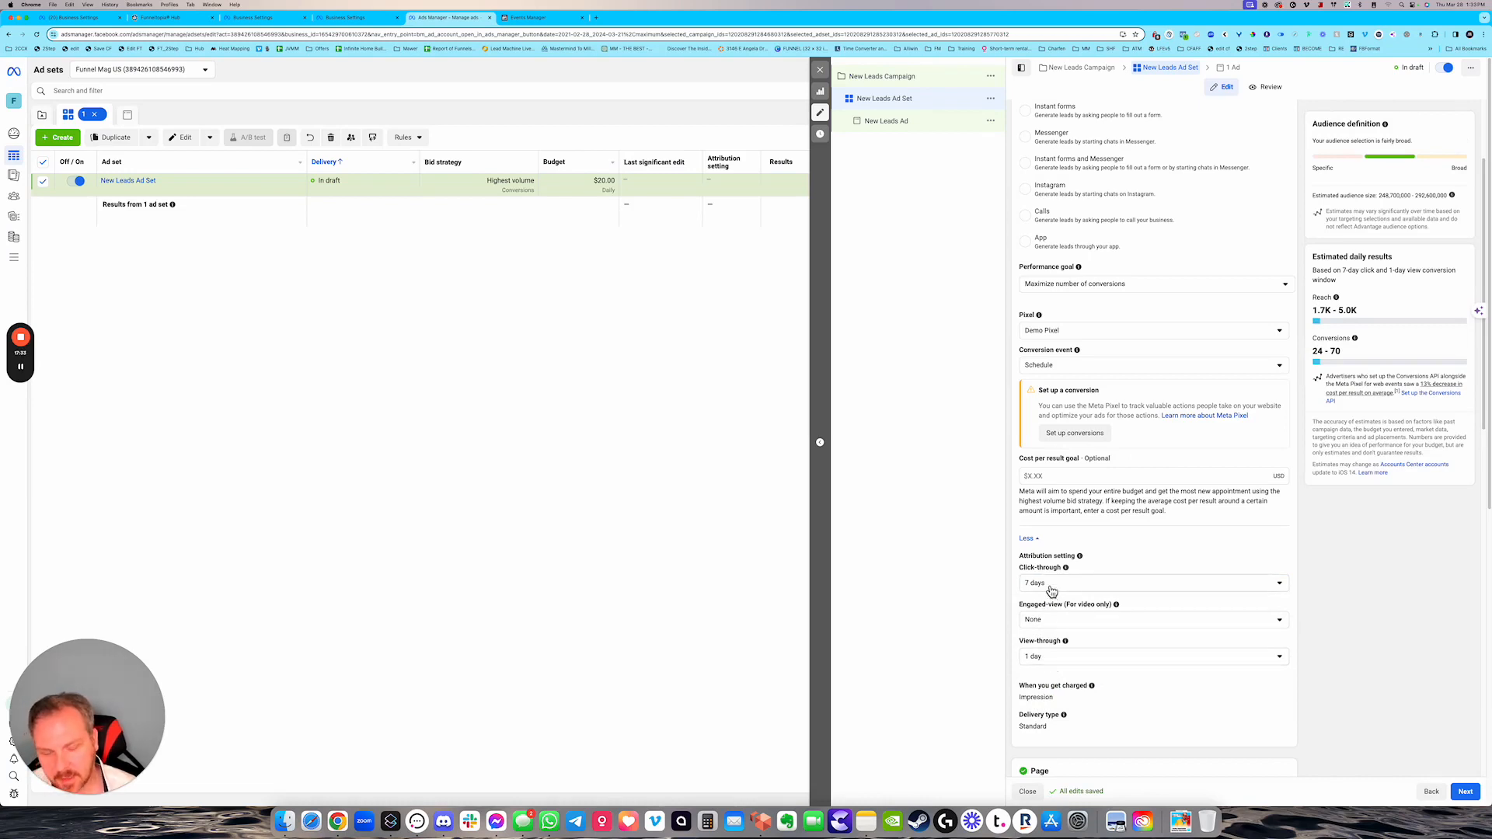
click(1051, 662)
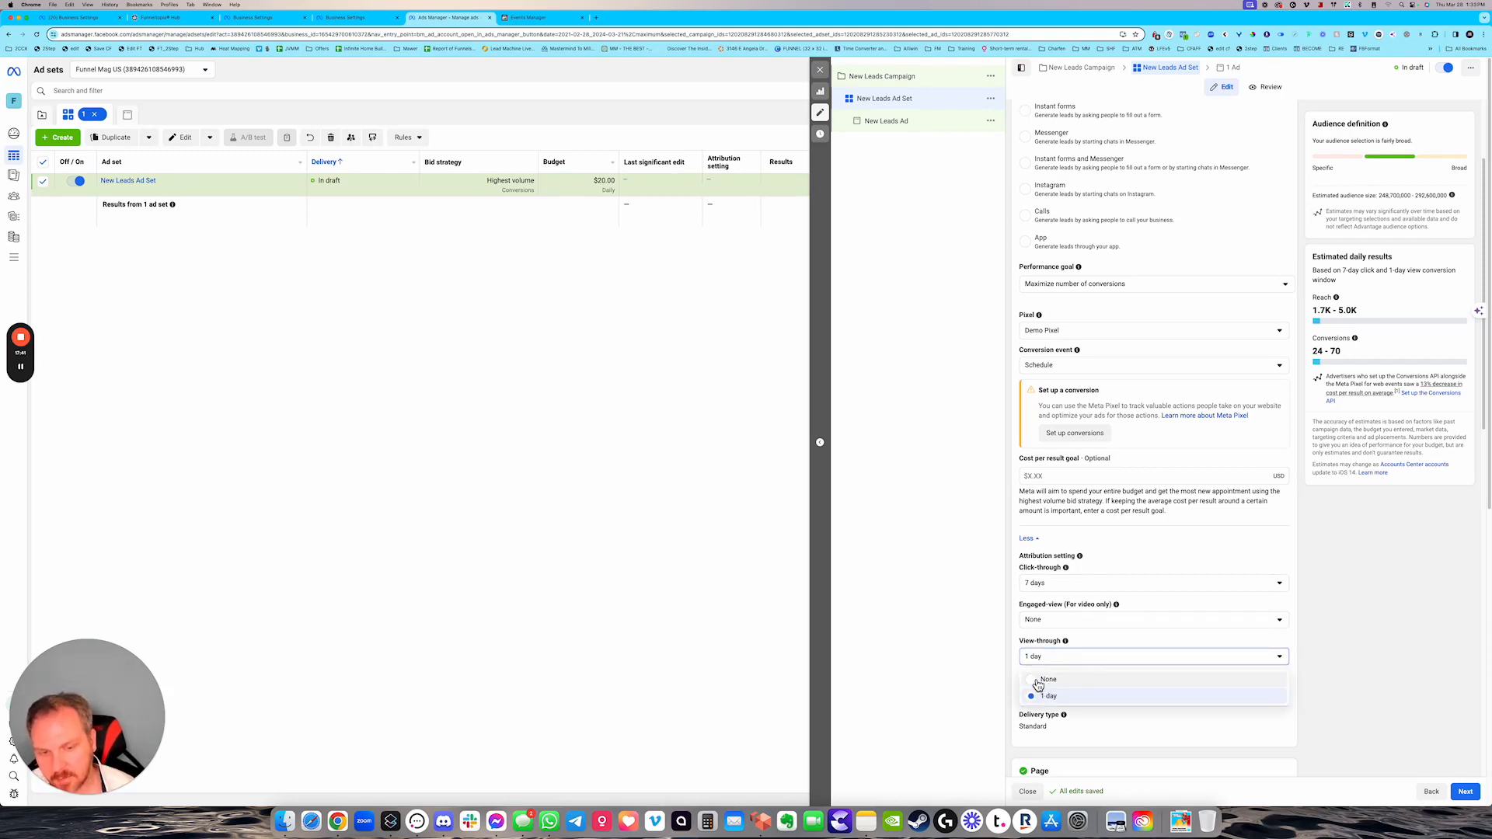
drag(1061, 645, 1019, 644)
click(1027, 644)
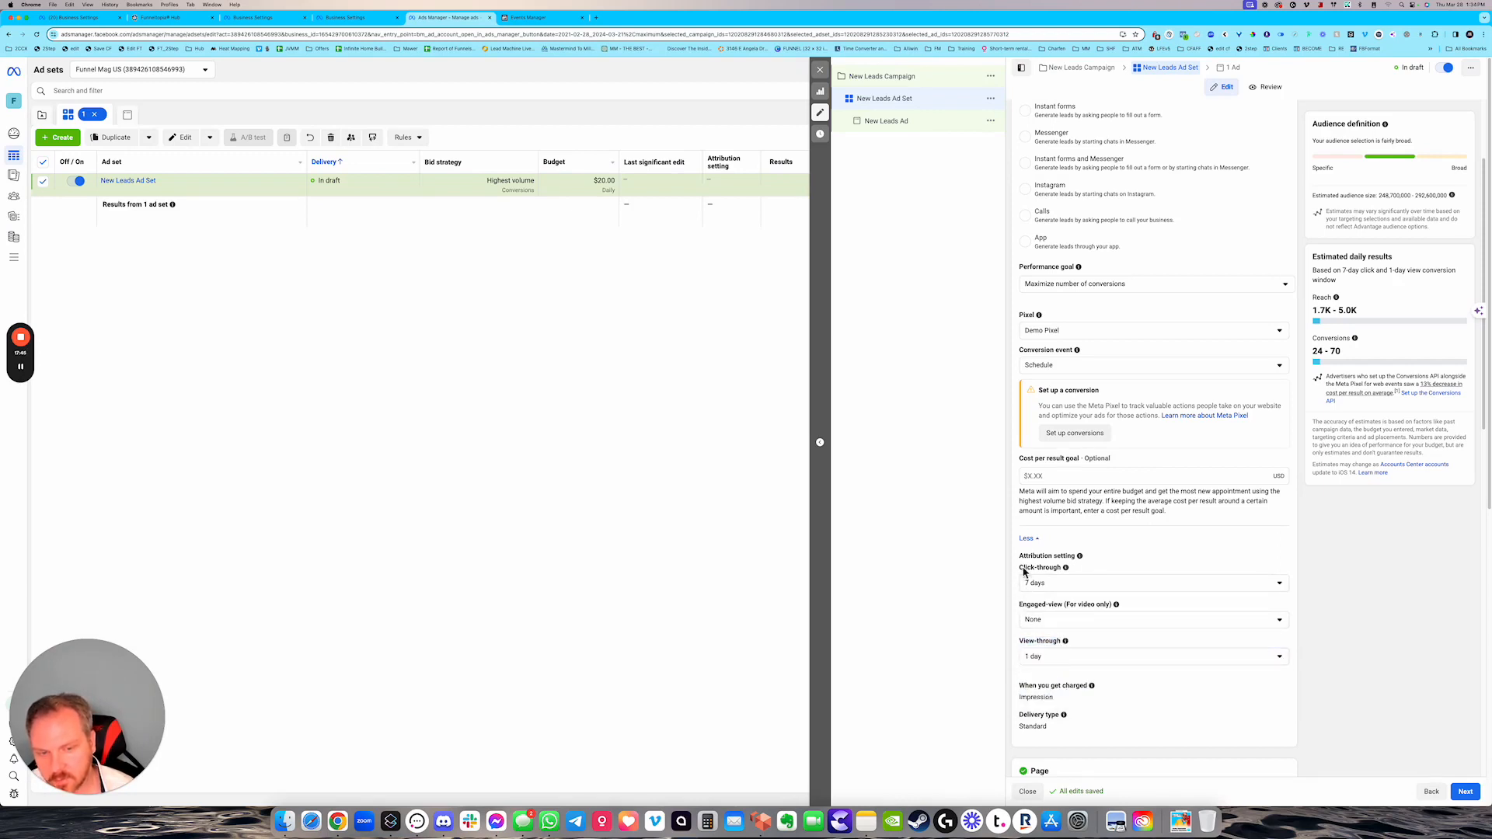
- Set the attribution windows to 1 day for click-through and None for view-through
drag(1021, 568, 1065, 567)
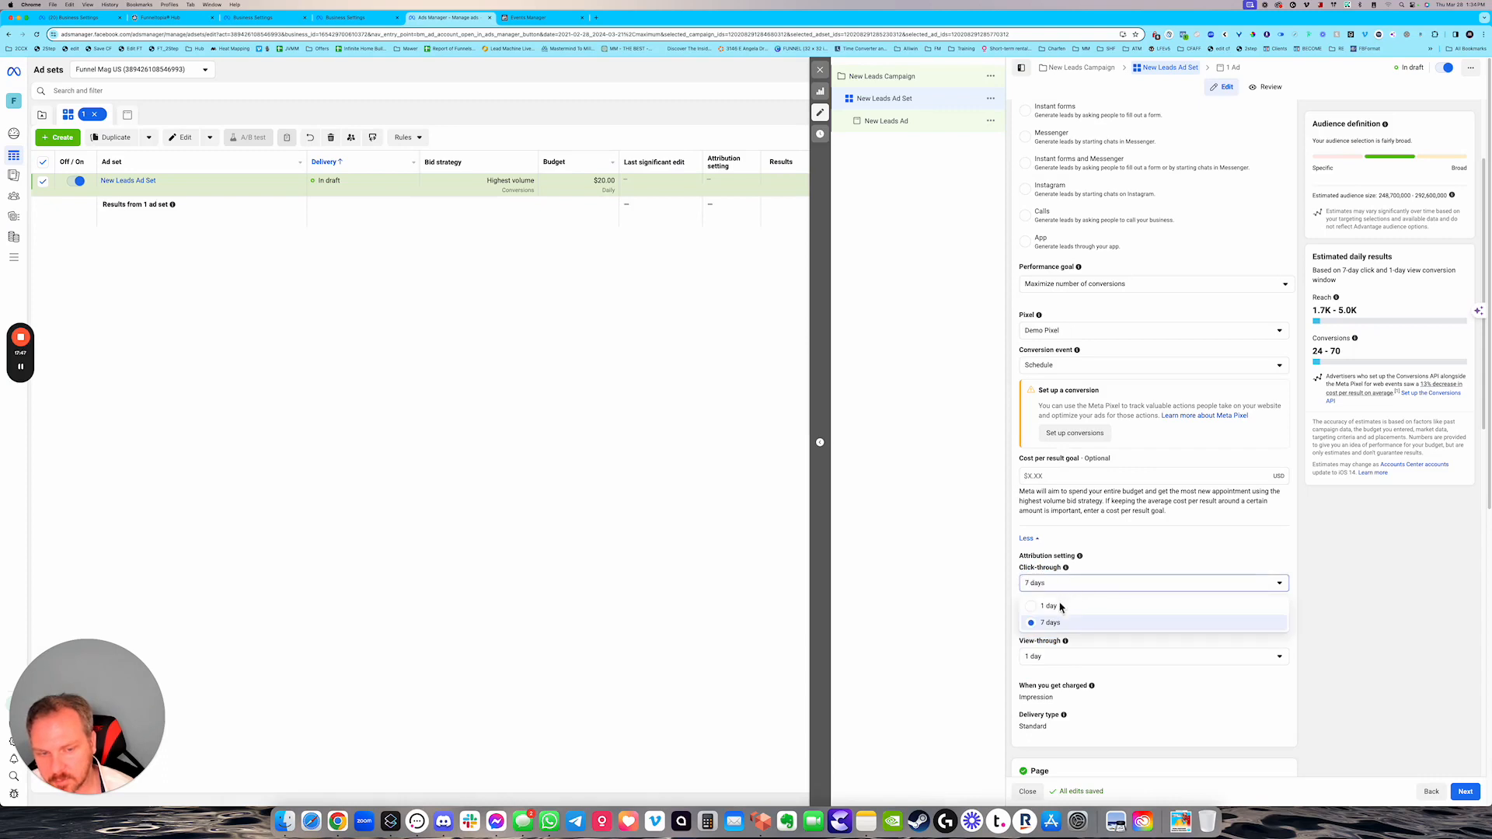
click(1058, 657)
click(1056, 682)
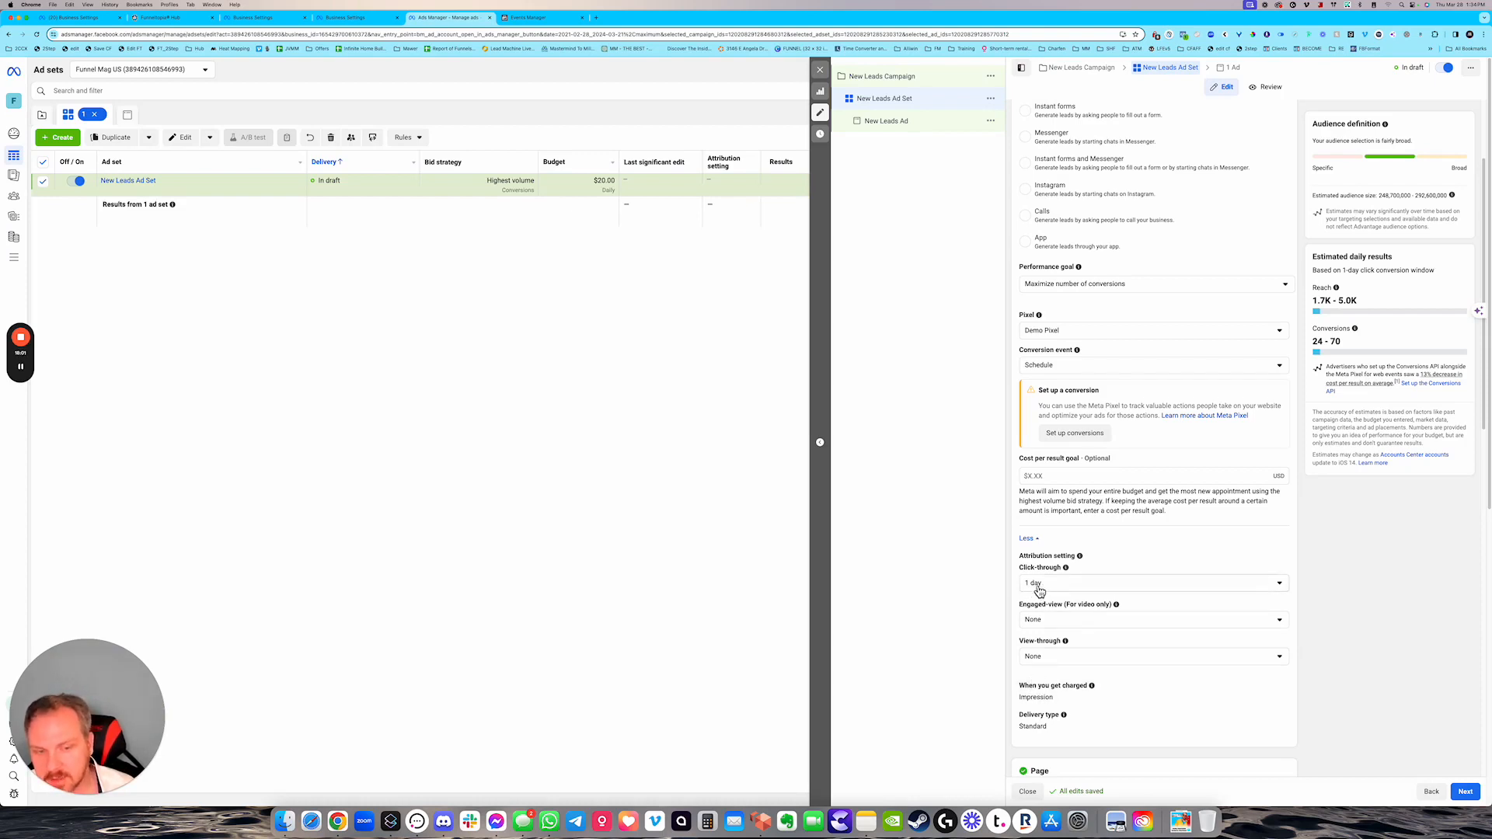
- Find the Millionaire Mindset Trainings page by searching and select it as the Facebook Page for the ad set
scroll(1045, 621, down, 1)
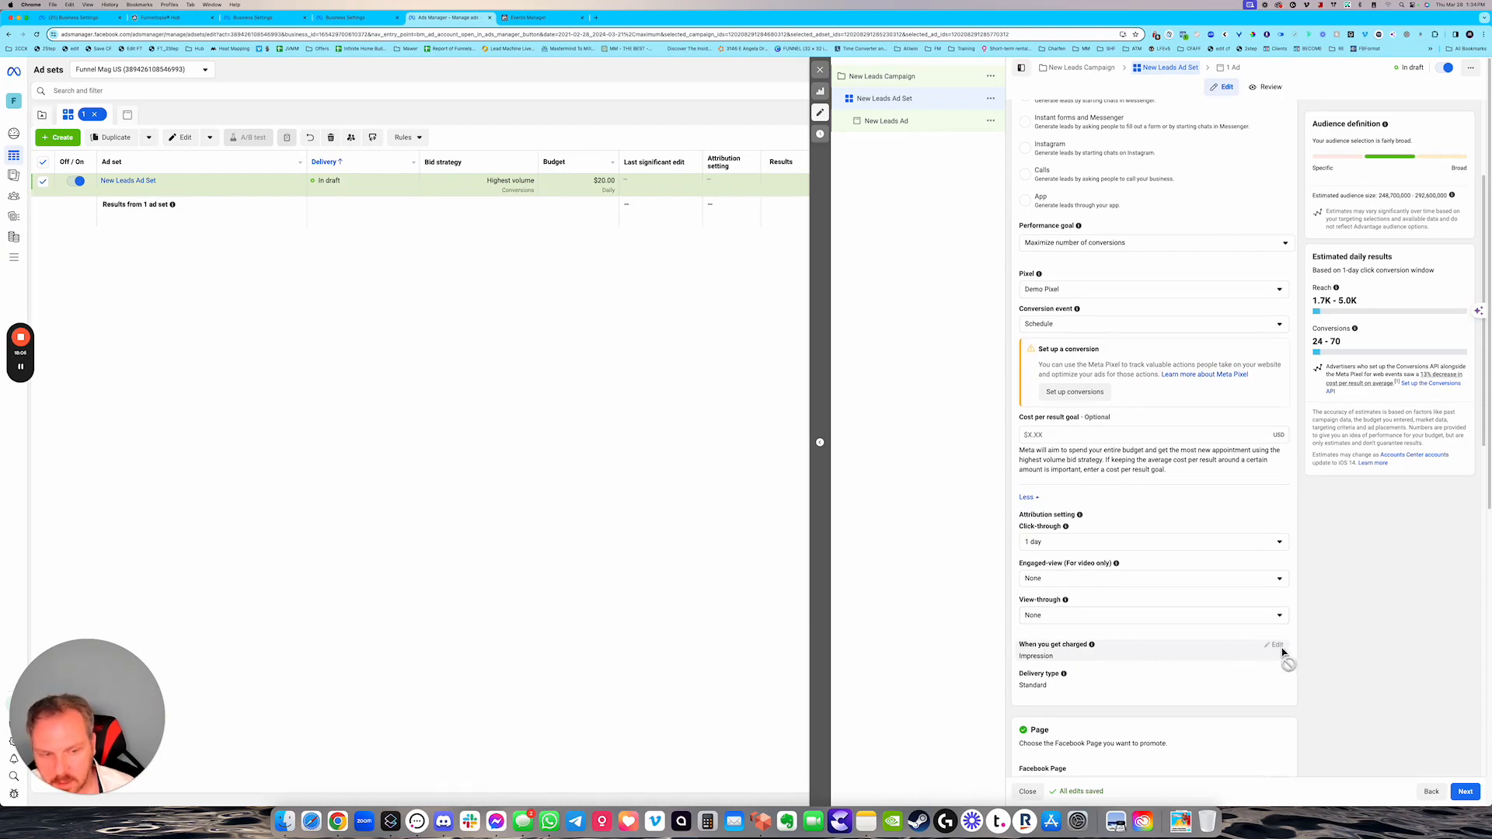
scroll(1189, 668, down, 1)
scroll(1188, 668, down, 3)
click(1071, 581)
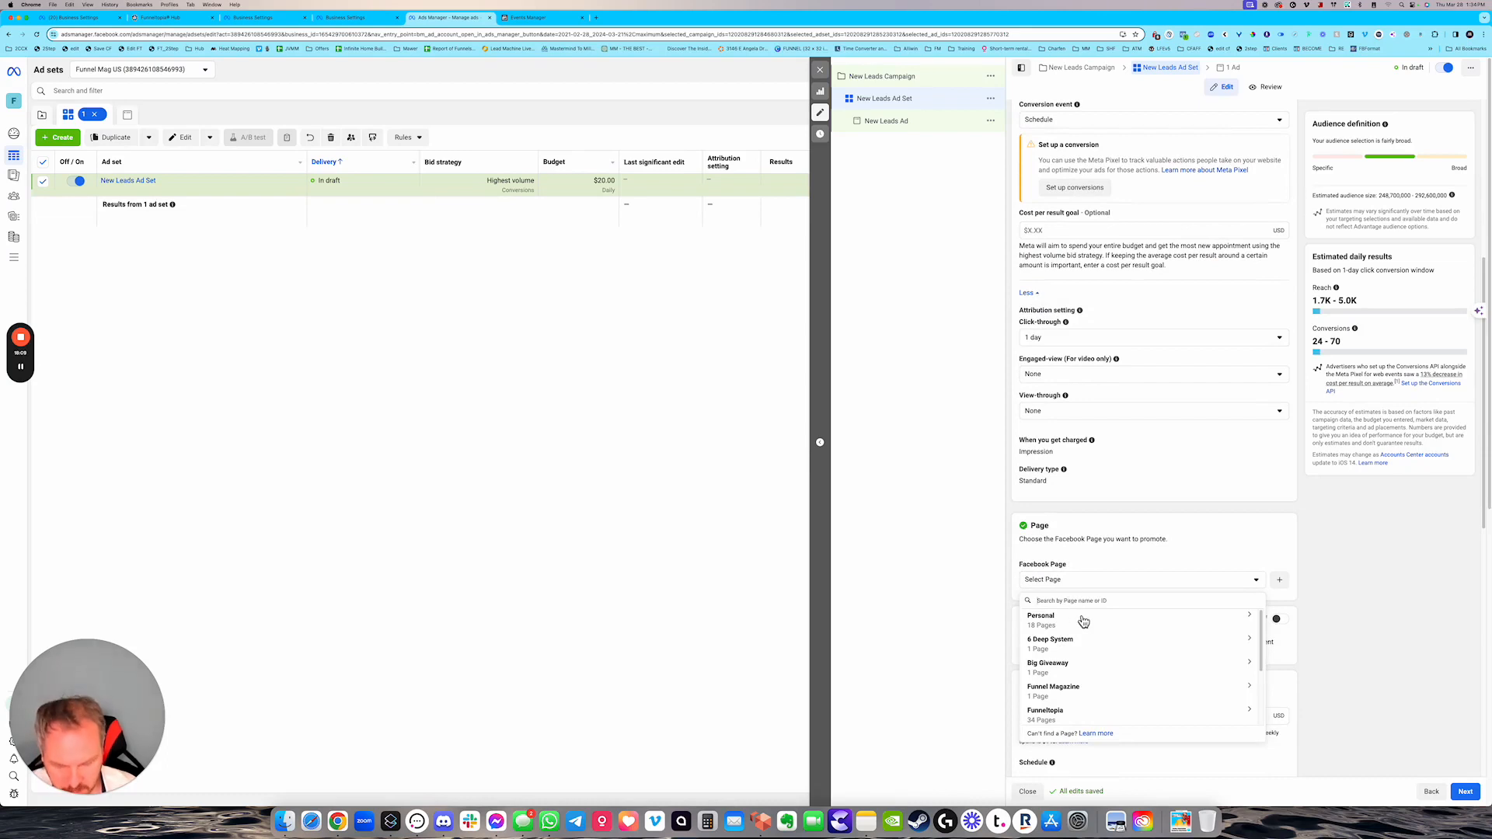
text(millio)
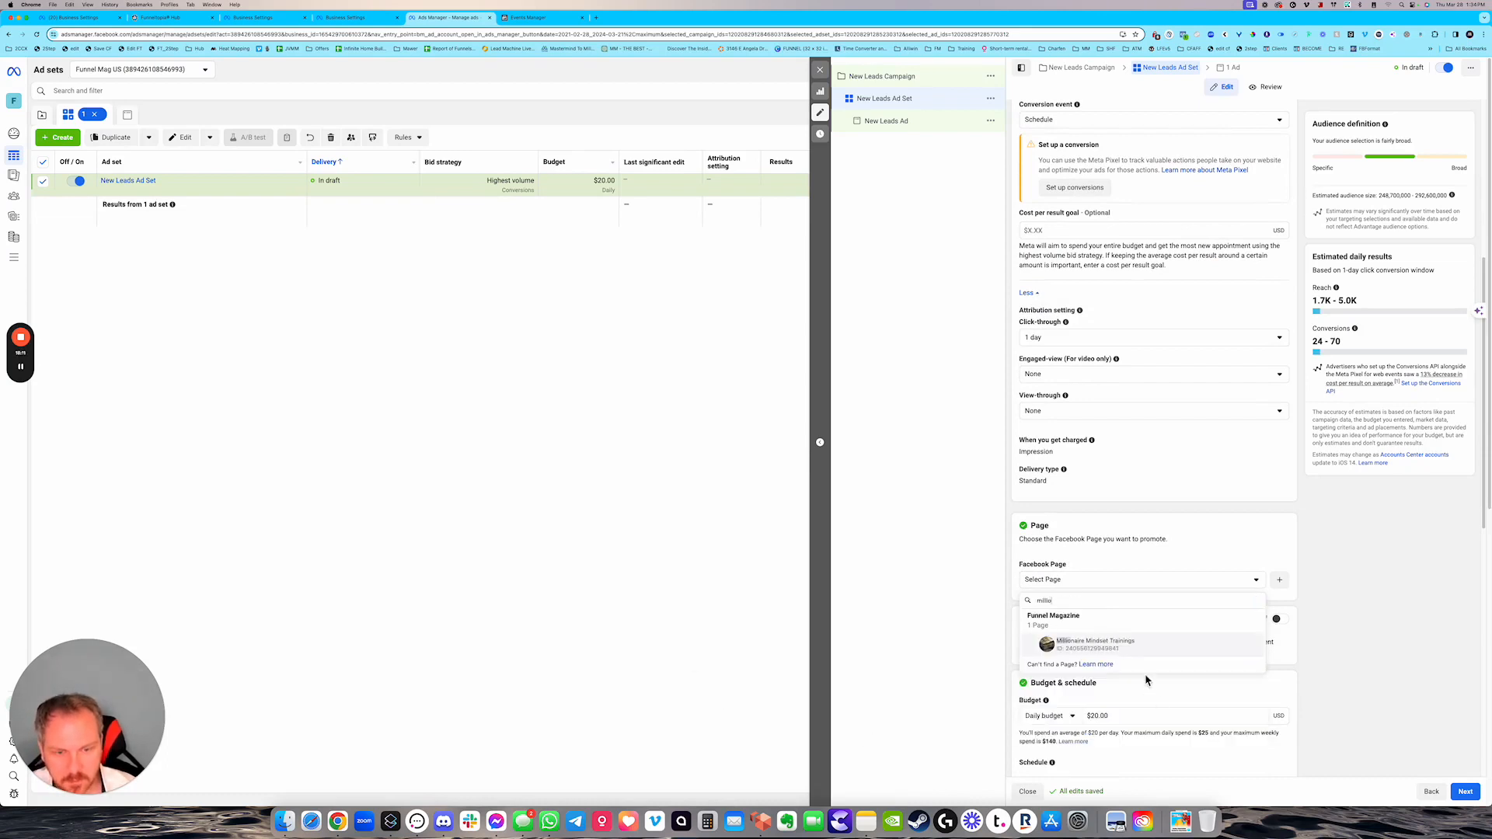
click(1112, 649)
scroll(1106, 680, down, 3)
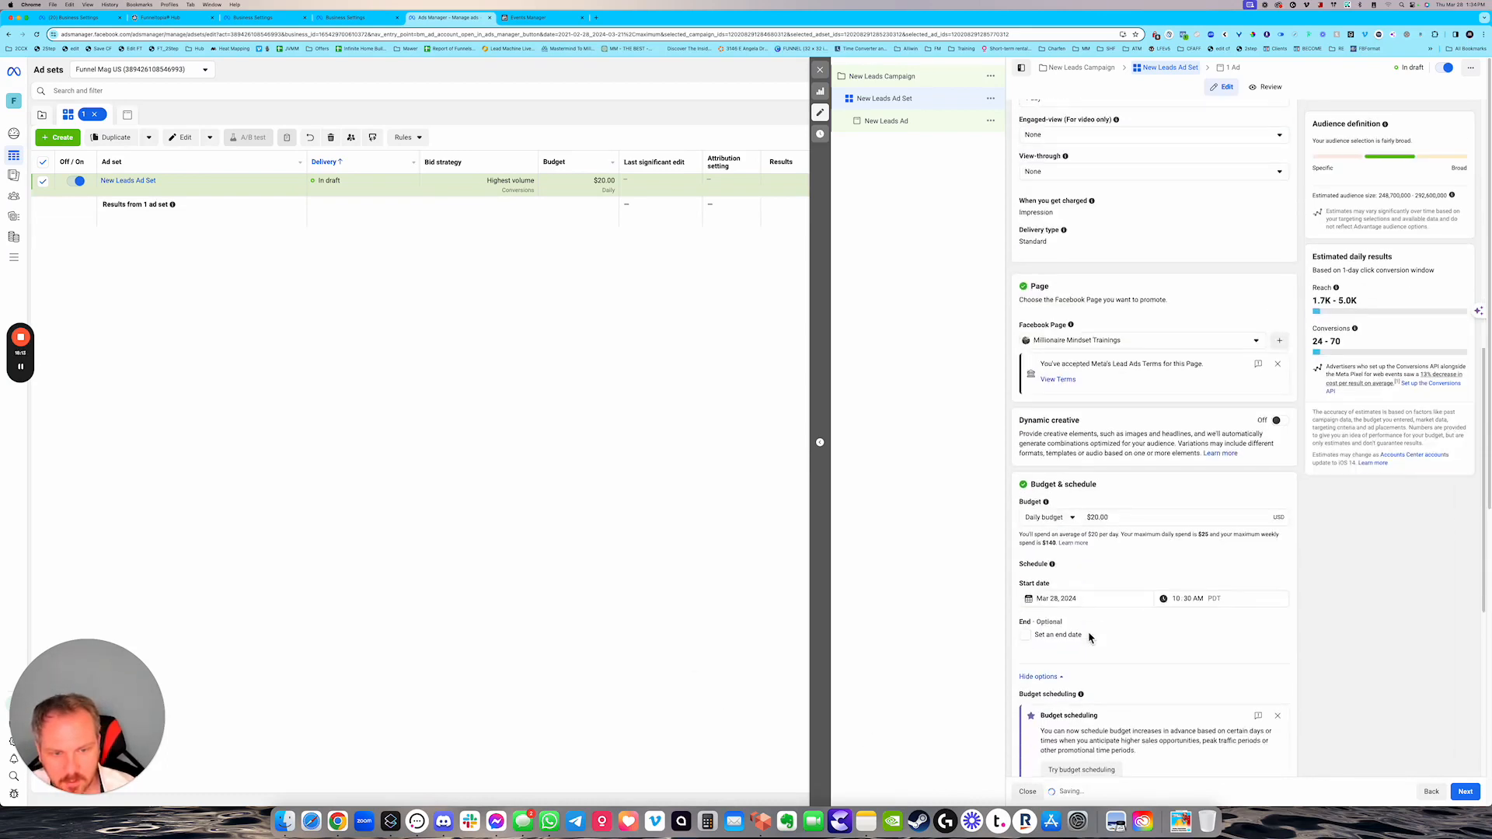
- Open New Leads Ad and turn off the multi-advertiser ads option
scroll(1167, 535, down, 5)
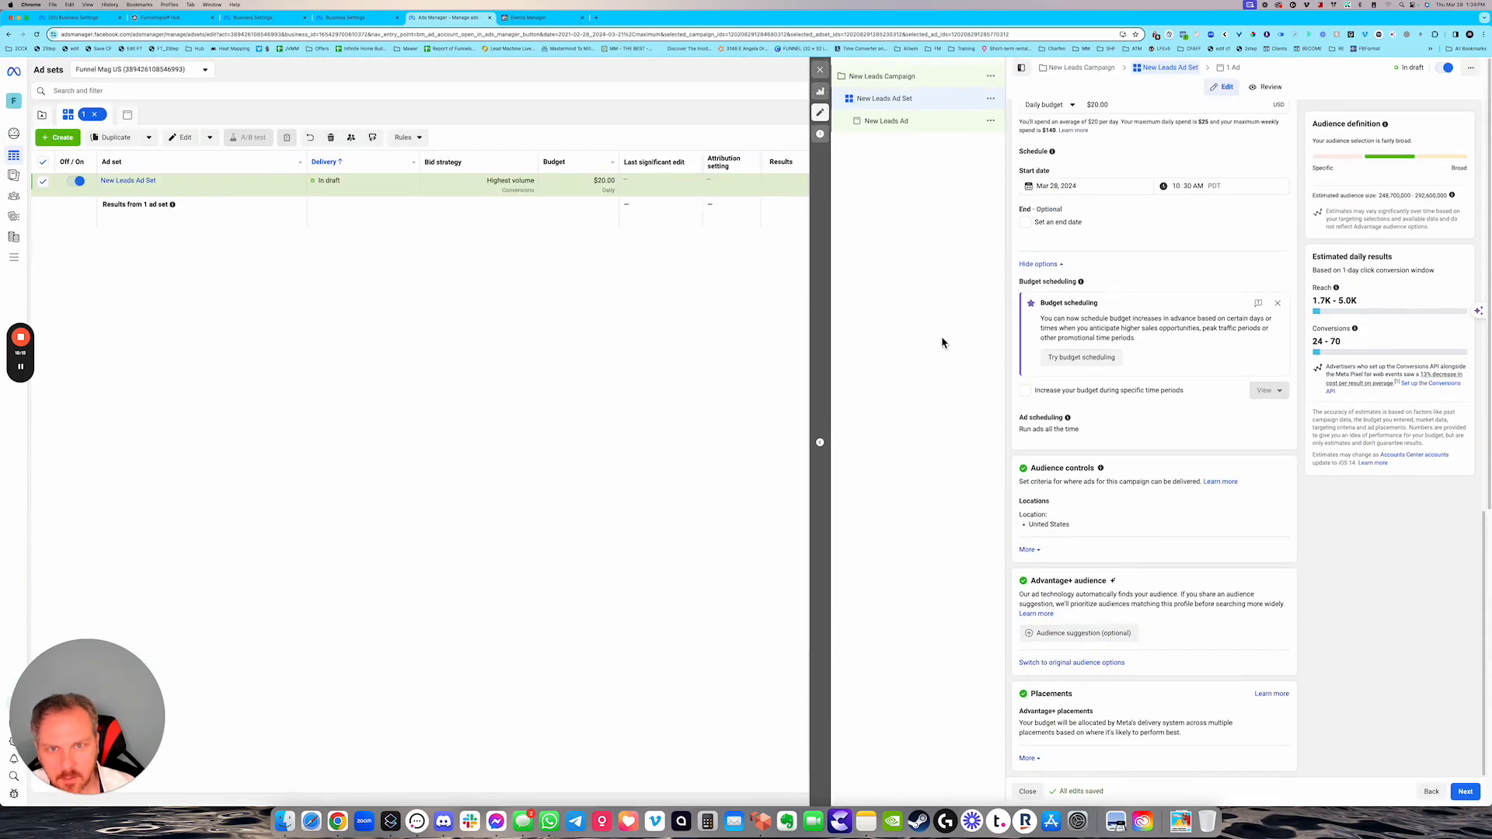
click(884, 122)
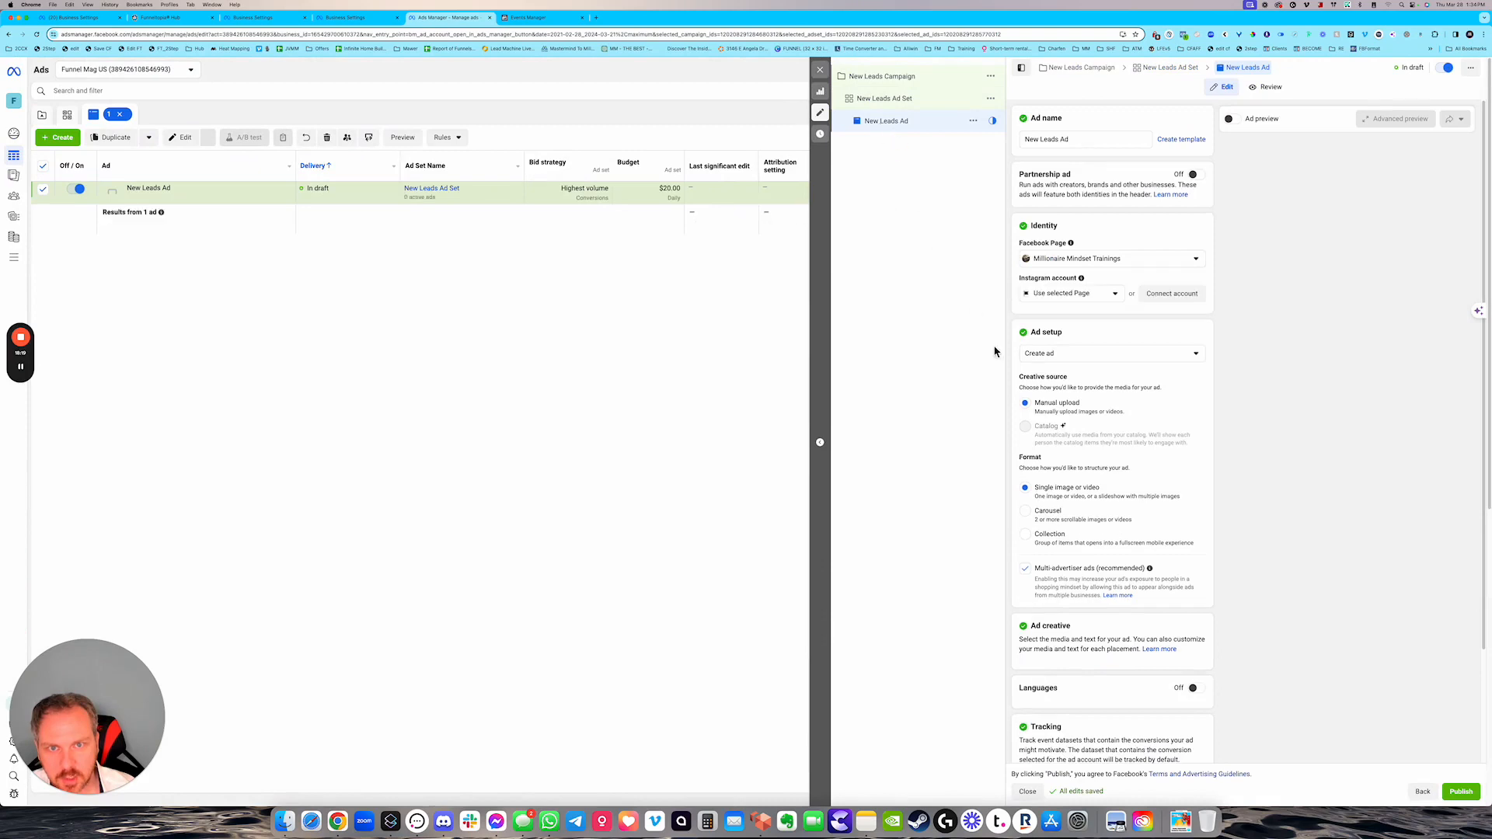
scroll(1067, 491, down, 2)
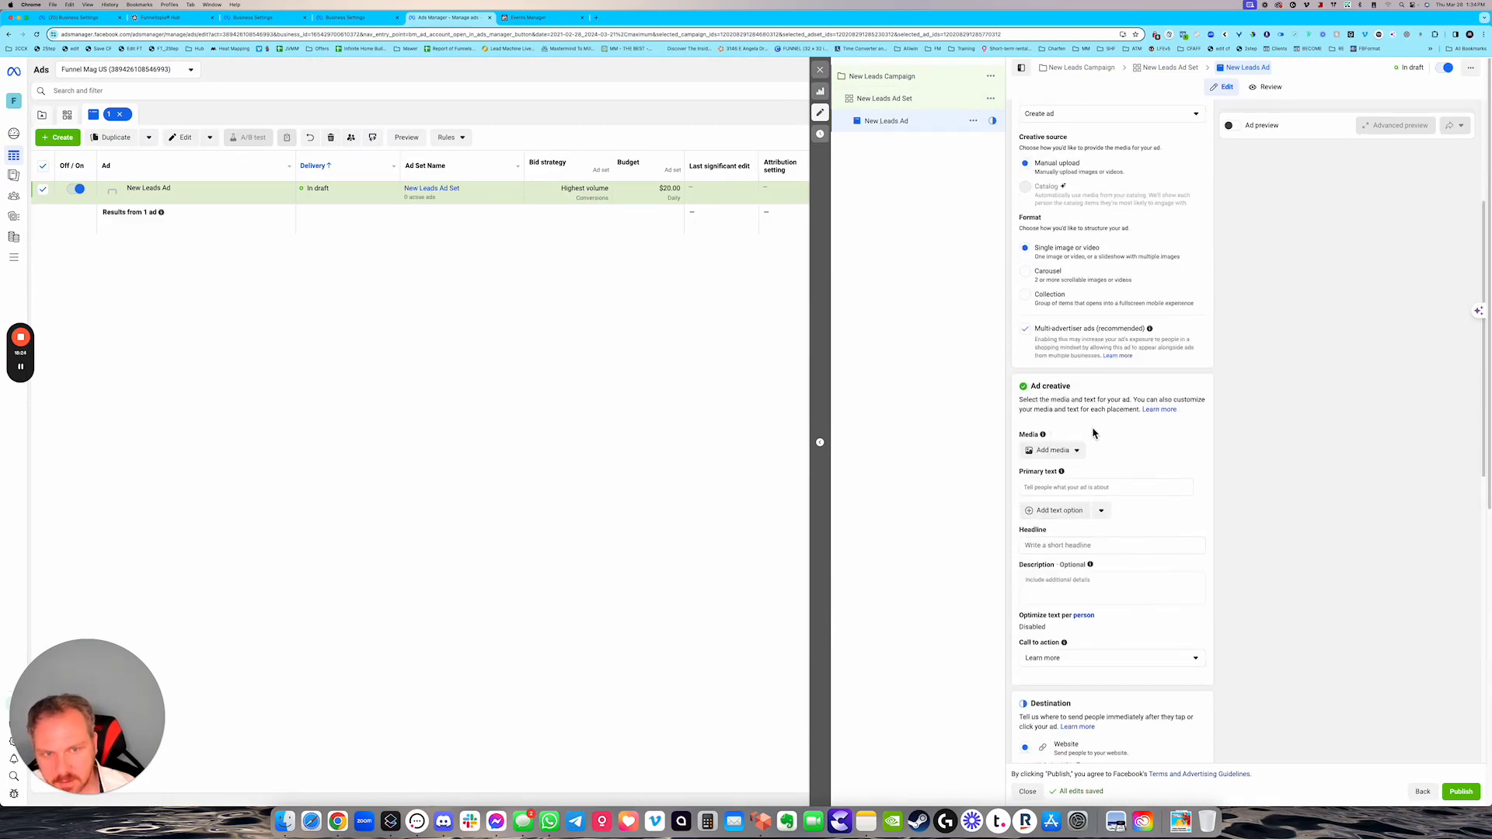
click(1025, 329)
- Review the ad's creative, destination and tracking settings, including the pixel used for website events
scroll(1076, 433, down, 5)
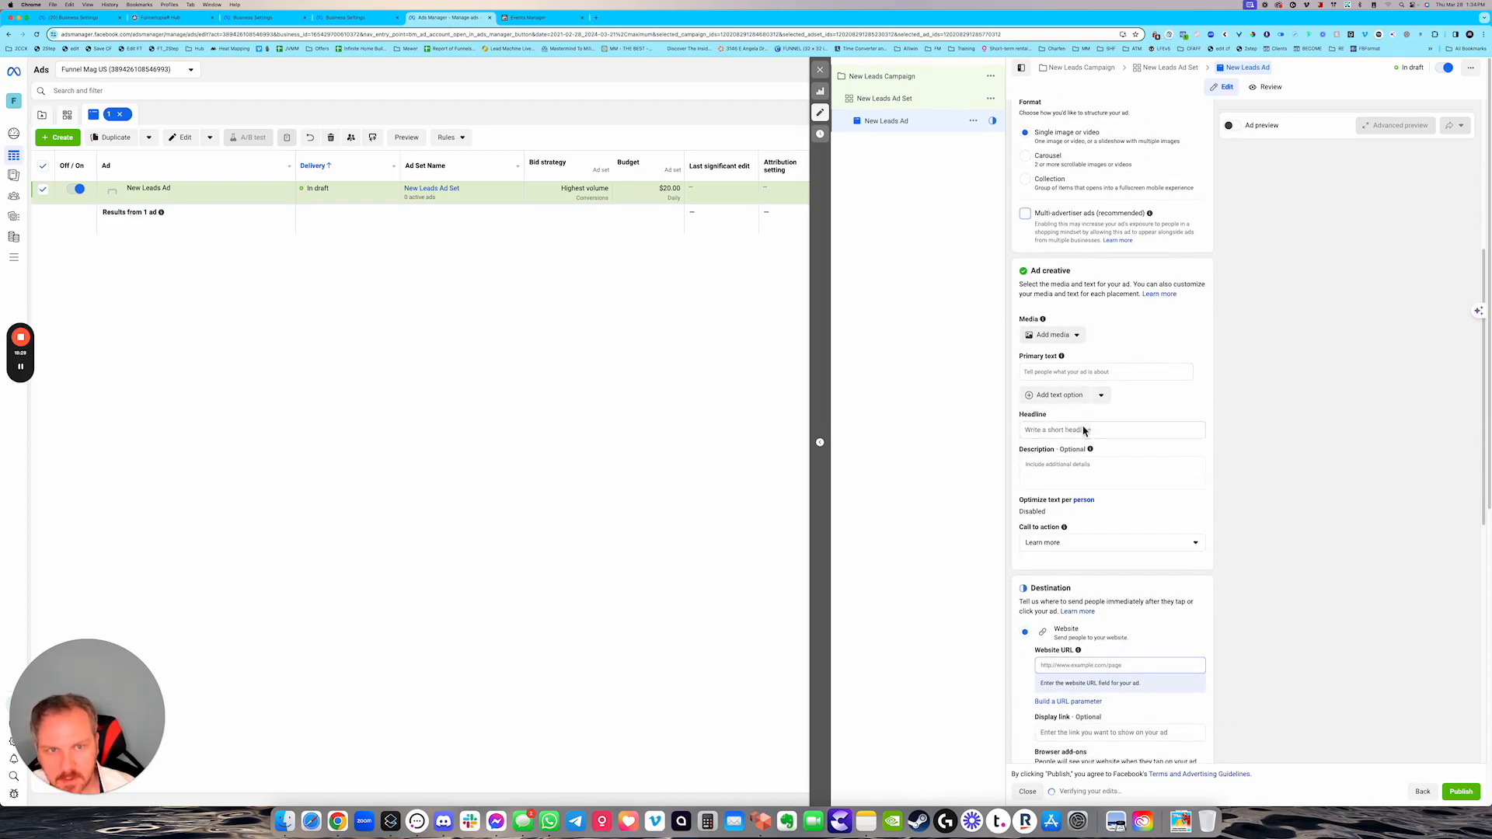
mouse_move(1099, 359)
scroll(1057, 435, down, 8)
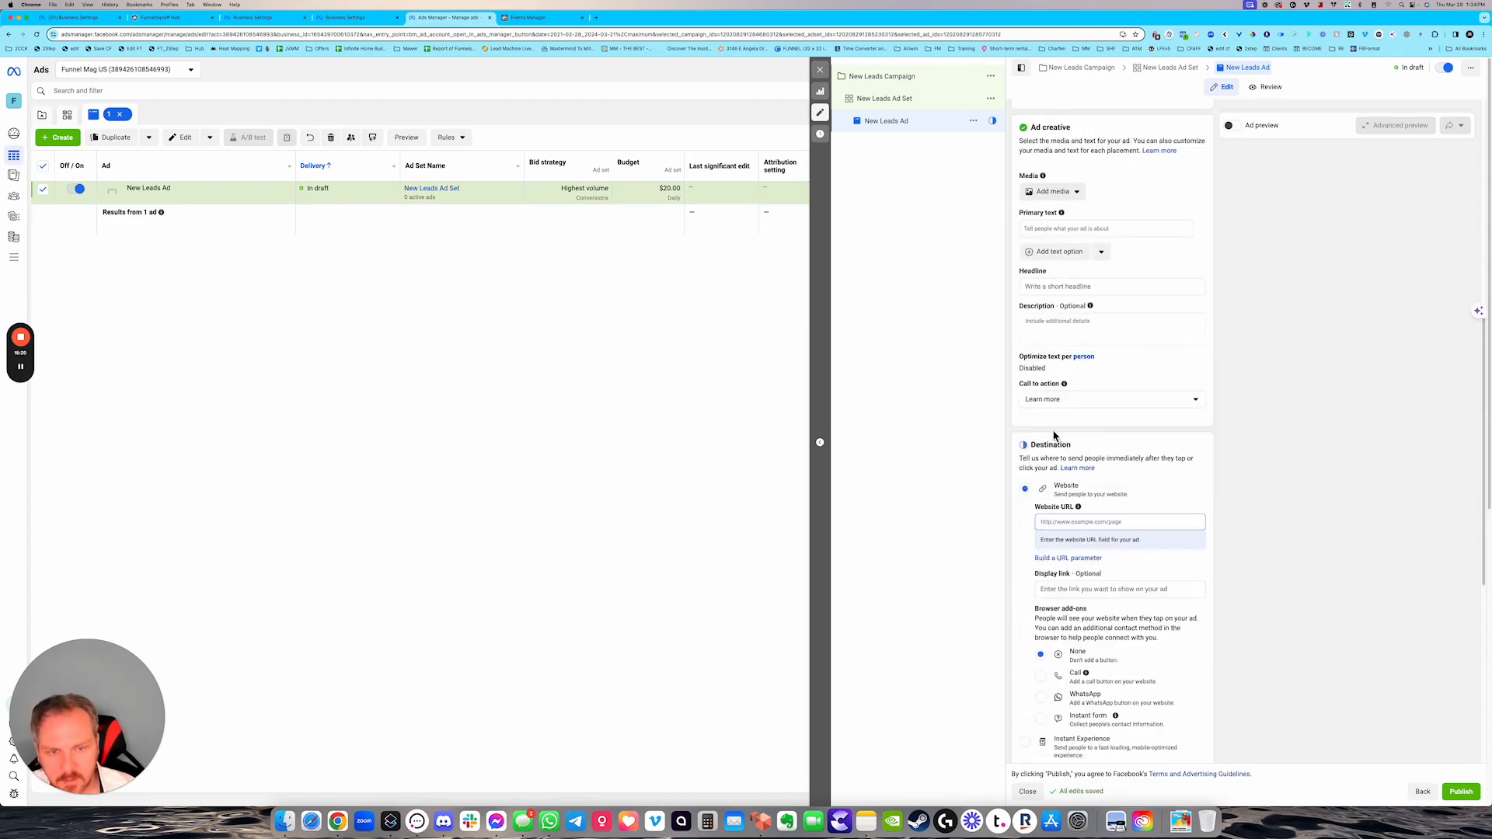
scroll(1072, 454, down, 1)
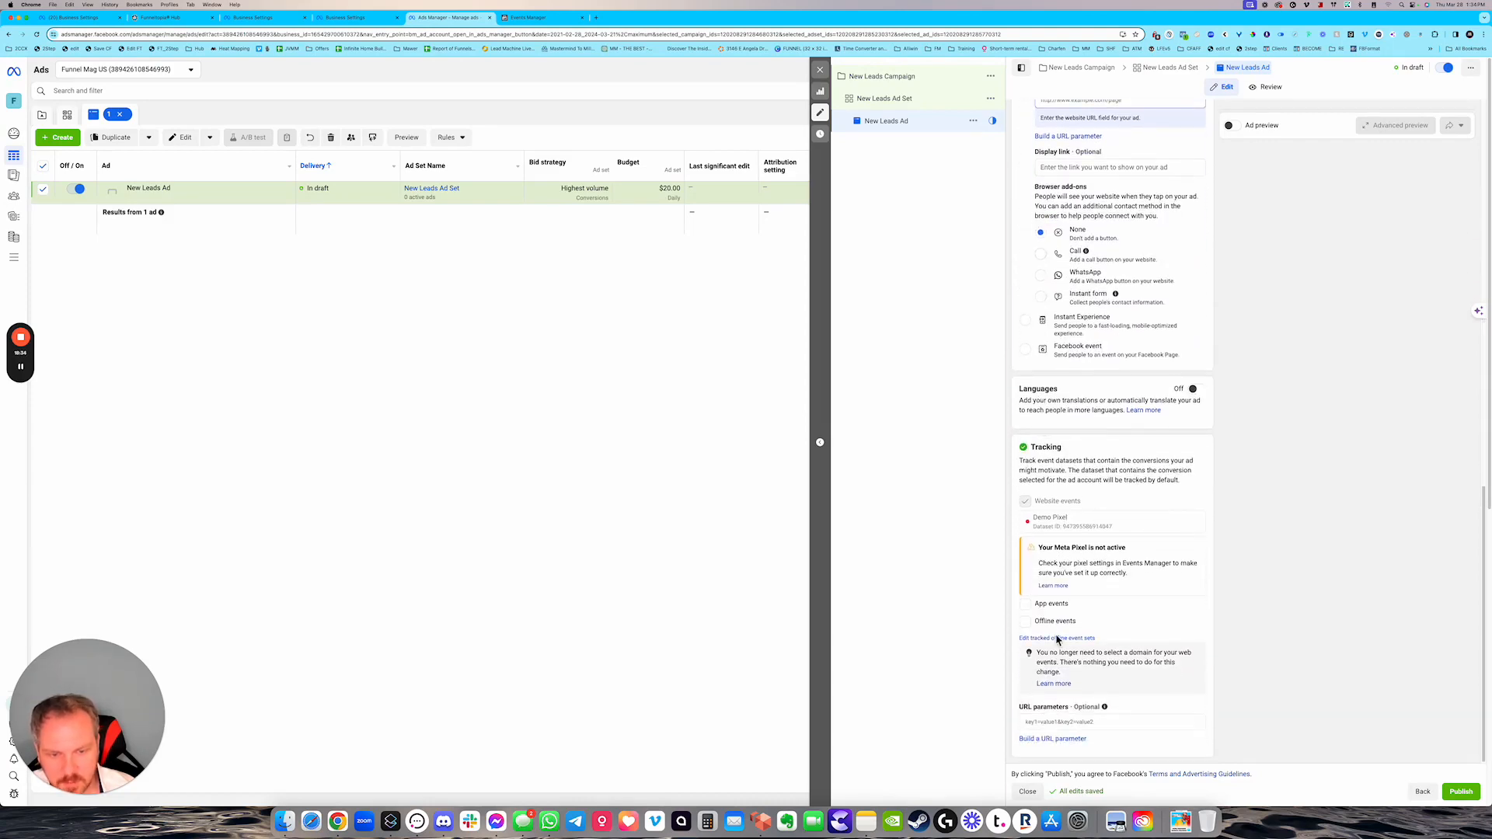
- Set the ad's URL parameters to utm_source=fb_ad&utm_medium={{adset.name}}&utm_campaign={{campaign.name}}&utm_content={{ad.name}}&campaign_id={{campaign.id}}
click(1074, 723)
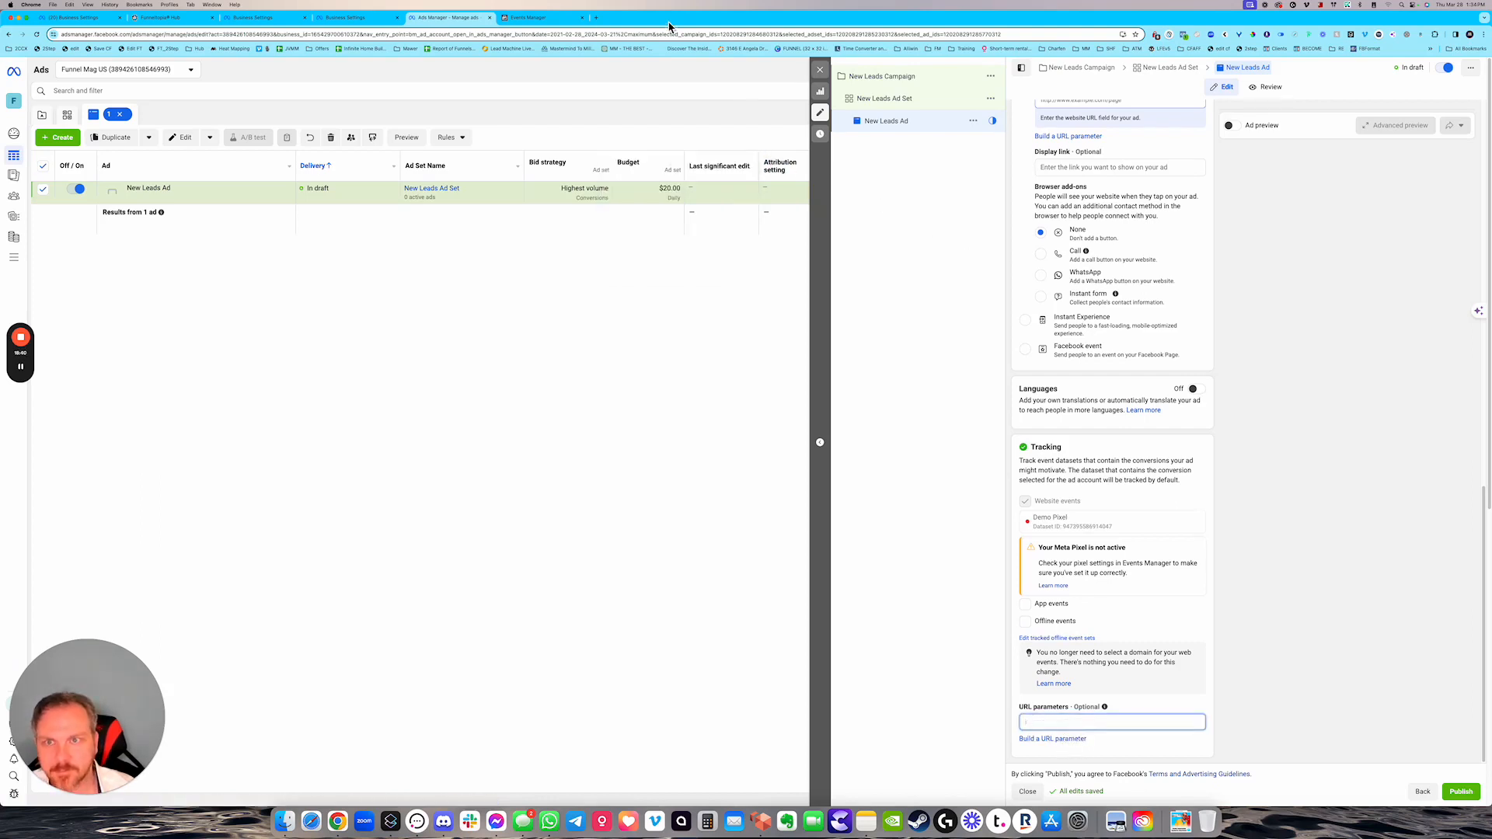
click(22, 373)
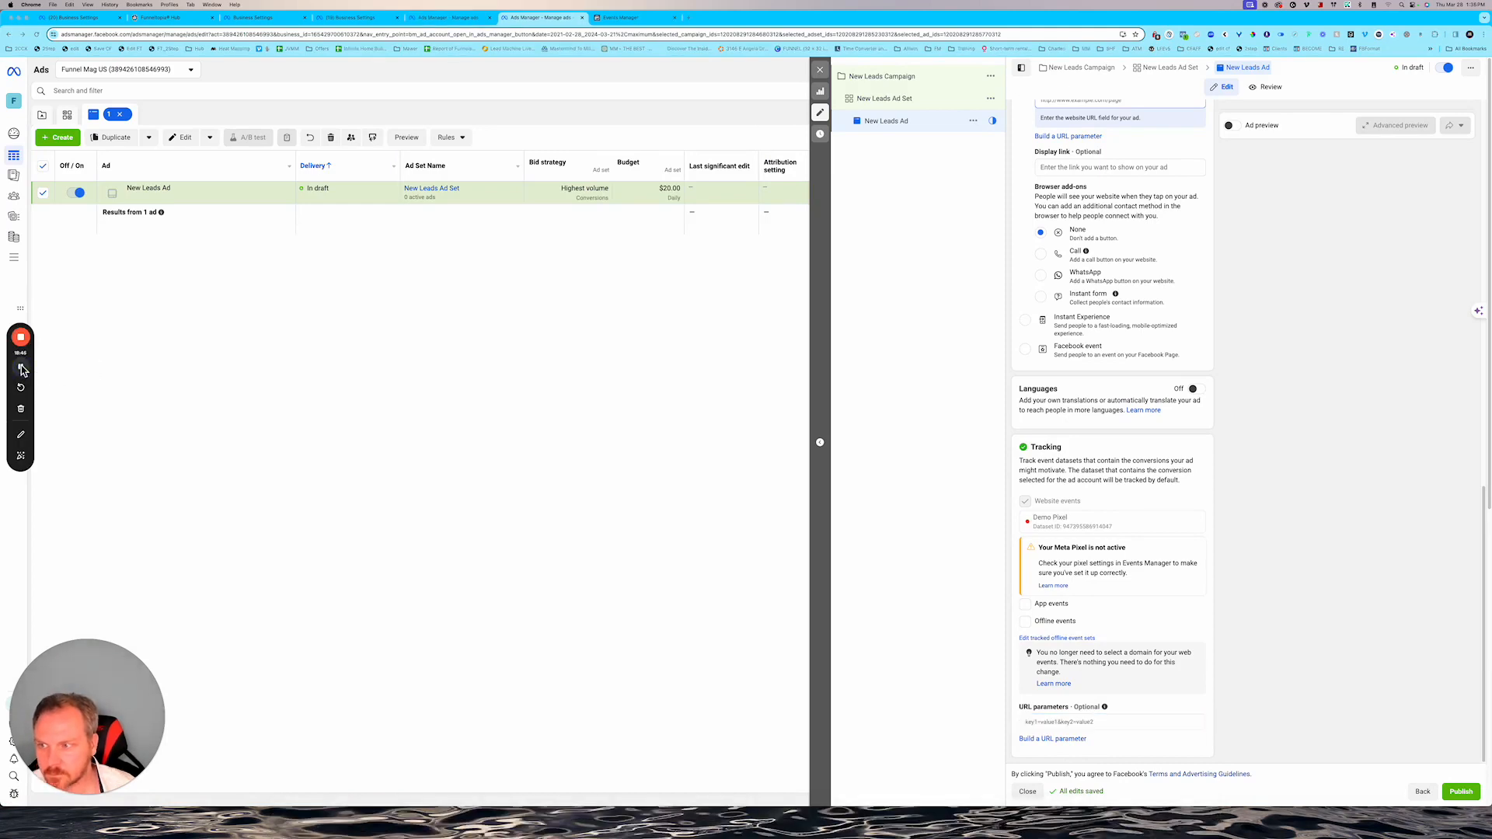
click(1053, 724)
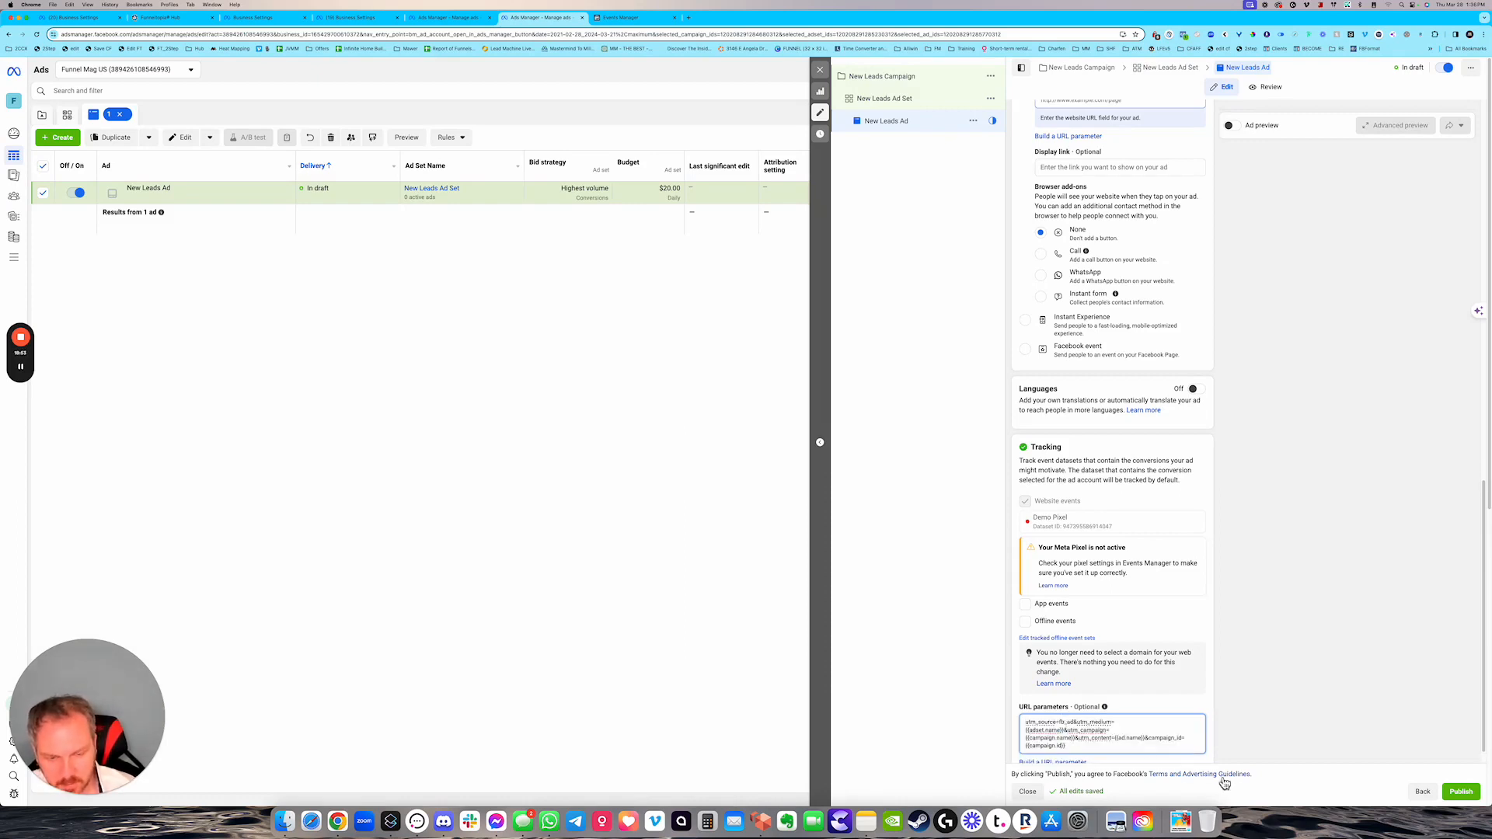
text(utm_source=fb_ad&utm_medium={{adset.name}}&utm_campaign={{campaign.name}}&utm_content={{ad.name}}&campaign_id={{campaign.id}})
- Open the URL parameter builder and reselect {{adset.name}} as the dynamic value for the campaign medium
click(1061, 738)
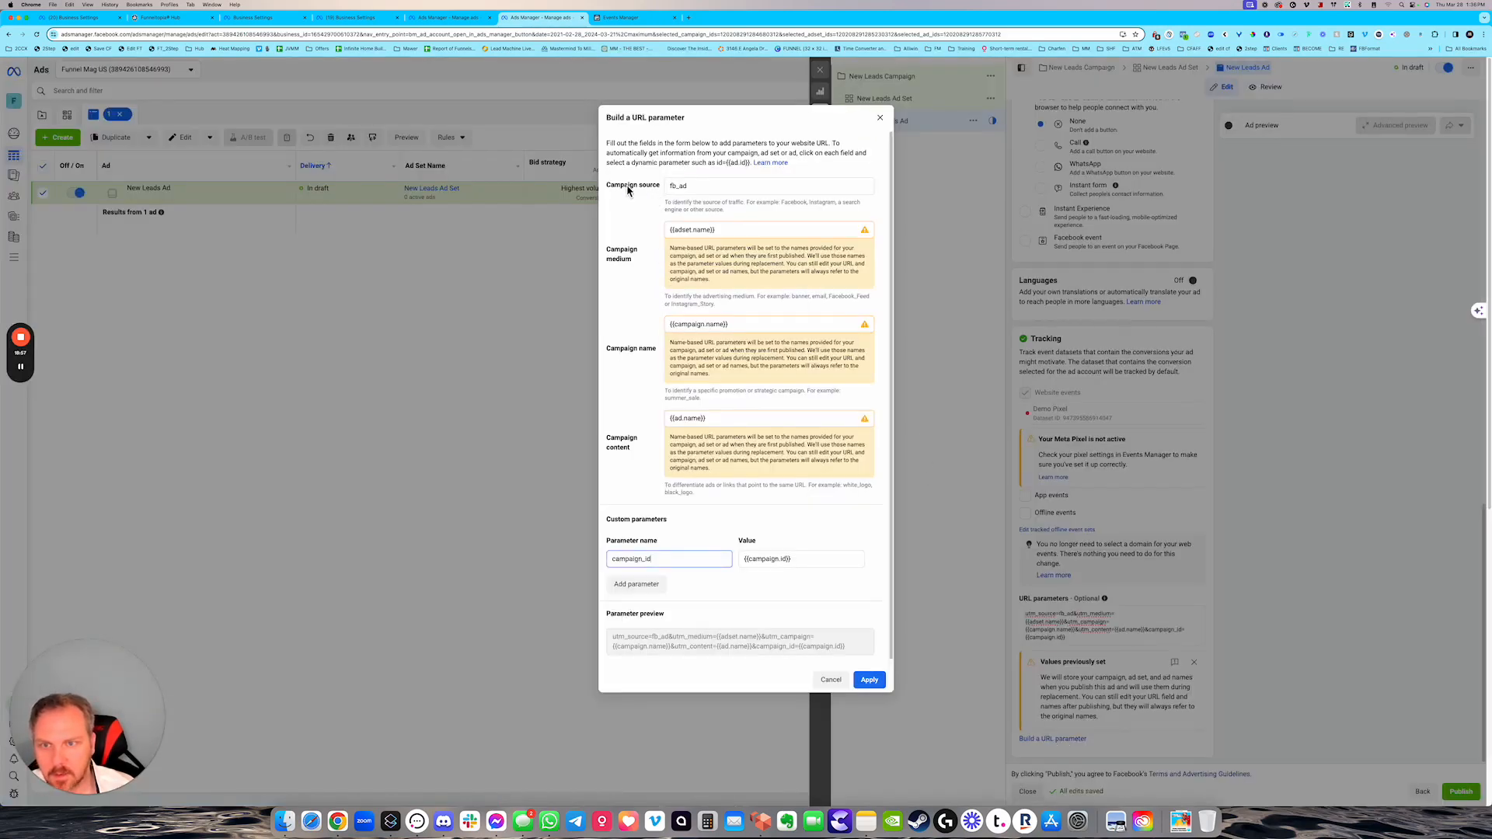
drag(610, 189, 662, 189)
click(674, 192)
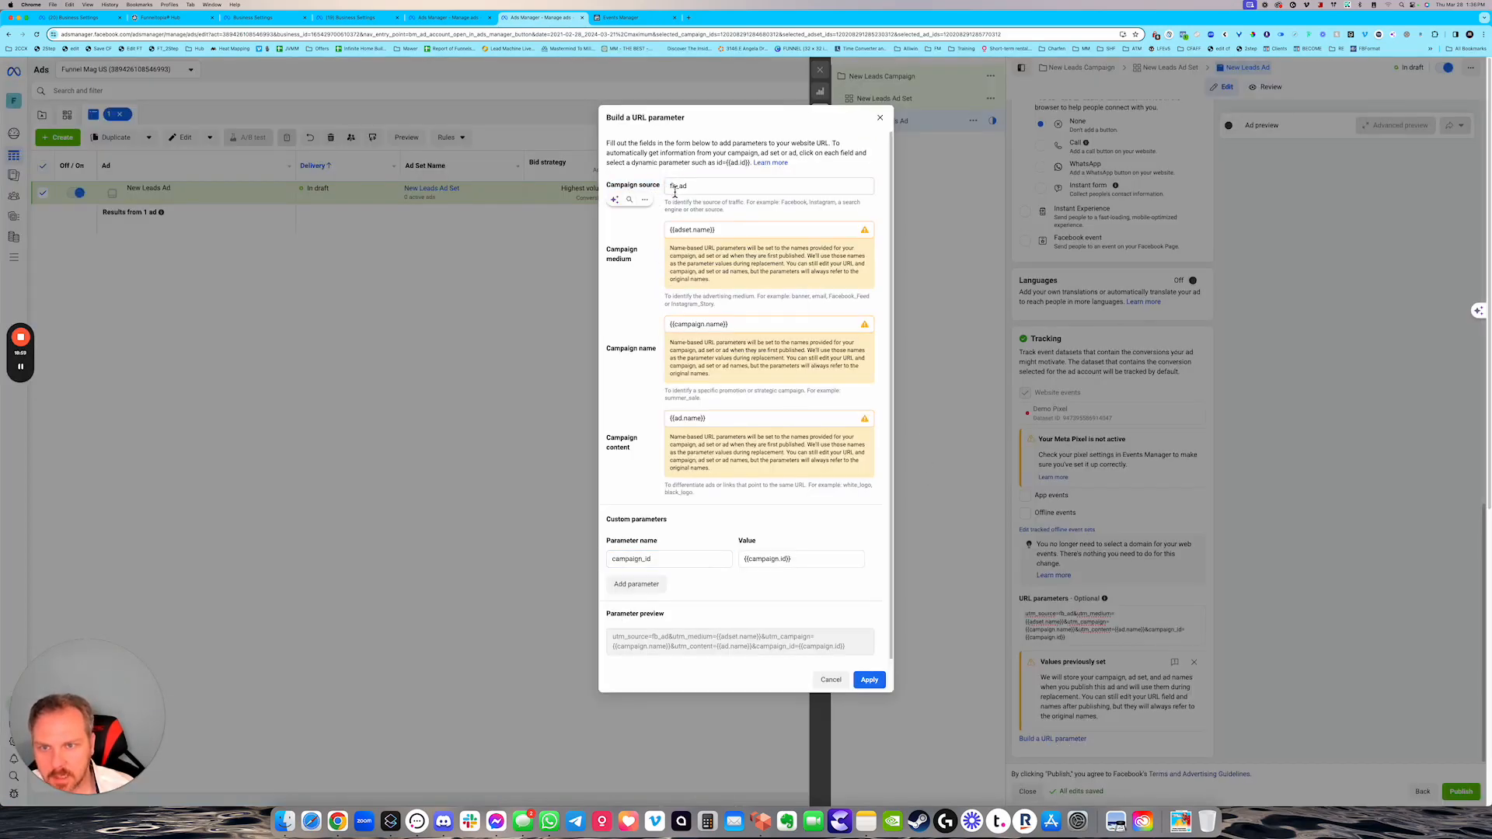
double_click(677, 189)
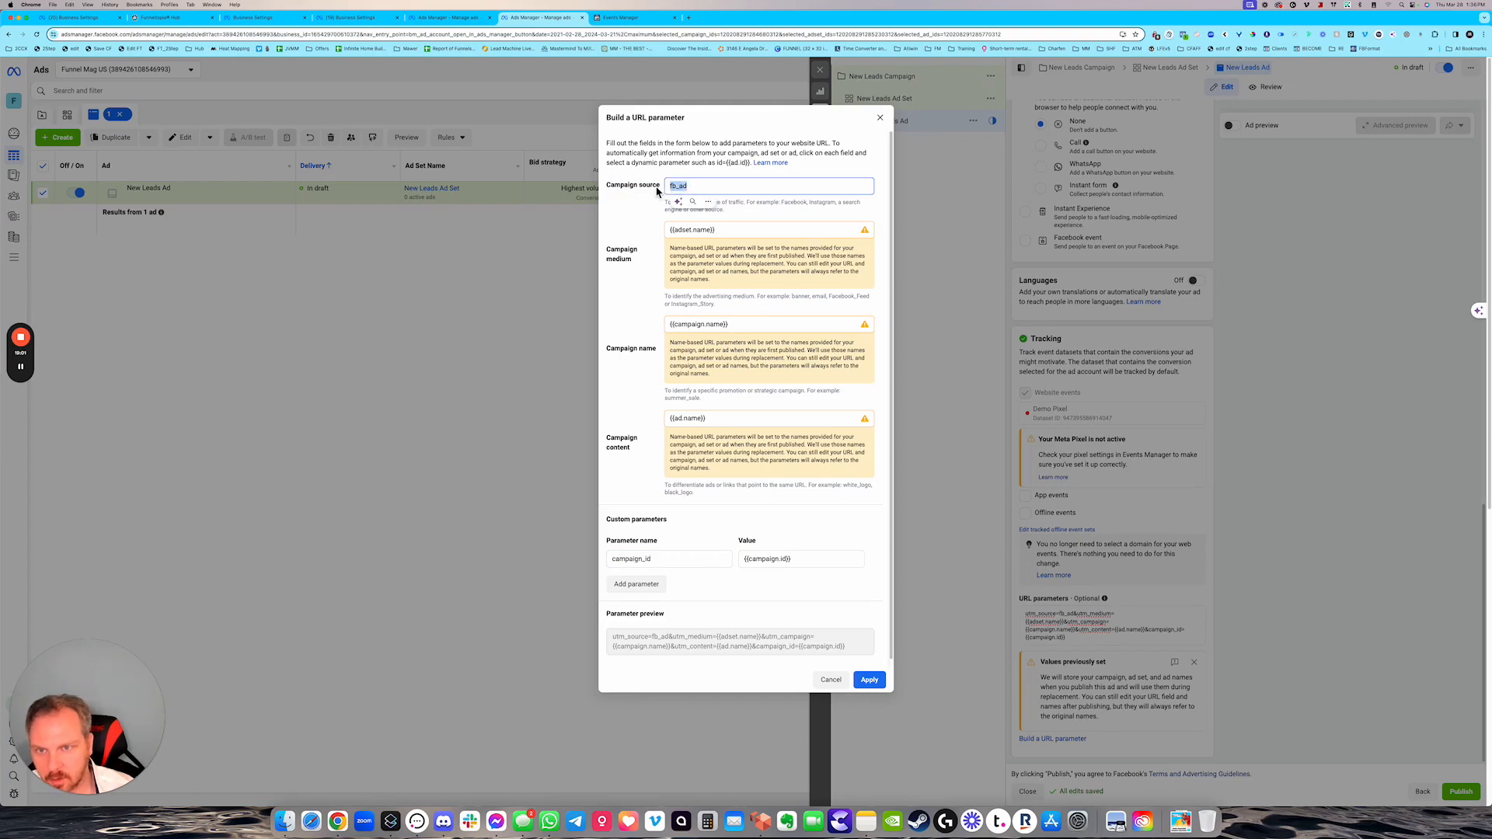
click(731, 232)
drag(714, 232, 668, 232)
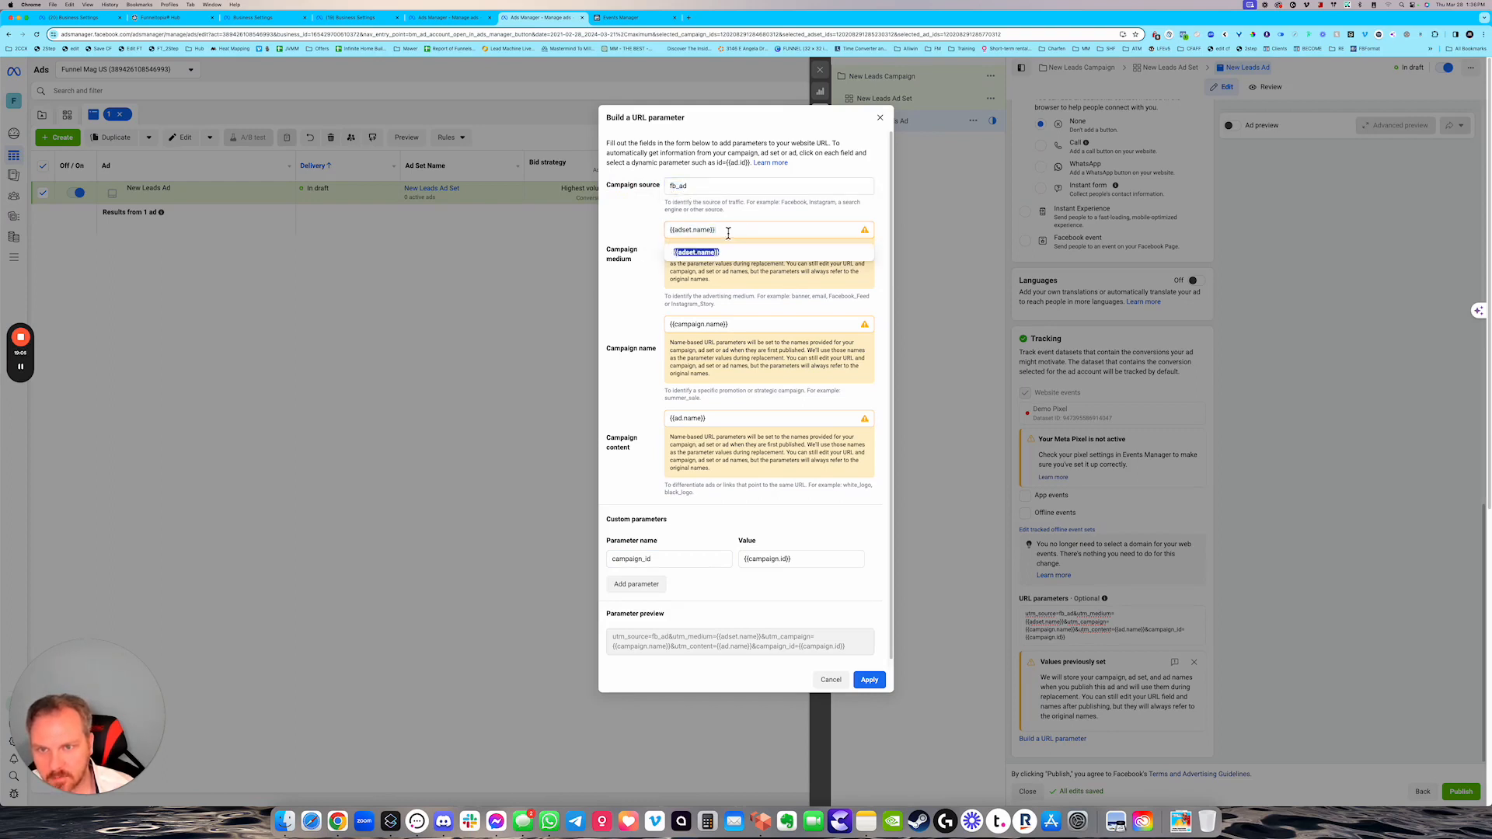
key(BackSpace)
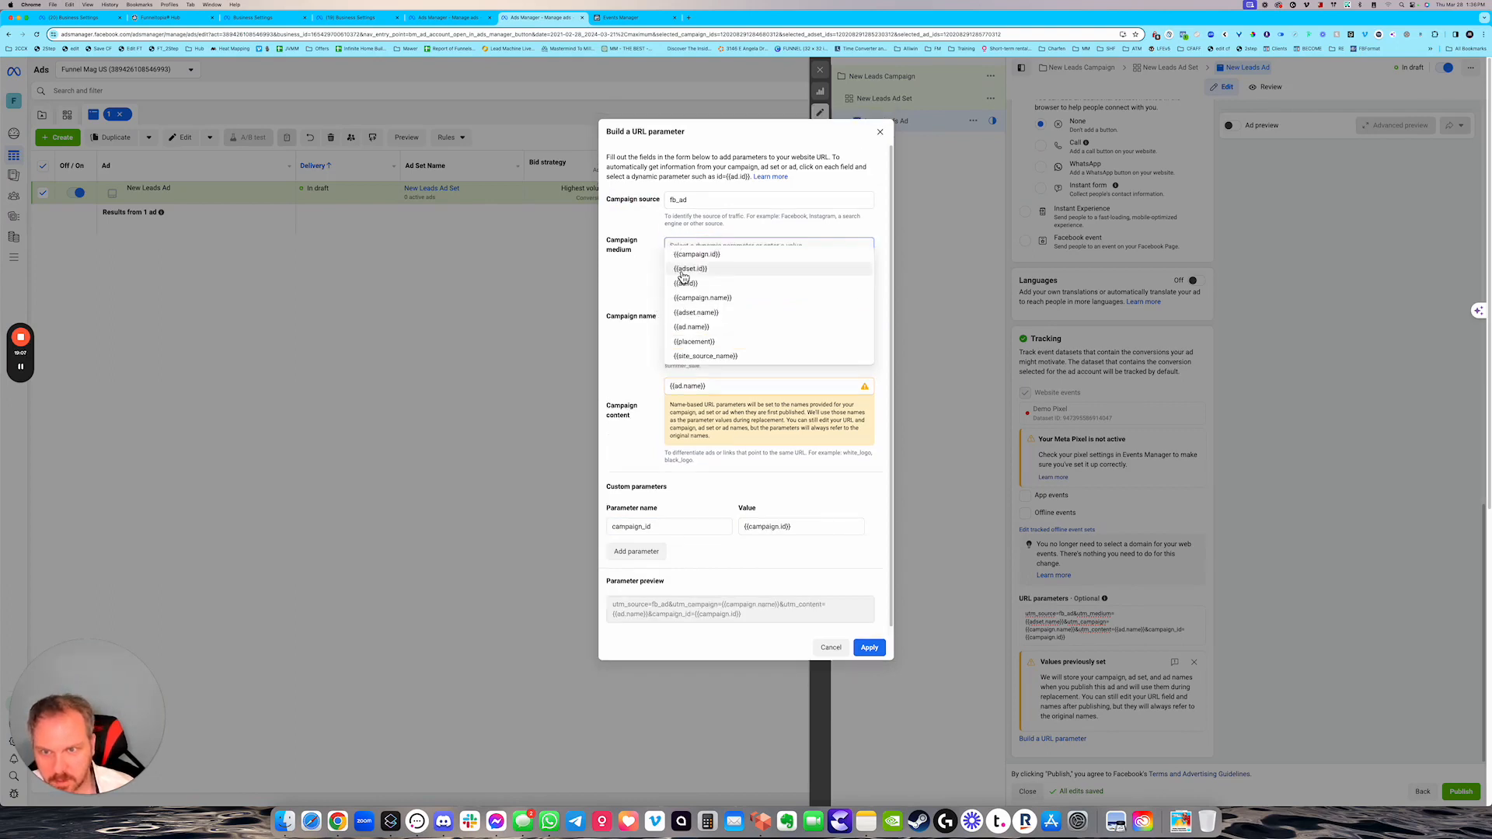
click(703, 312)
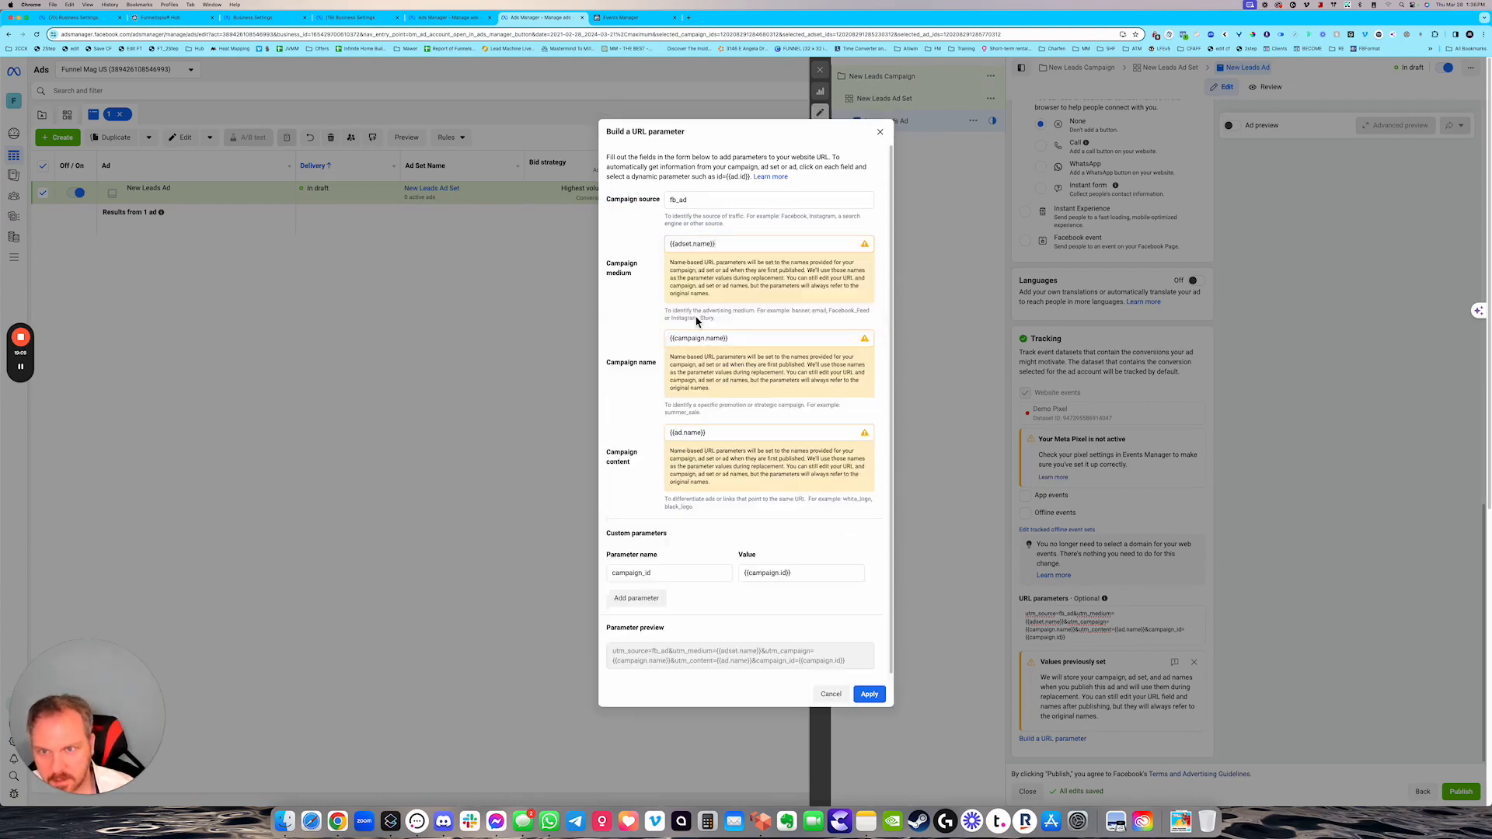
- Reselect the dynamic values {{campaign.name}} for the campaign name and {{ad.name}} for the campaign content
drag(731, 322, 673, 324)
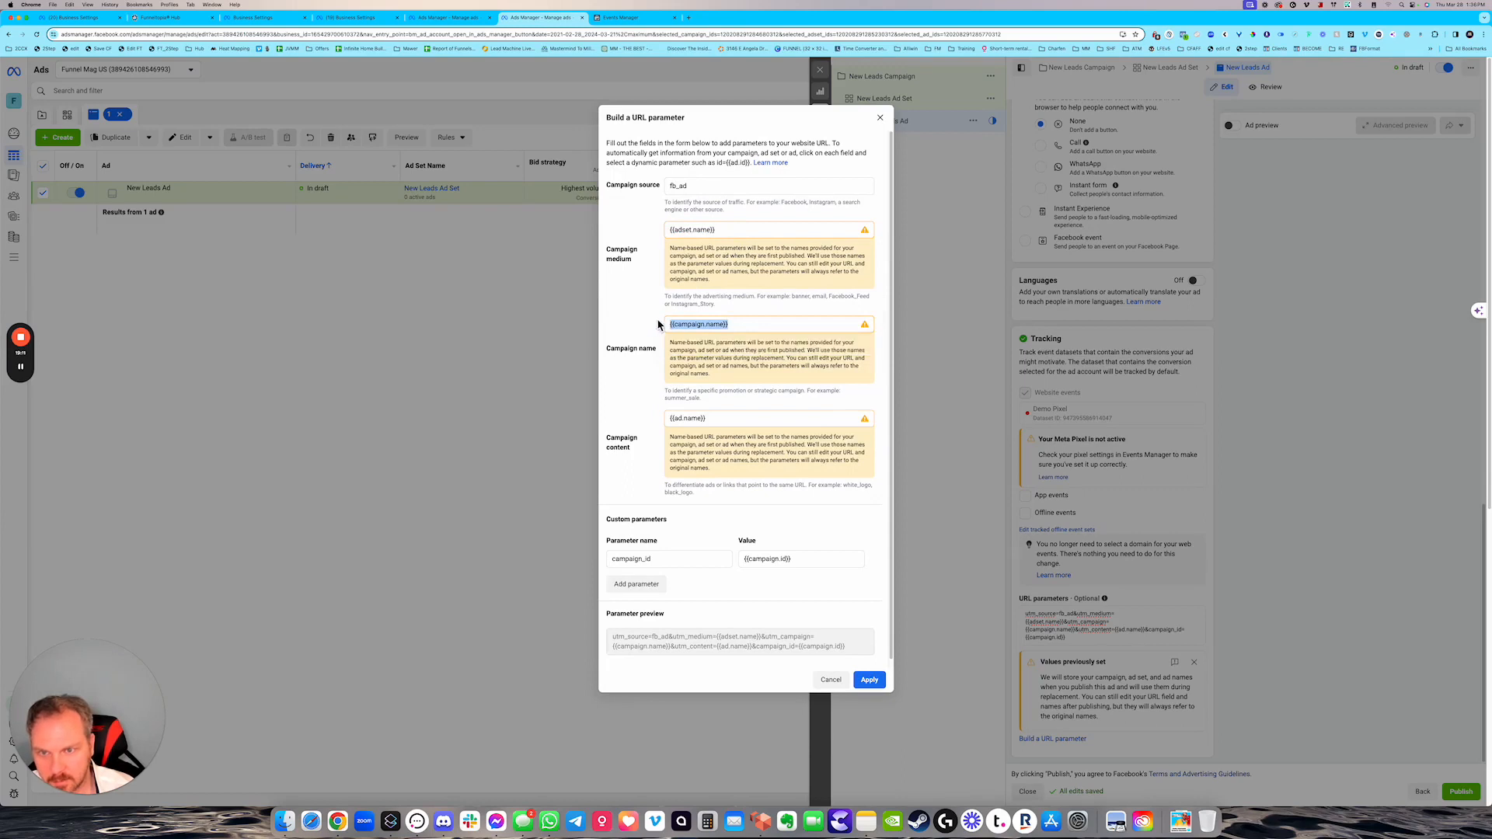
key(BackSpace)
click(715, 390)
drag(735, 425, 620, 425)
key(BackSpace)
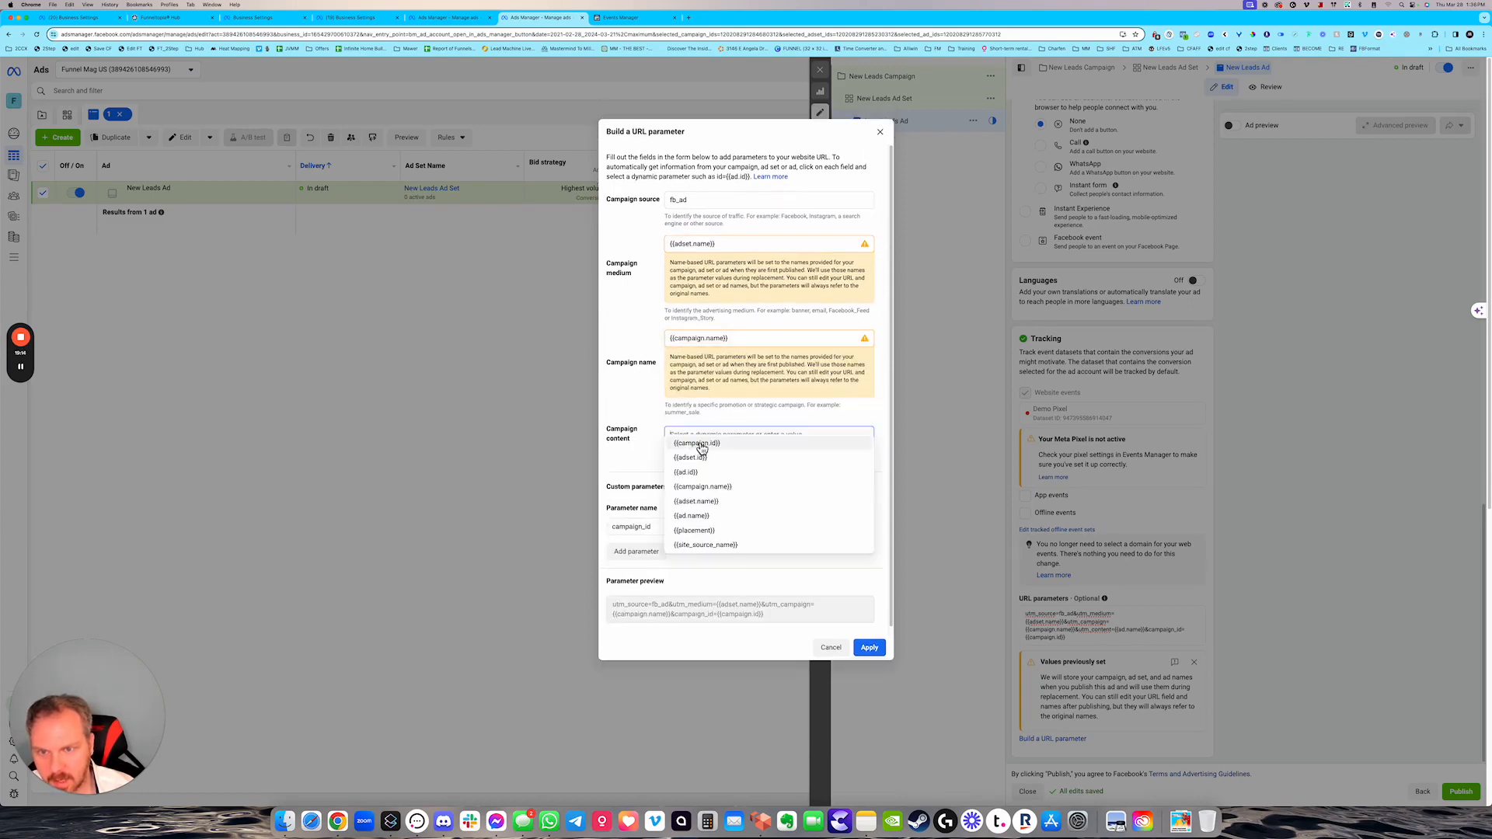
click(708, 516)
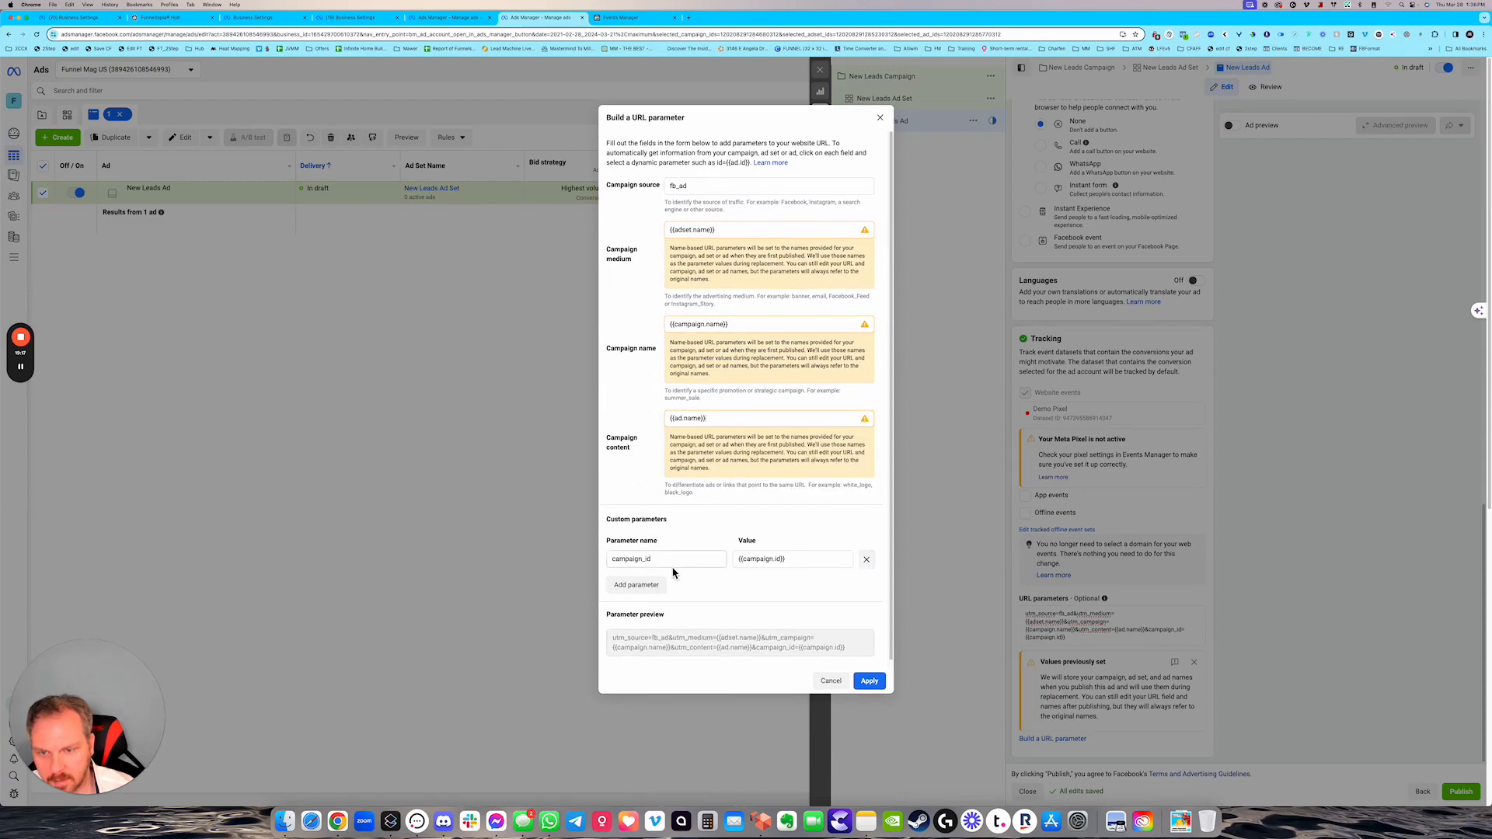
- Reselect {{campaign.id}} as the value of the custom parameter campaign_id
drag(657, 559, 631, 561)
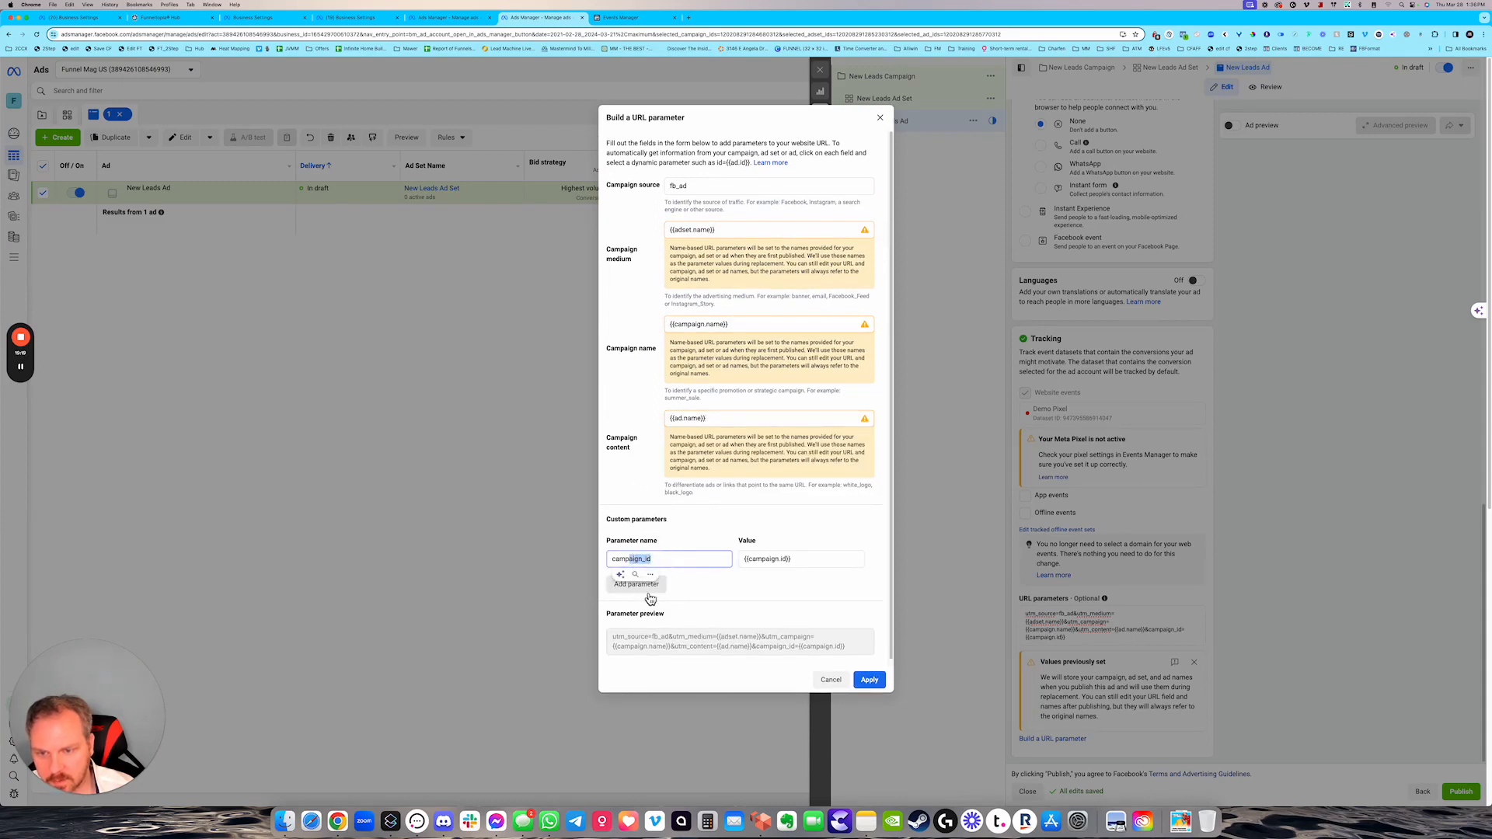
click(647, 588)
click(867, 577)
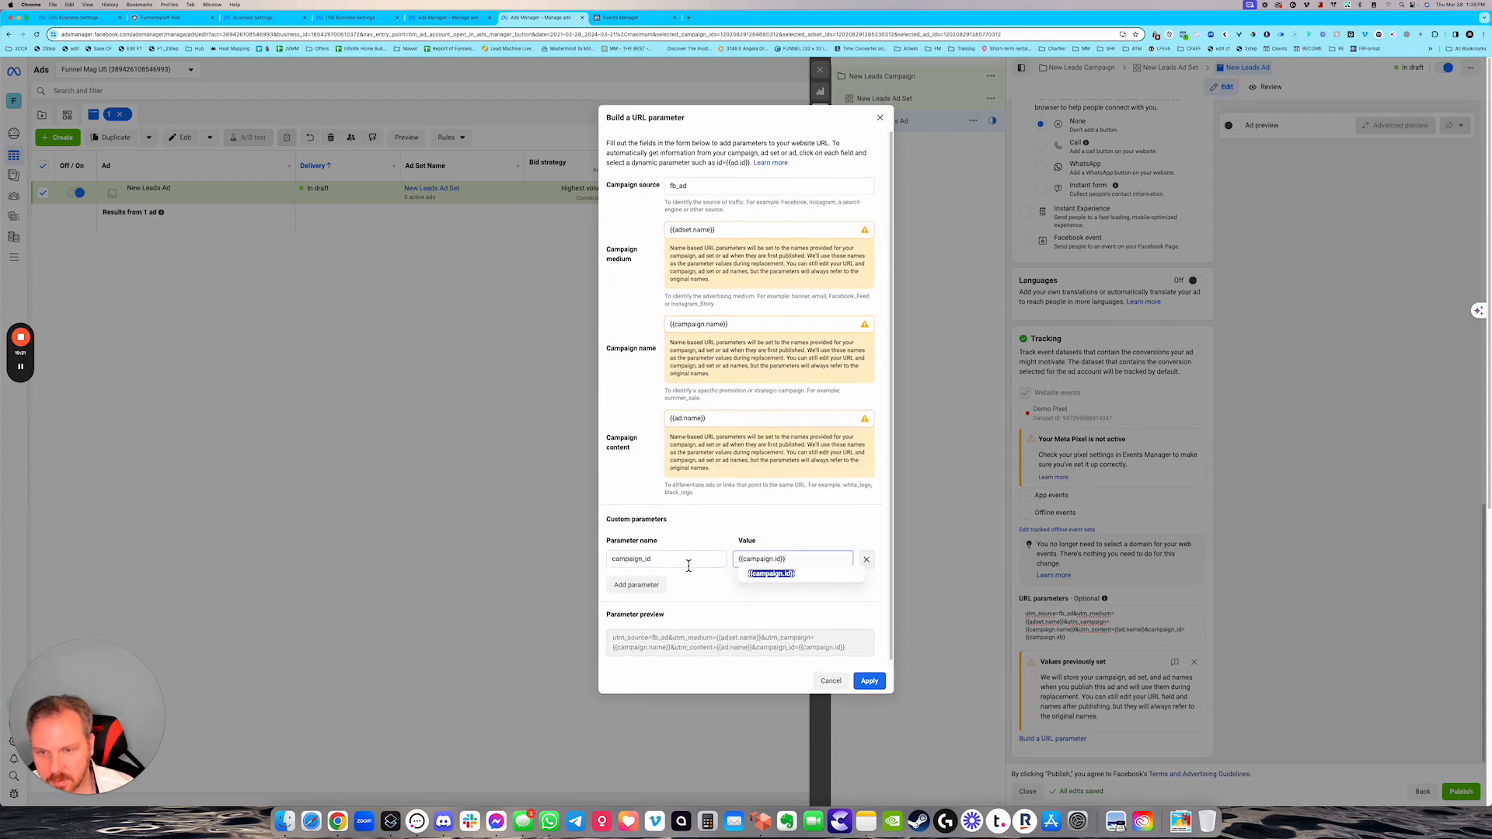
click(625, 565)
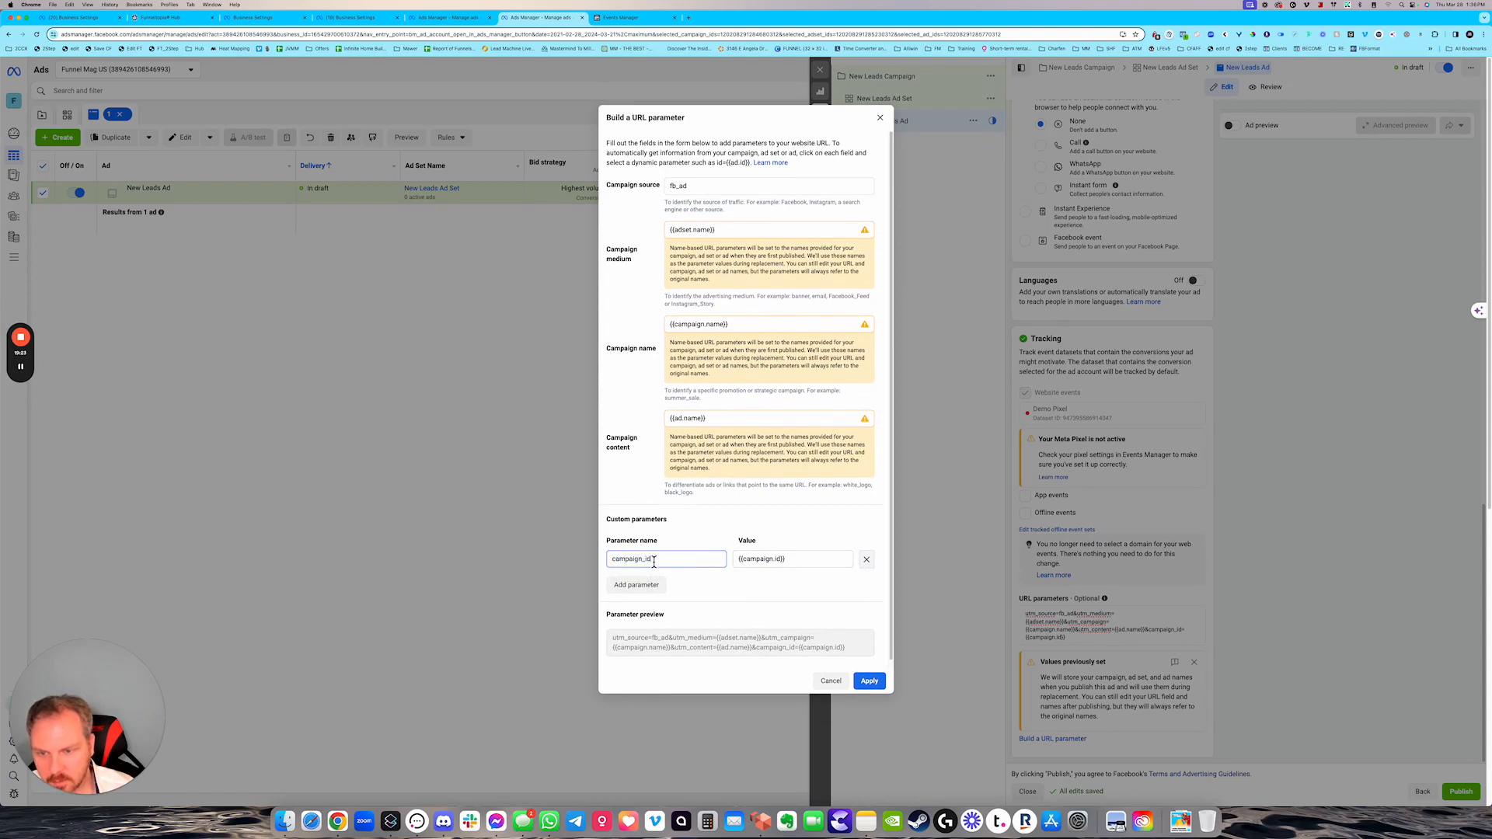
drag(653, 562, 609, 564)
click(619, 566)
double_click(636, 565)
click(636, 565)
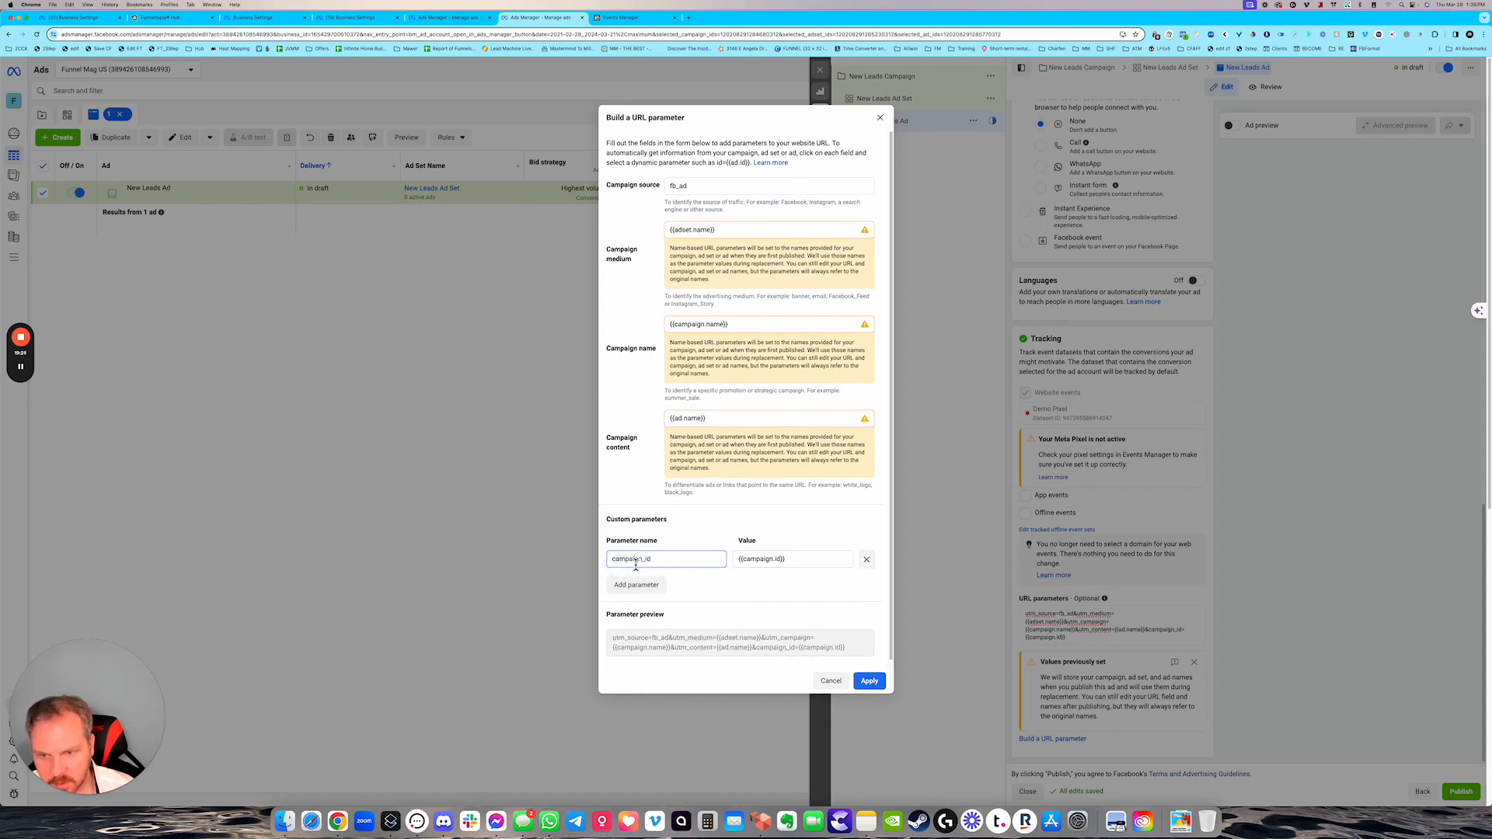
drag(805, 564, 738, 564)
key(BackSpace)
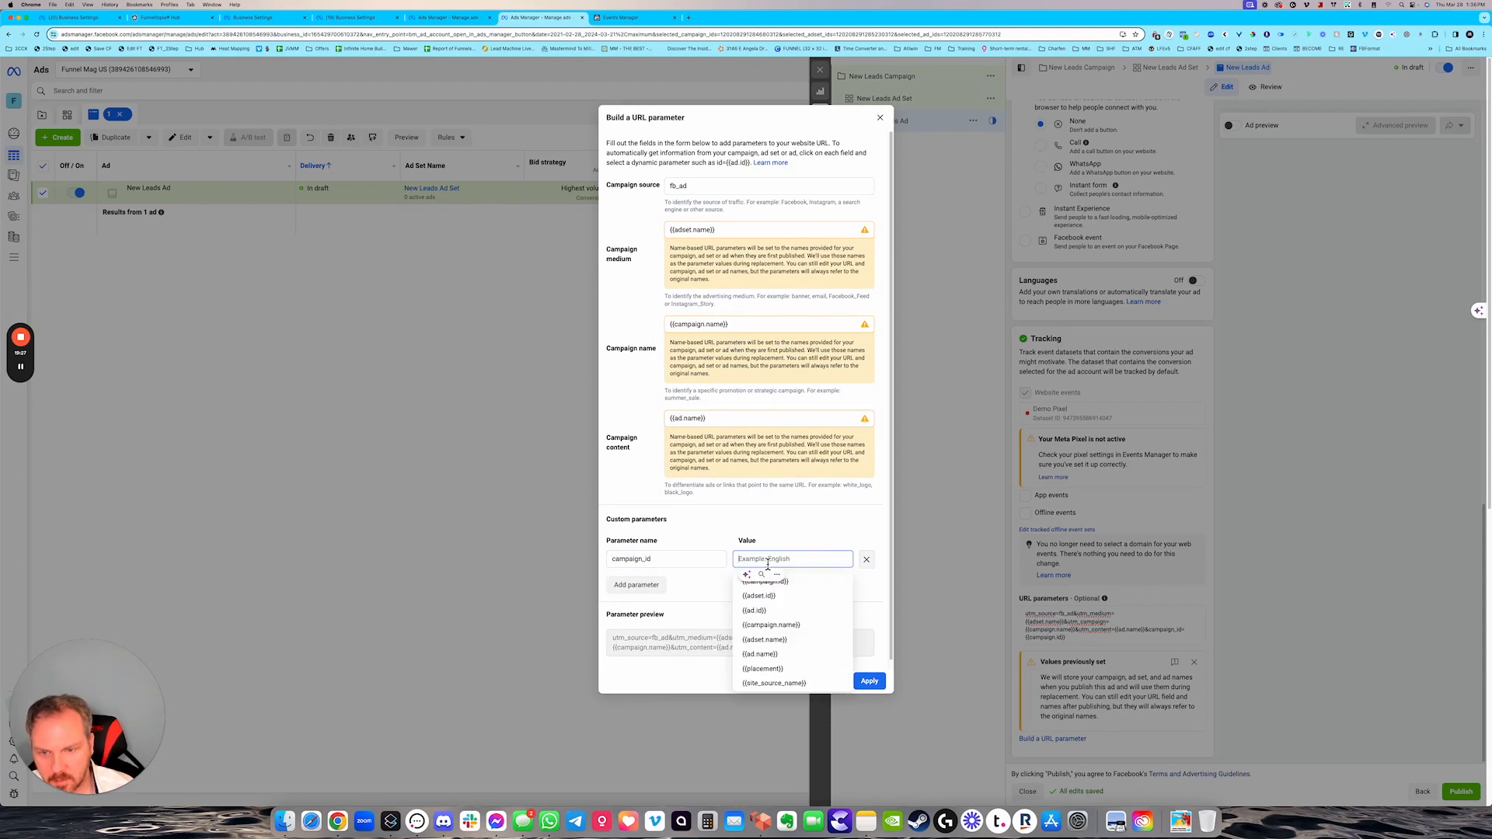
click(785, 583)
scroll(723, 544, down, 1)
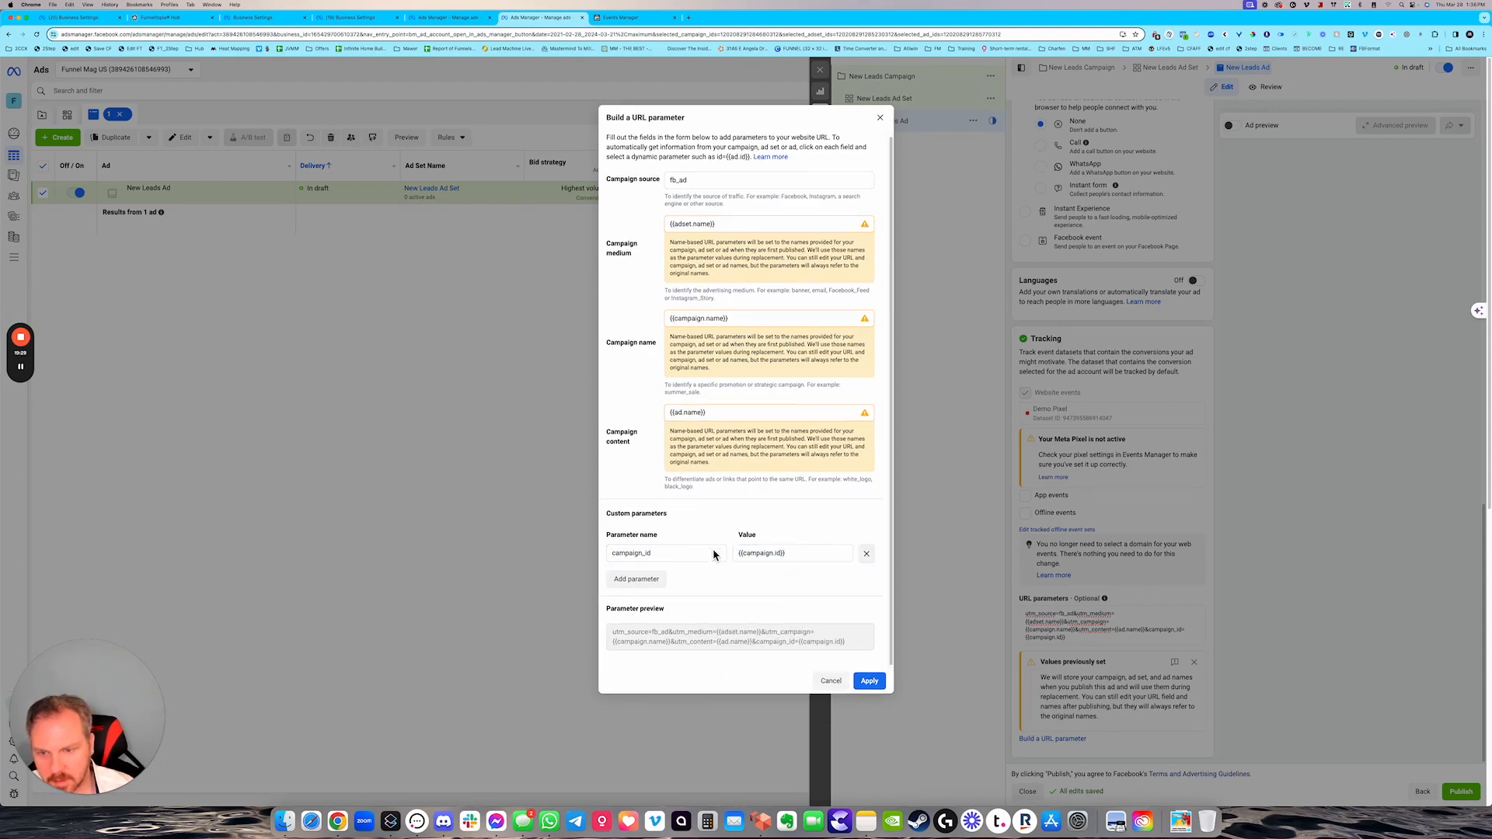
- Add a custom parameter named ref with the value hm-240328-demo-c1
click(659, 581)
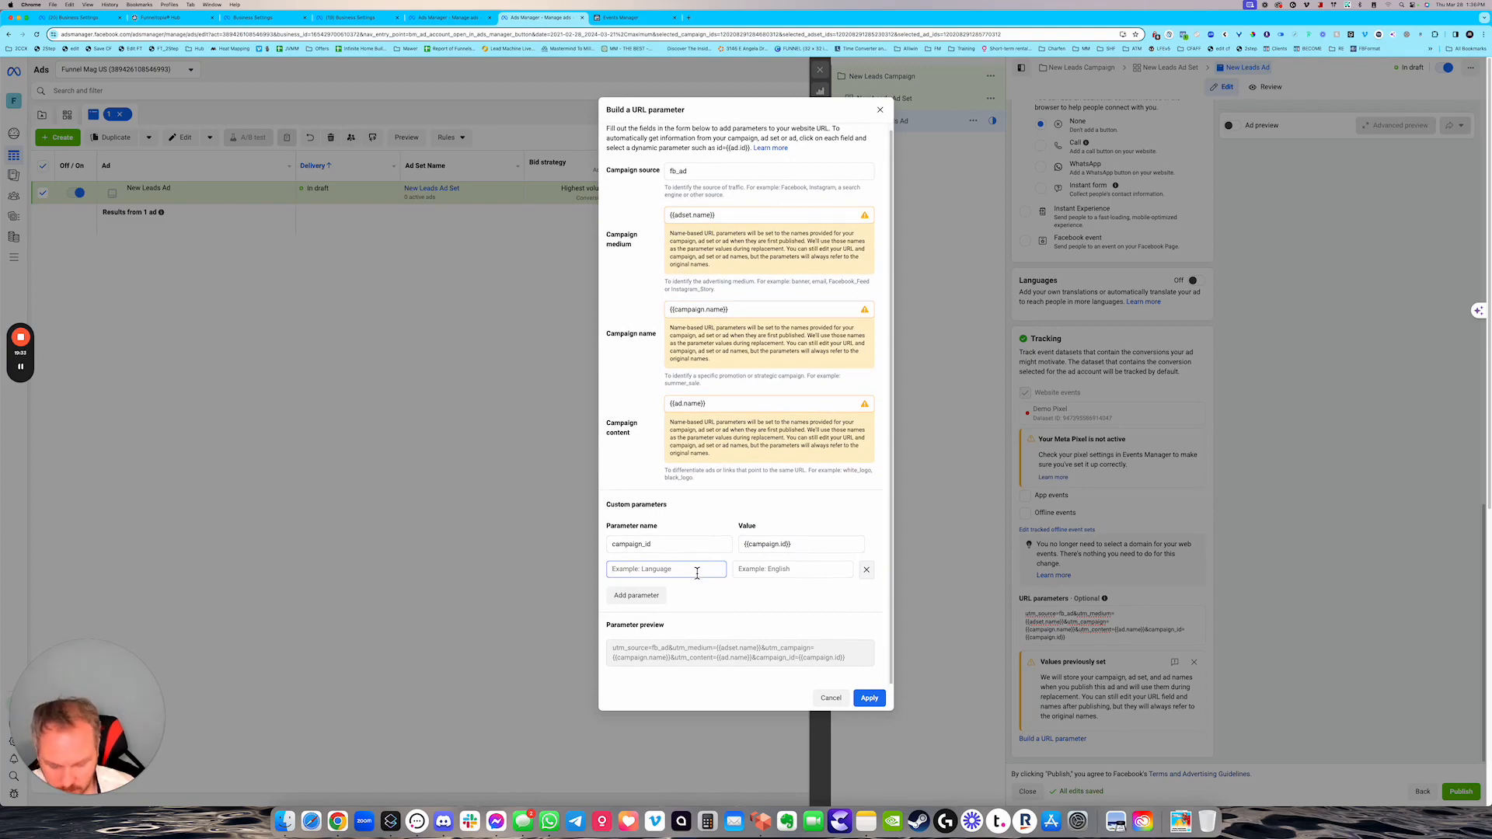
text(ref)
key(Tab)
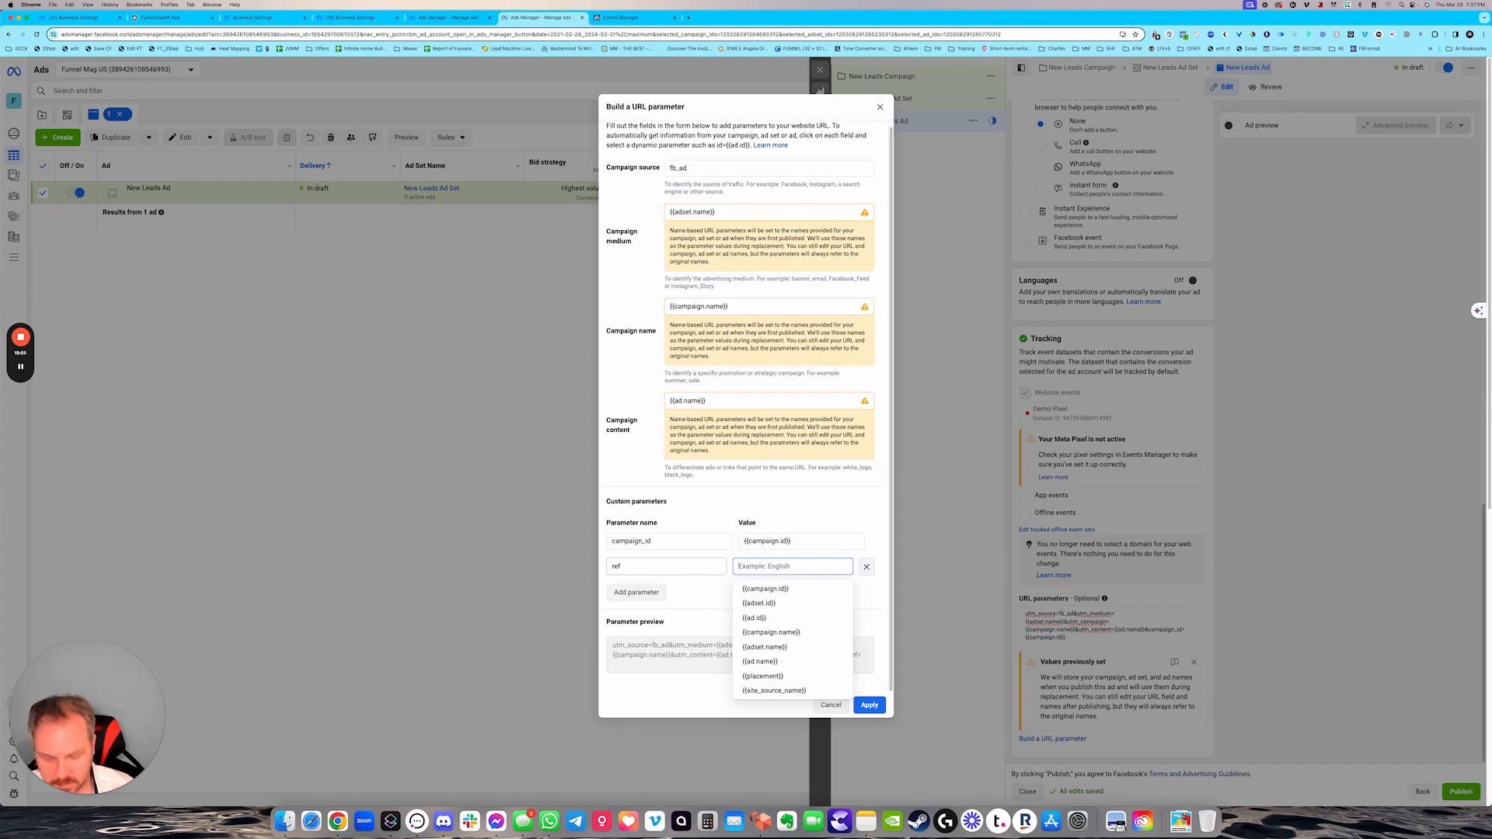
text(hm-240328-demo)
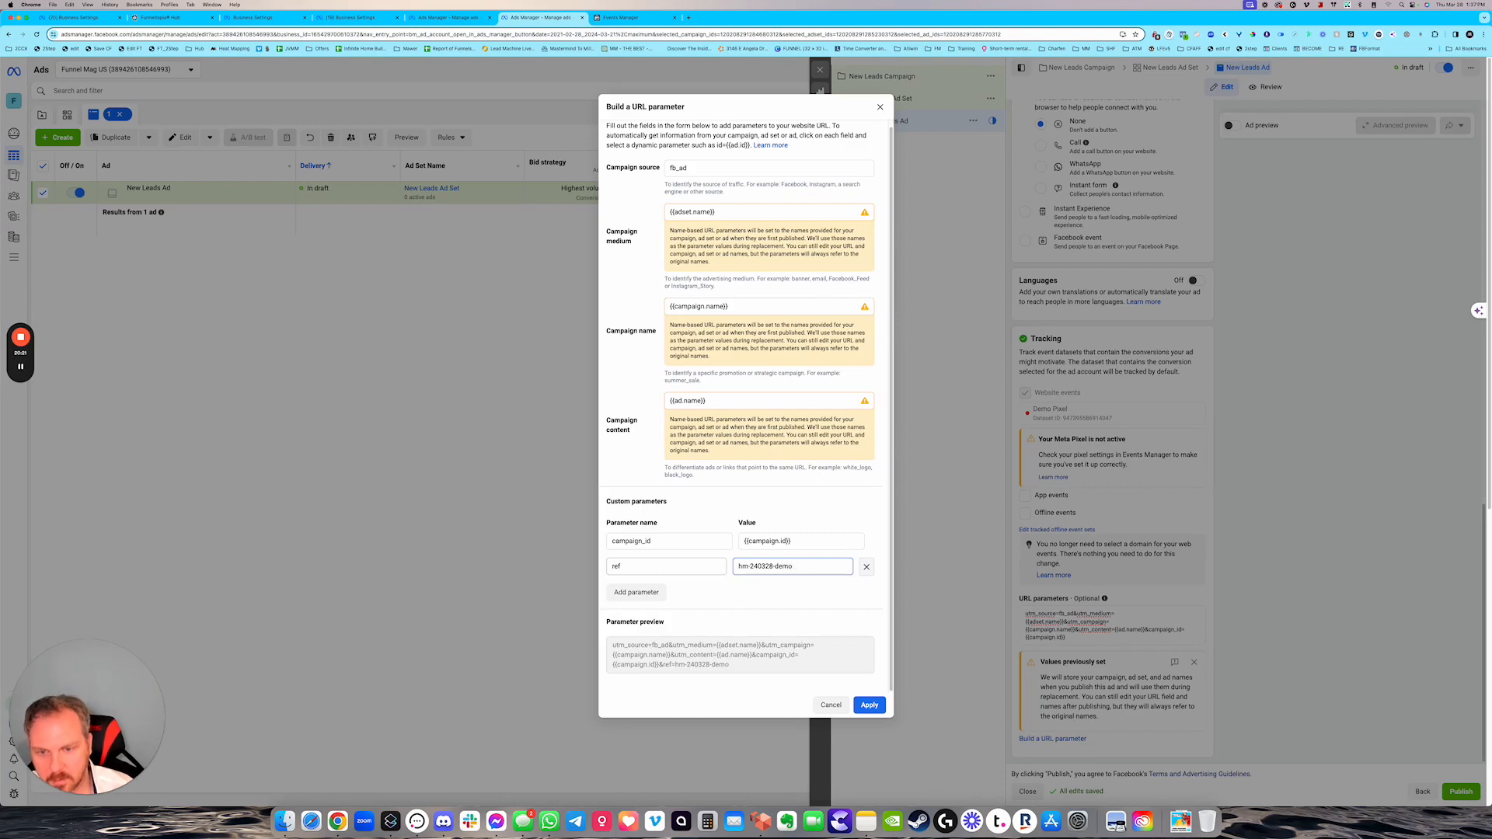
text(1)
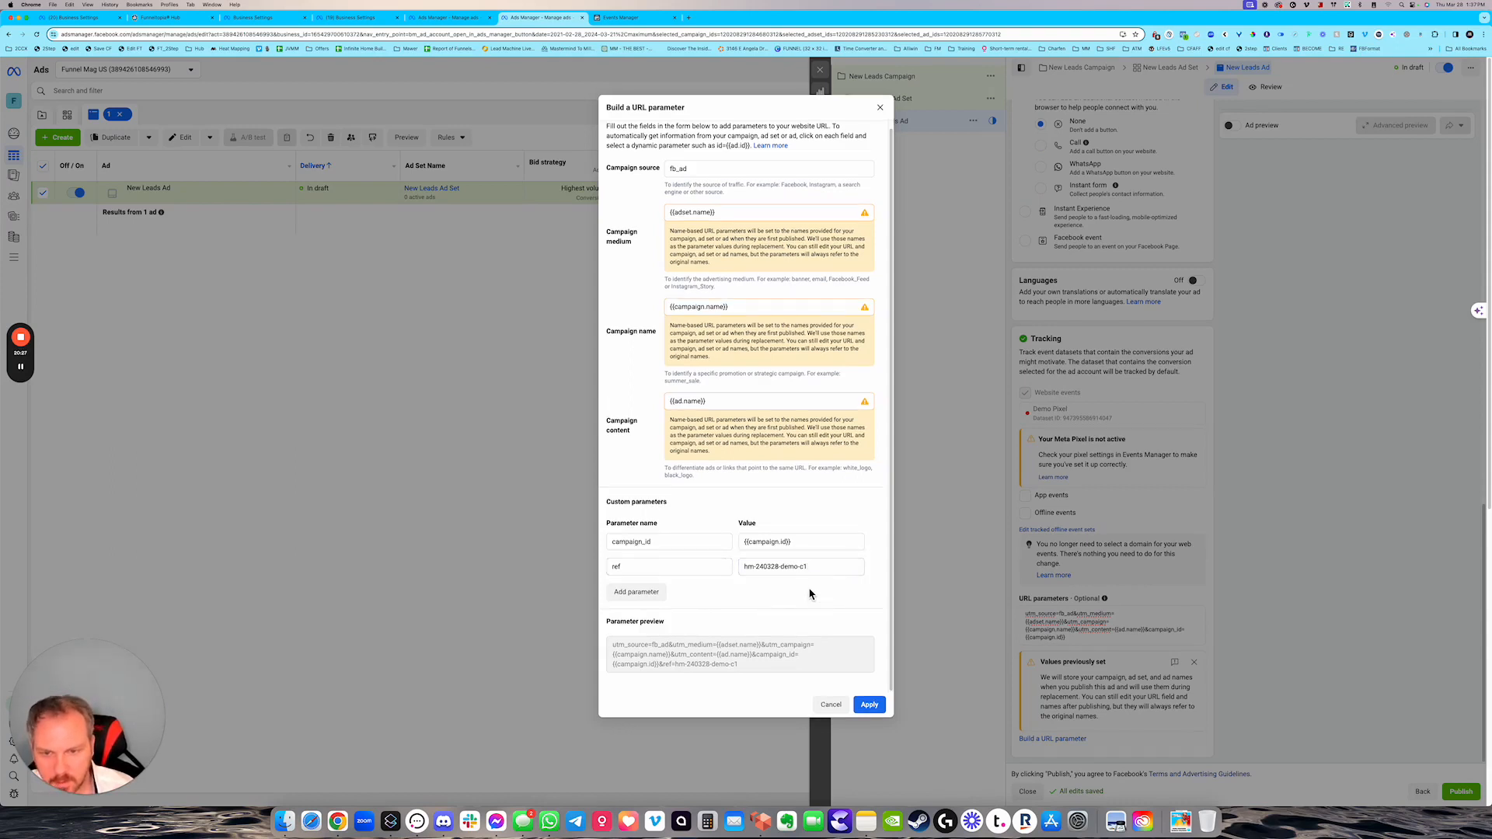
- Copy the value of the ref parameter and apply the built URL parameters to the ad
drag(859, 566, 729, 569)
click(752, 588)
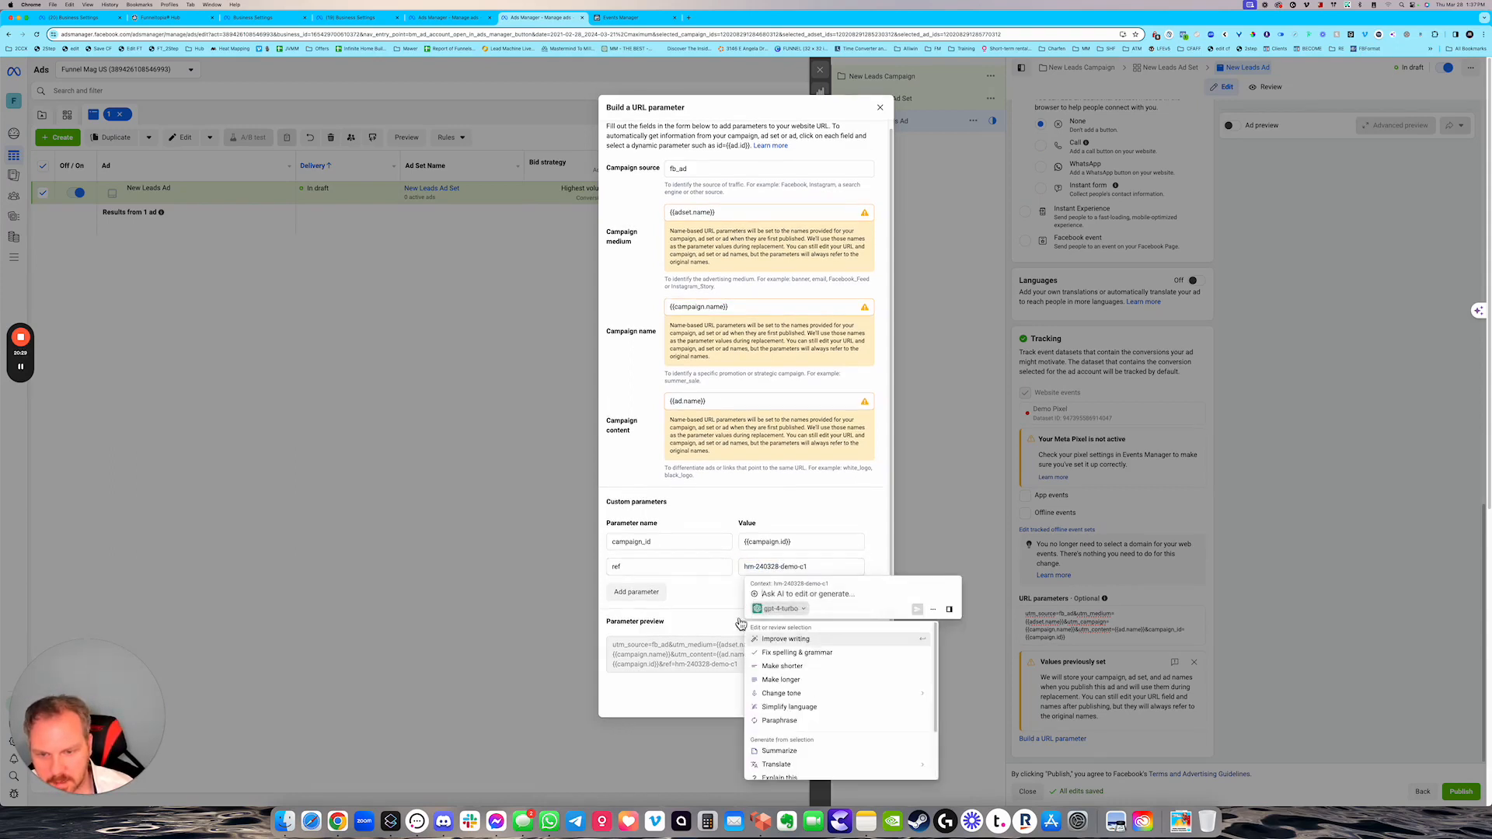
click(719, 612)
key(super+c)
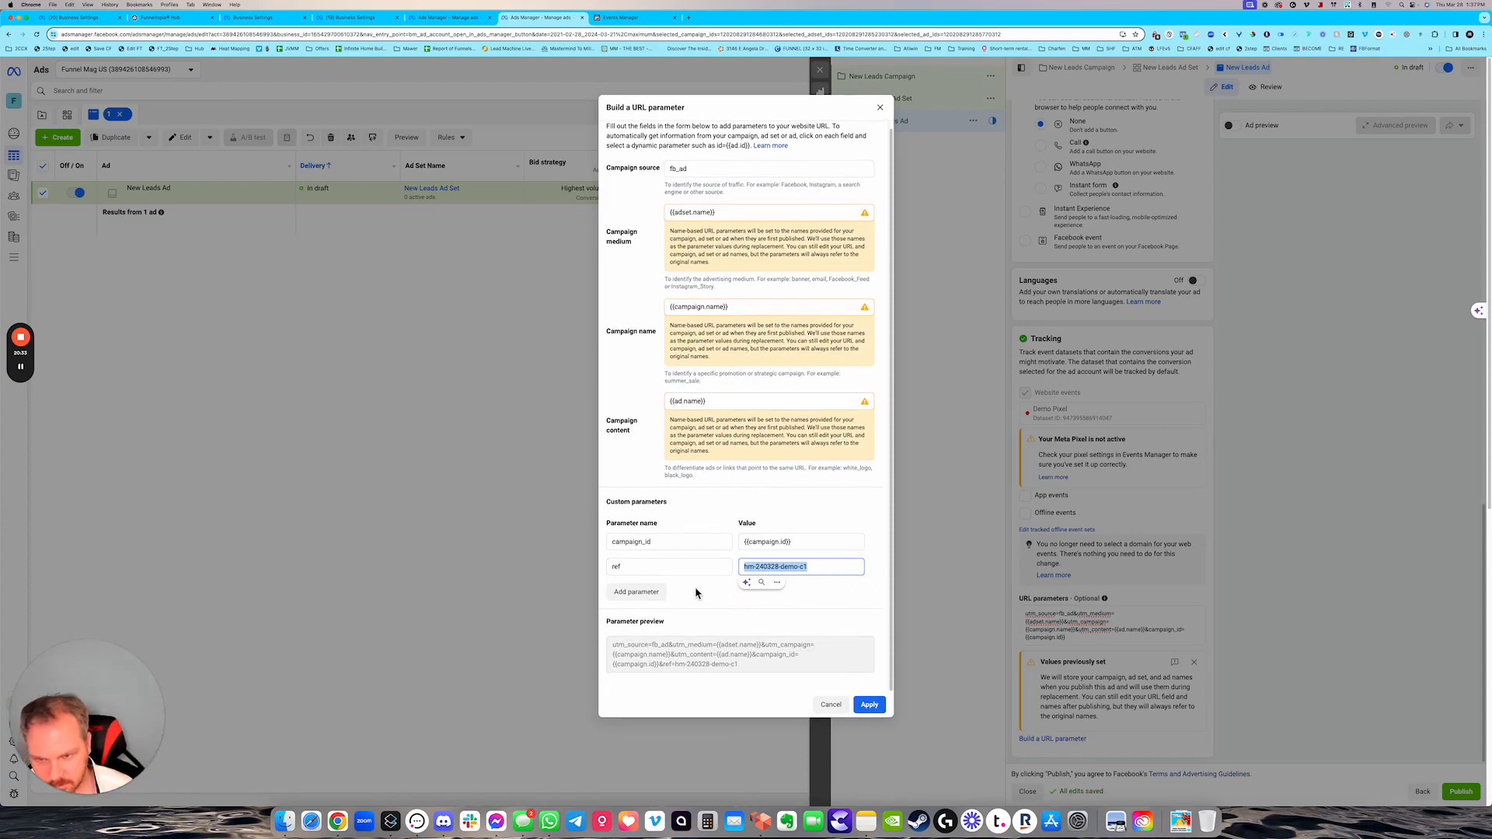
double_click(671, 568)
click(724, 614)
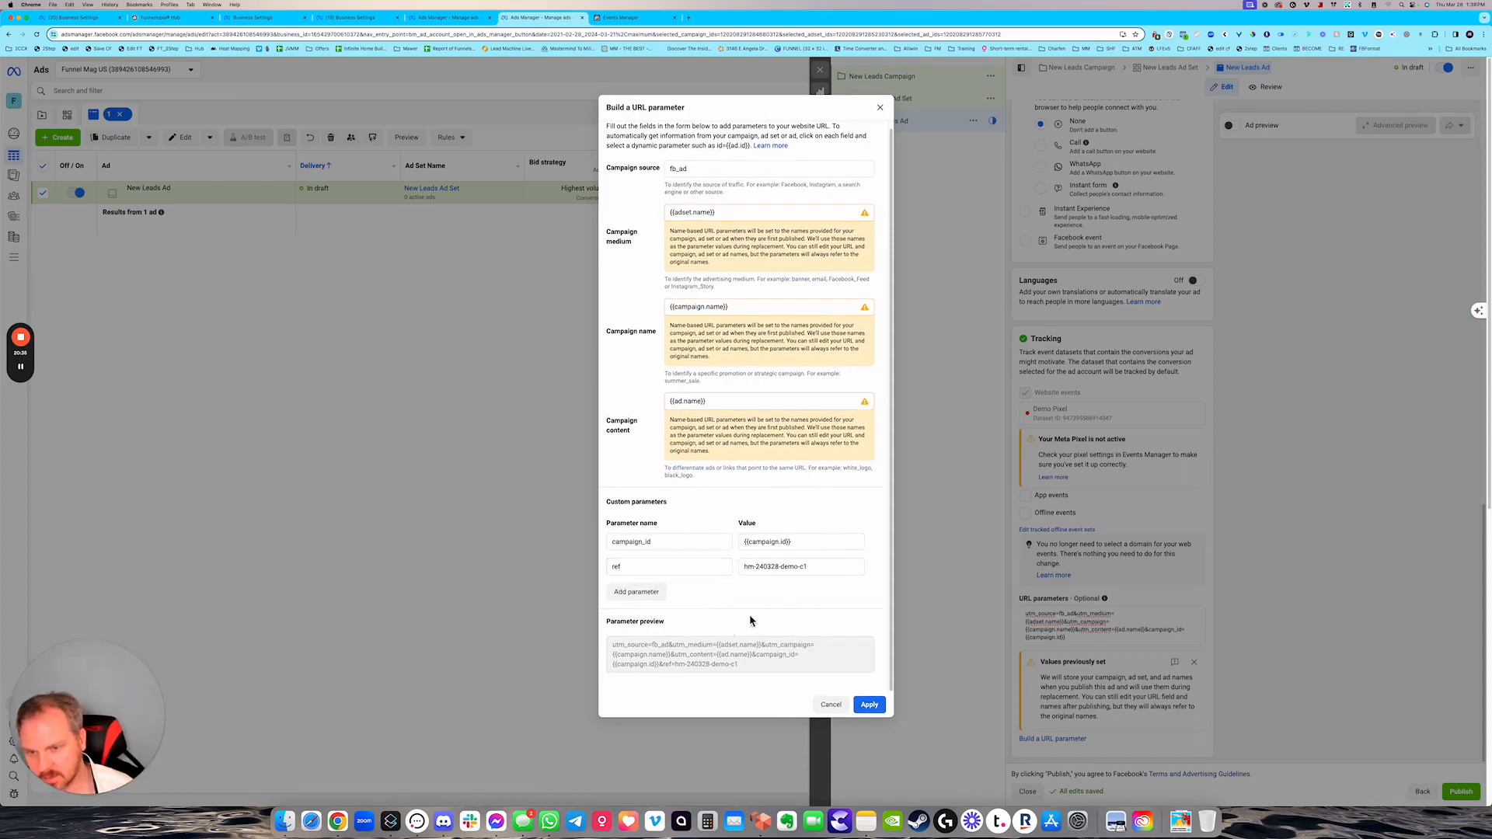
drag(663, 568, 606, 572)
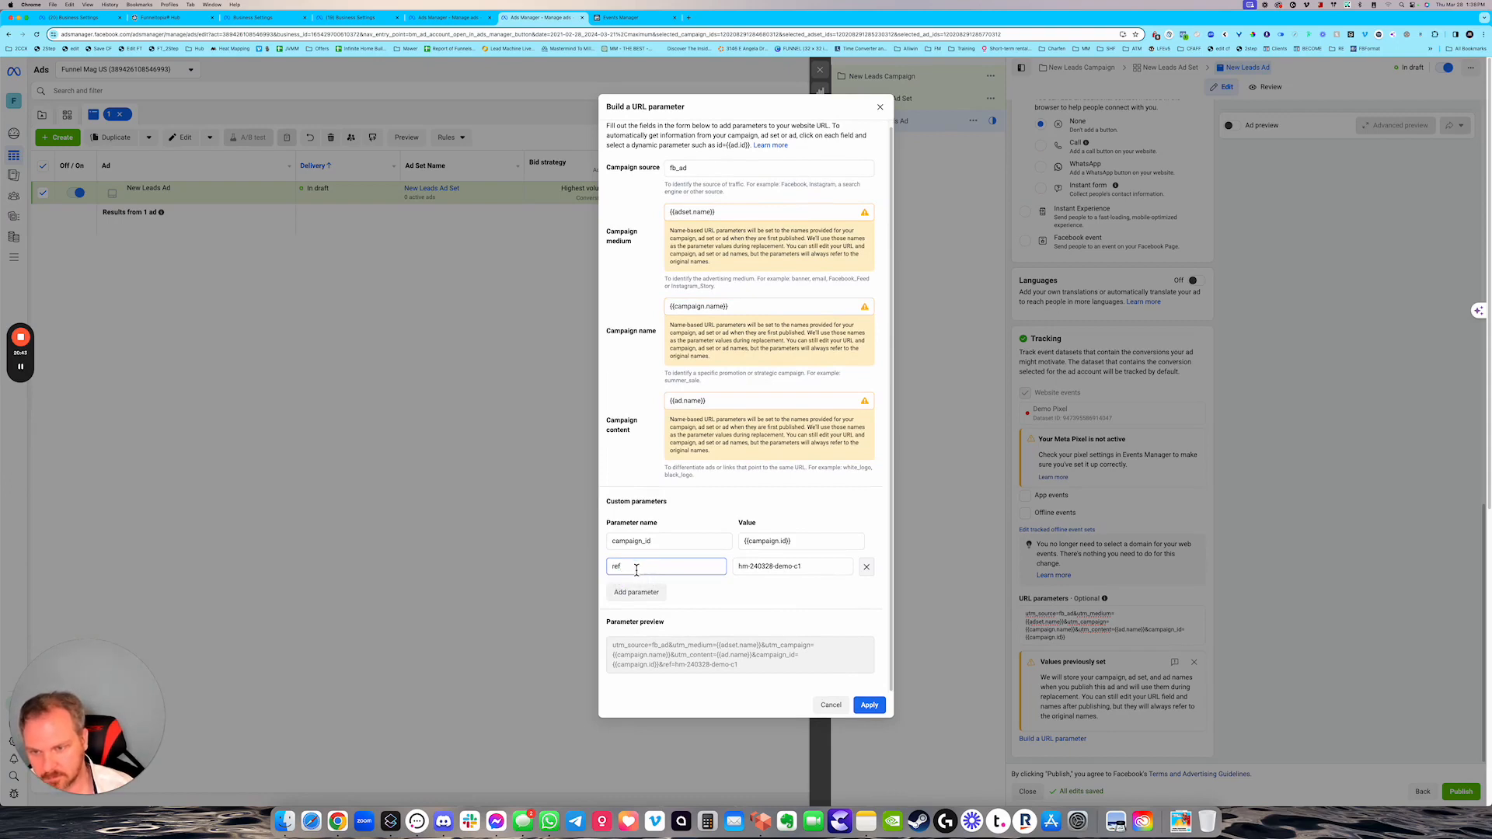
drag(633, 570, 606, 569)
click(635, 570)
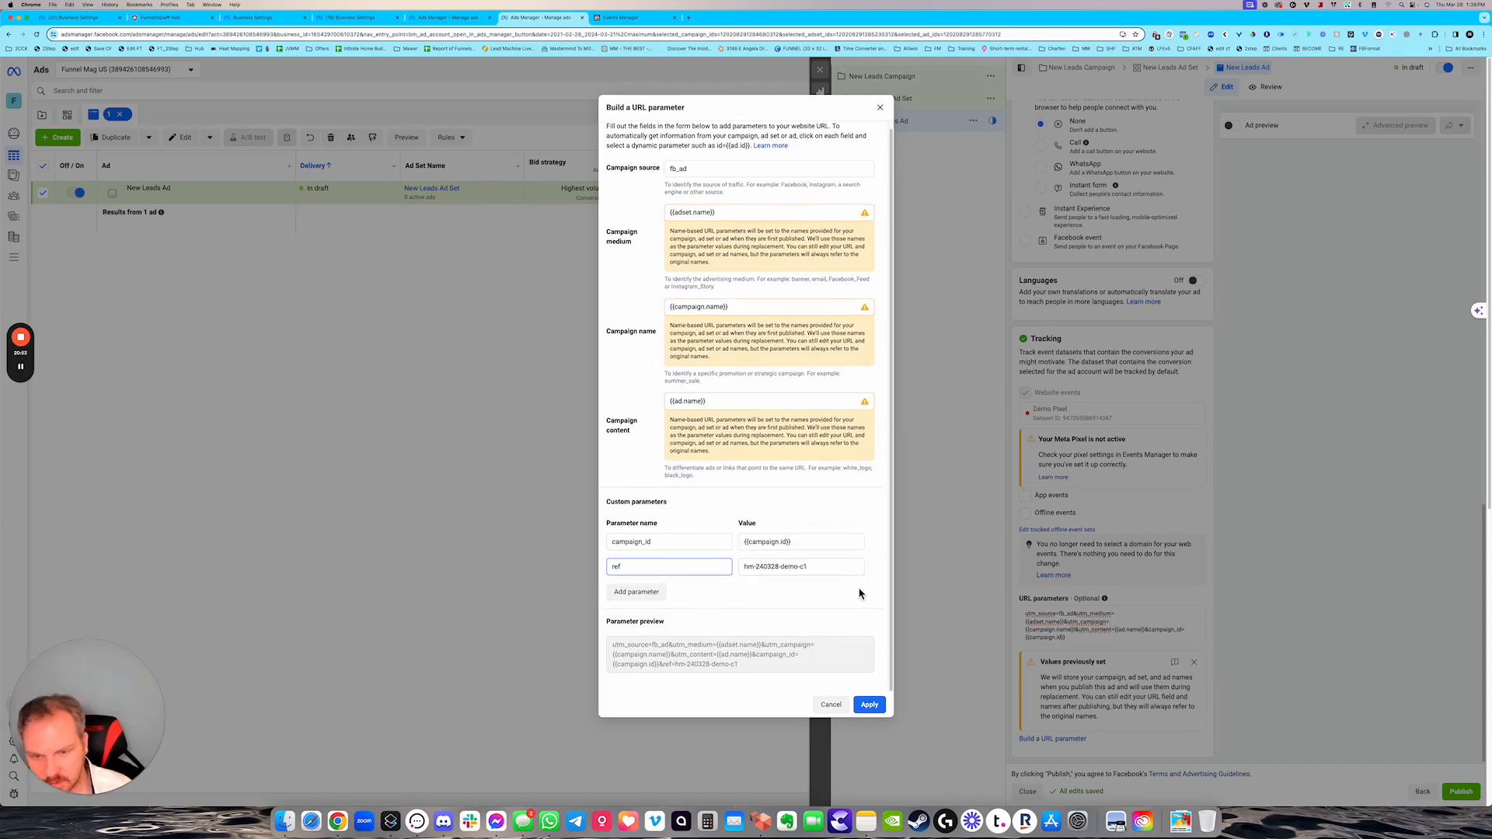
click(869, 705)
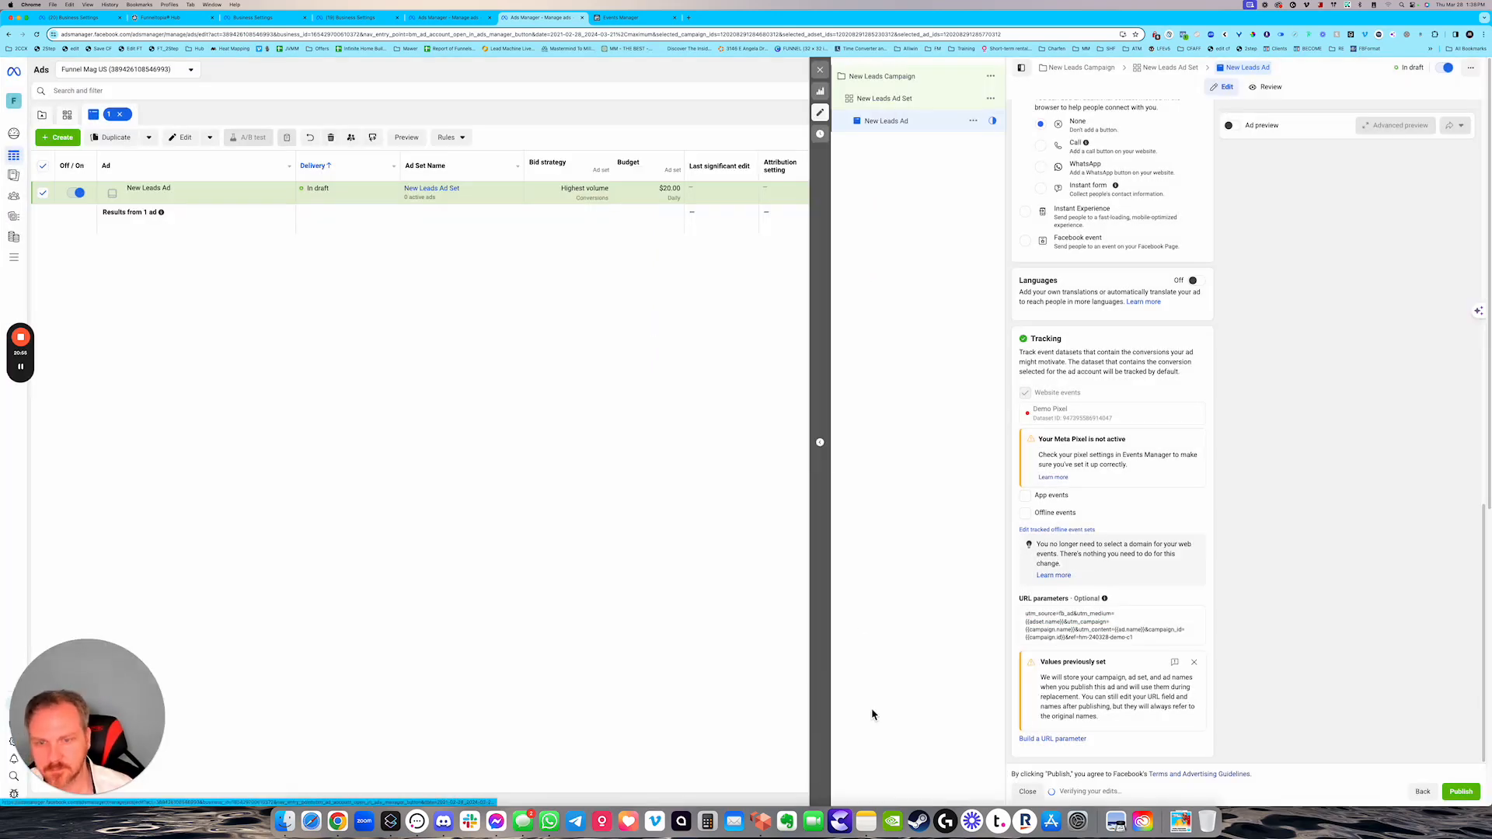
- Check the applied URL parameters string in the ad's Tracking section, from the utm_source to the ref parameter
scroll(1172, 630, down, 3)
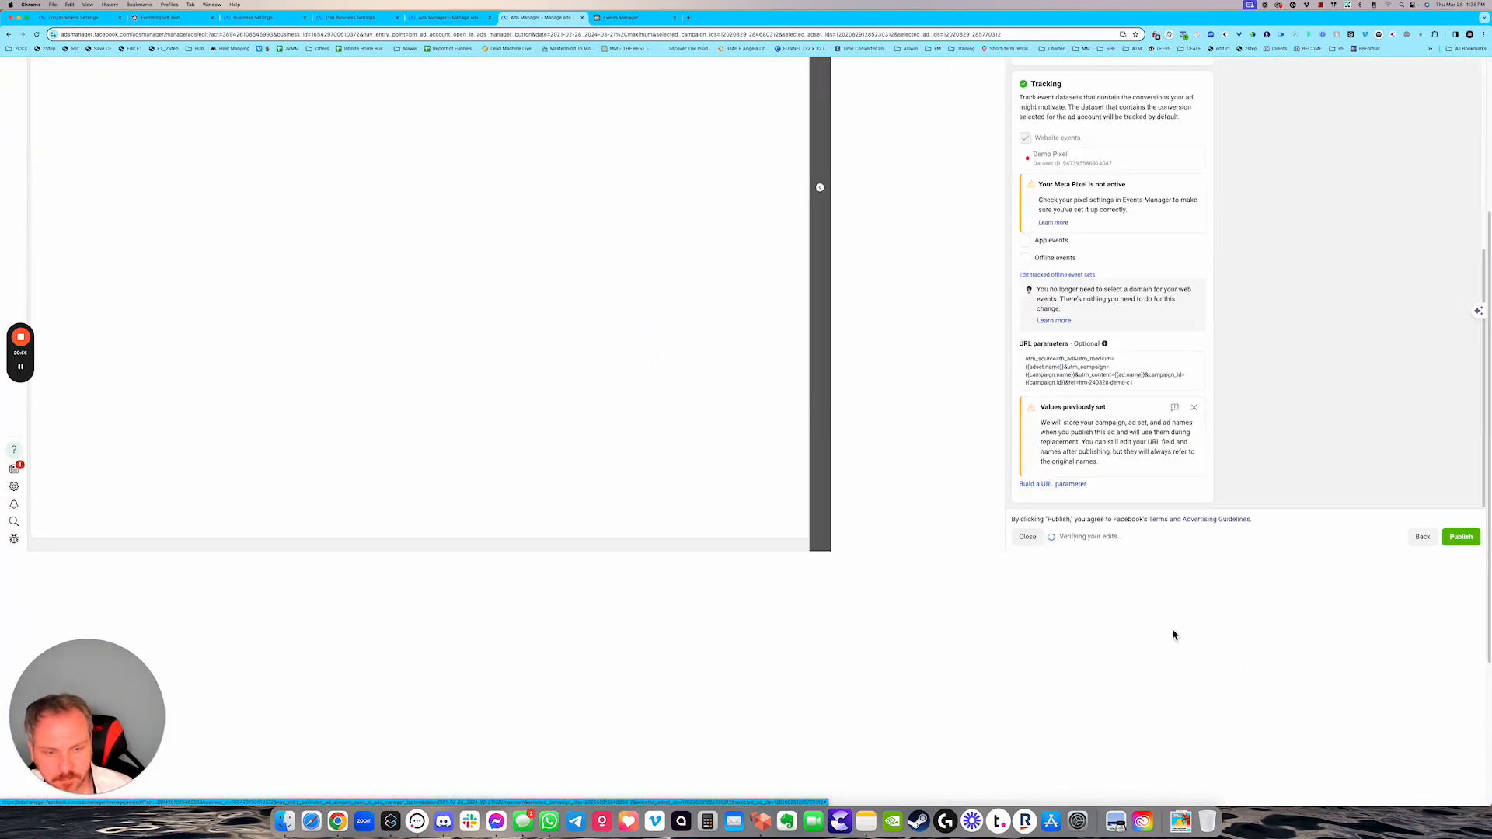
click(1147, 366)
key(super+a)
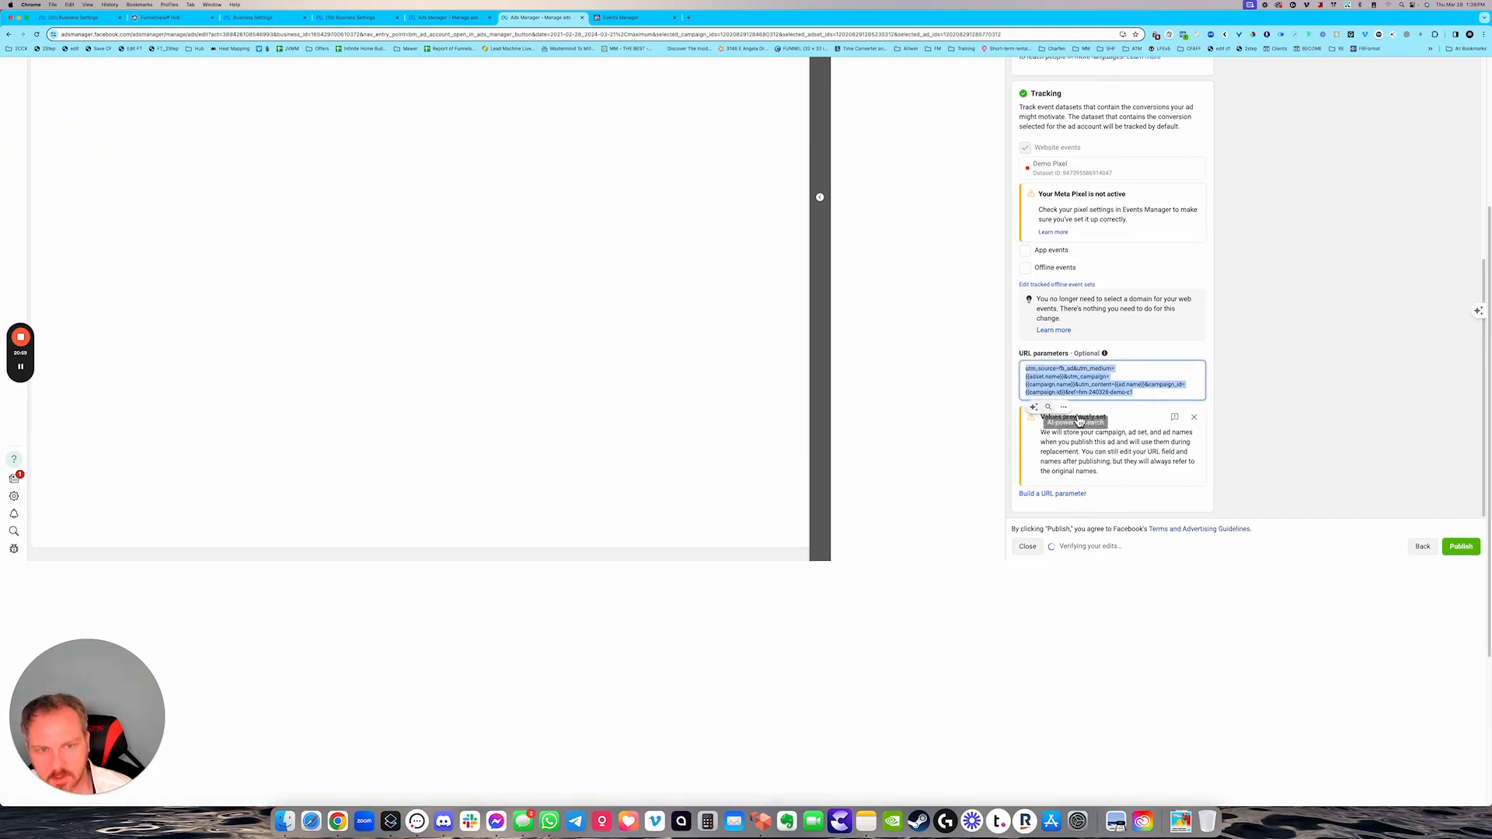
click(1068, 457)
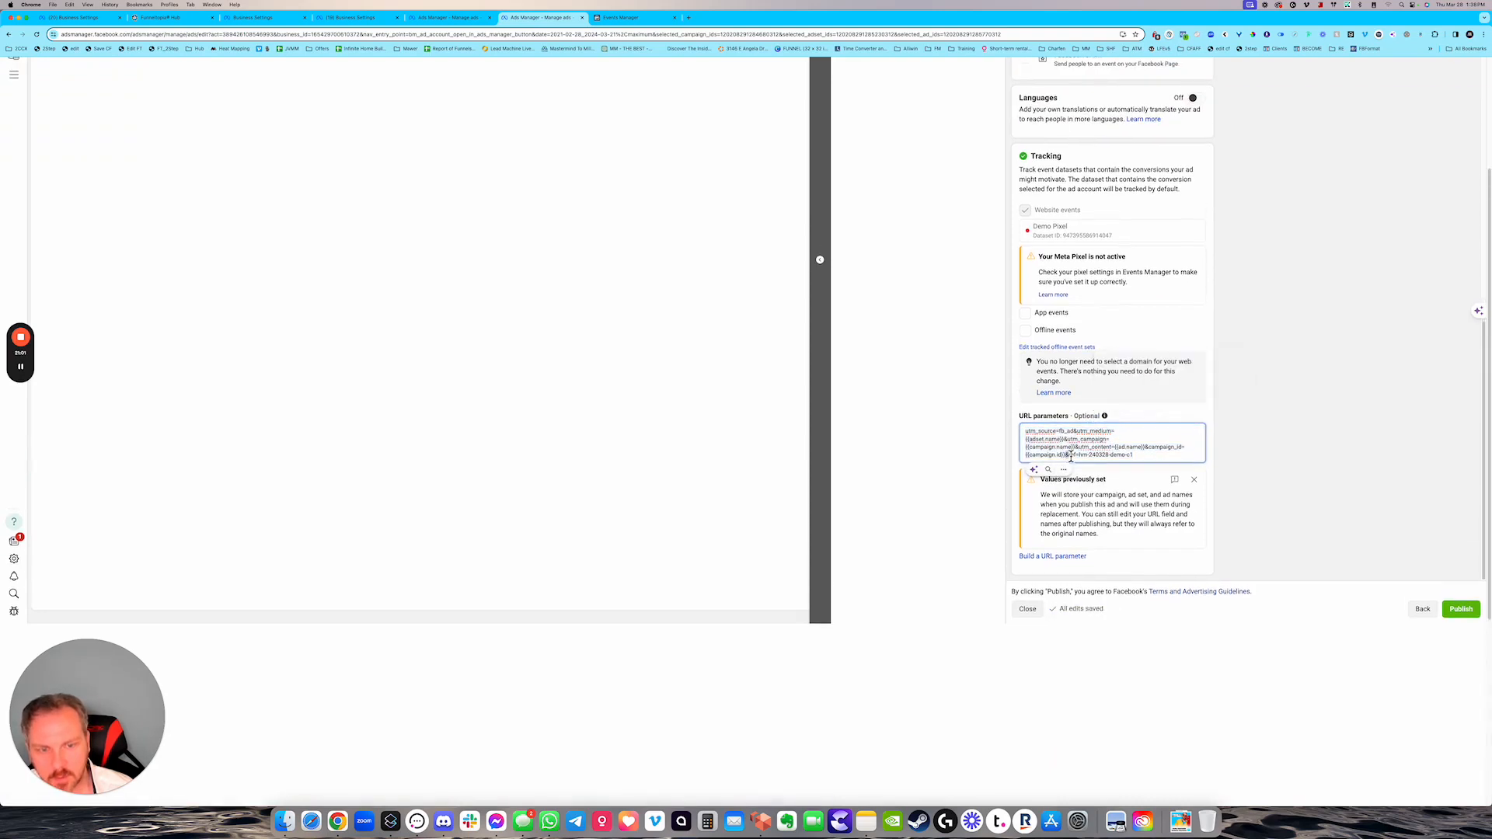
drag(1071, 457, 1024, 428)
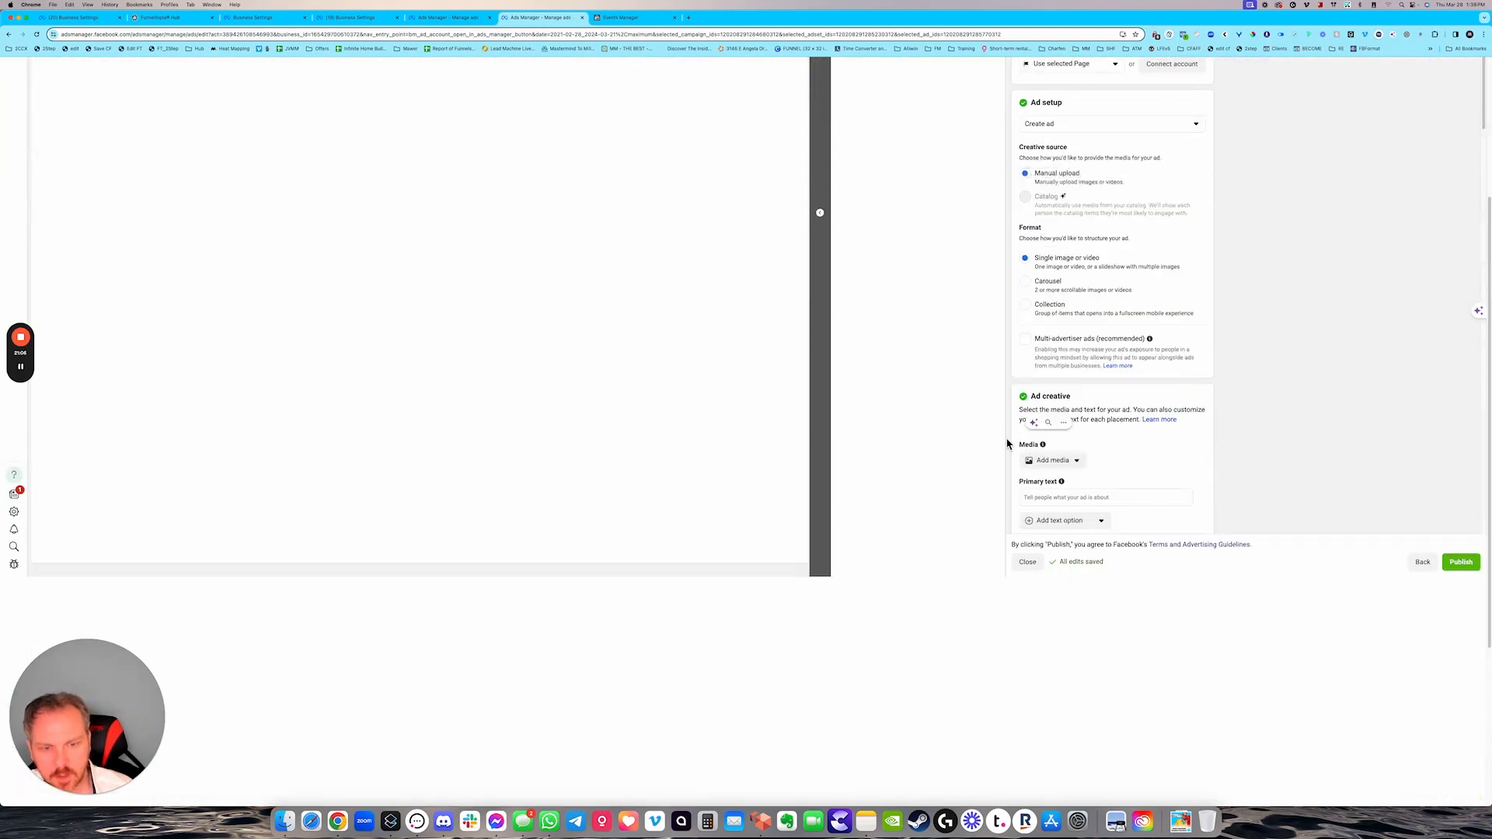
- Switch to Funneltopia and look over the Facebook Ads report with its metrics and campaign table
click(166, 18)
scroll(609, 435, down, 2)
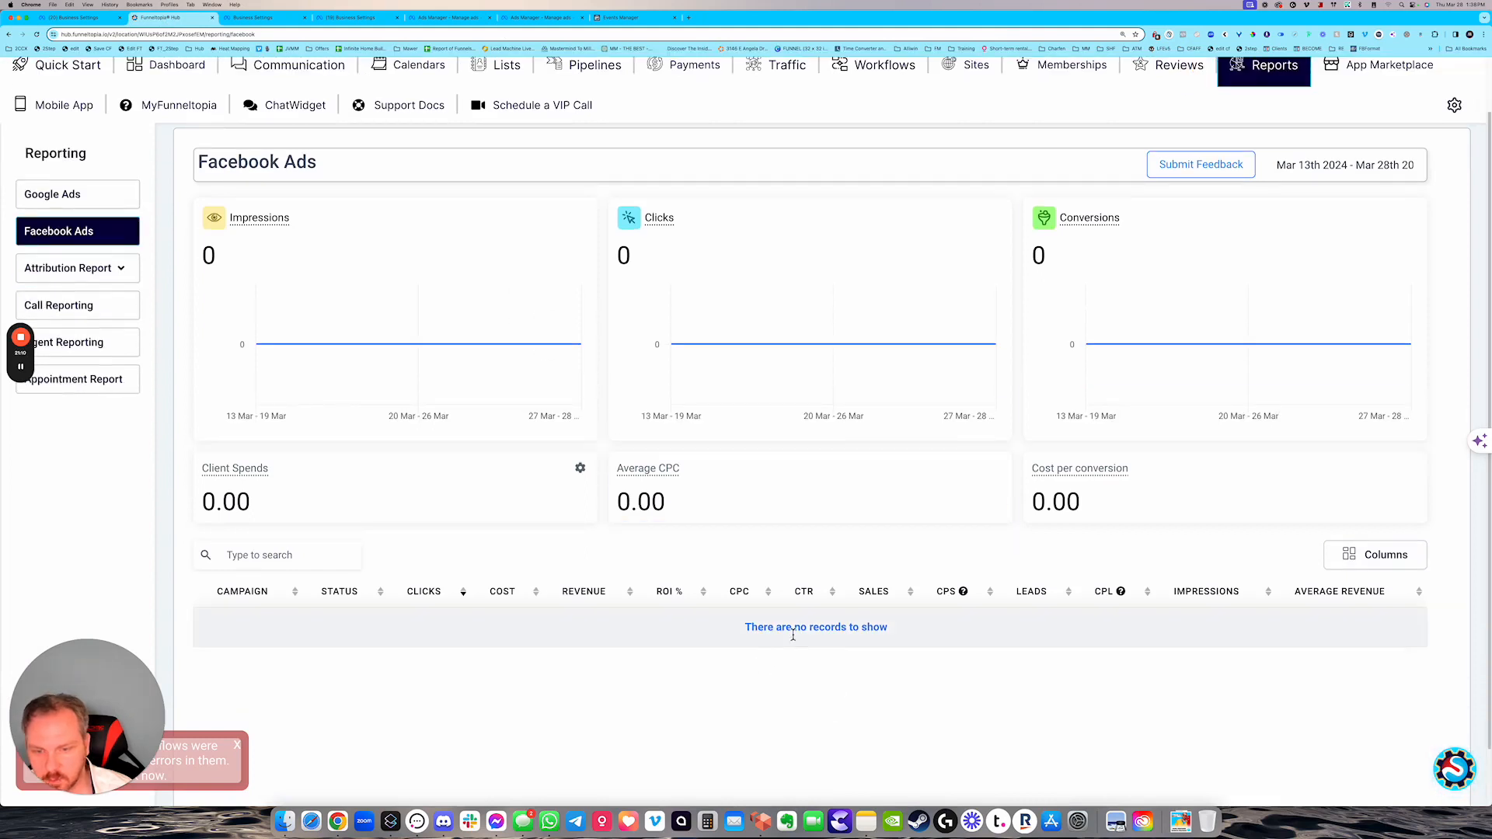
scroll(676, 641, up, 2)
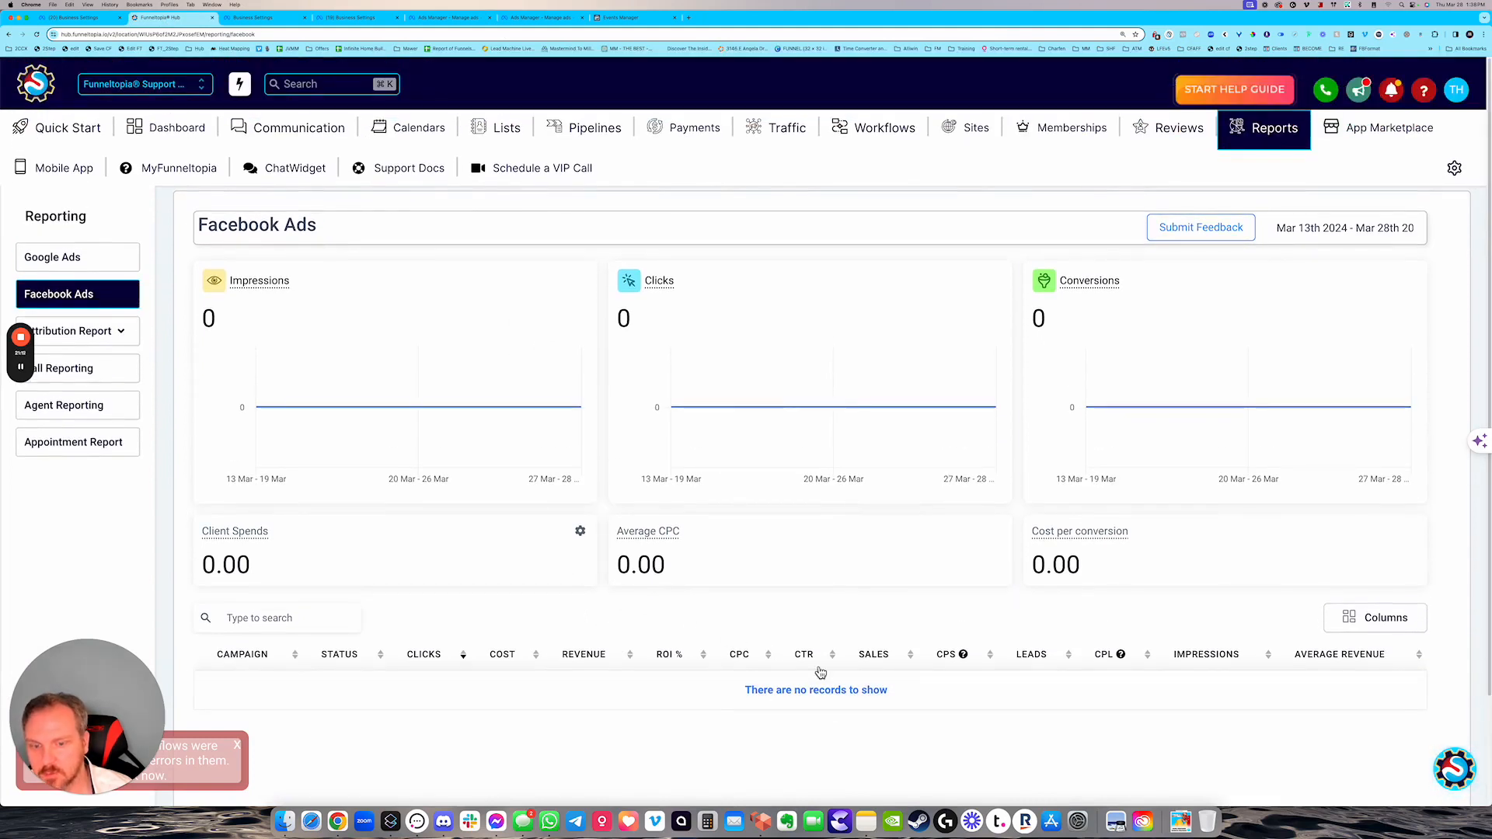